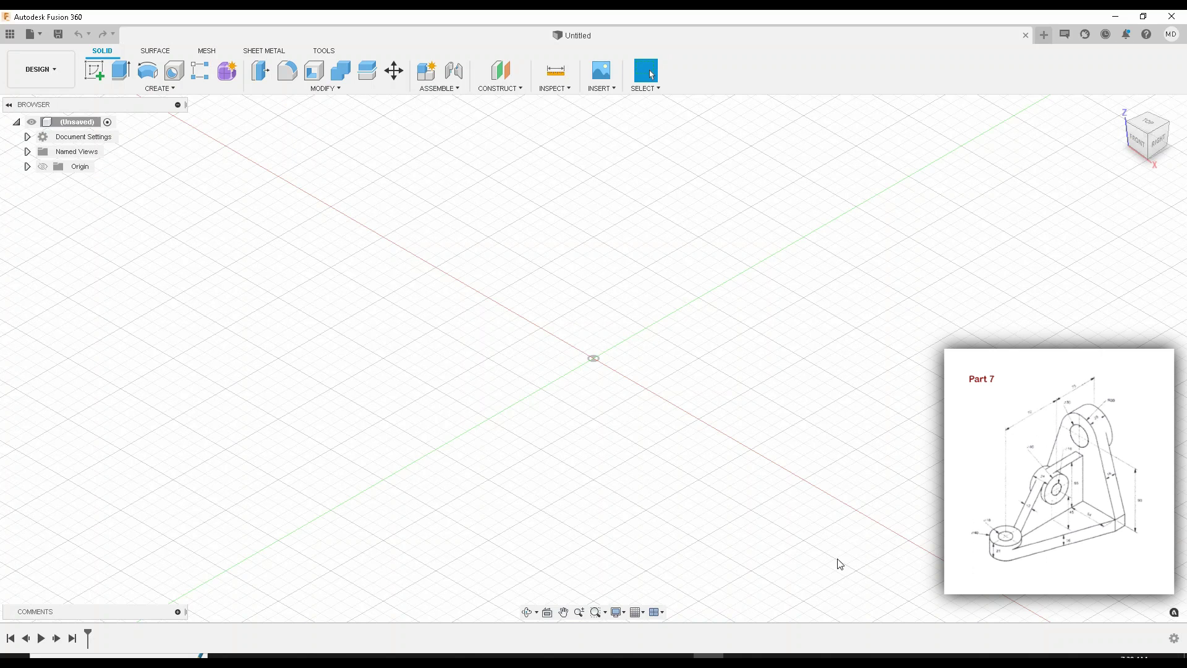
Step: View the design from the top and start a new sketch on the XY plane
{"action": "left_click", "coordinate": [1150, 124]}
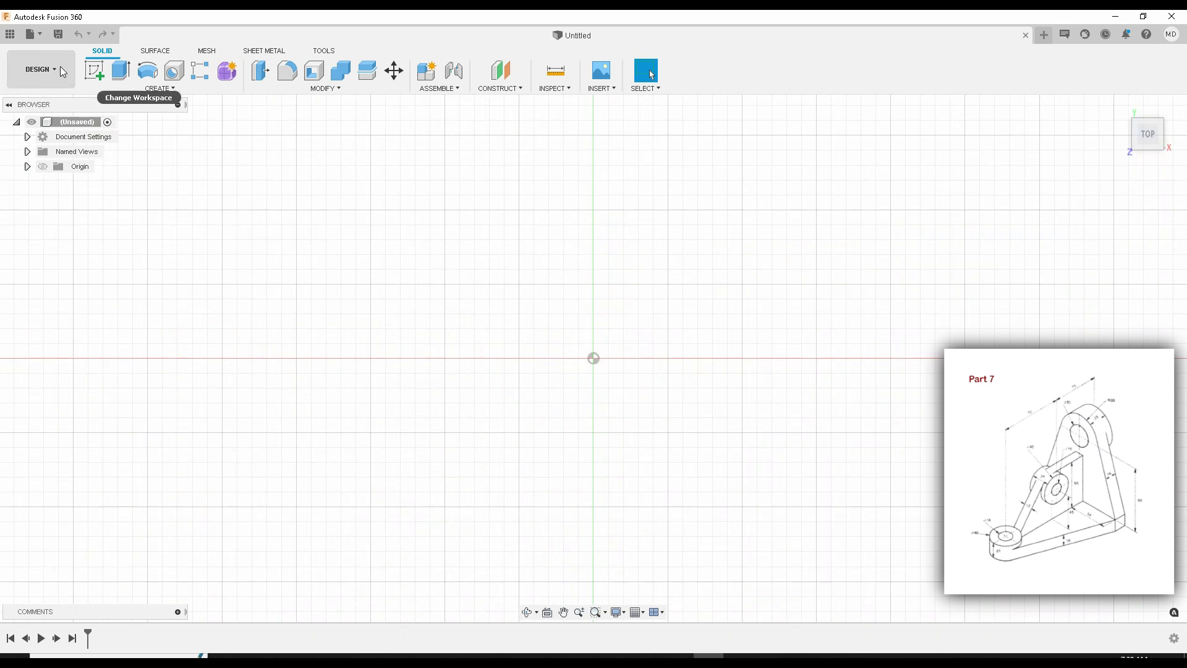
{"action": "left_click", "coordinate": [94, 71]}
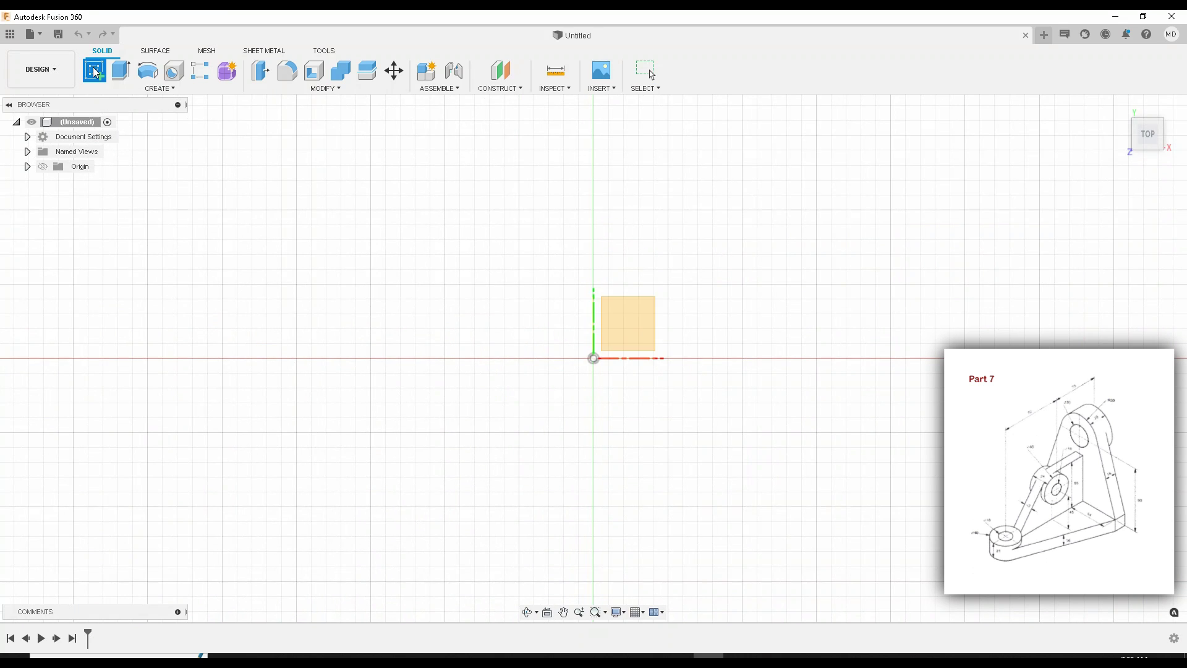
{"action": "left_click", "coordinate": [625, 330]}
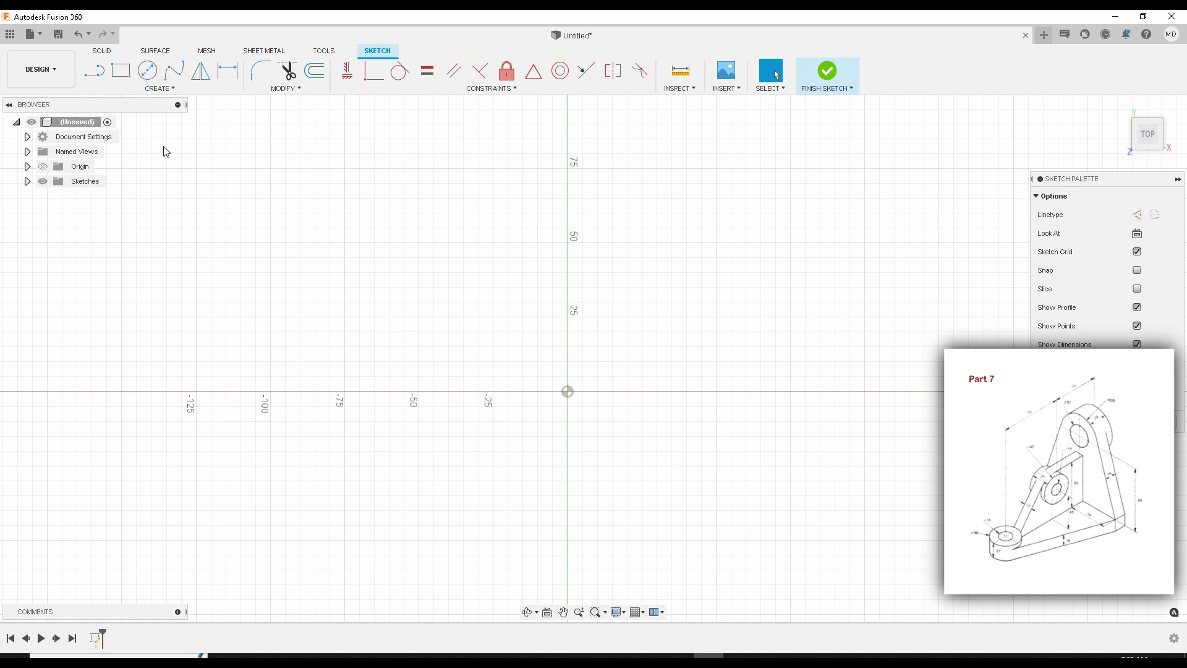
Step: Draw an 18 mm diameter centre-diameter circle on the sketch origin
{"action": "left_click", "coordinate": [141, 79]}
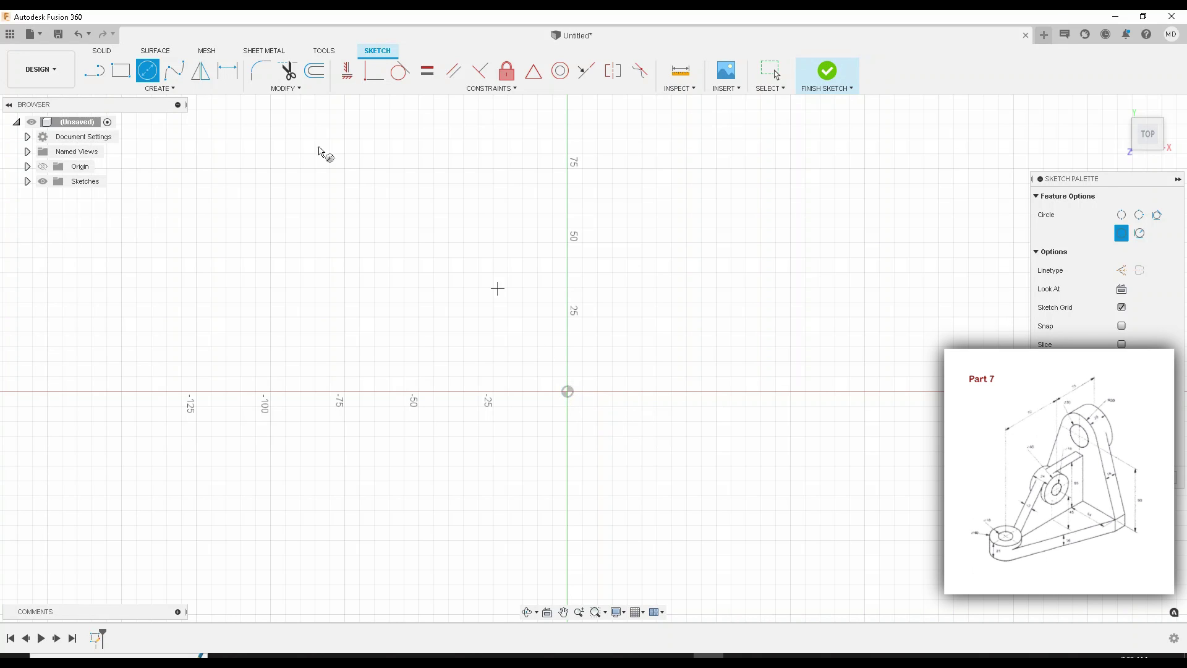
{"action": "left_click", "coordinate": [568, 391]}
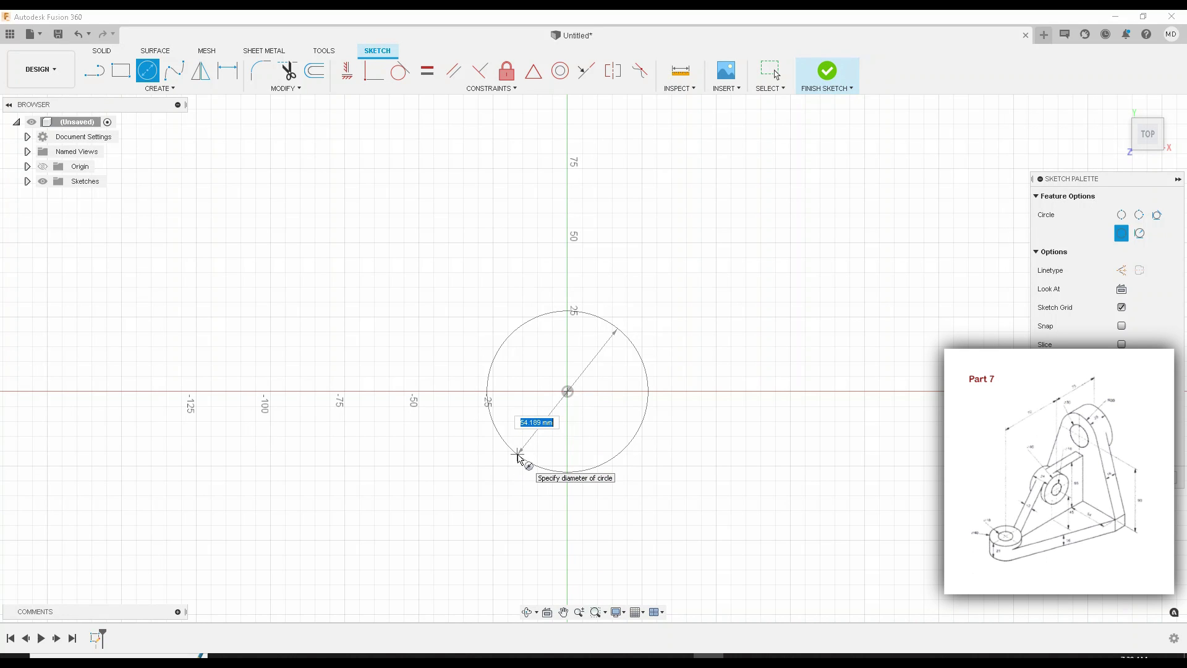
{"action": "type", "text": "18"}
{"action": "key", "text": "Return"}
{"action": "key", "text": "Escape"}
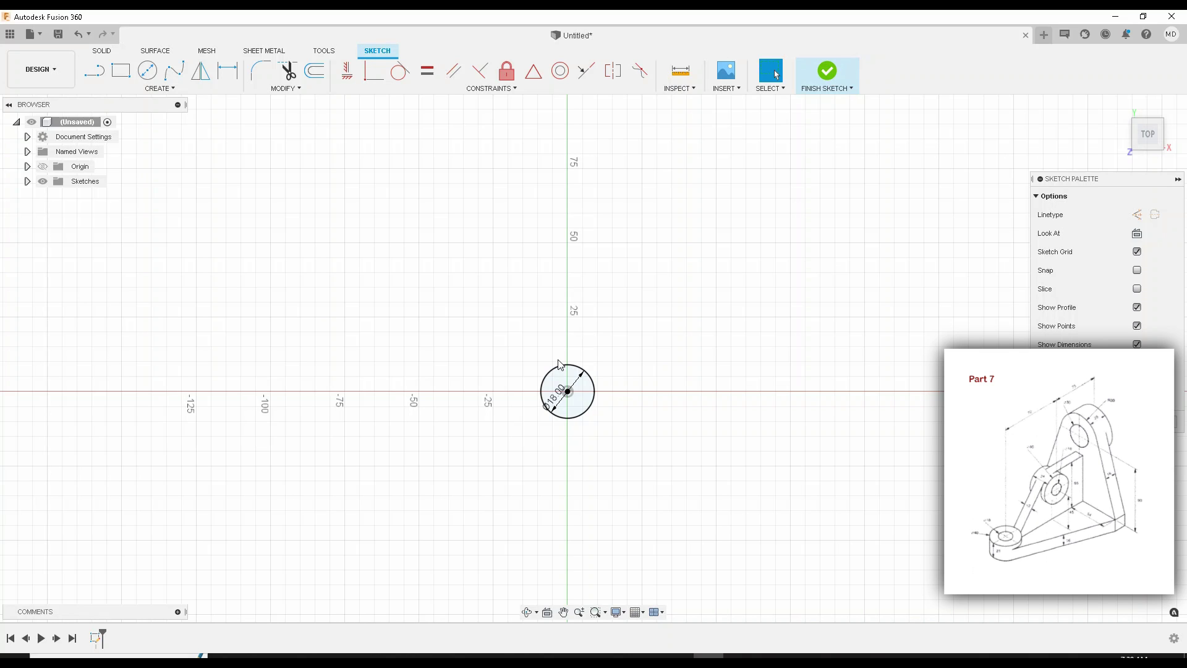
Step: Confirm in Document Settings that the units are millimetres, leaving them unchanged
{"action": "left_click", "coordinate": [28, 137]}
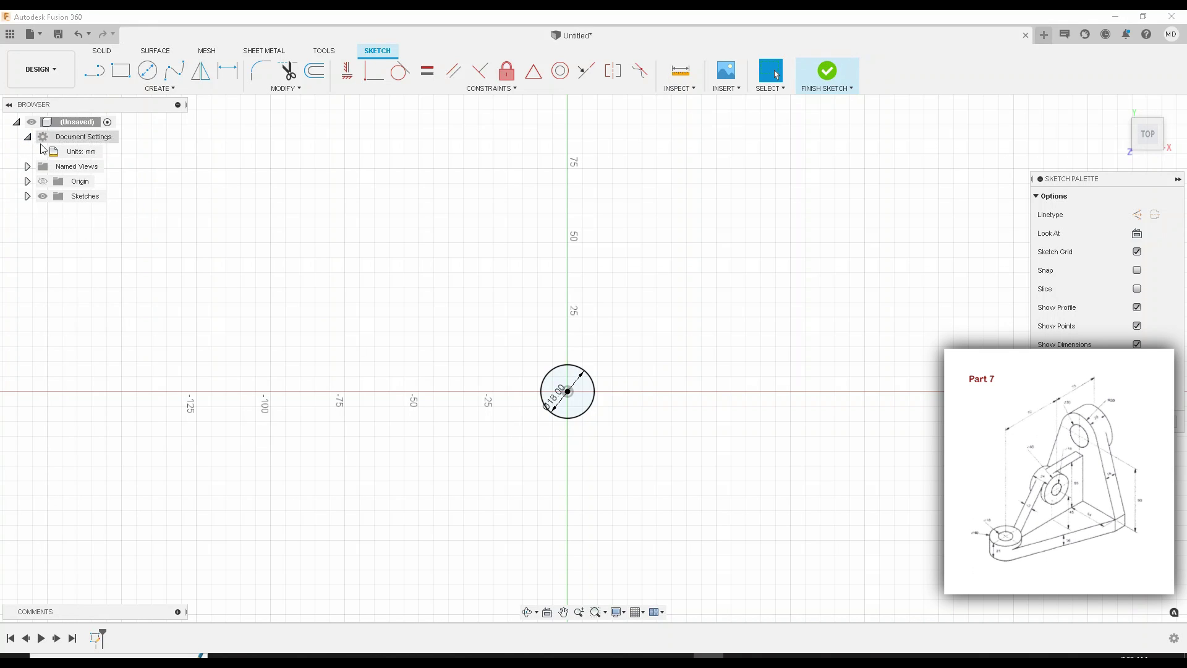
{"action": "left_click", "coordinate": [111, 153]}
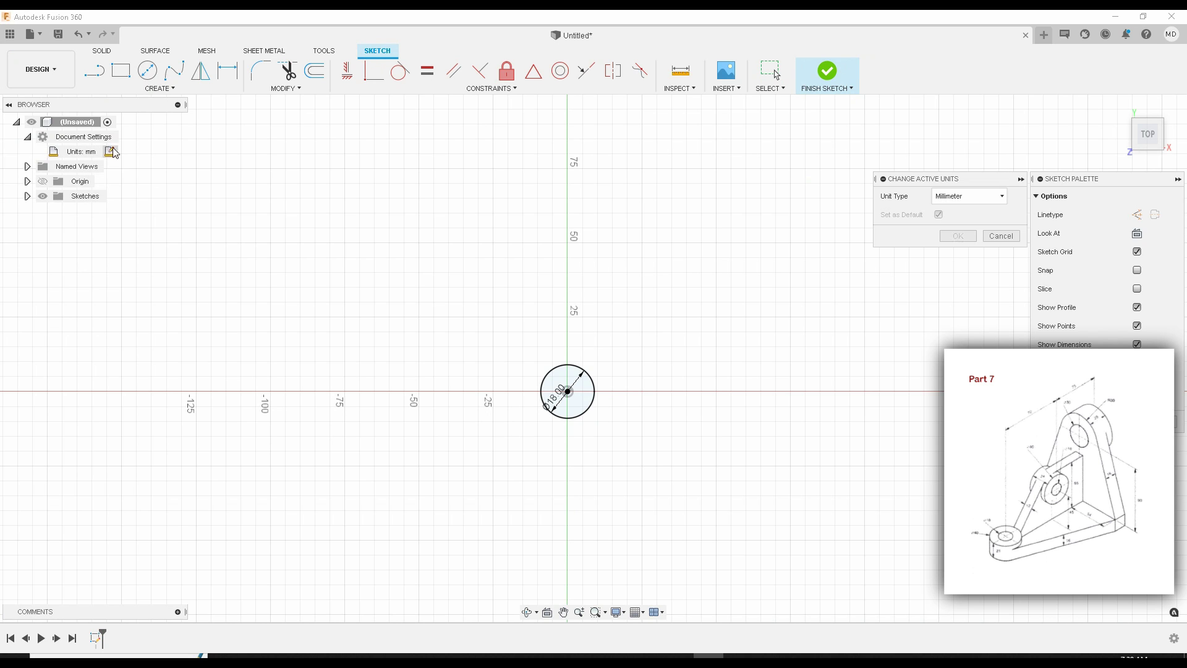
{"action": "left_click", "coordinate": [971, 196]}
{"action": "left_click", "coordinate": [966, 222]}
{"action": "left_click", "coordinate": [999, 238]}
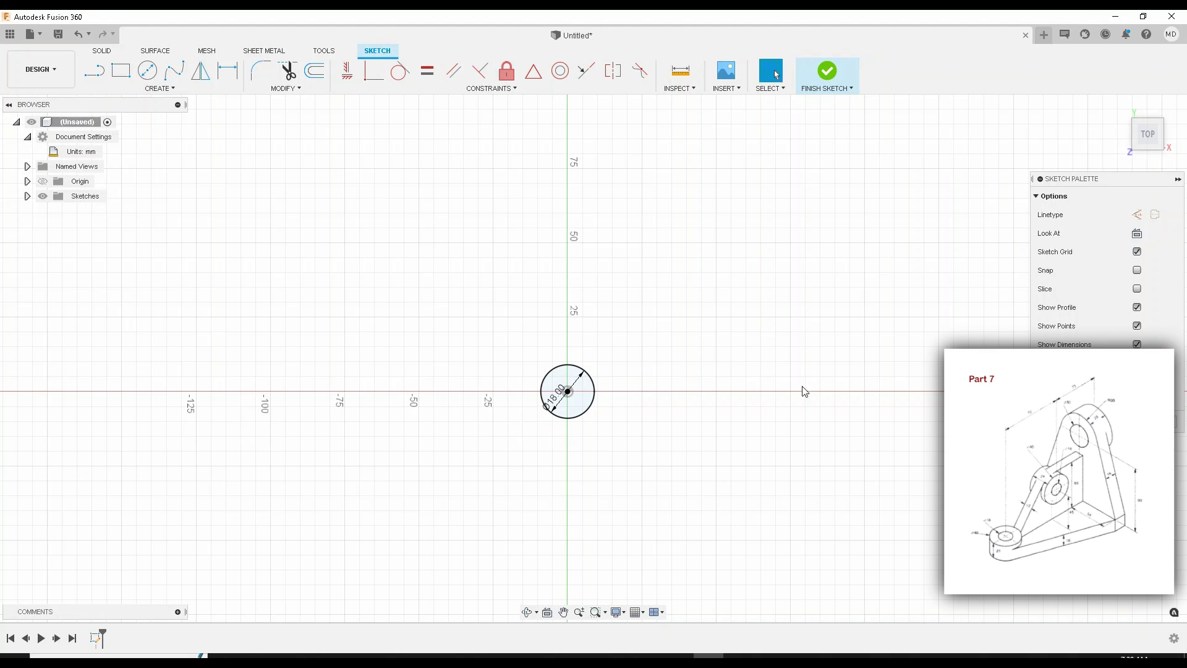
Step: Draw a 40 mm diameter circle on the origin, concentric with the 18 mm circle
{"action": "left_click", "coordinate": [152, 76]}
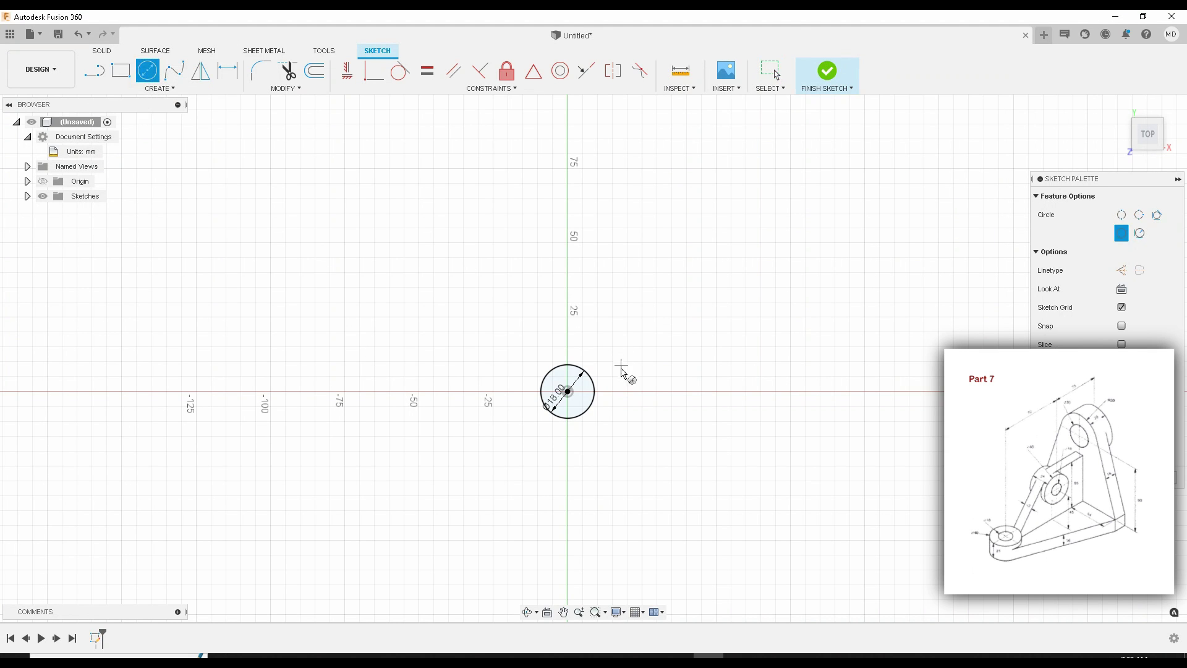
{"action": "left_click", "coordinate": [567, 392]}
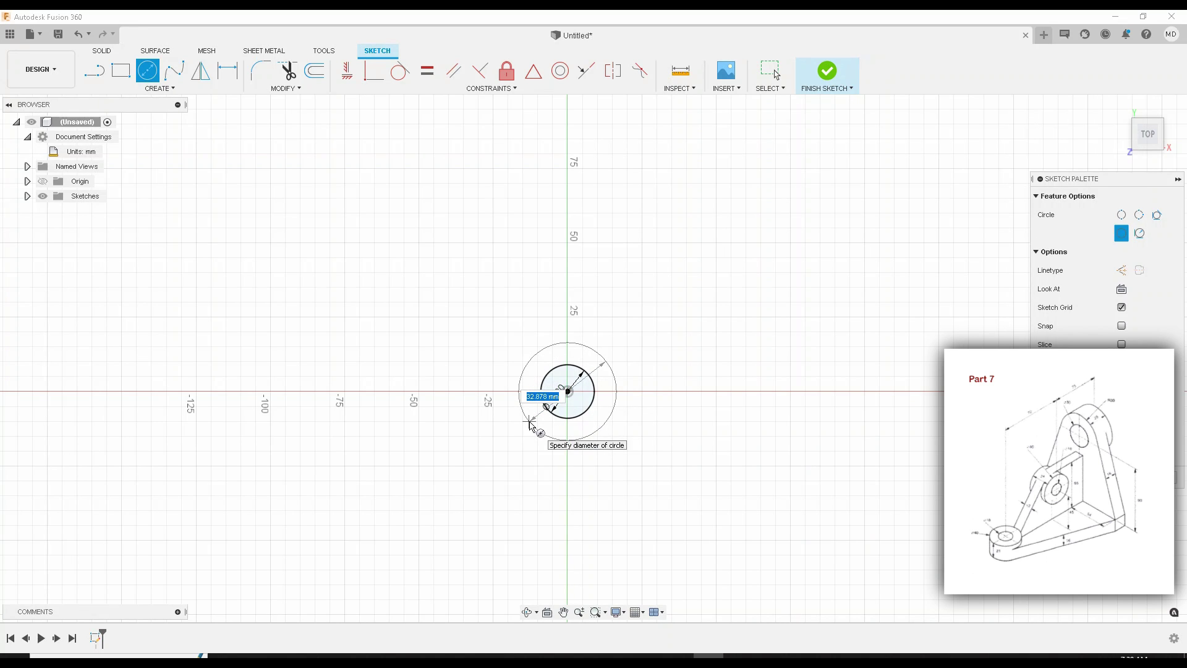
{"action": "type", "text": "40"}
{"action": "key", "text": "Return"}
{"action": "key", "text": "Escape"}
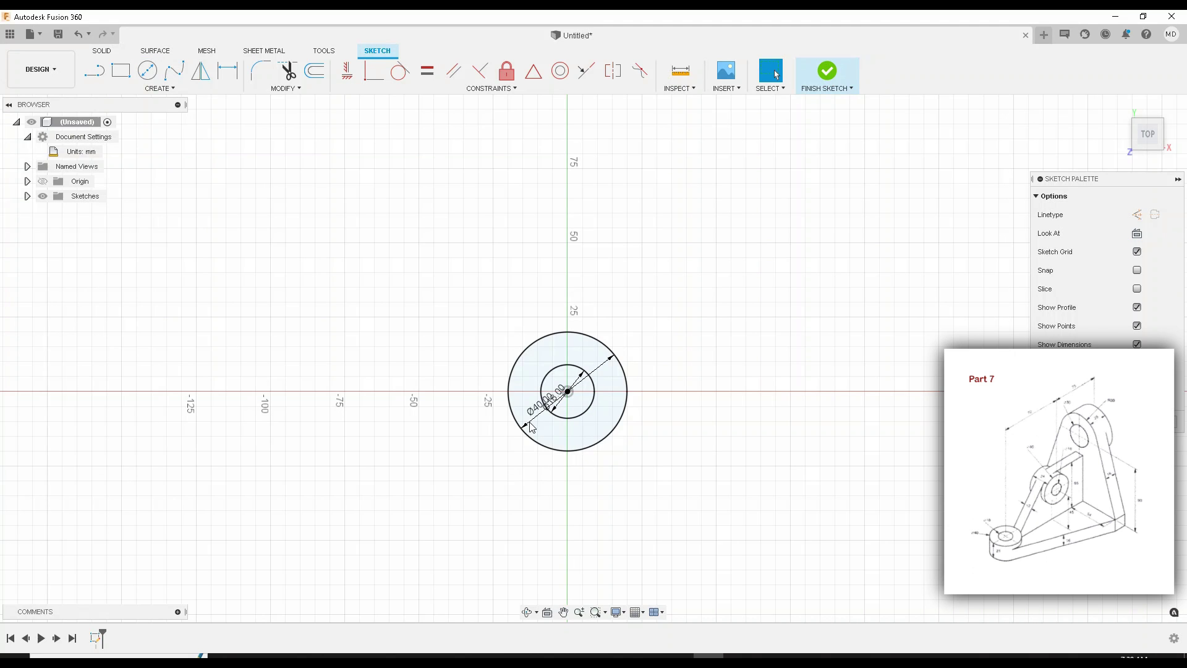
{"action": "middle_click_drag", "start_coordinate": [511, 297], "coordinate": [490, 365]}
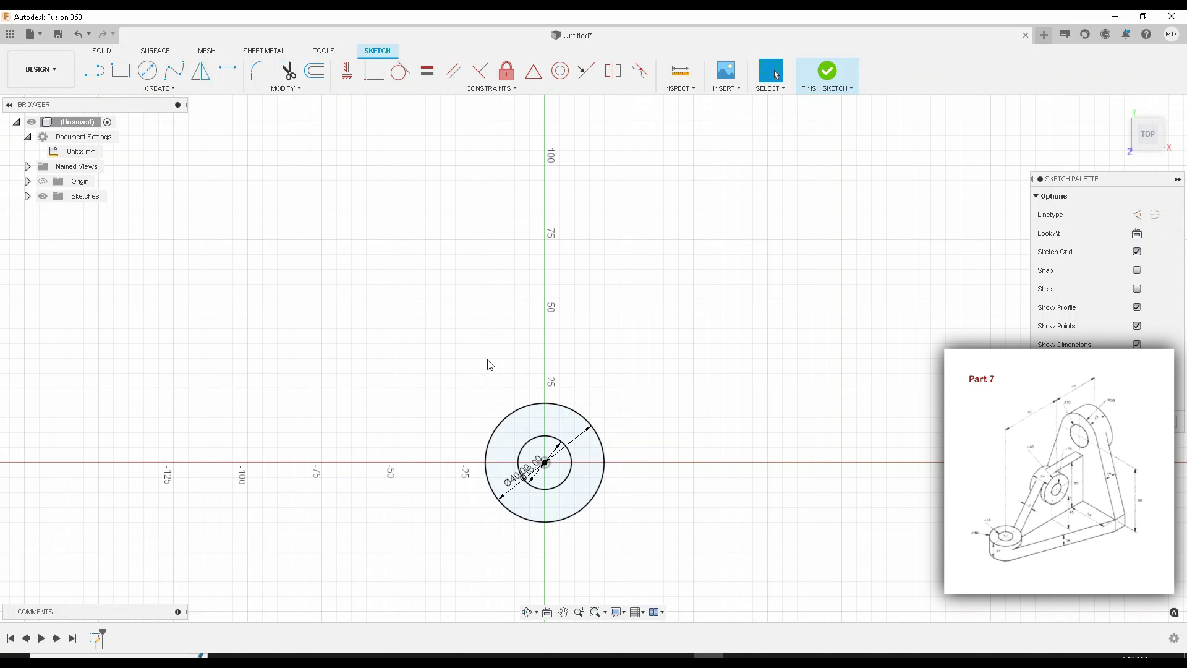
{"action": "middle_click_drag", "start_coordinate": [536, 327], "coordinate": [527, 345]}
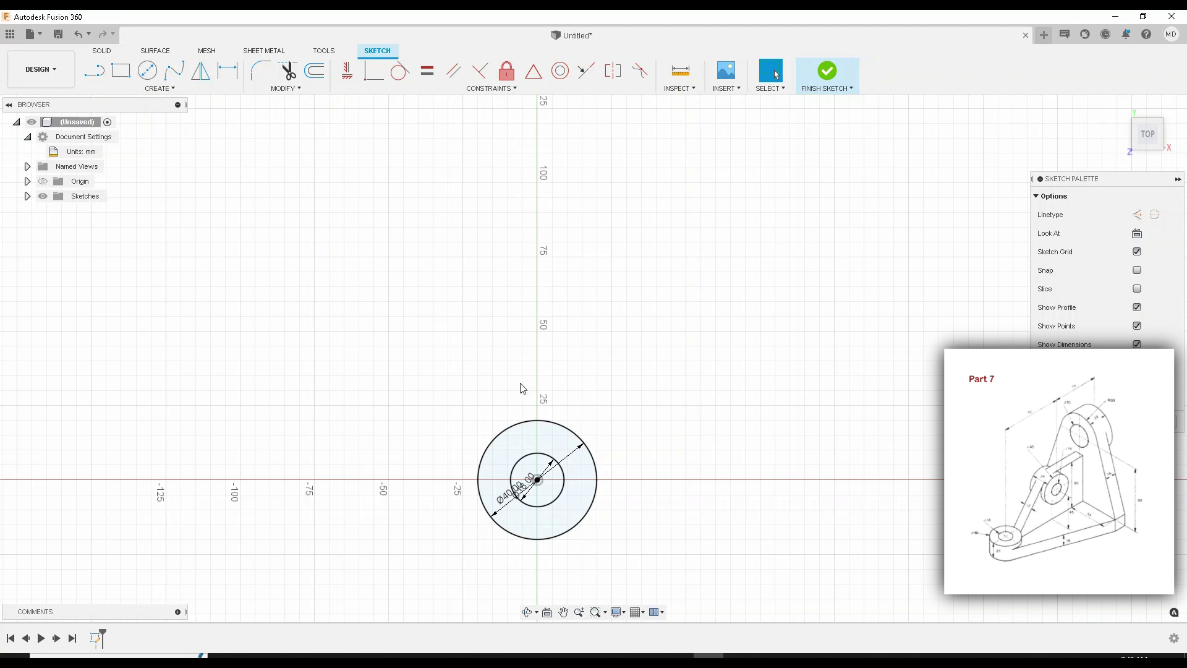
{"action": "mouse_move", "coordinate": [515, 403]}
{"action": "middle_mouse_down"}
{"action": "mouse_move", "coordinate": [512, 427]}
{"action": "mouse_move", "coordinate": [491, 386]}
{"action": "middle_mouse_up"}
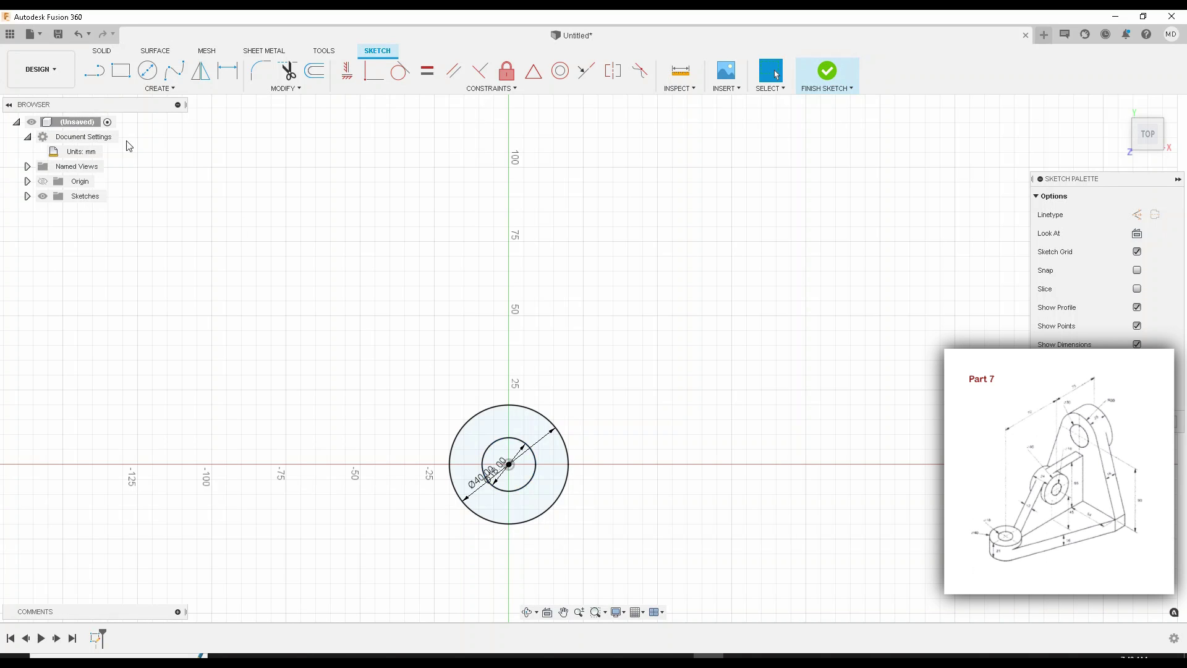
Step: Switch to construction linetype and draw a 70 mm vertical line up from the circles' centre
{"action": "left_click", "coordinate": [102, 72]}
{"action": "left_click", "coordinate": [1136, 216]}
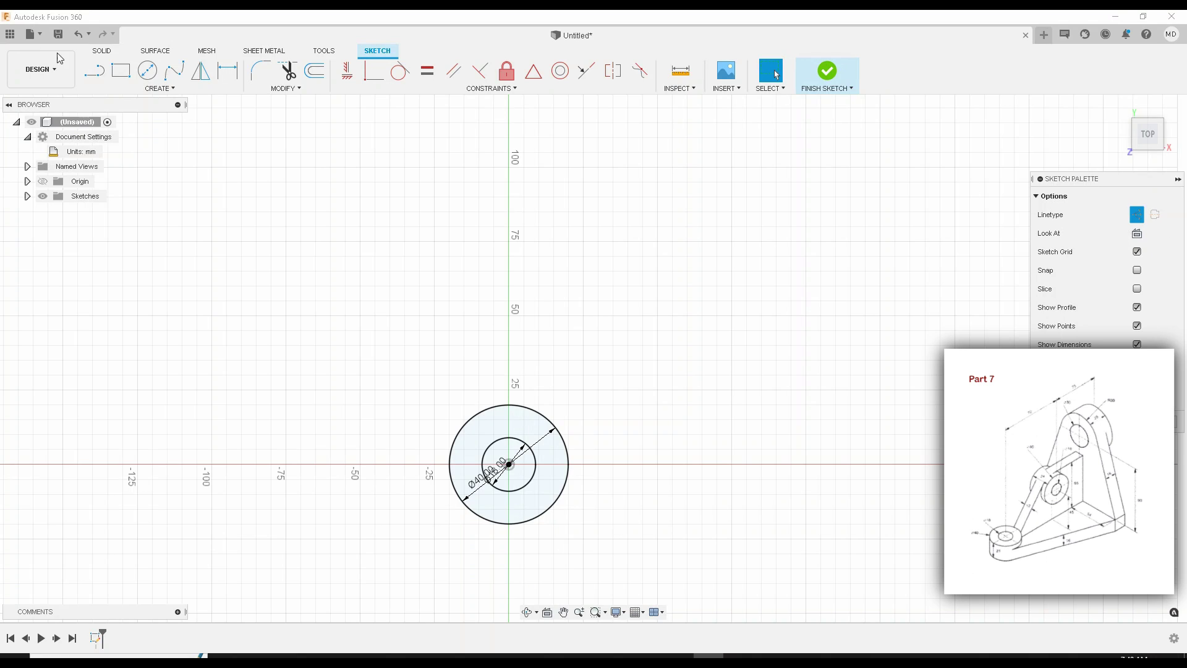
{"action": "left_click", "coordinate": [94, 70]}
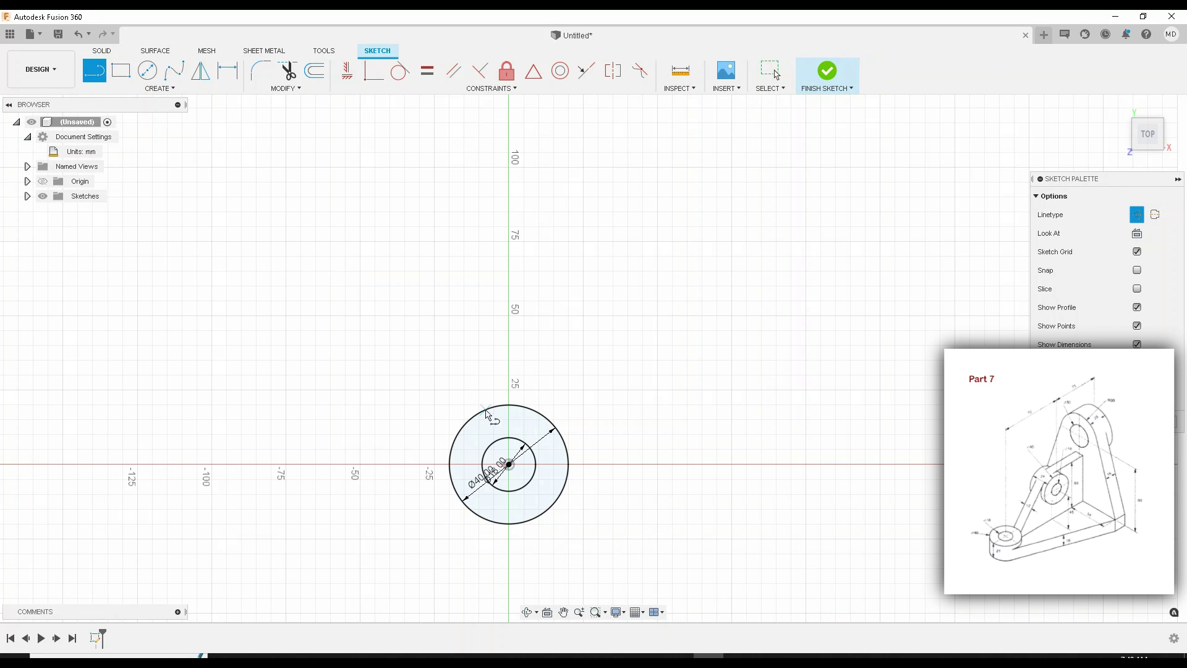
{"action": "left_click", "coordinate": [508, 464]}
{"action": "scroll", "coordinate": [511, 148], "scroll_direction": "down", "scroll_amount": 2}
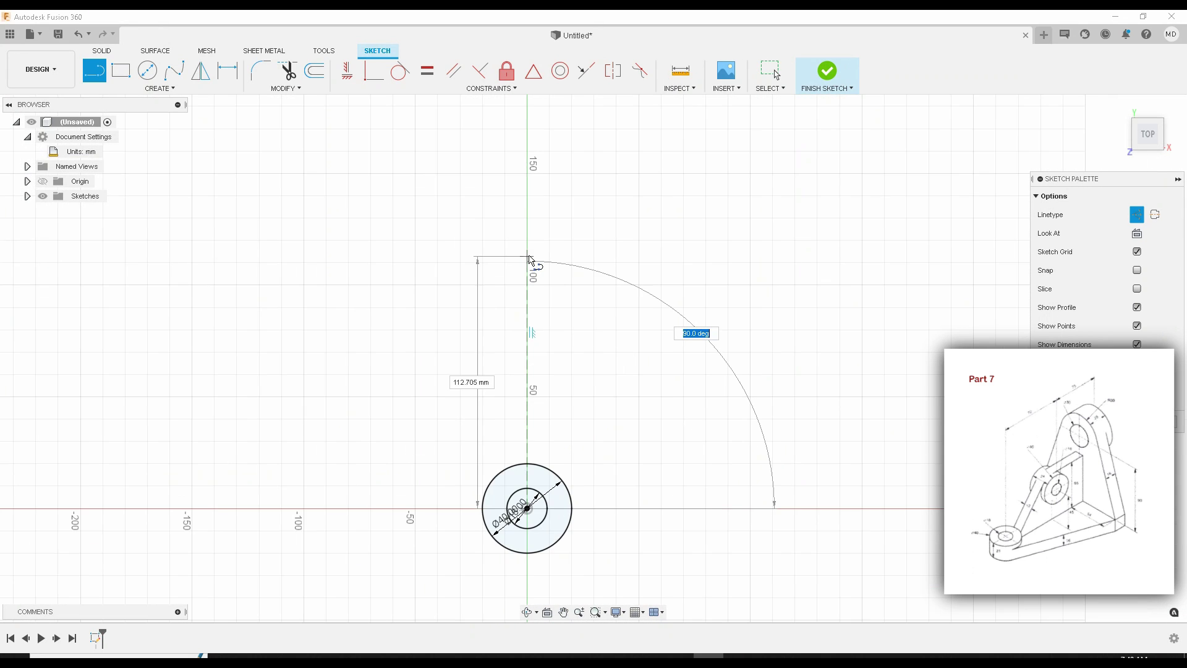
{"action": "scroll", "coordinate": [530, 260], "scroll_direction": "down", "scroll_amount": 1}
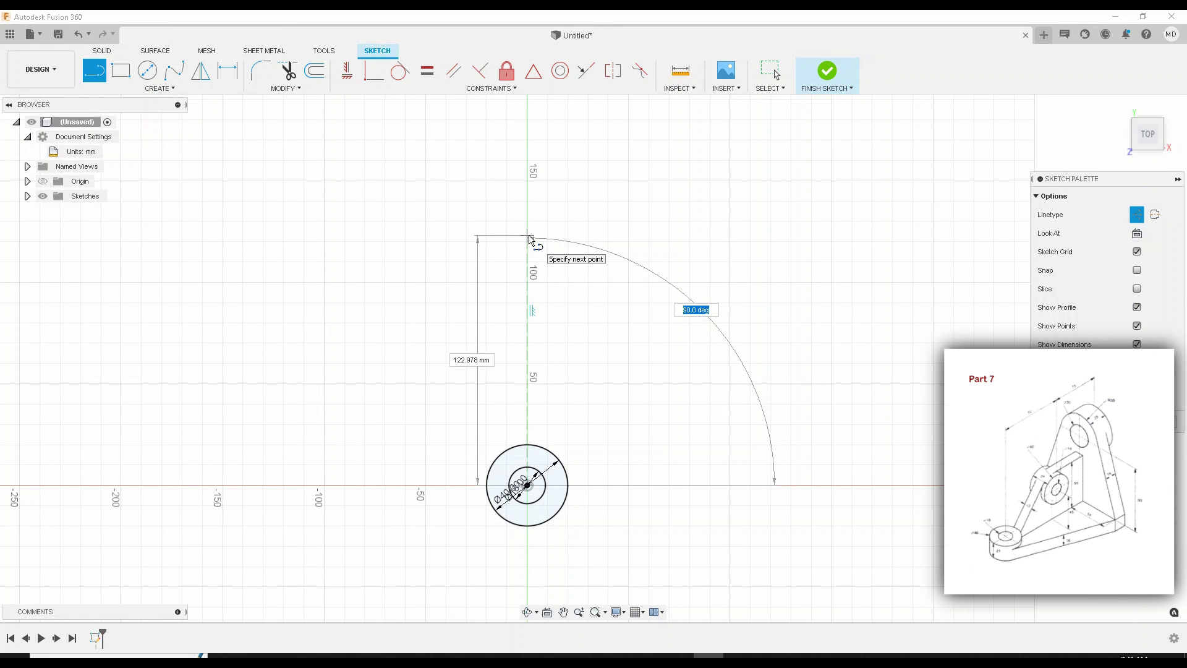
{"action": "key", "text": "Tab"}
{"action": "type", "text": "70"}
{"action": "key", "text": "Return"}
{"action": "key", "text": "Escape"}
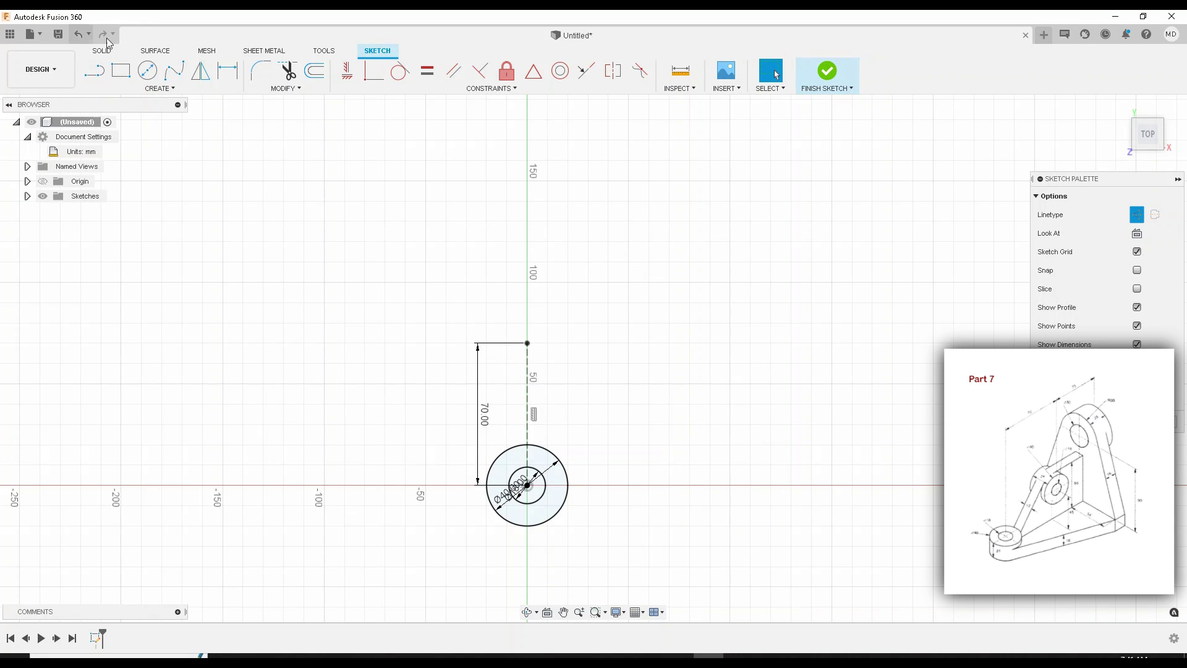
Step: Extend the construction line with a 75 mm segment from the 70 mm line's top
{"action": "left_click", "coordinate": [94, 70]}
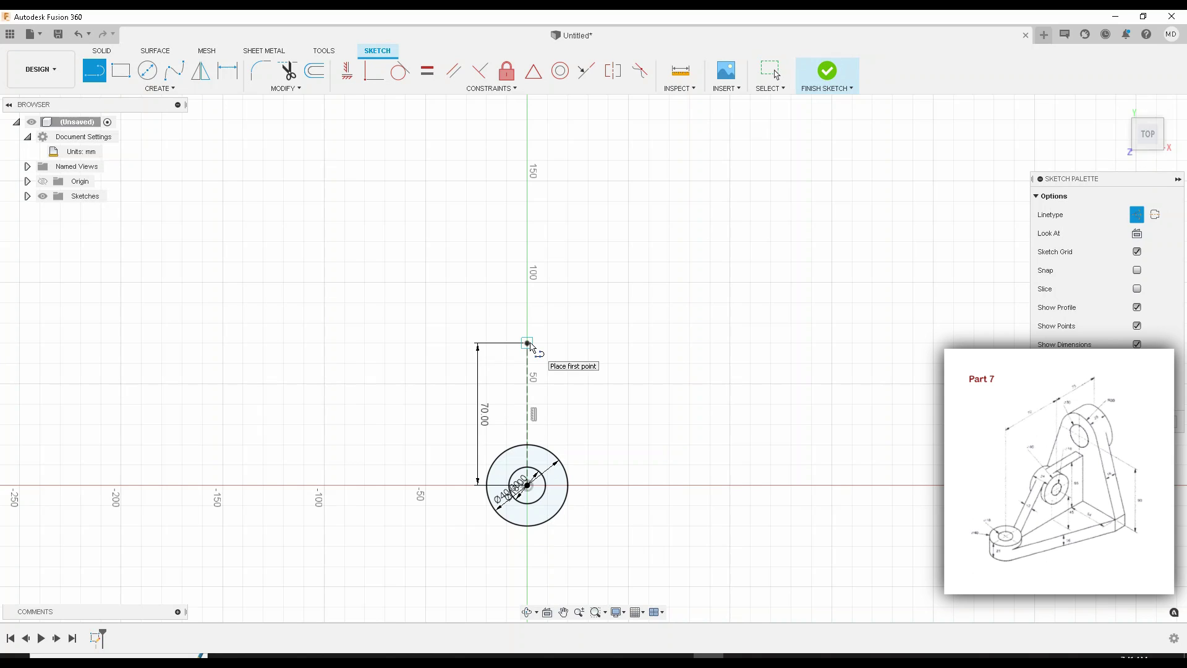
{"action": "left_click", "coordinate": [528, 343]}
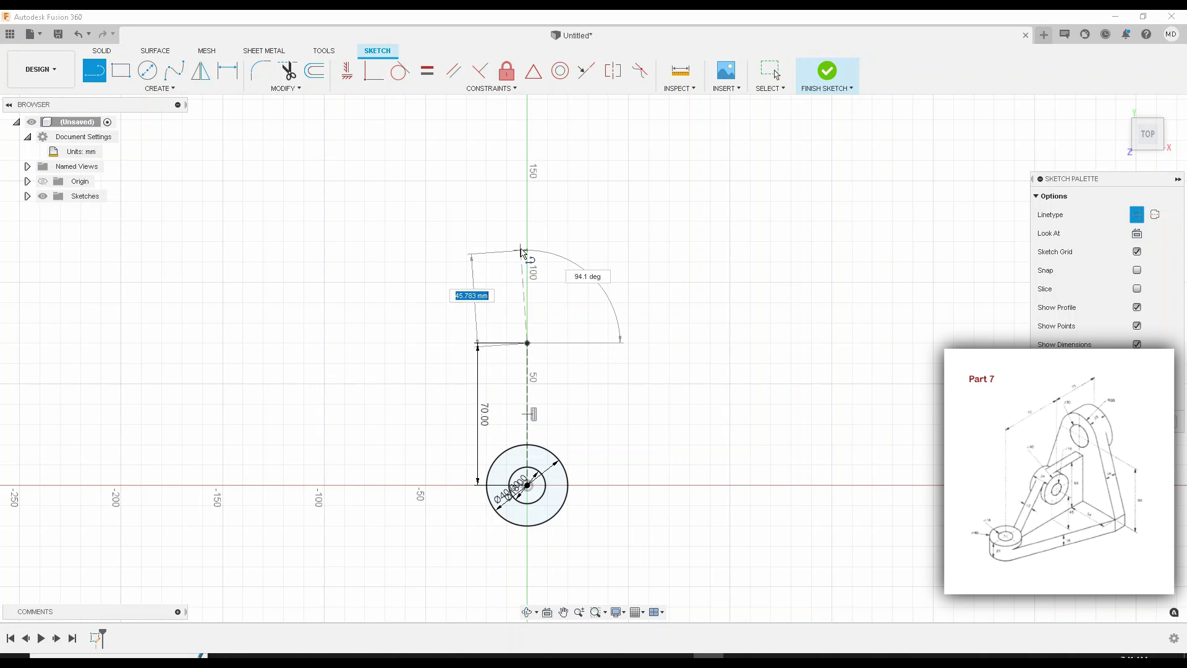
{"action": "type", "text": "75"}
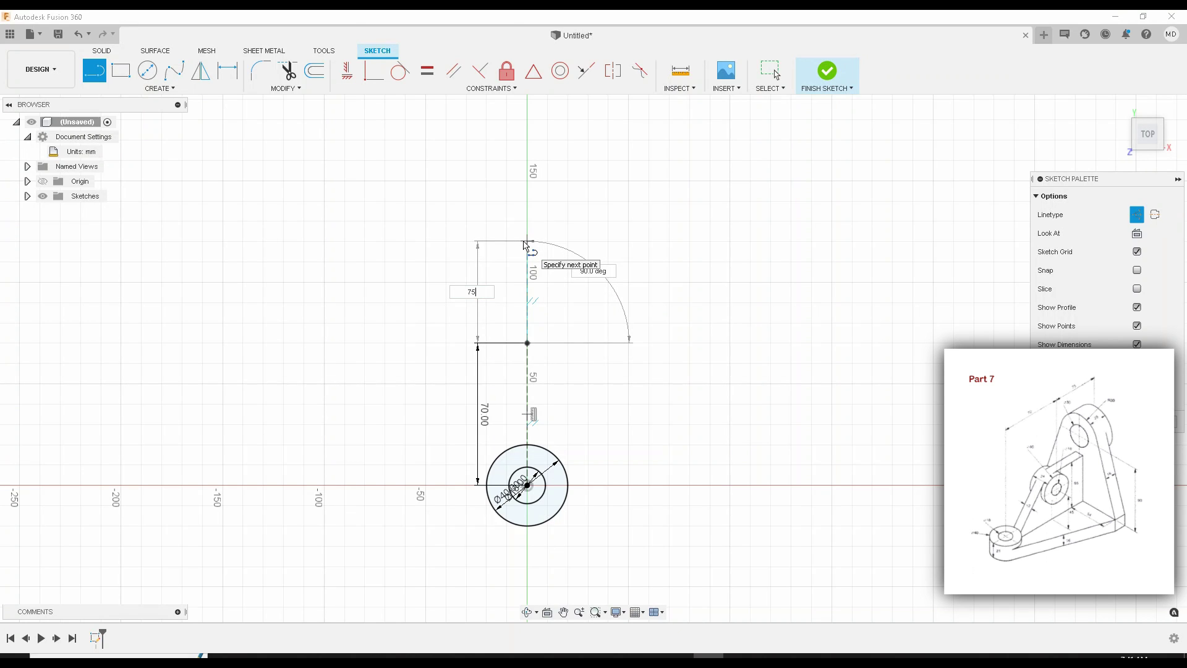
{"action": "key", "text": "Return"}
{"action": "key", "text": "Escape"}
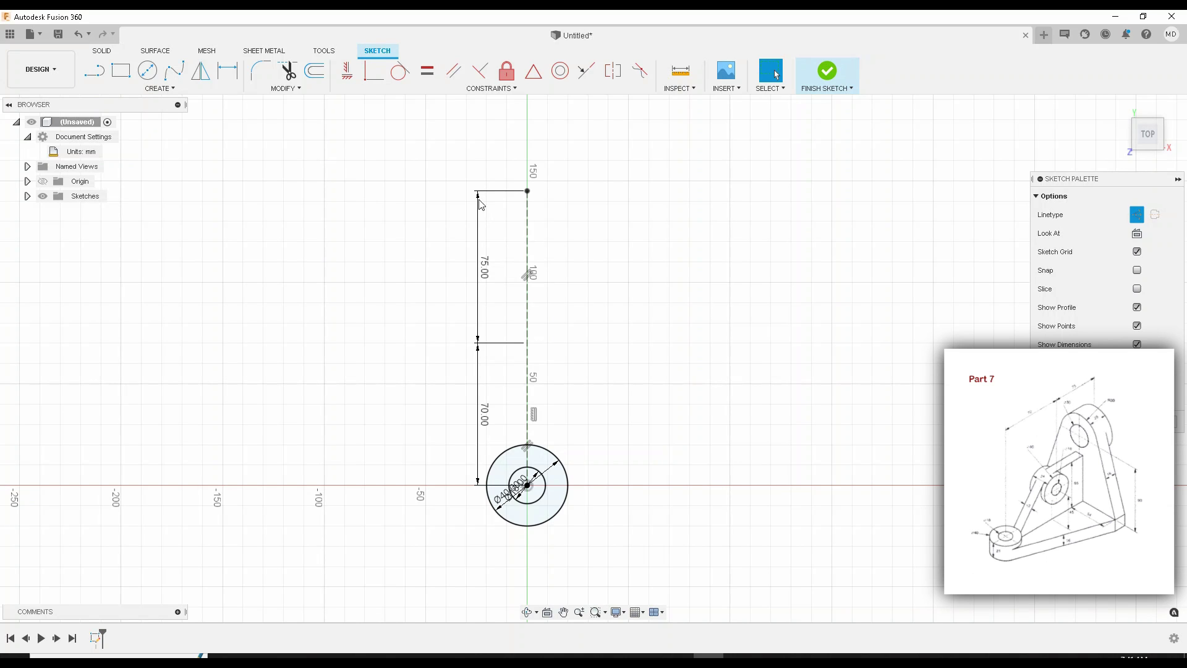
Step: Select and then deselect the 75 mm line and the ring between the circles
{"action": "left_click", "coordinate": [526, 248]}
{"action": "key", "text": "Escape"}
{"action": "left_click", "coordinate": [544, 450]}
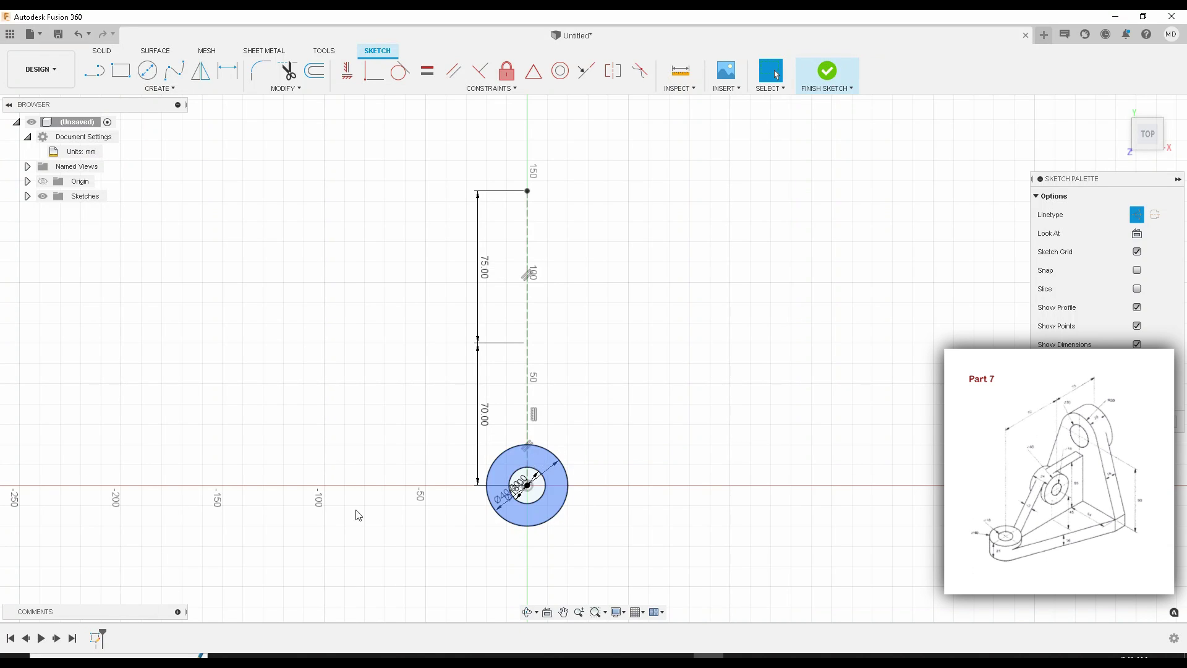
{"action": "left_click", "coordinate": [359, 515]}
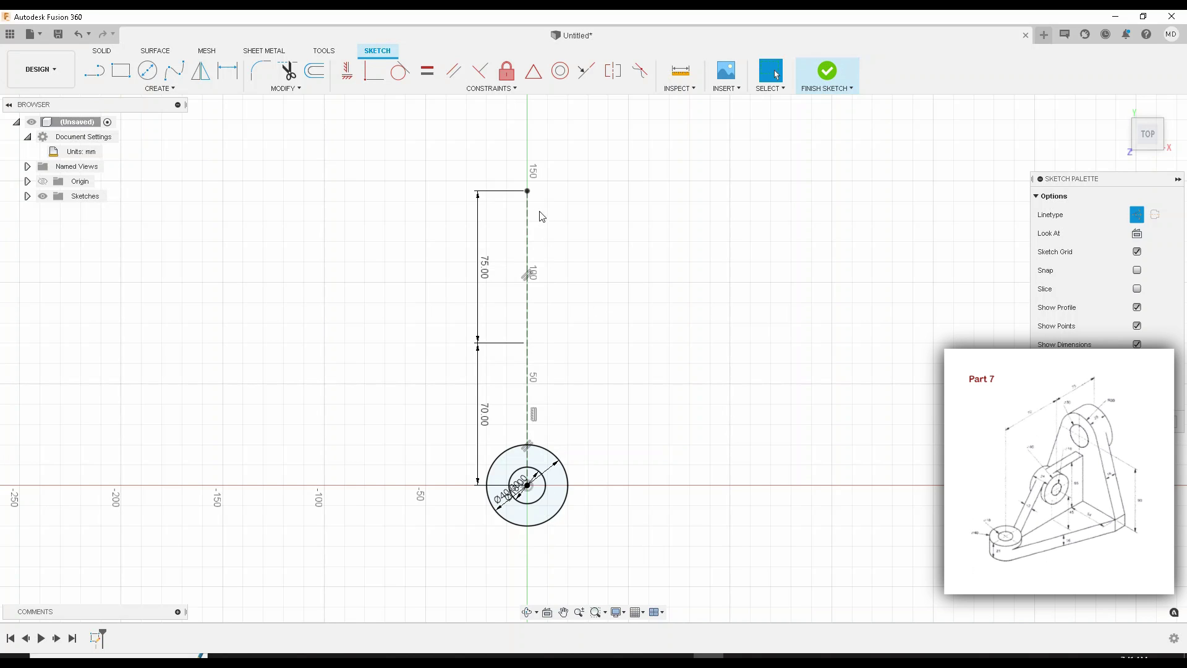
{"action": "middle_click_drag", "start_coordinate": [535, 199], "coordinate": [539, 212]}
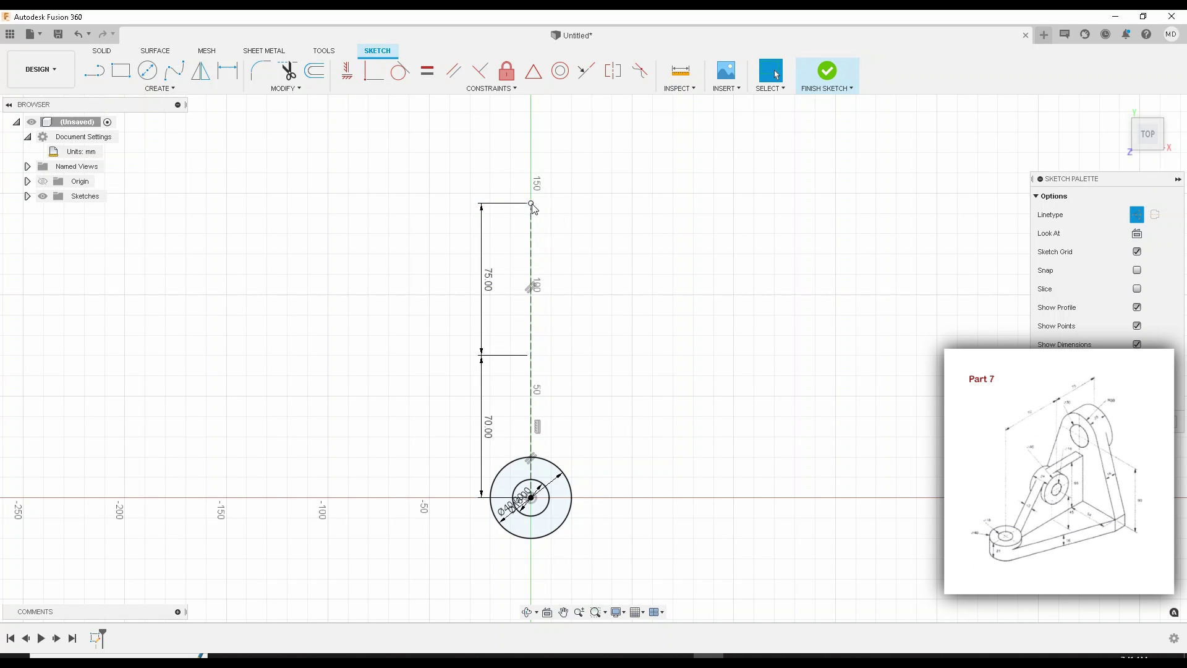
Step: Draw a 25 mm line from the top sketch point, correcting the garbled length entry
{"action": "left_click", "coordinate": [94, 70]}
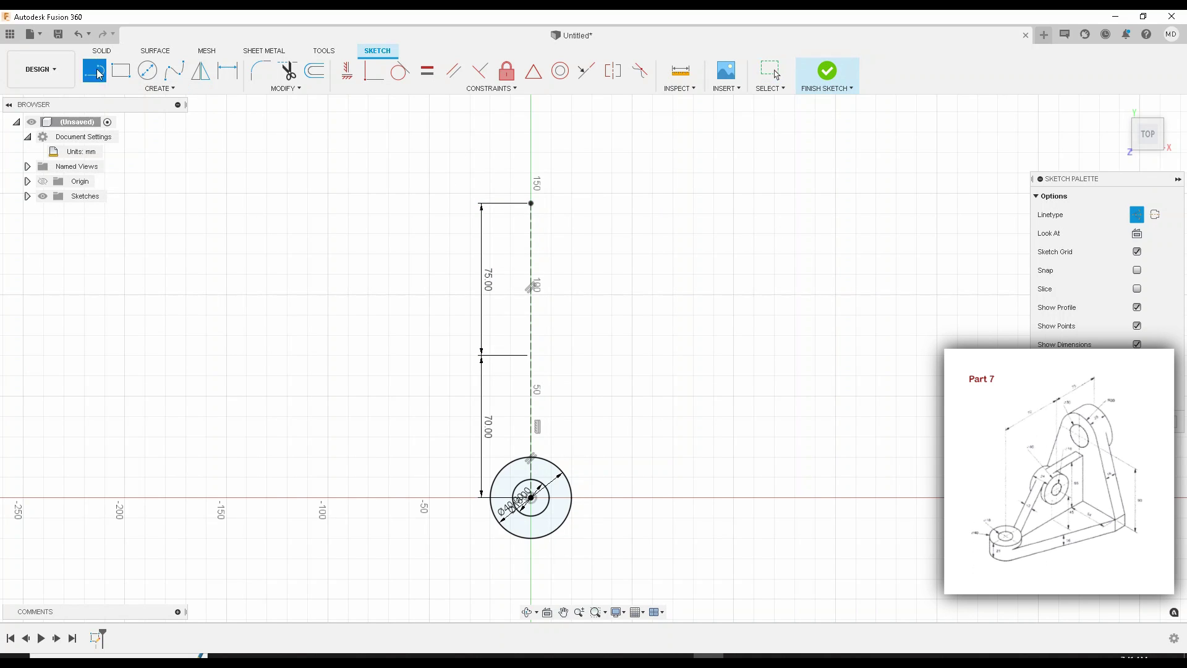
{"action": "left_click", "coordinate": [530, 204]}
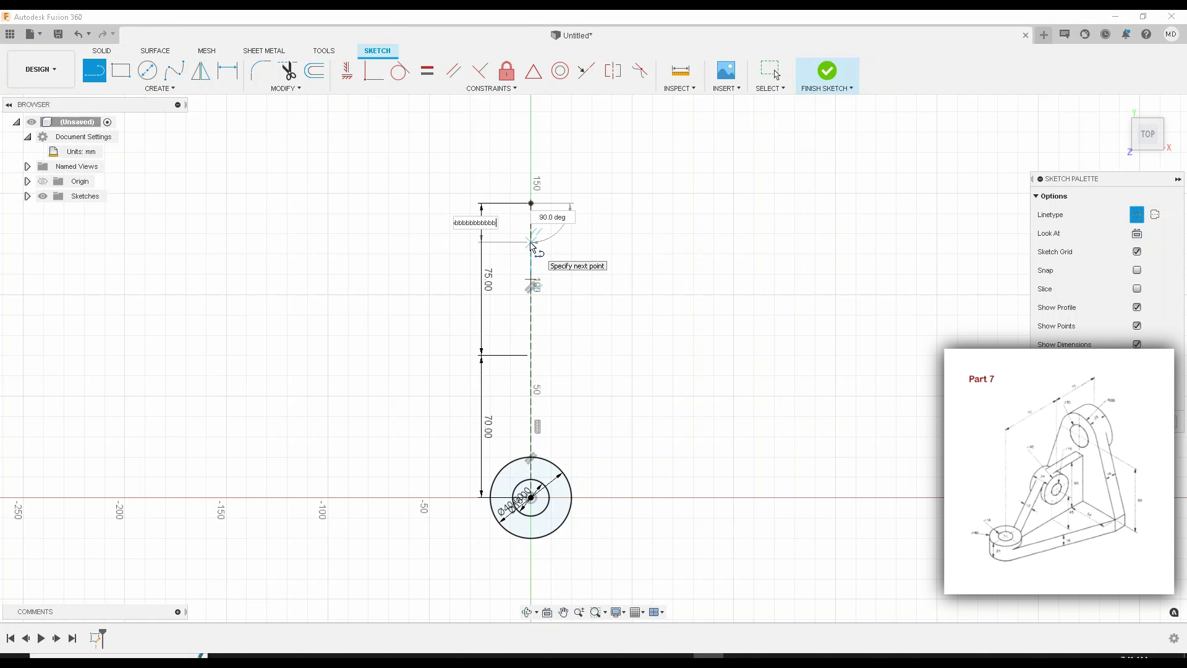
{"action": "key", "text": "BackSpace"}
{"action": "double_click", "coordinate": [486, 223]}
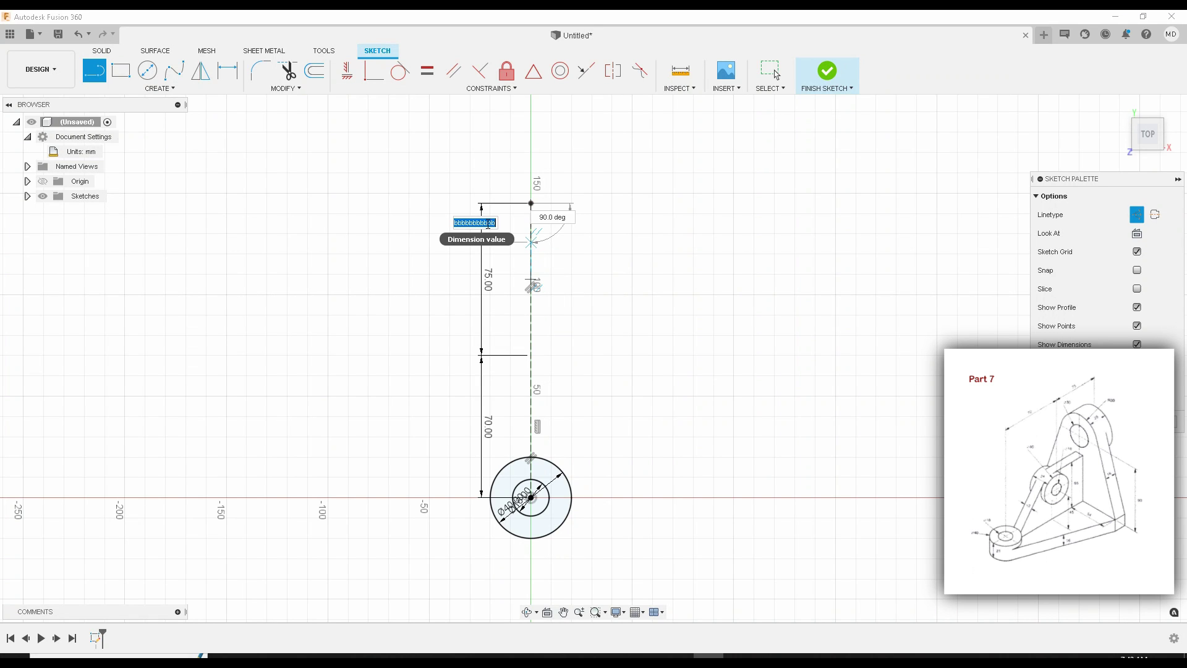
{"action": "key", "text": "BackSpace"}
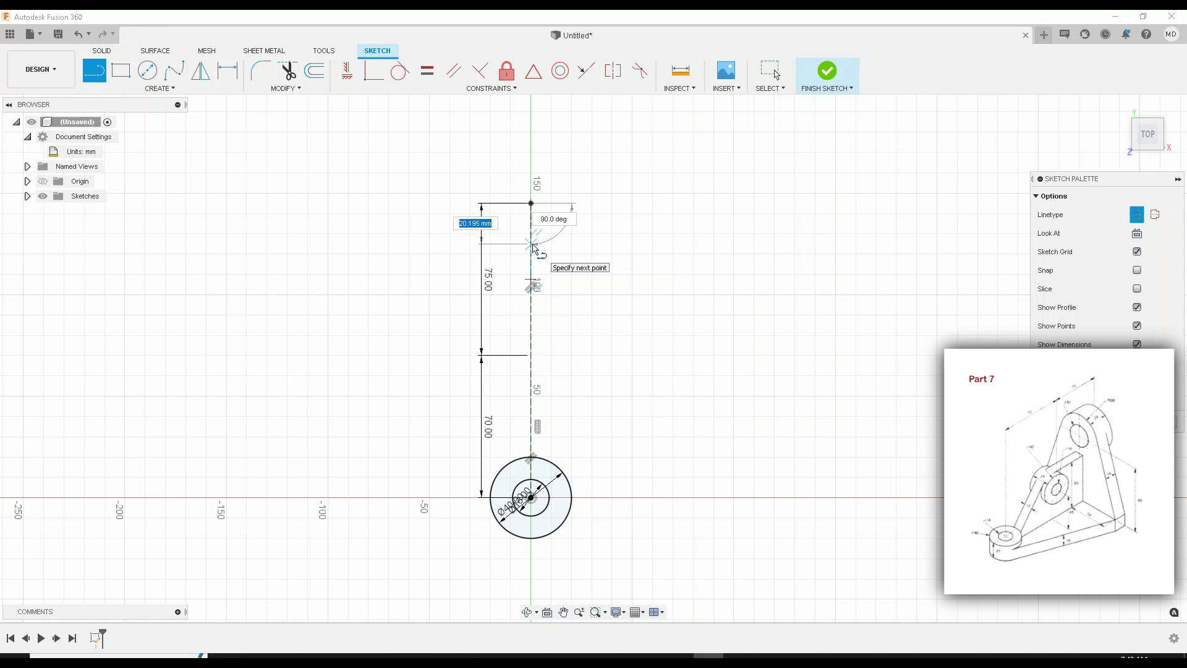
{"action": "type", "text": "25"}
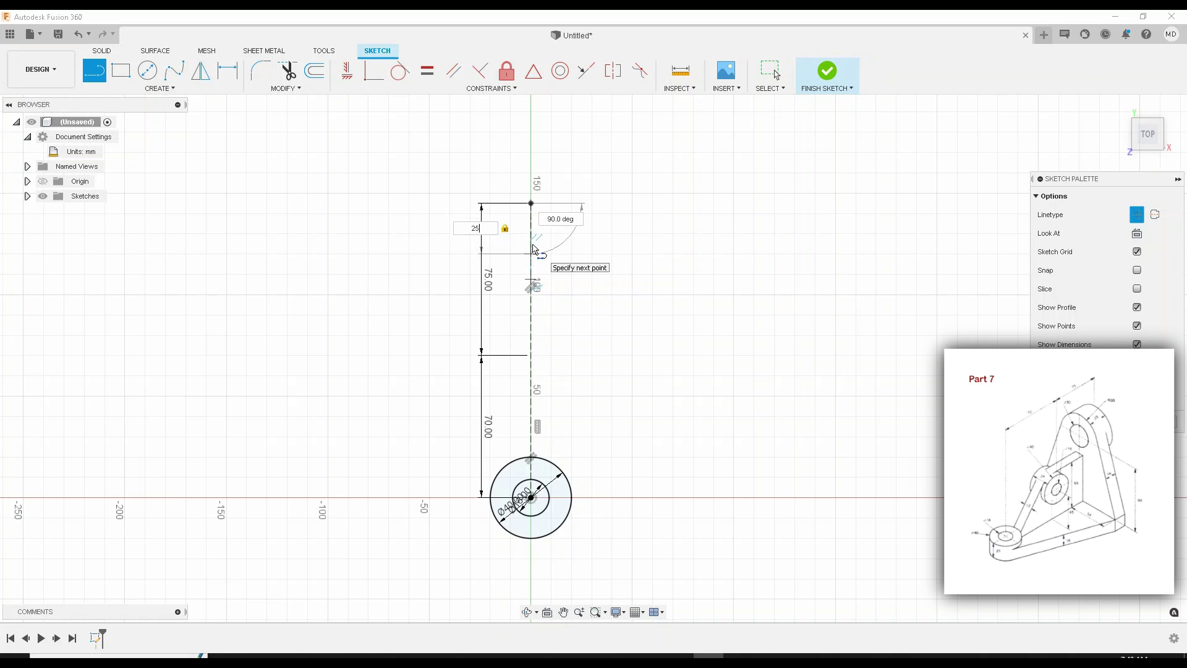
{"action": "key", "text": "Return"}
{"action": "key", "text": "Escape"}
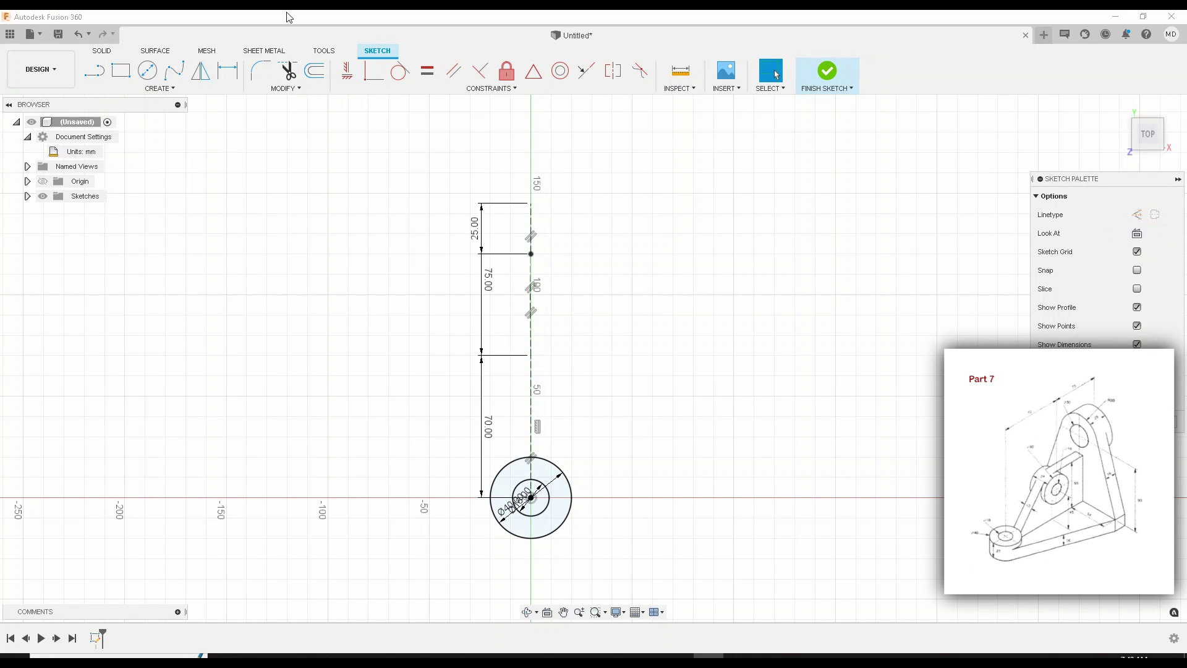
Step: Draw a 6 mm line starting from the point on the vertical axis
{"action": "left_click", "coordinate": [101, 78]}
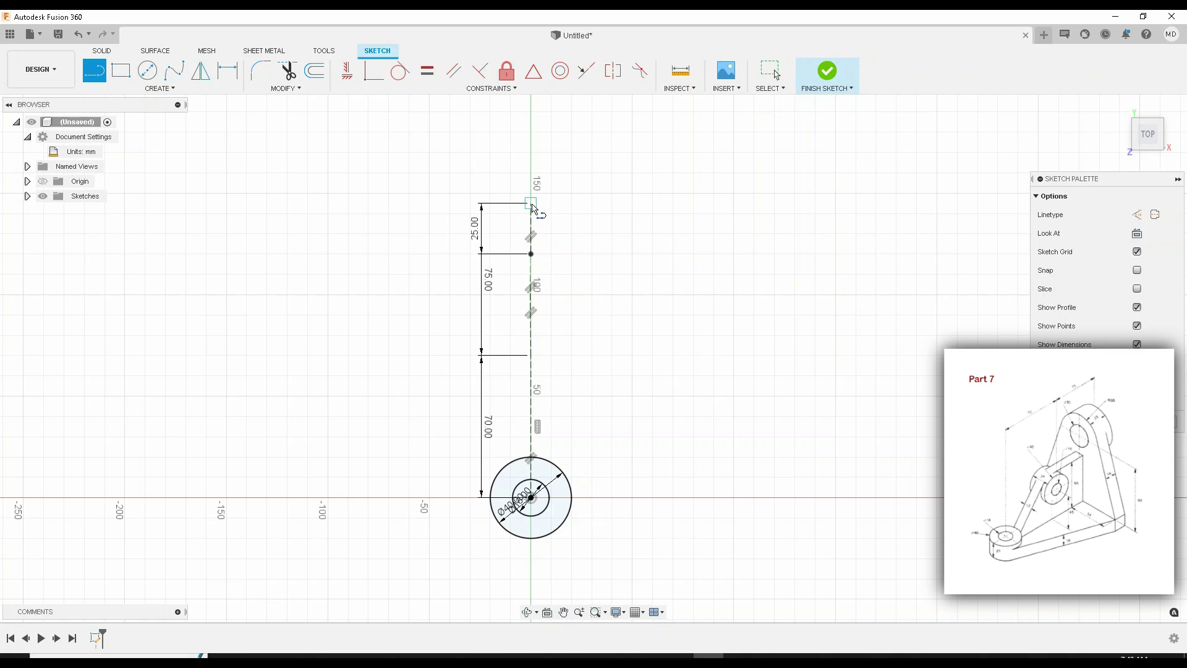
{"action": "left_click", "coordinate": [532, 255]}
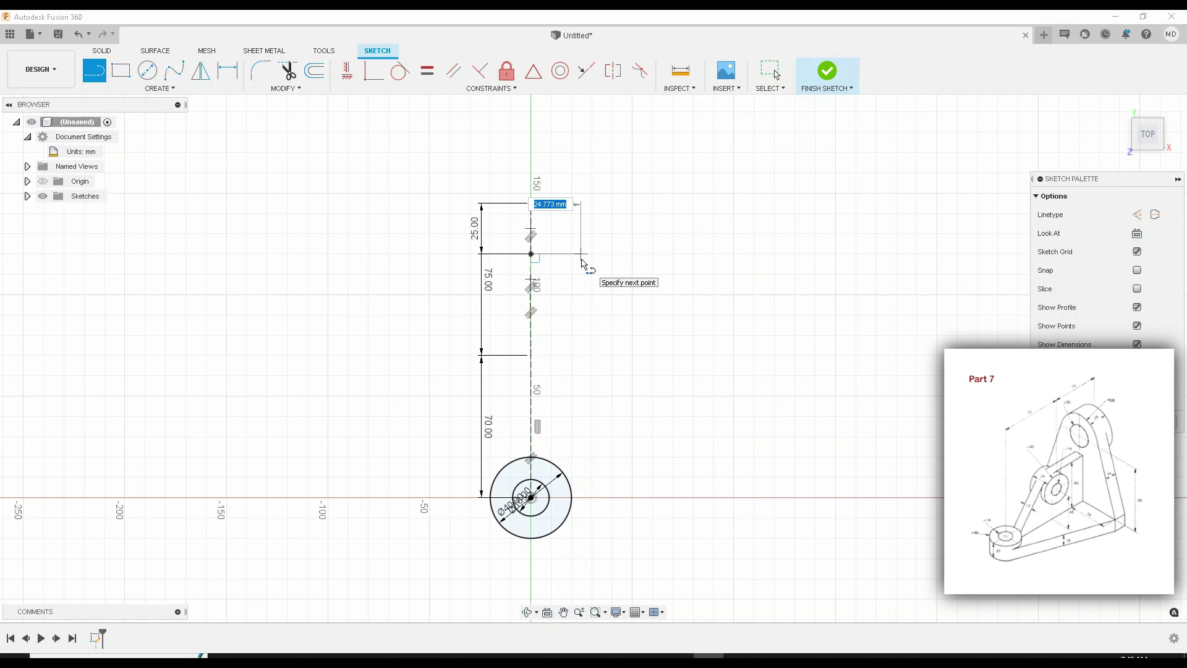
{"action": "type", "text": "6"}
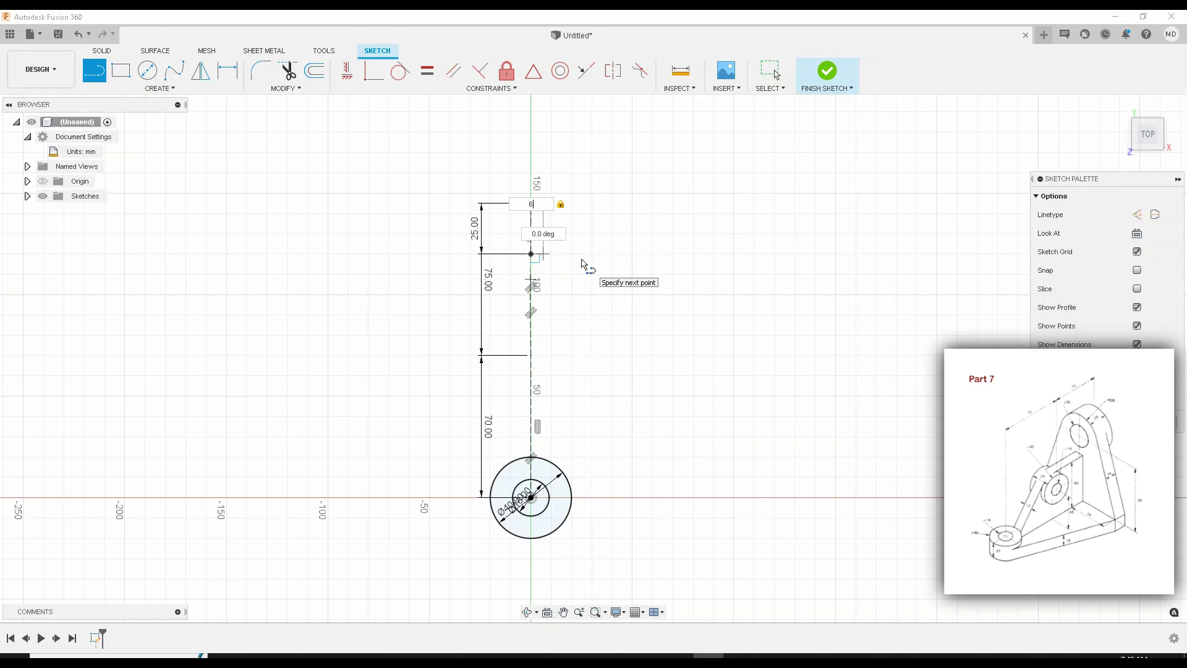
{"action": "key", "text": "Return"}
{"action": "key", "text": "Escape"}
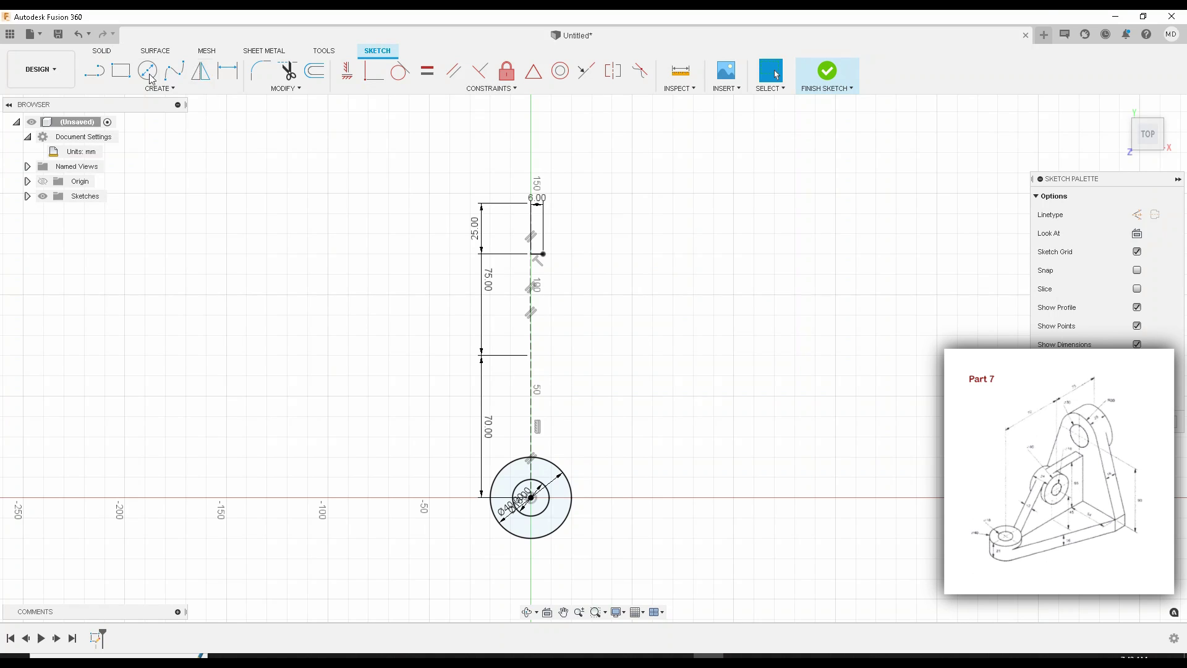
Step: Draw a 54 mm horizontal line rightward from the 6 mm segment's end, fixing a mistyped 544
{"action": "left_click", "coordinate": [94, 70]}
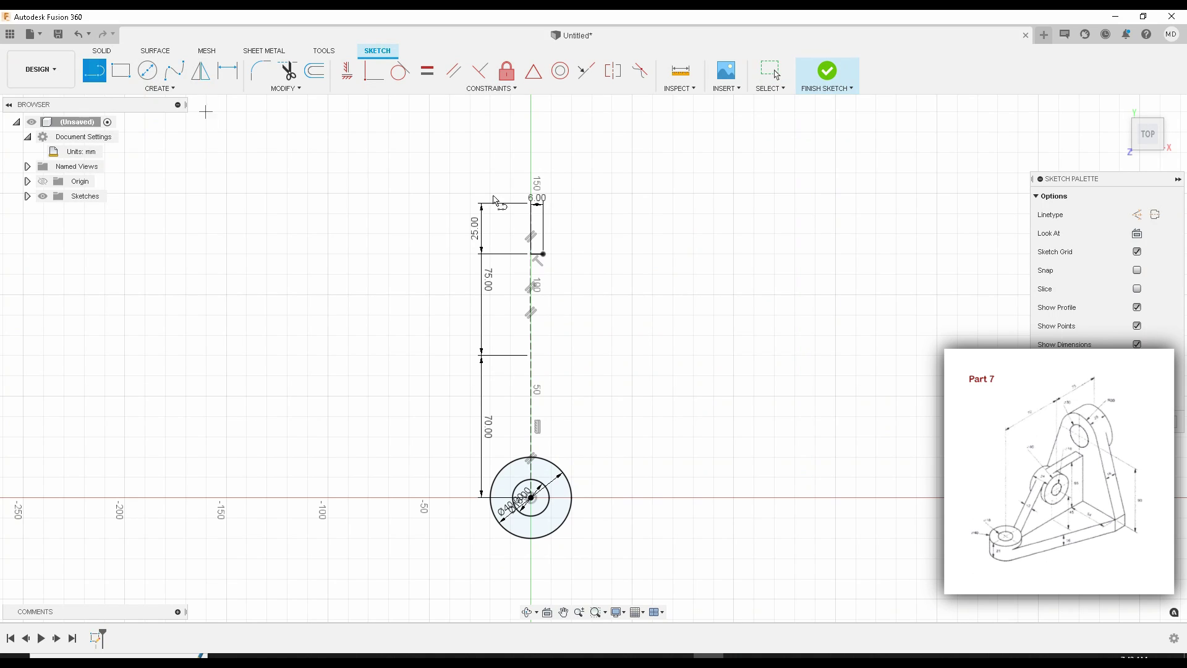
{"action": "left_click", "coordinate": [547, 255]}
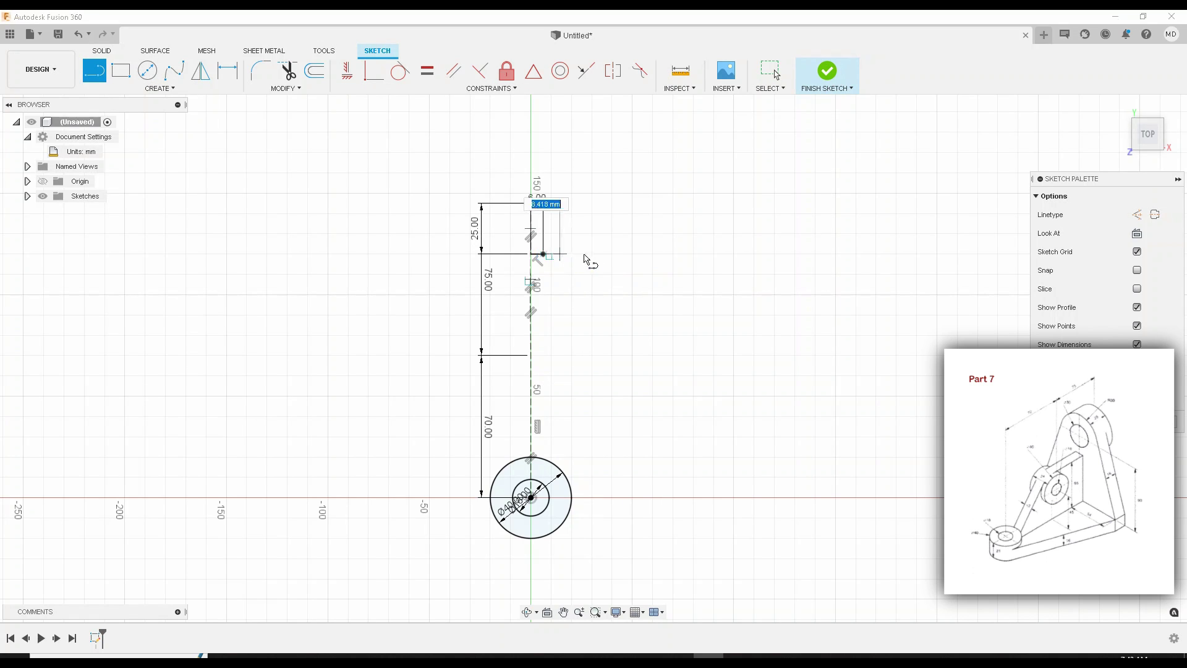
{"action": "type", "text": "544"}
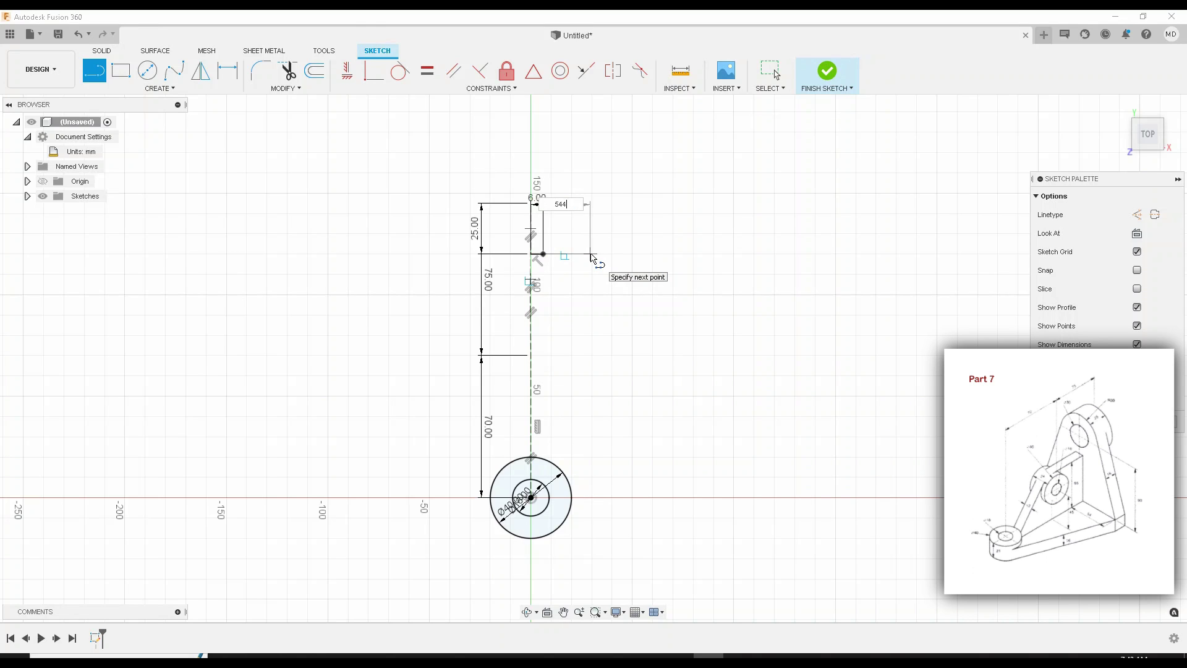
{"action": "key", "text": "BackSpace"}
{"action": "key", "text": "BackSpace"}
{"action": "key", "text": "BackSpace"}
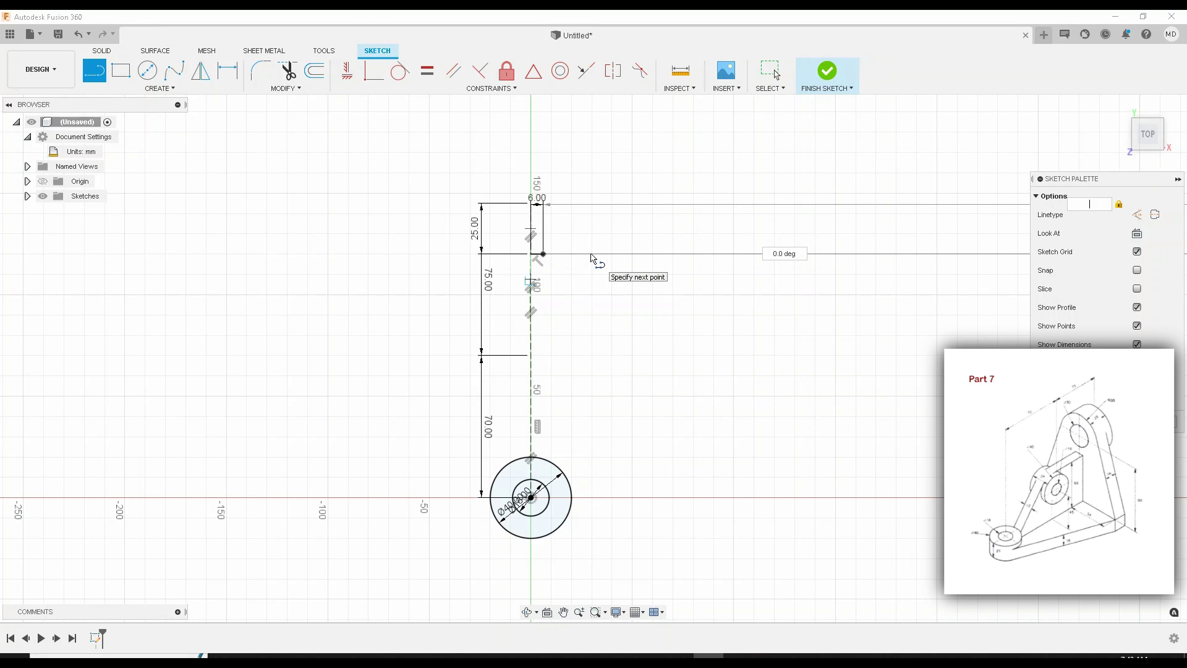
{"action": "scroll", "coordinate": [890, 255], "scroll_direction": "down", "scroll_amount": 3}
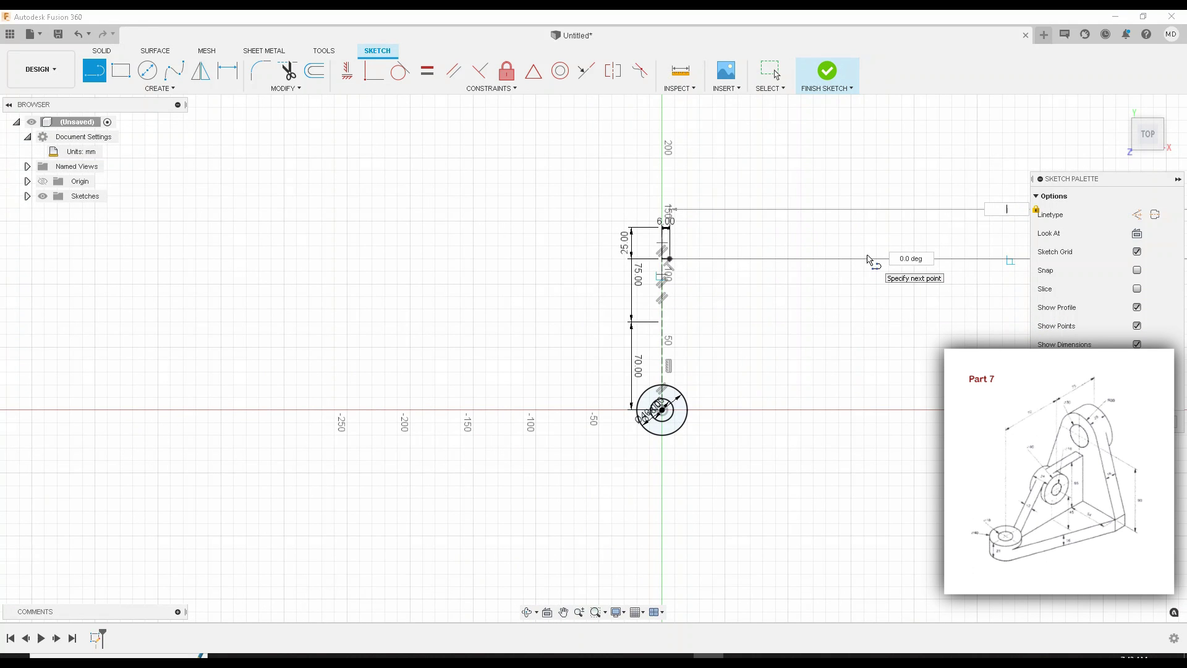
{"action": "type", "text": "54"}
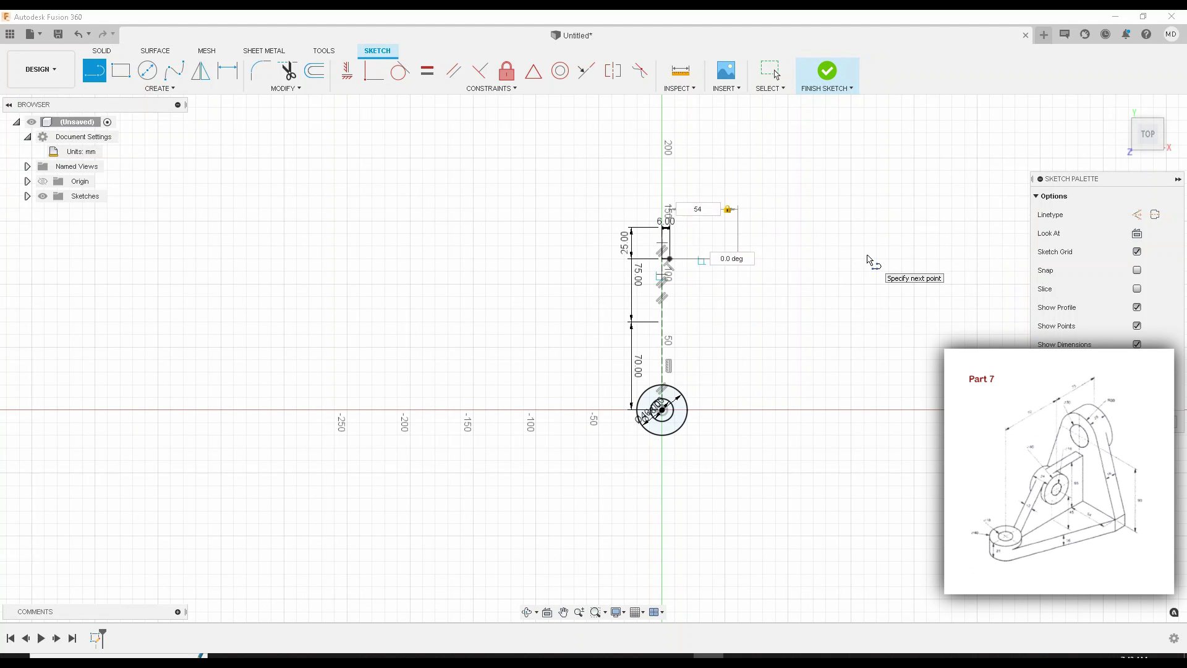
{"action": "key", "text": "Return"}
{"action": "key", "text": "Escape"}
{"action": "middle_click_drag", "start_coordinate": [696, 304], "coordinate": [594, 310]}
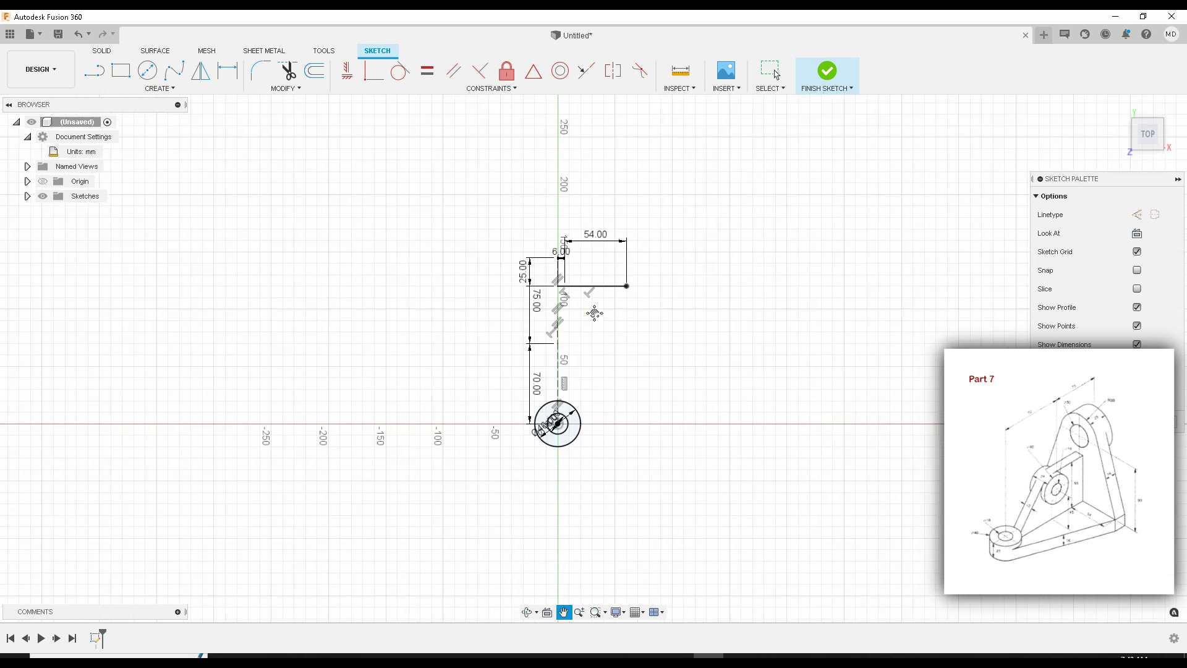
{"action": "scroll", "coordinate": [594, 315], "scroll_direction": "up", "scroll_amount": 2}
{"action": "scroll", "coordinate": [572, 318], "scroll_direction": "up", "scroll_amount": 2}
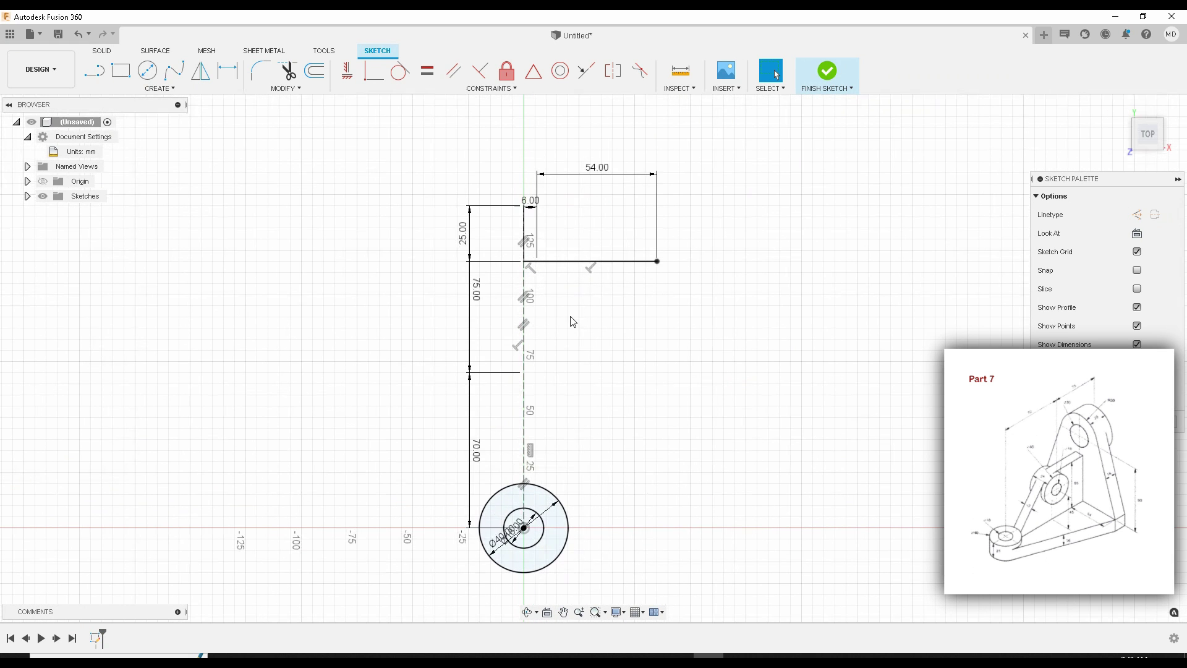
{"action": "left_click", "coordinate": [93, 73]}
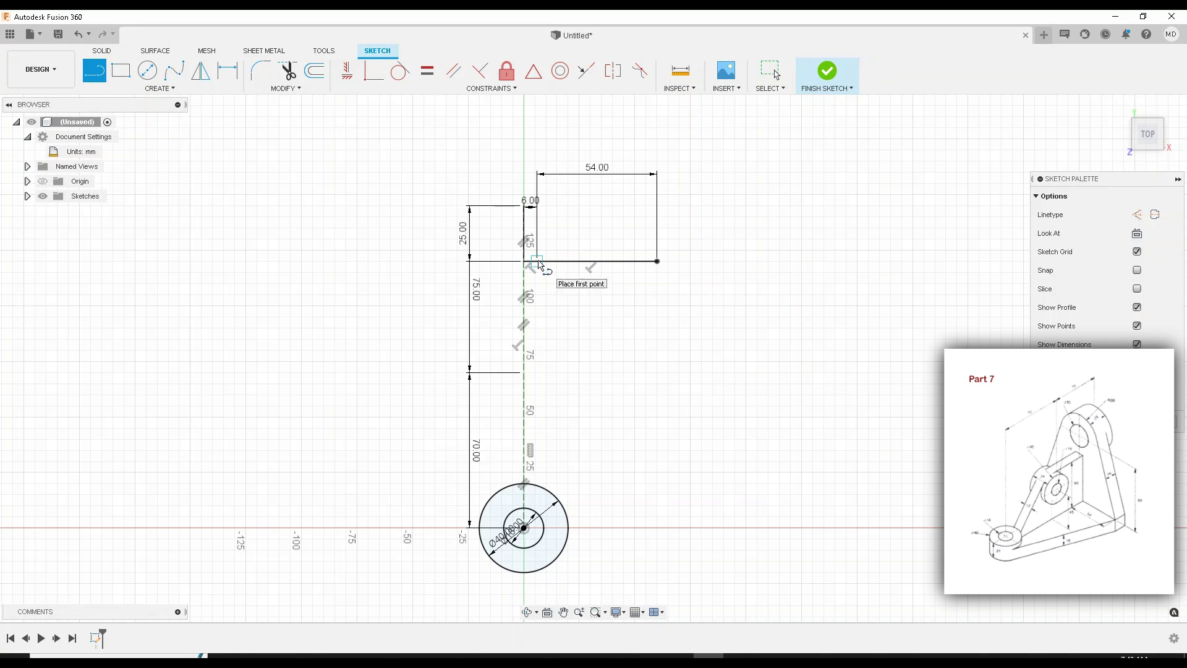
Step: Draw a vertical line from the corner down to the circle, then a slanted line from the 54 mm end to the circle edge
{"action": "left_click", "coordinate": [538, 261]}
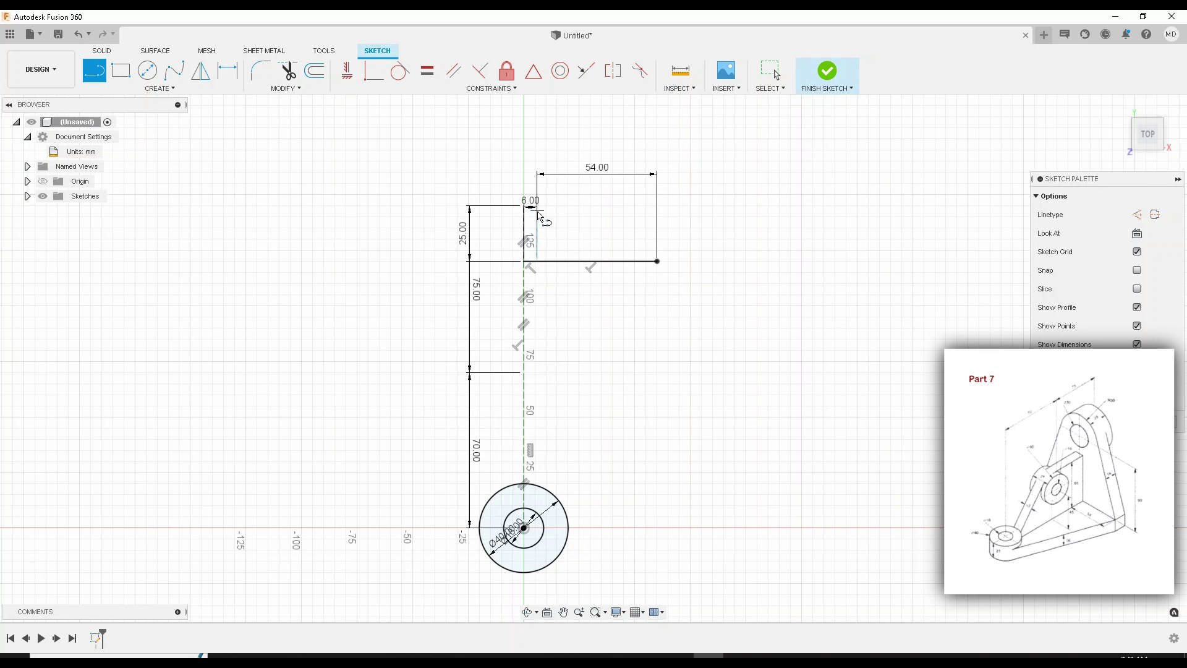
{"action": "key", "text": "Escape"}
{"action": "left_click", "coordinate": [536, 264]}
{"action": "key", "text": "Escape"}
{"action": "left_click", "coordinate": [537, 263]}
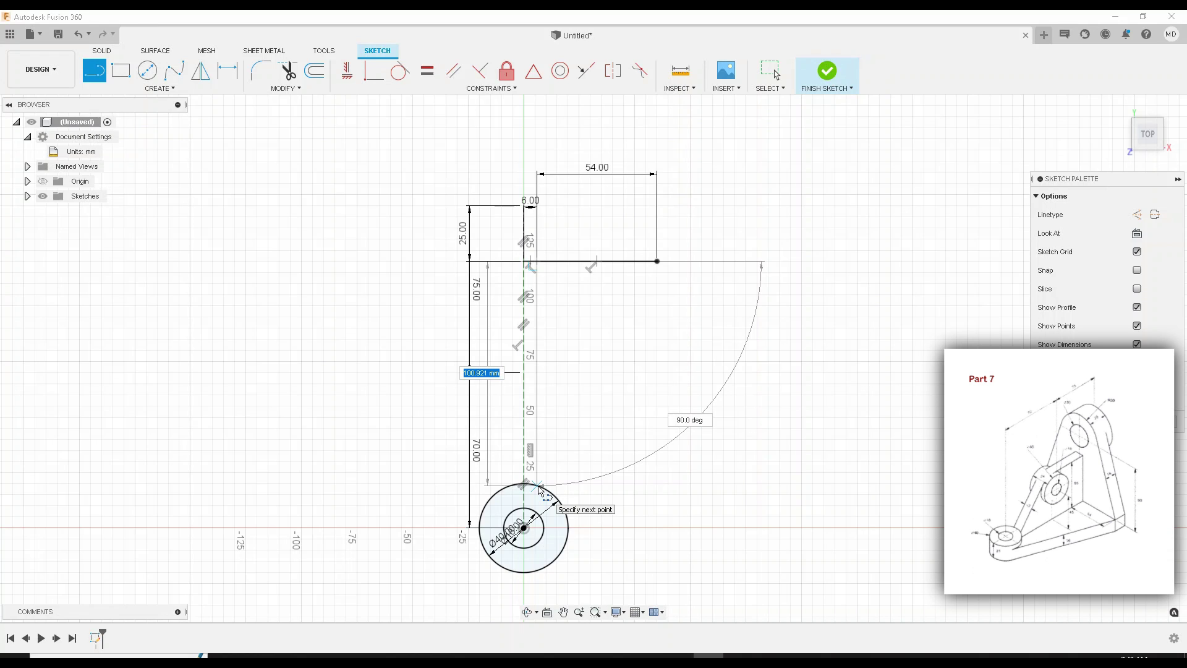
{"action": "left_click", "coordinate": [538, 488]}
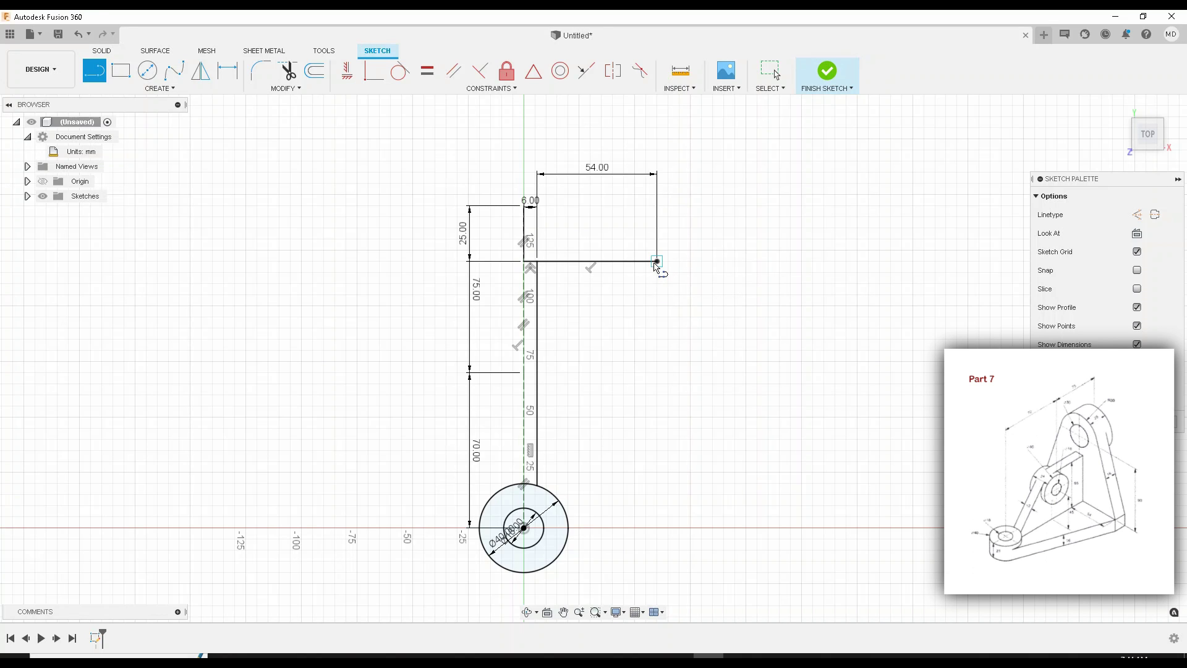
{"action": "left_click", "coordinate": [656, 262]}
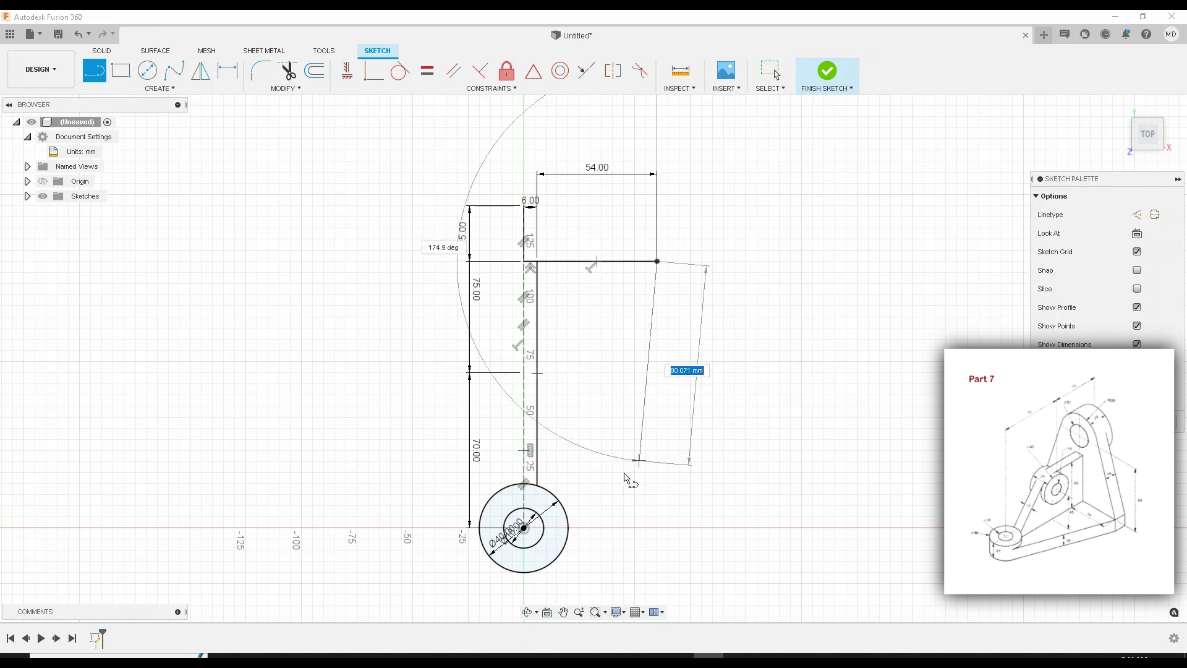
{"action": "left_click", "coordinate": [568, 542]}
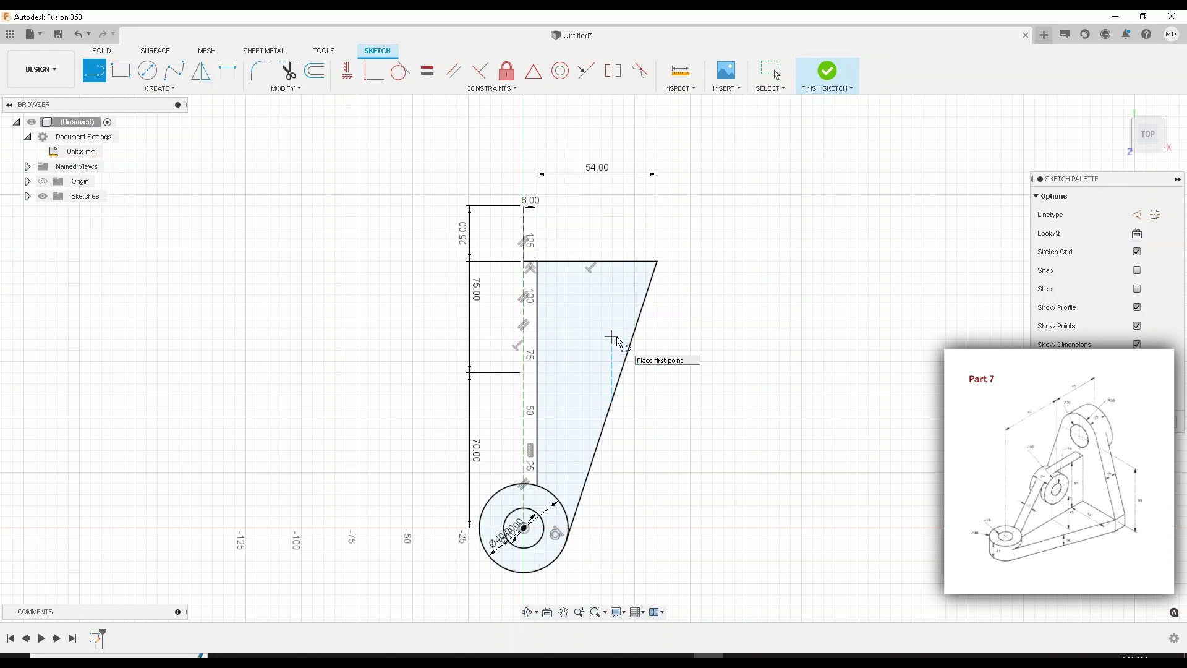
Step: Add a 6 mm line to the left and a vertical line down toward the circle
{"action": "left_click", "coordinate": [524, 262]}
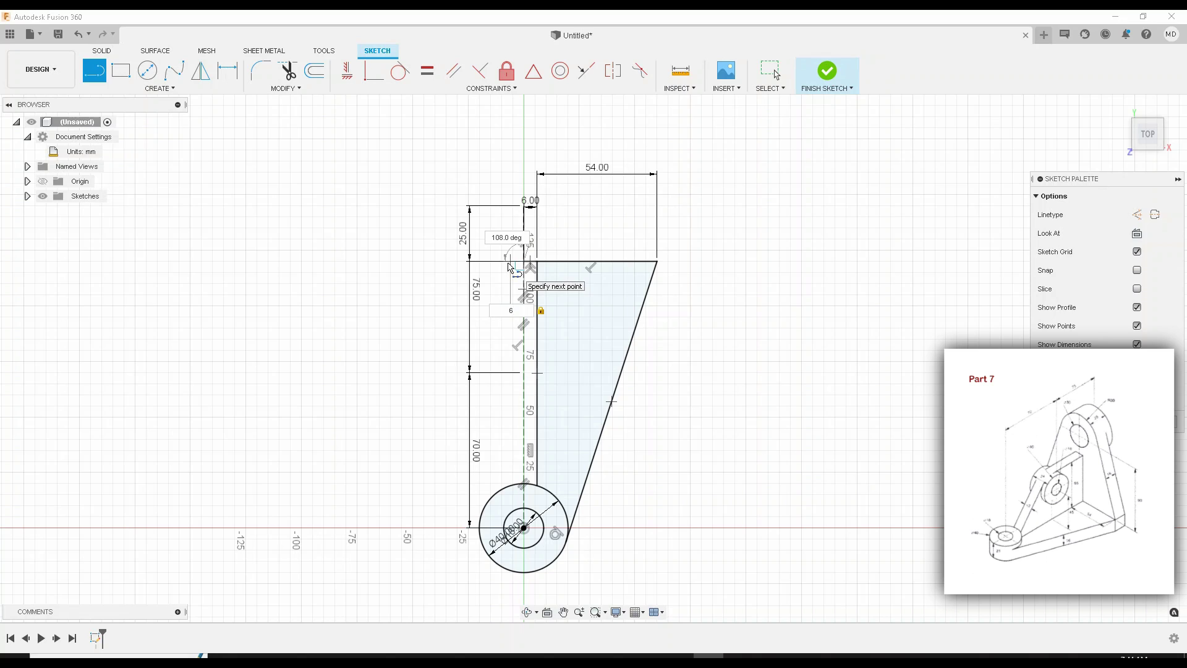
{"action": "key", "text": "Return"}
{"action": "key", "text": "Escape"}
{"action": "key", "text": "l"}
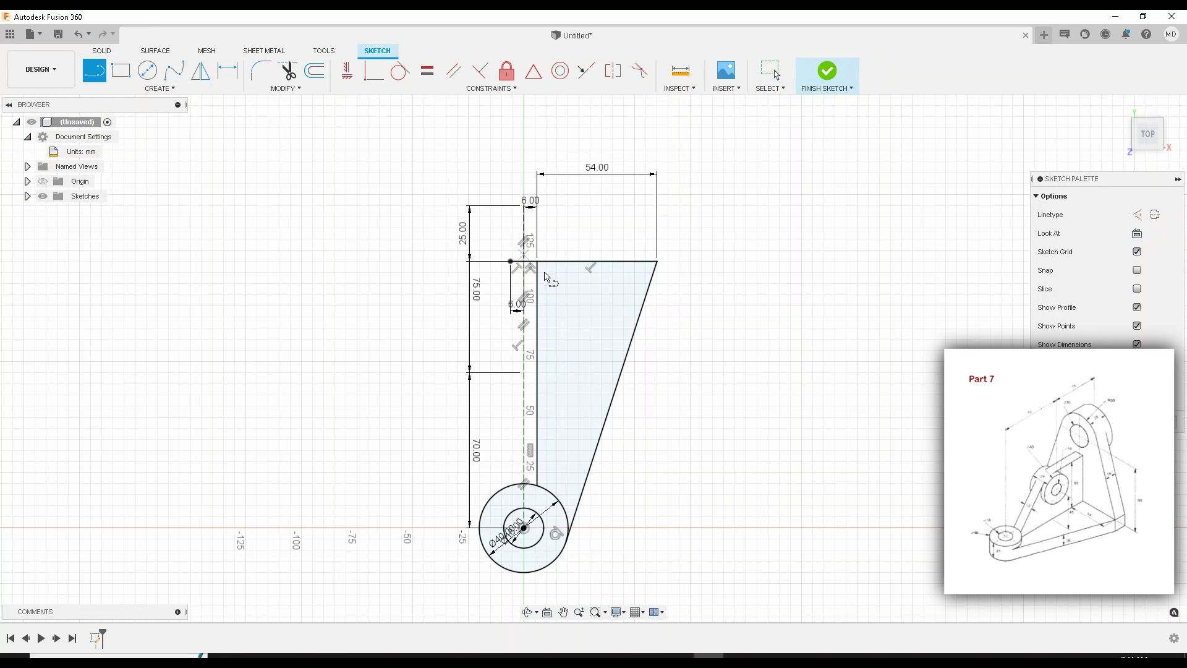
{"action": "left_click", "coordinate": [510, 261]}
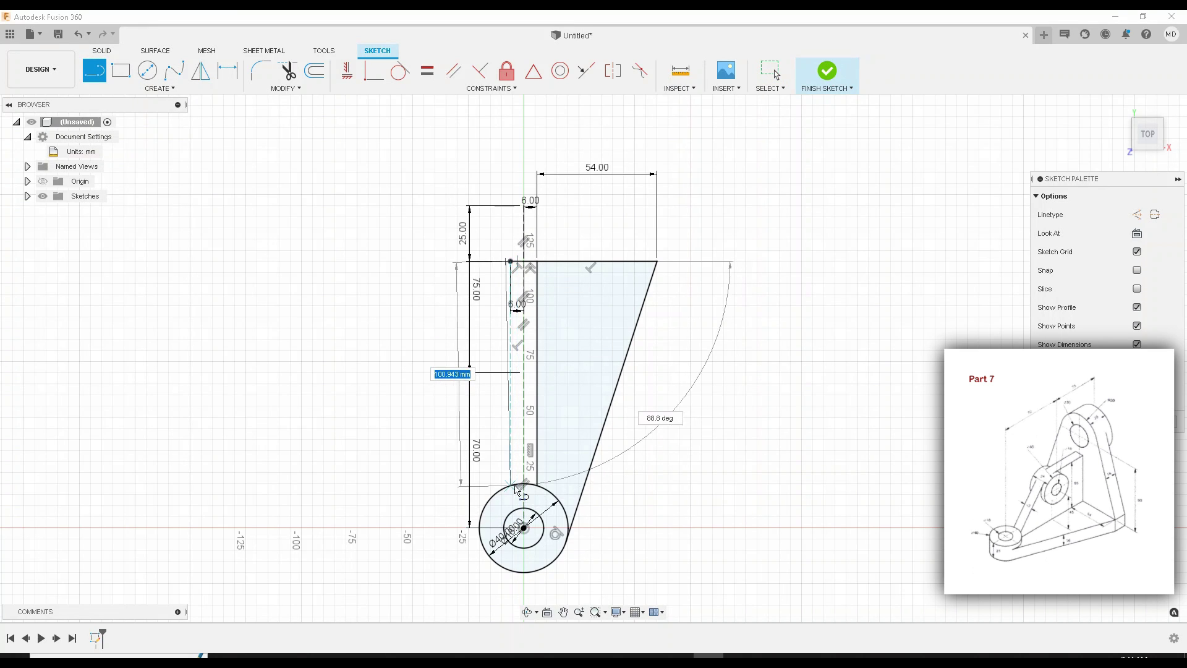
{"action": "left_click", "coordinate": [510, 488]}
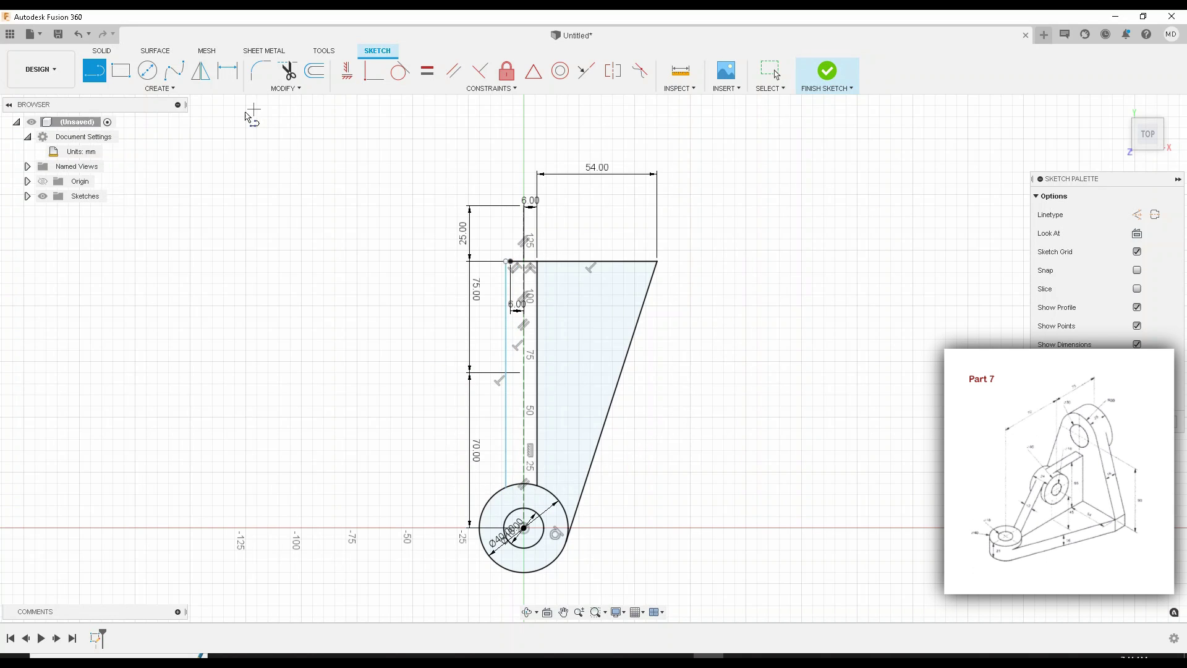
{"action": "scroll", "coordinate": [509, 272], "scroll_direction": "up", "scroll_amount": 3}
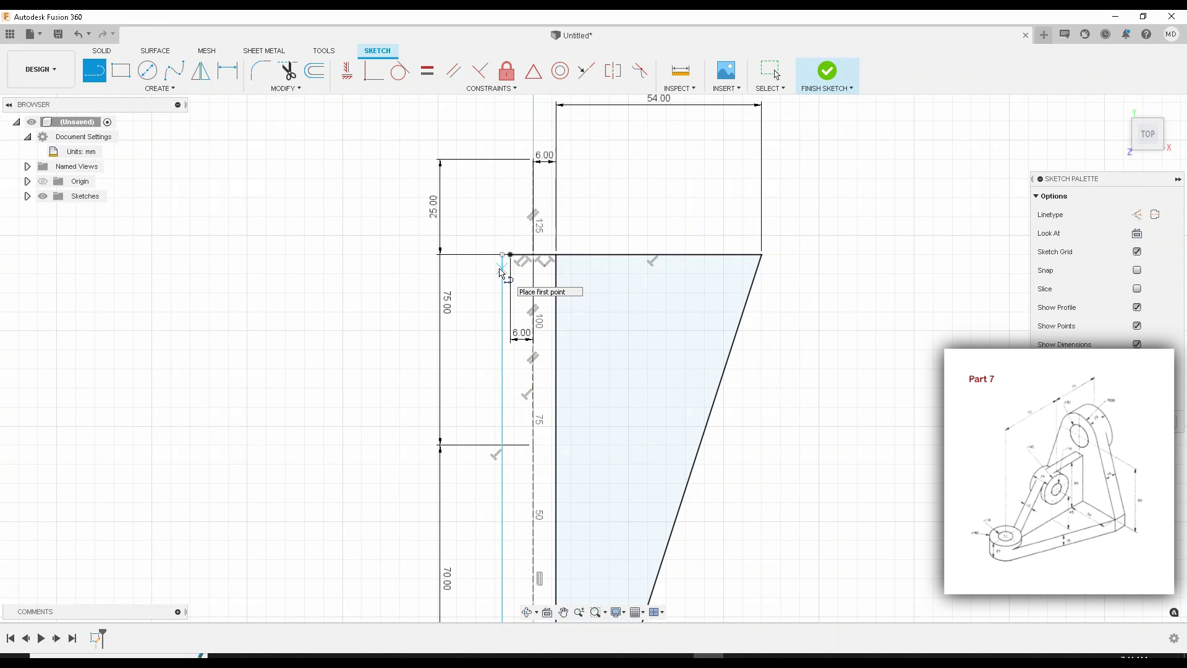
{"action": "key", "text": "Escape"}
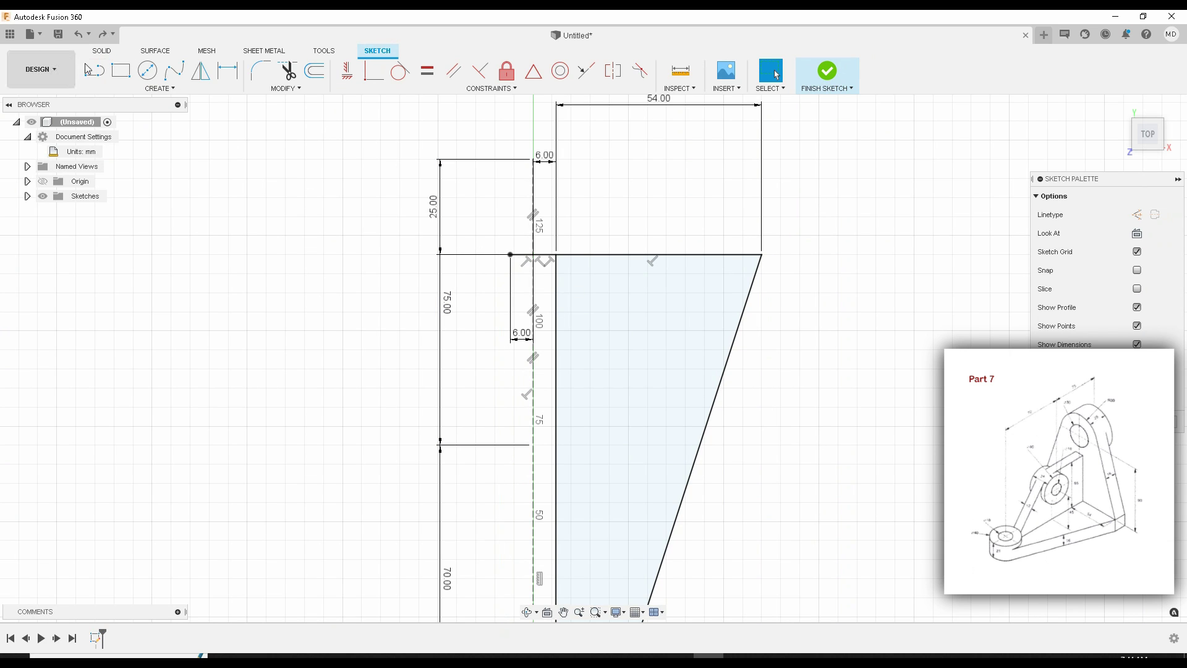
Step: Draw a vertical line from the top sketch point down to the circle
{"action": "left_click", "coordinate": [94, 71]}
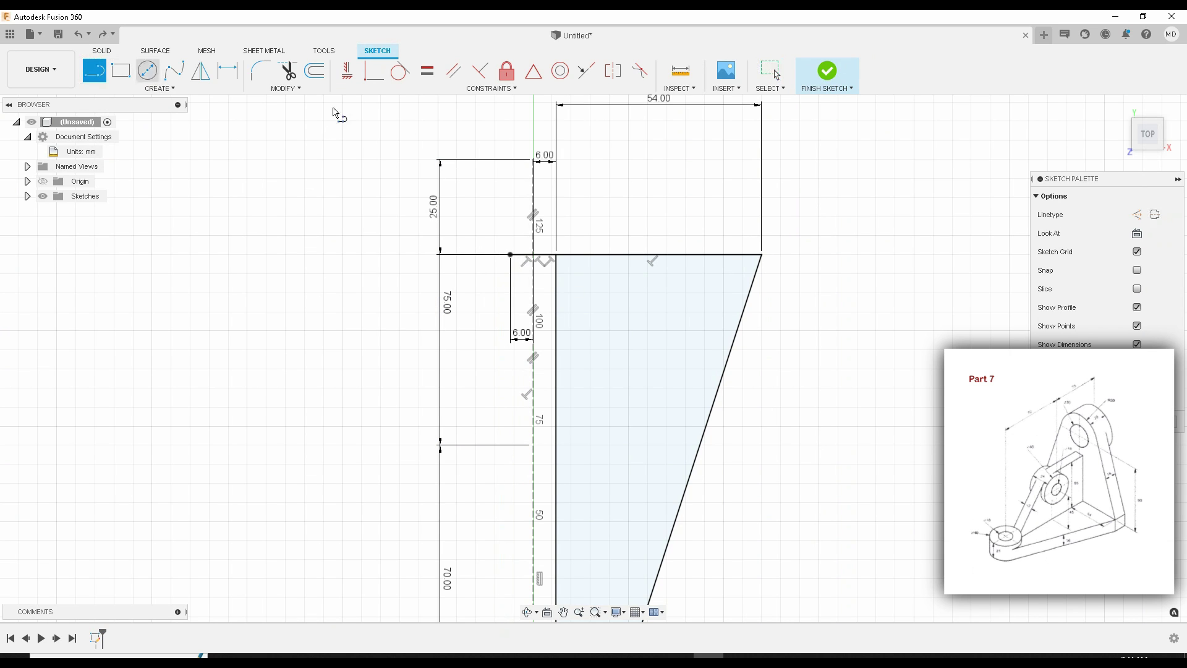
{"action": "left_click", "coordinate": [510, 254]}
{"action": "middle_click_drag", "start_coordinate": [508, 420], "coordinate": [506, 264]}
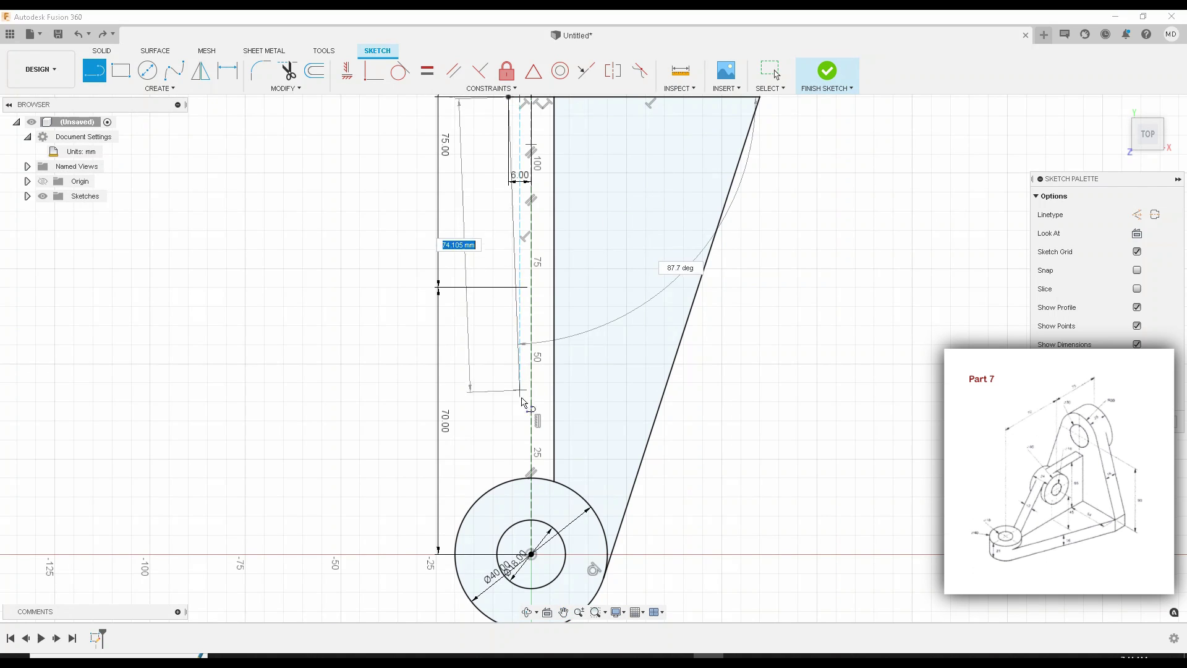
{"action": "left_click", "coordinate": [509, 479]}
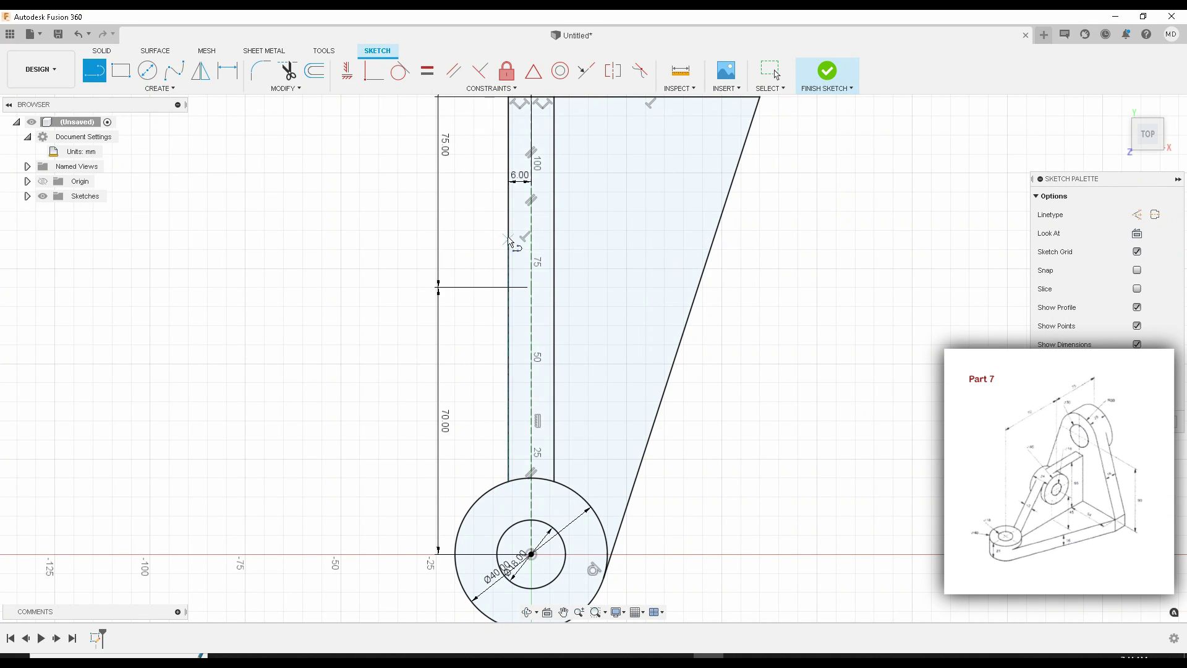
{"action": "middle_click_drag", "start_coordinate": [502, 248], "coordinate": [489, 351]}
Step: Draw a 54 mm horizontal line leftward from the top-left corner
{"action": "key", "text": "l"}
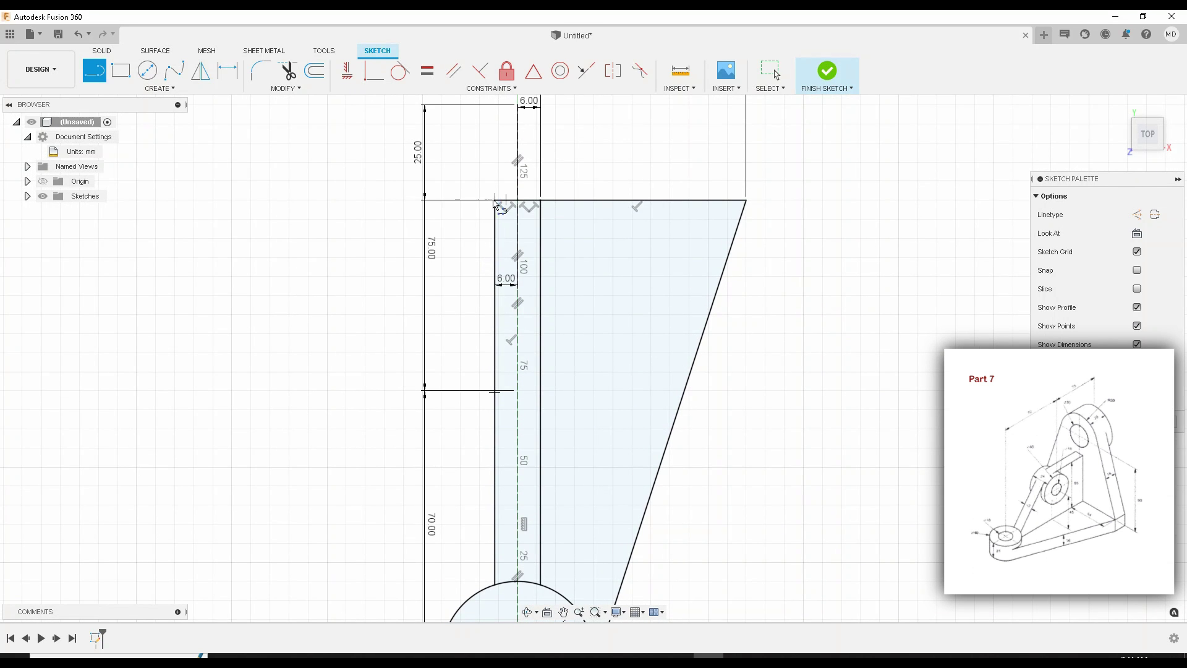
{"action": "left_click", "coordinate": [495, 200]}
{"action": "type", "text": "54"}
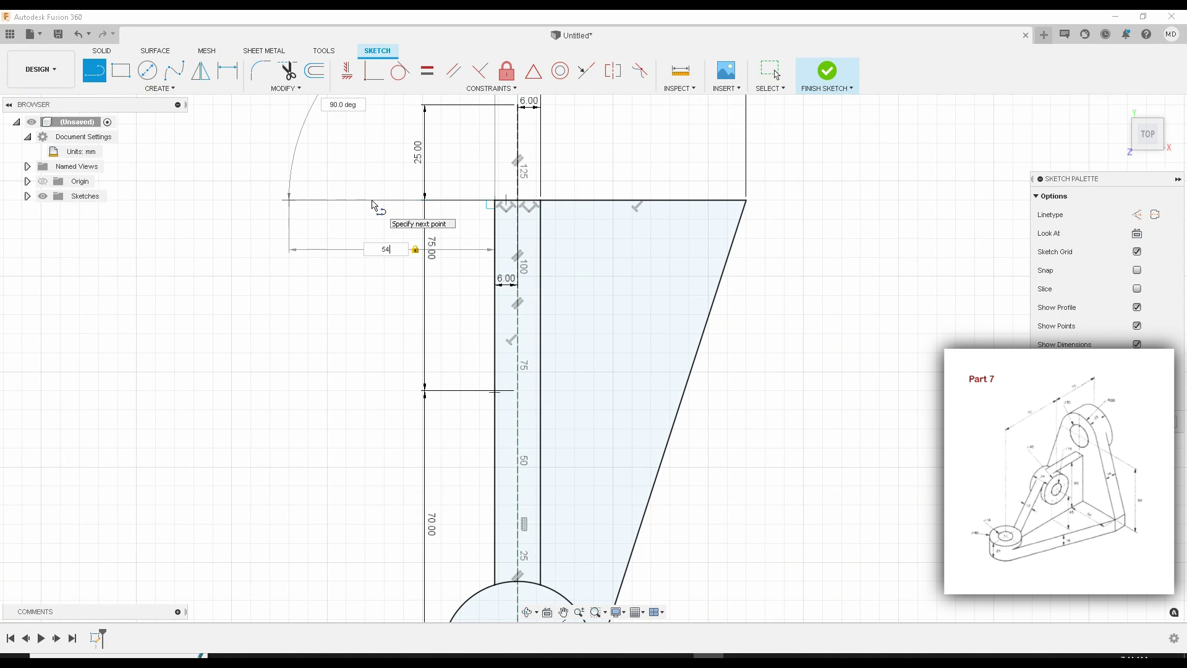
{"action": "key", "text": "Return"}
{"action": "key", "text": "Escape"}
Step: Draw a slanted line from the top edge's left end tangent to the boss circle
{"action": "key", "text": "l"}
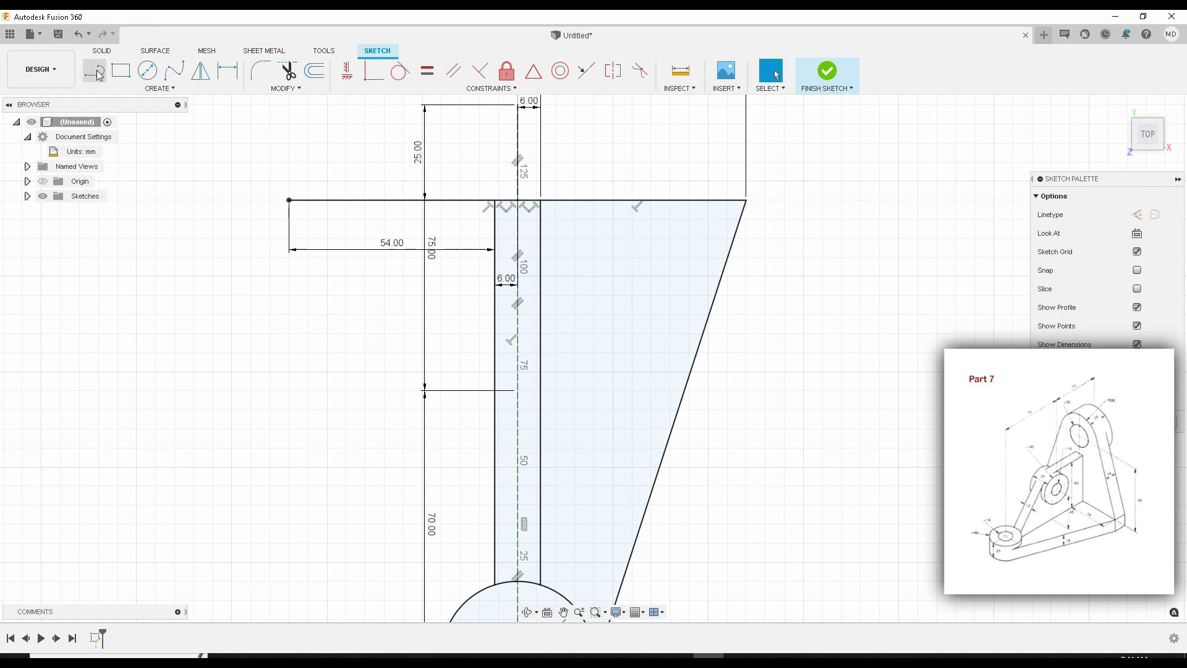
{"action": "left_click", "coordinate": [288, 200]}
{"action": "middle_click_drag", "start_coordinate": [392, 382], "coordinate": [324, 175]}
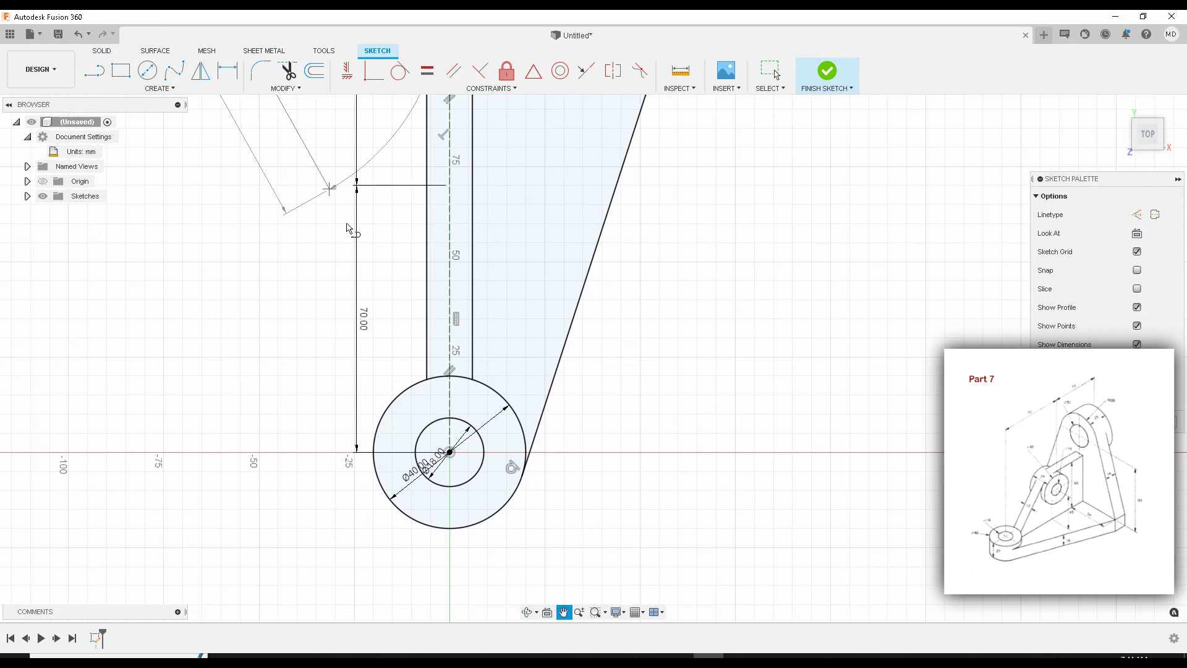
{"action": "key", "text": "Tab"}
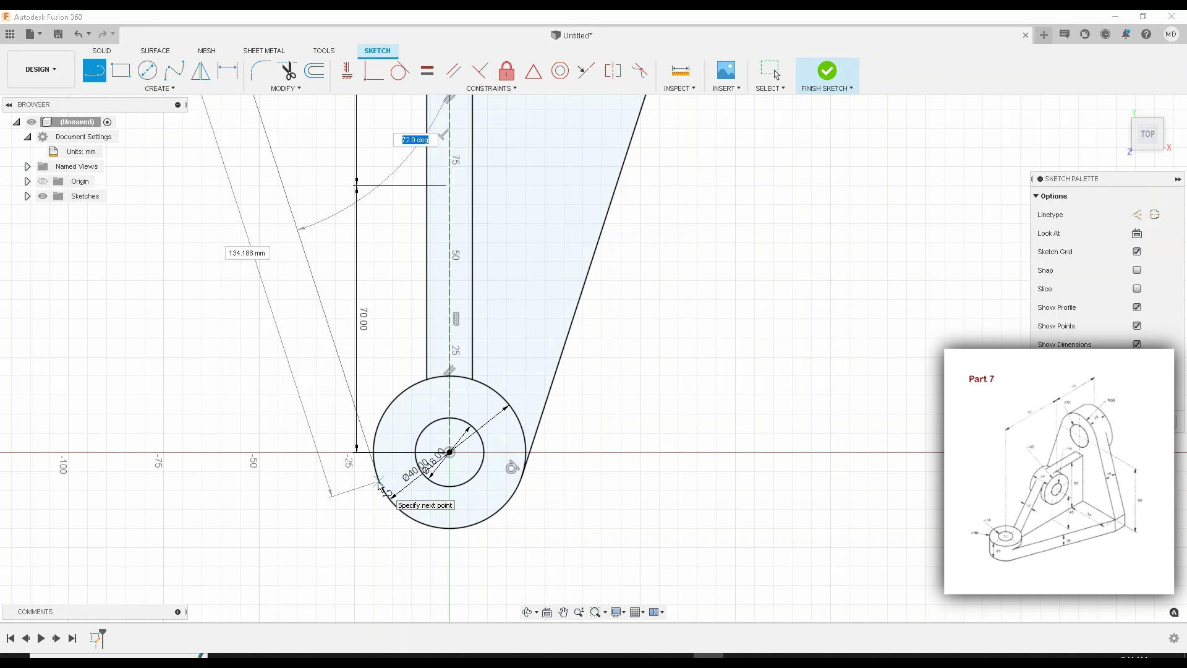
{"action": "left_click", "coordinate": [380, 486]}
{"action": "scroll", "coordinate": [390, 369], "scroll_direction": "up", "scroll_amount": 2}
{"action": "middle_click_drag", "start_coordinate": [389, 370], "coordinate": [449, 533]}
{"action": "scroll", "coordinate": [450, 533], "scroll_direction": "down", "scroll_amount": 2}
{"action": "key", "text": "l"}
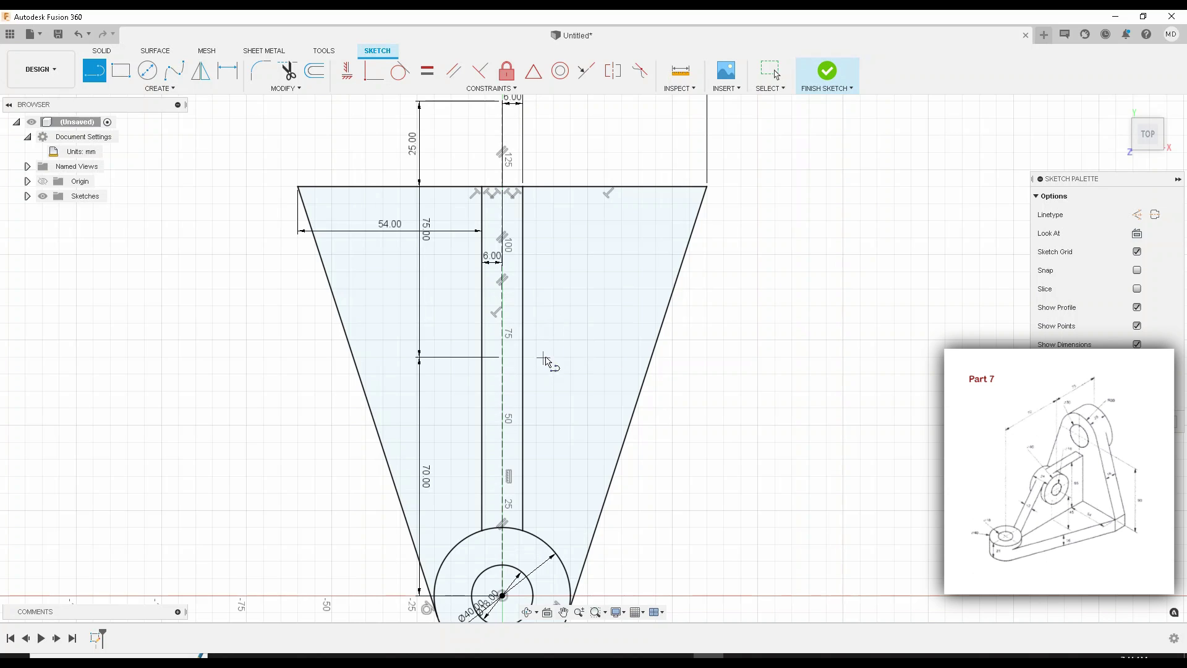
{"action": "middle_click_drag", "start_coordinate": [551, 327], "coordinate": [589, 350]}
{"action": "scroll", "coordinate": [556, 336], "scroll_direction": "down", "scroll_amount": 1}
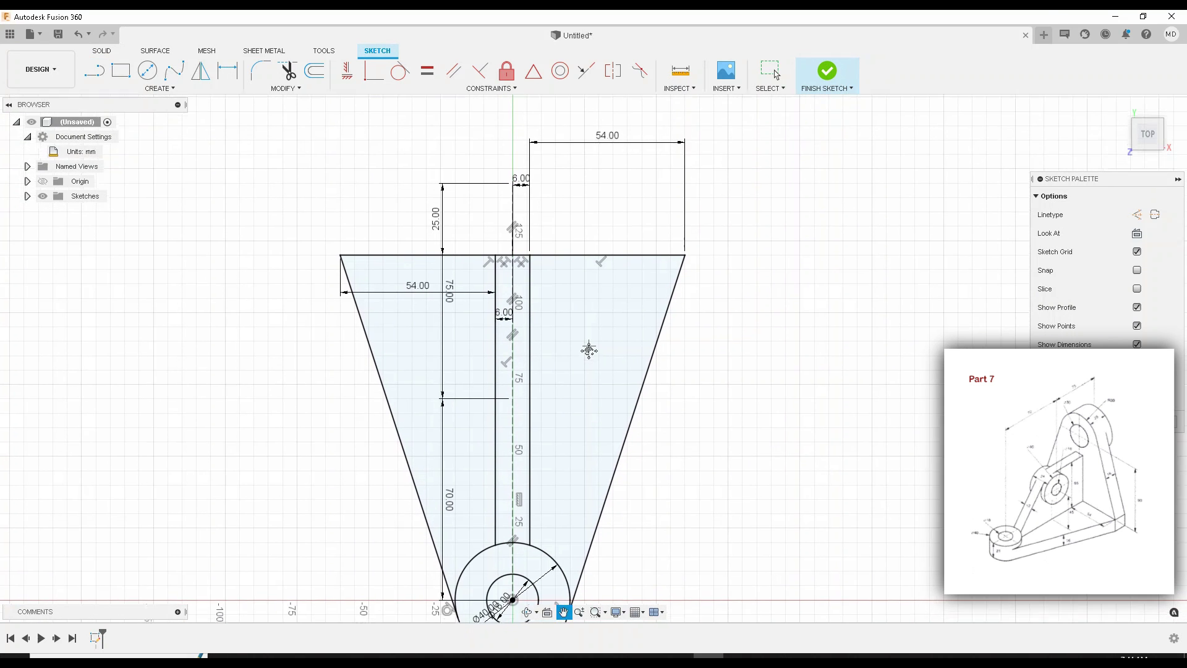
Step: Draw 16 mm vertical lines up from the plate's top-right and top-left corners
{"action": "scroll", "coordinate": [589, 350], "scroll_direction": "down", "scroll_amount": 2}
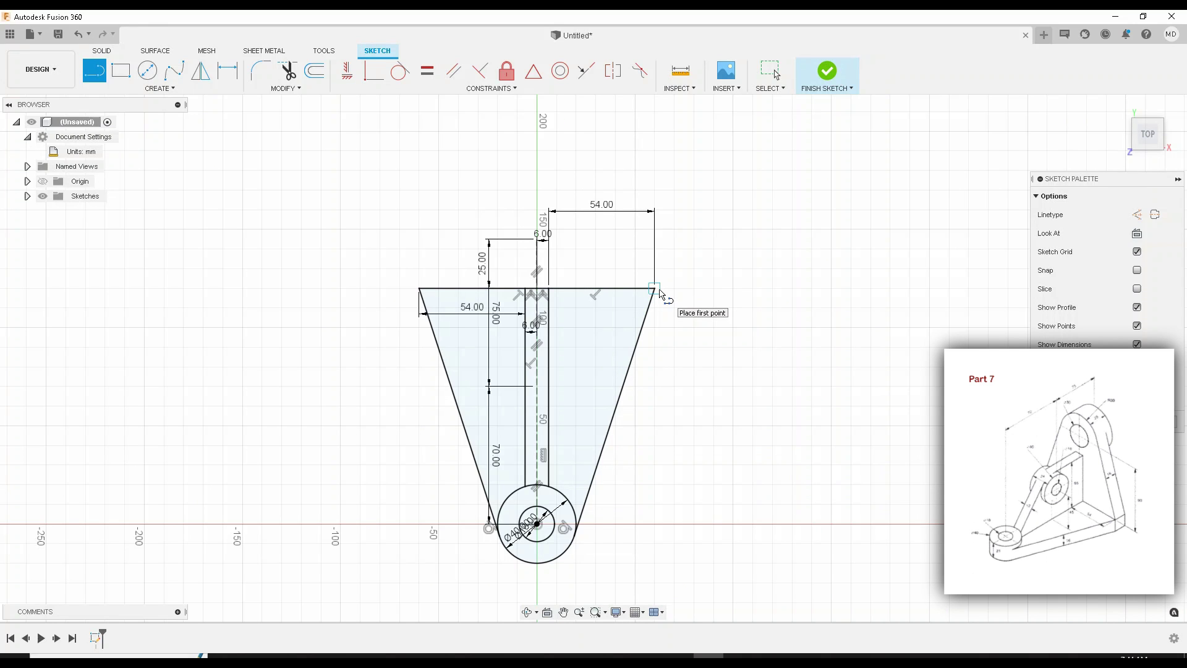
{"action": "middle_click_drag", "start_coordinate": [660, 283], "coordinate": [657, 308]}
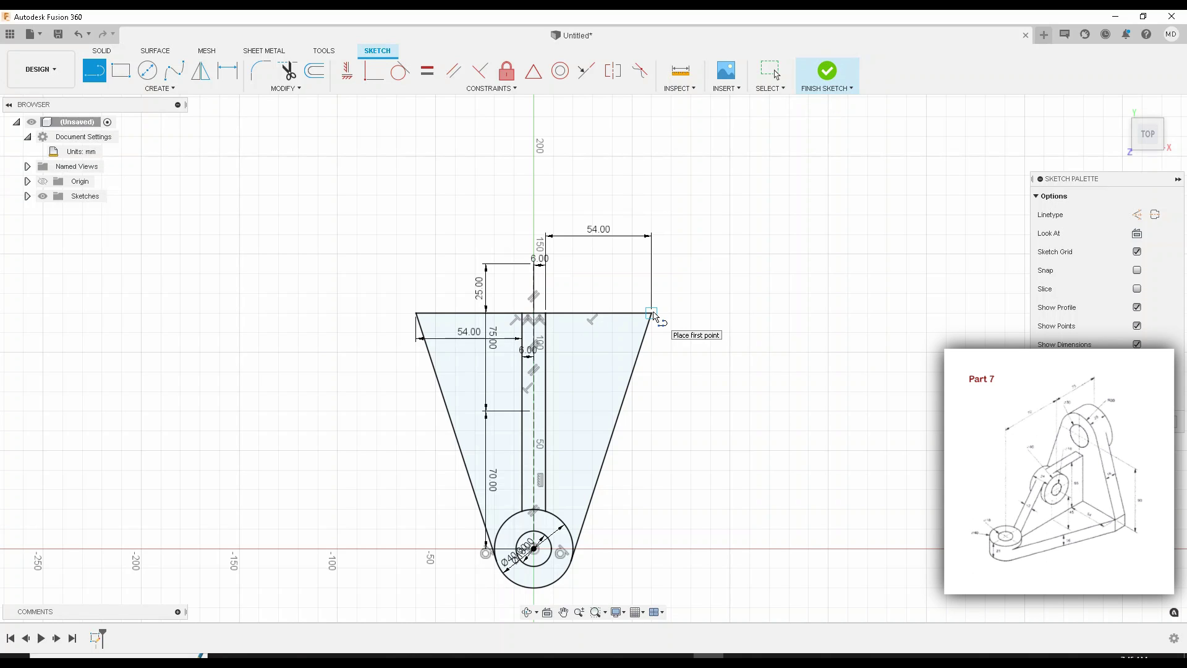
{"action": "left_click", "coordinate": [652, 314]}
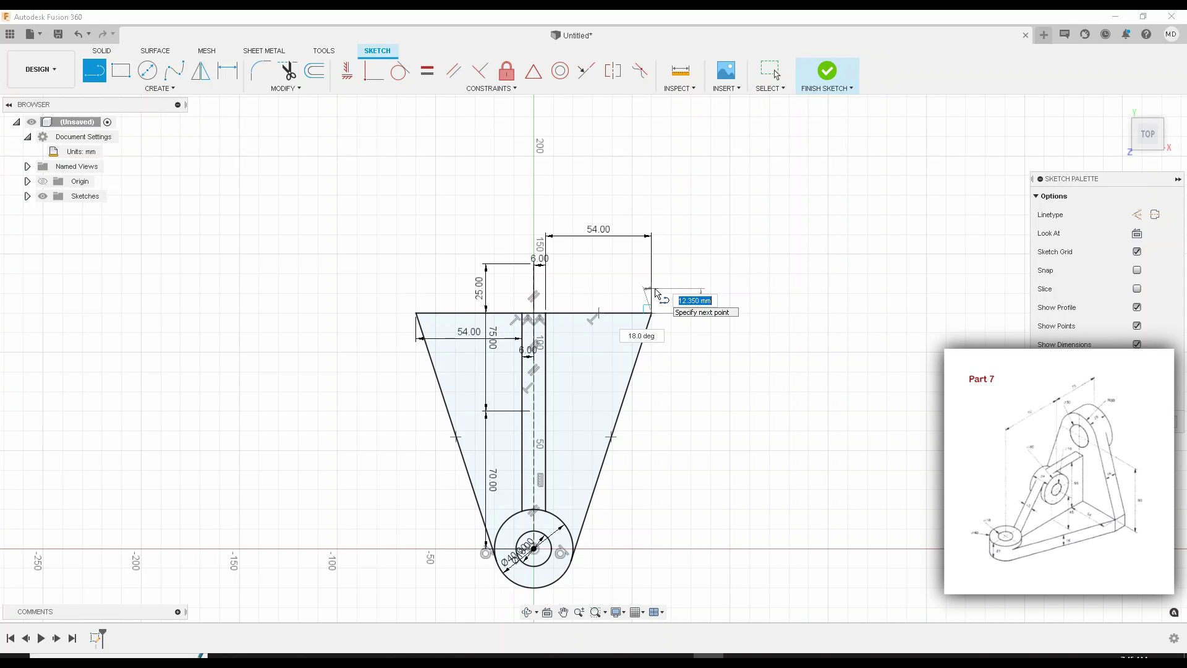
{"action": "type", "text": "16"}
{"action": "key", "text": "Return"}
{"action": "key", "text": "Escape"}
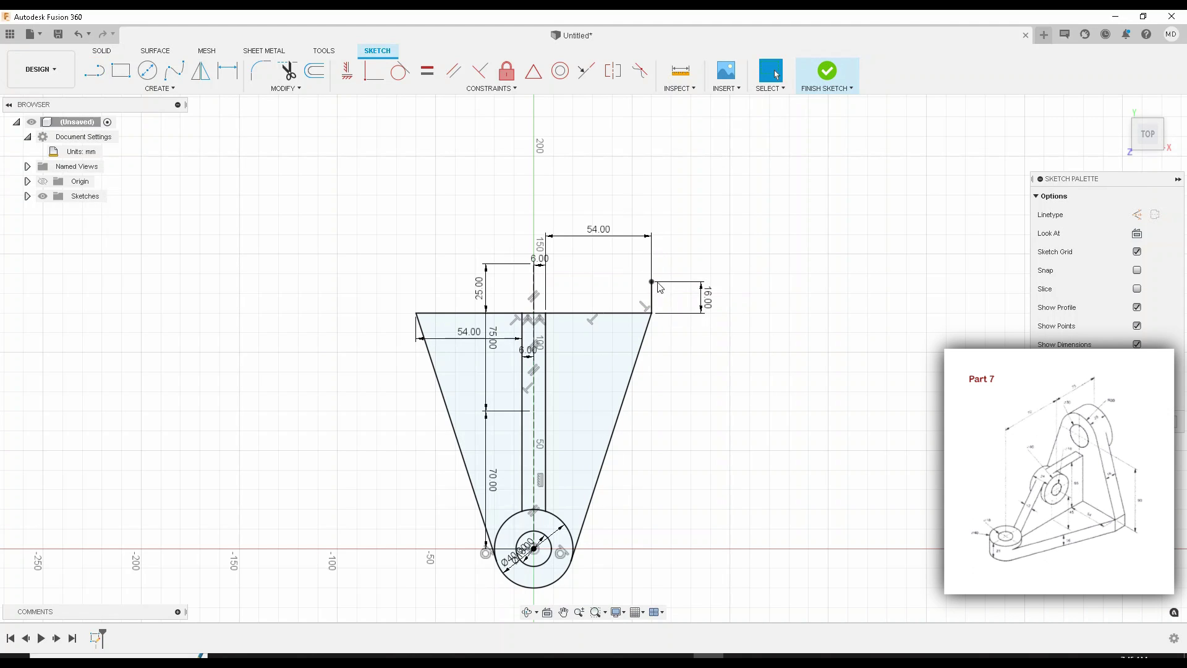
{"action": "left_click", "coordinate": [85, 79]}
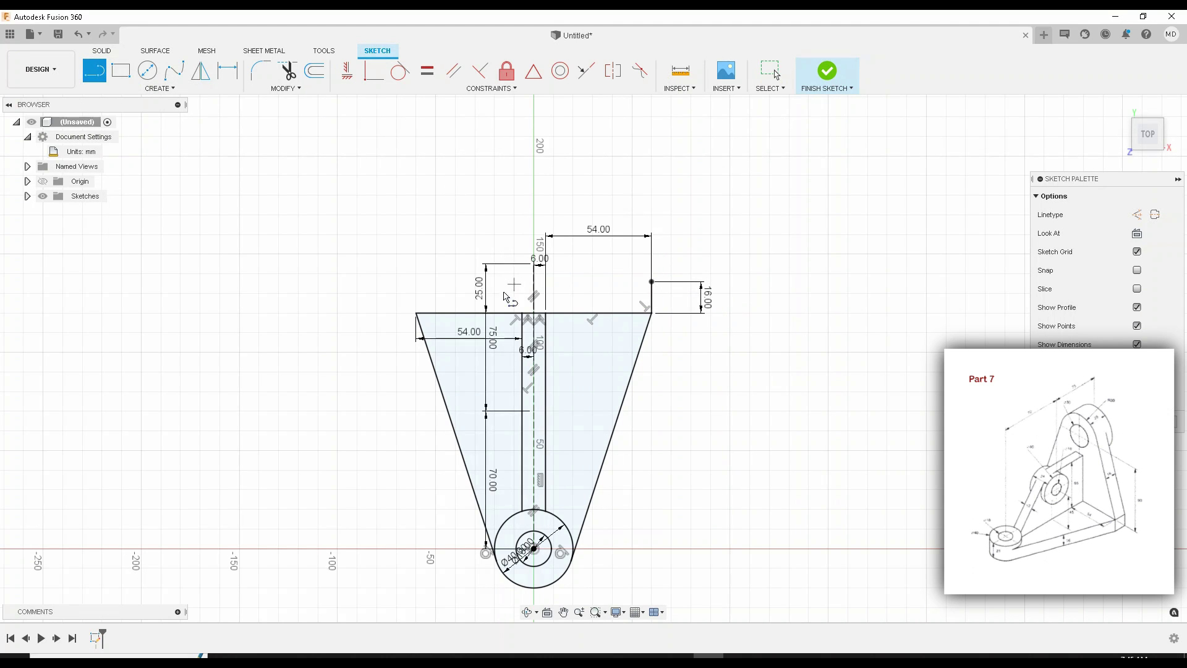
{"action": "left_click", "coordinate": [416, 313]}
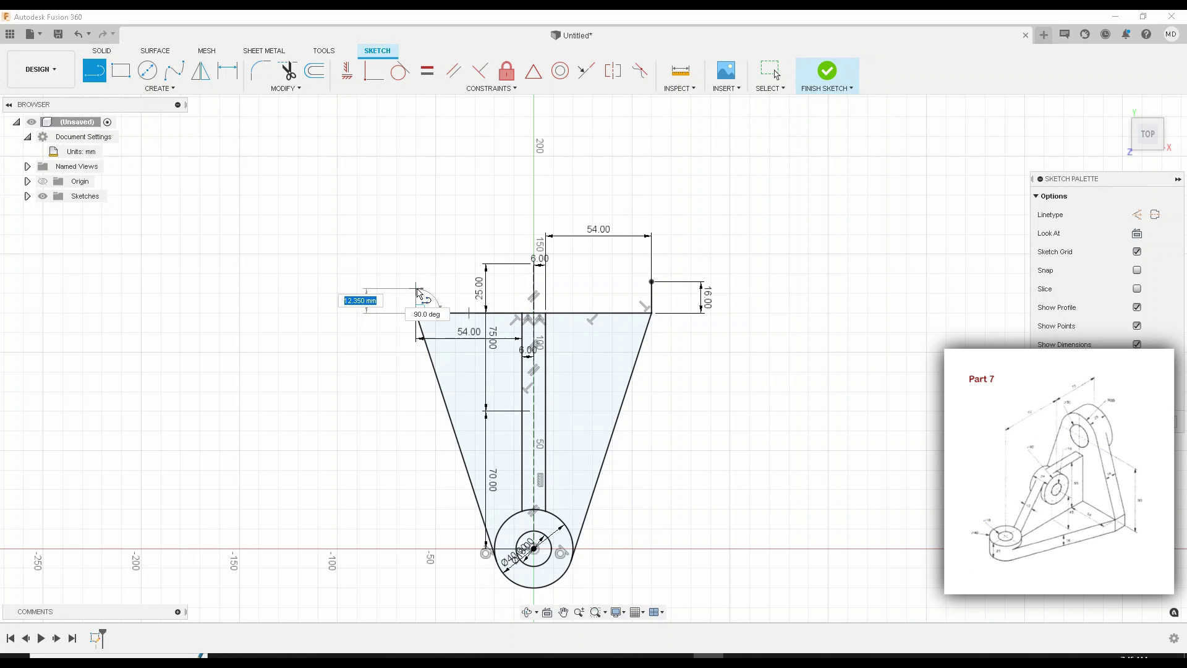
{"action": "type", "text": "16"}
{"action": "key", "text": "Return"}
{"action": "key", "text": "Escape"}
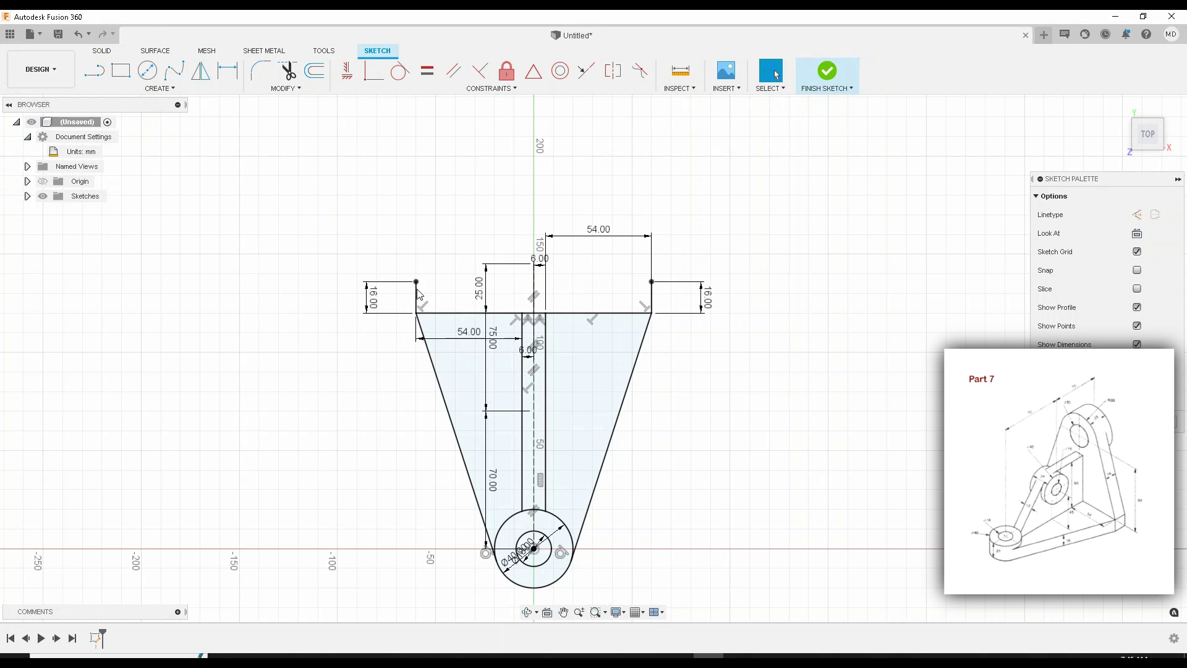
Step: Join the tops of the two 16 mm lines with a horizontal line
{"action": "left_click", "coordinate": [94, 71]}
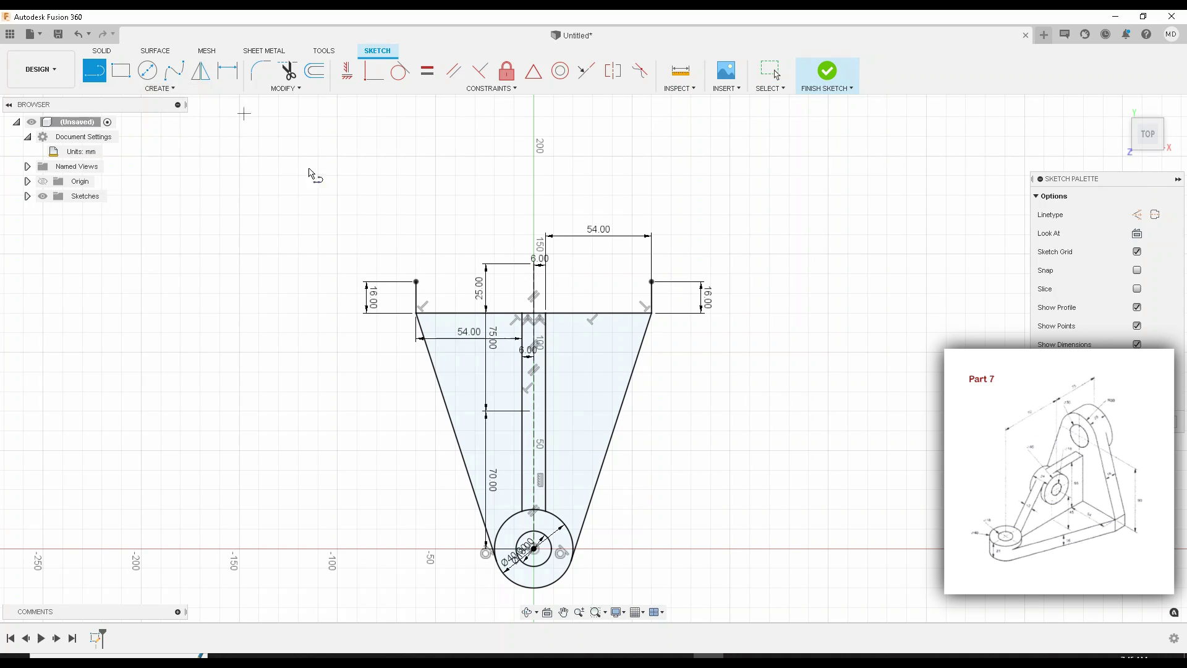
{"action": "left_click", "coordinate": [416, 282]}
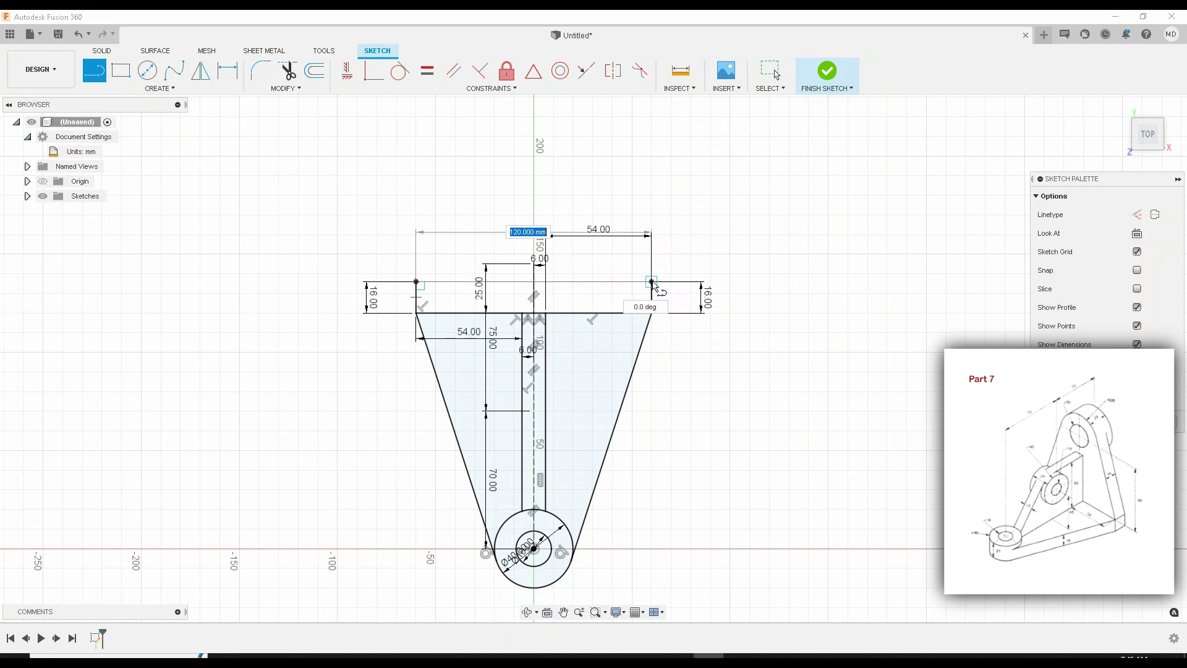
{"action": "left_click", "coordinate": [651, 282]}
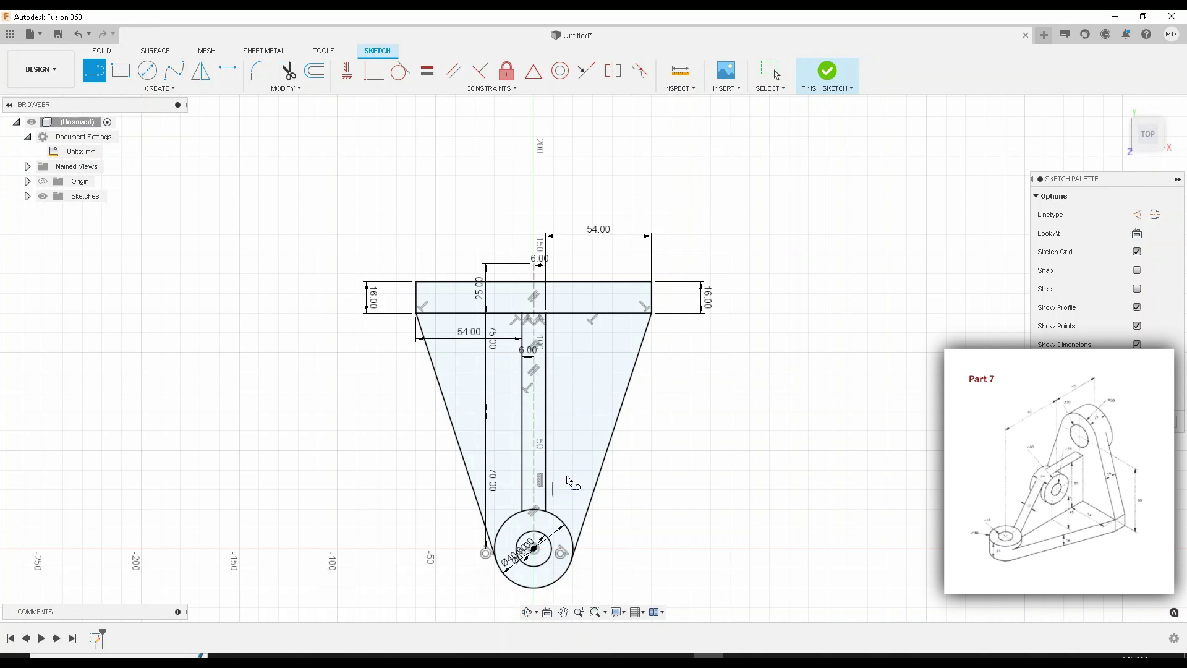
Step: Finish the sketch and extrude the ring between the 18 mm and 40 mm circles upward
{"action": "left_click", "coordinate": [828, 72]}
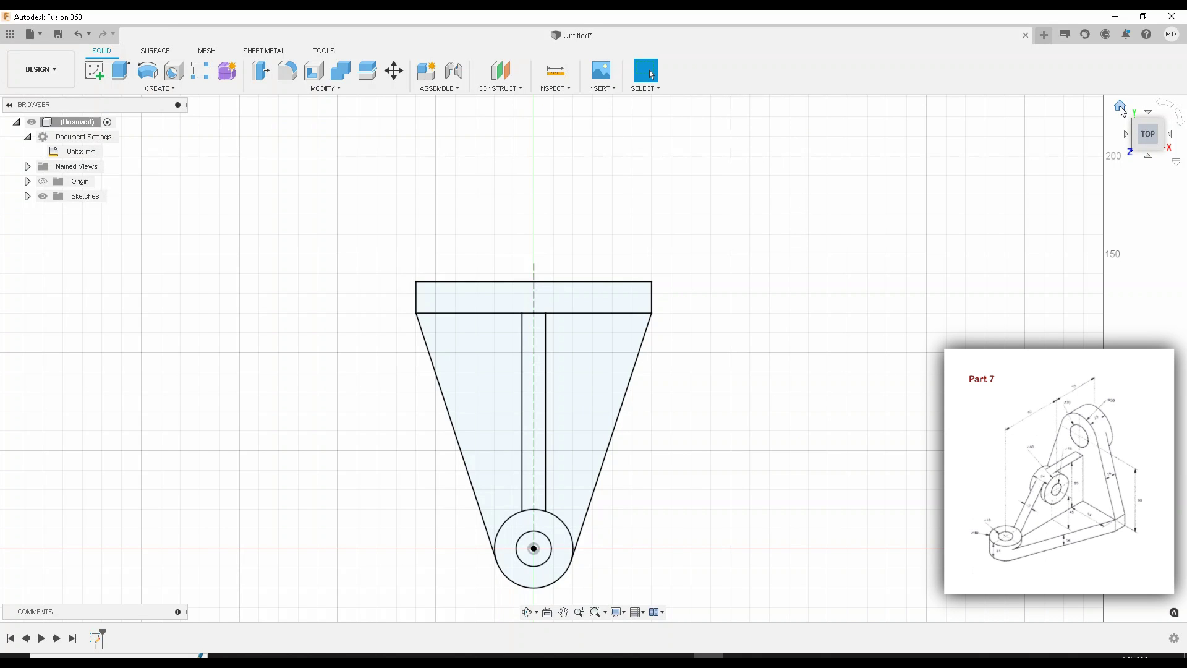
{"action": "left_click", "coordinate": [1122, 109]}
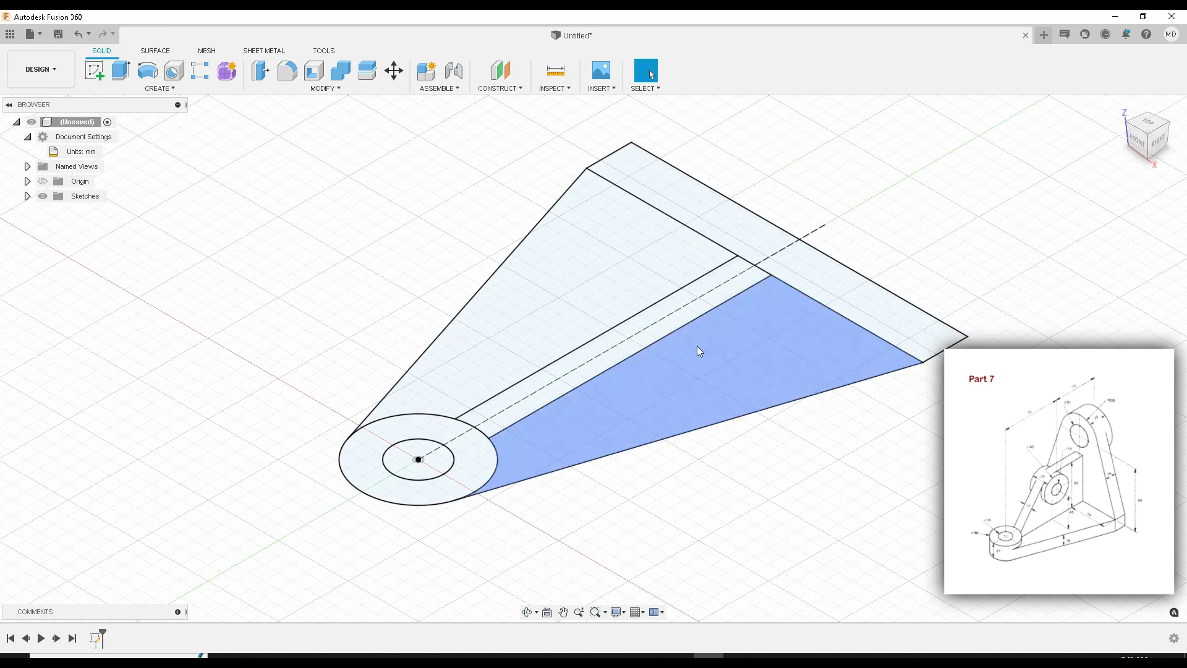
{"action": "left_click", "coordinate": [454, 481]}
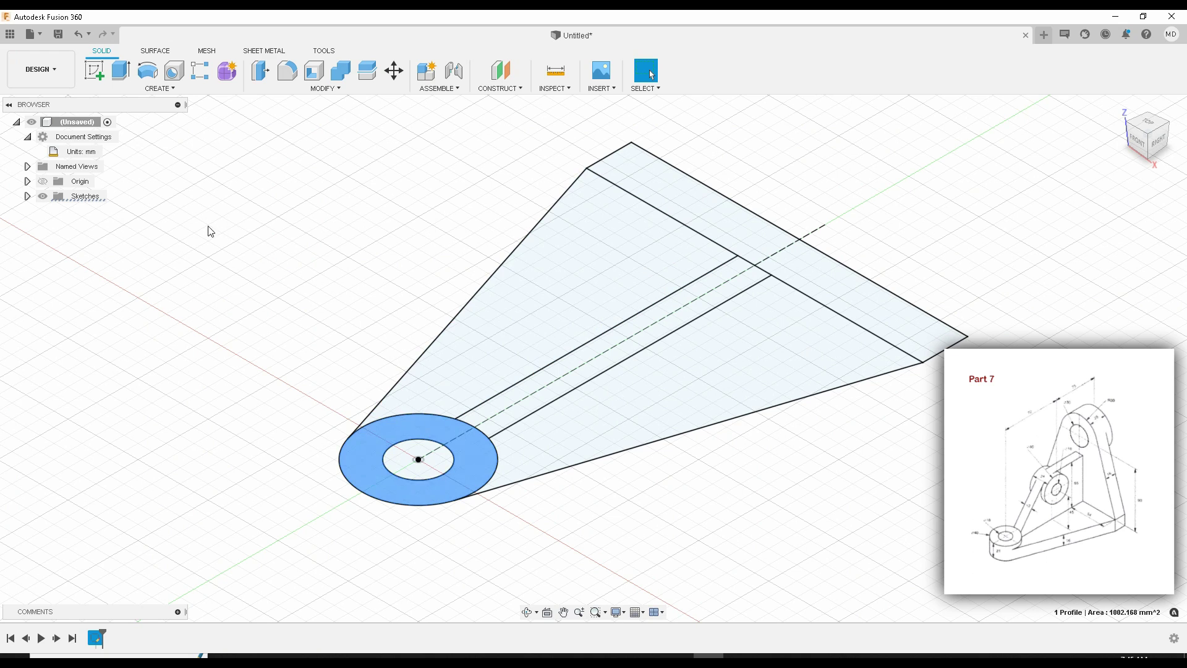
{"action": "left_click", "coordinate": [119, 73]}
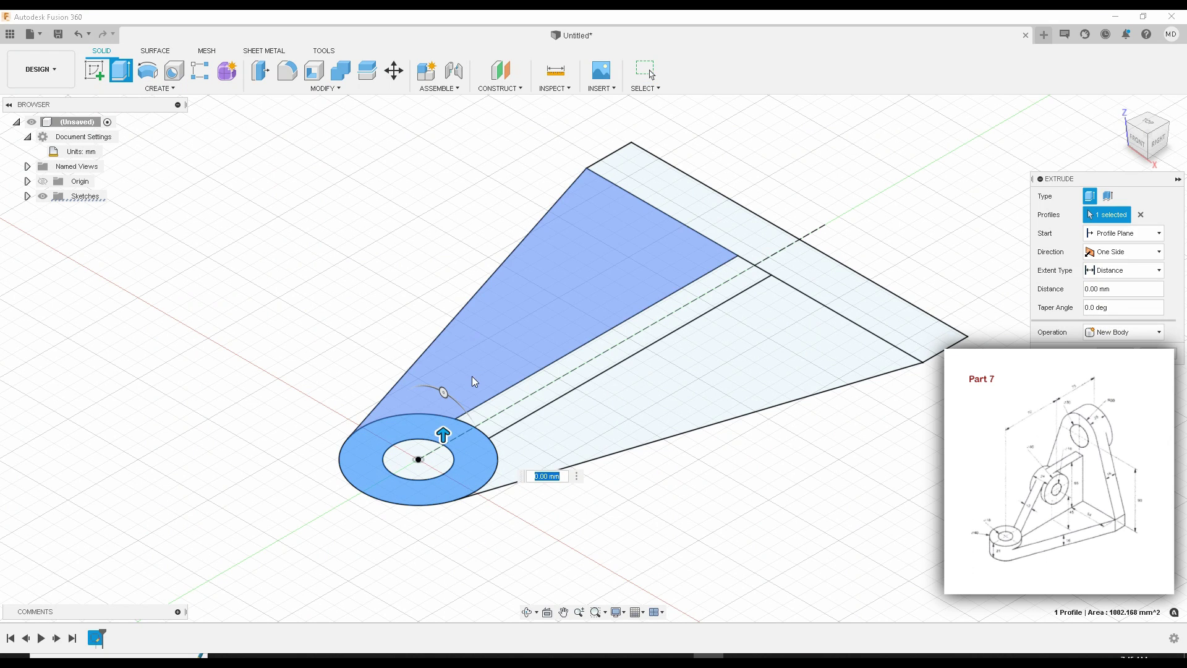
{"action": "left_click_drag", "start_coordinate": [442, 434], "coordinate": [443, 398]}
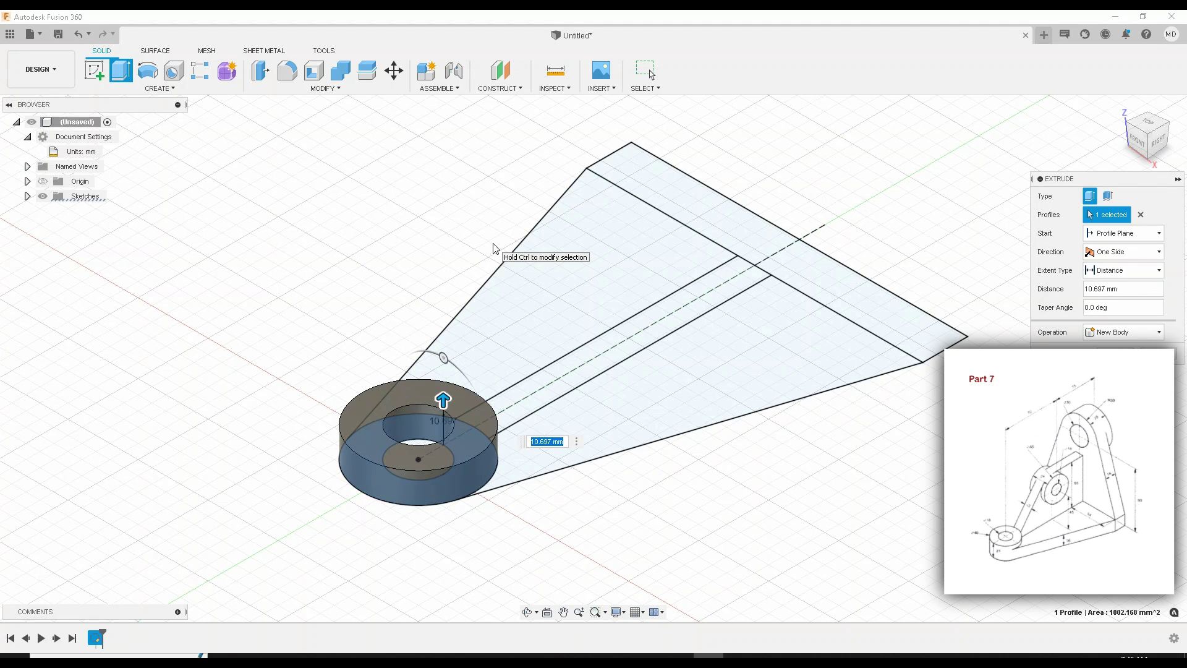
{"action": "key", "text": "Return"}
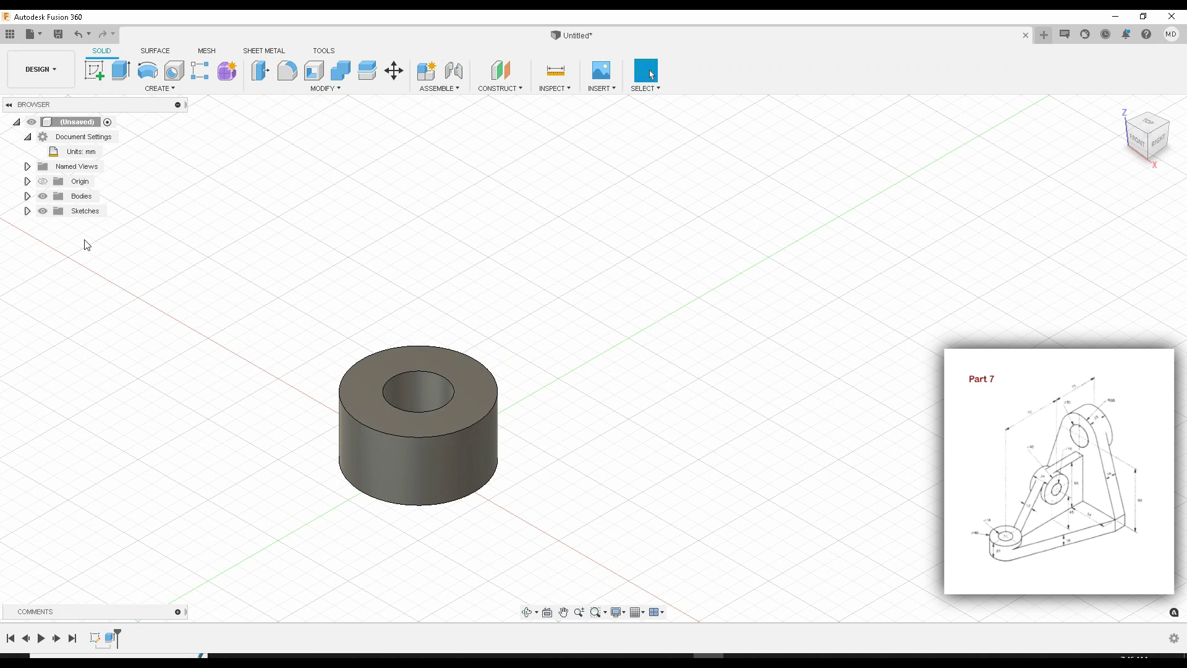
{"action": "left_click", "coordinate": [27, 211]}
Step: Show Sketch1 again and extrude the lower and upper triangle profiles 16 mm
{"action": "left_click", "coordinate": [55, 226]}
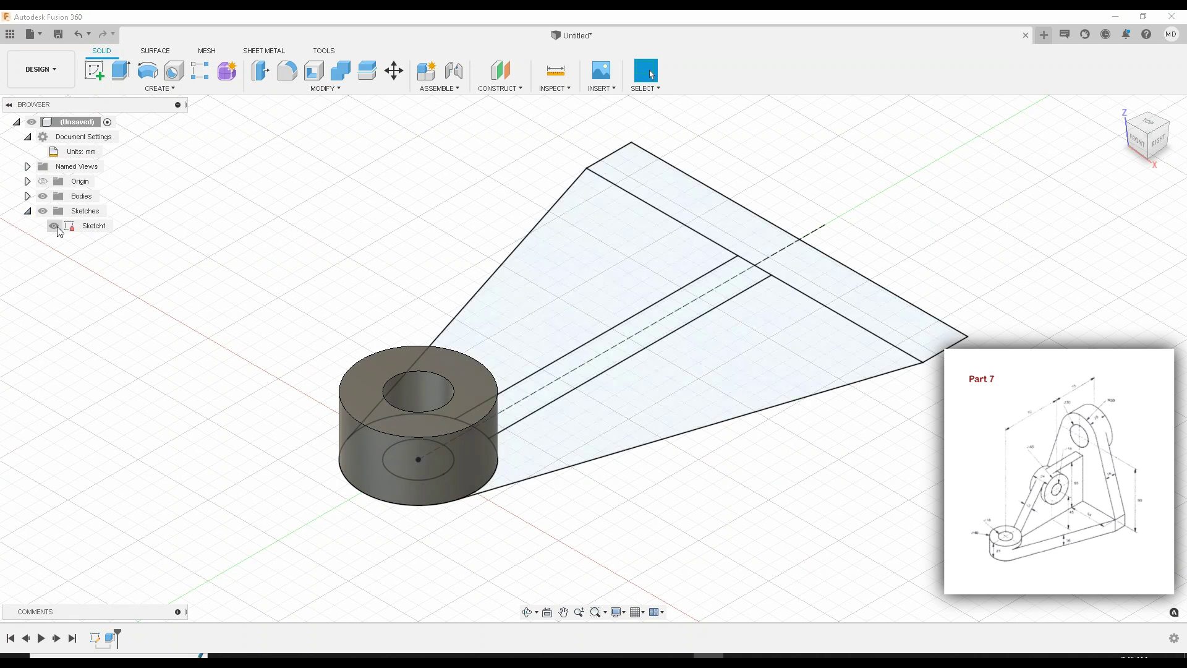
{"action": "left_click", "coordinate": [609, 421]}
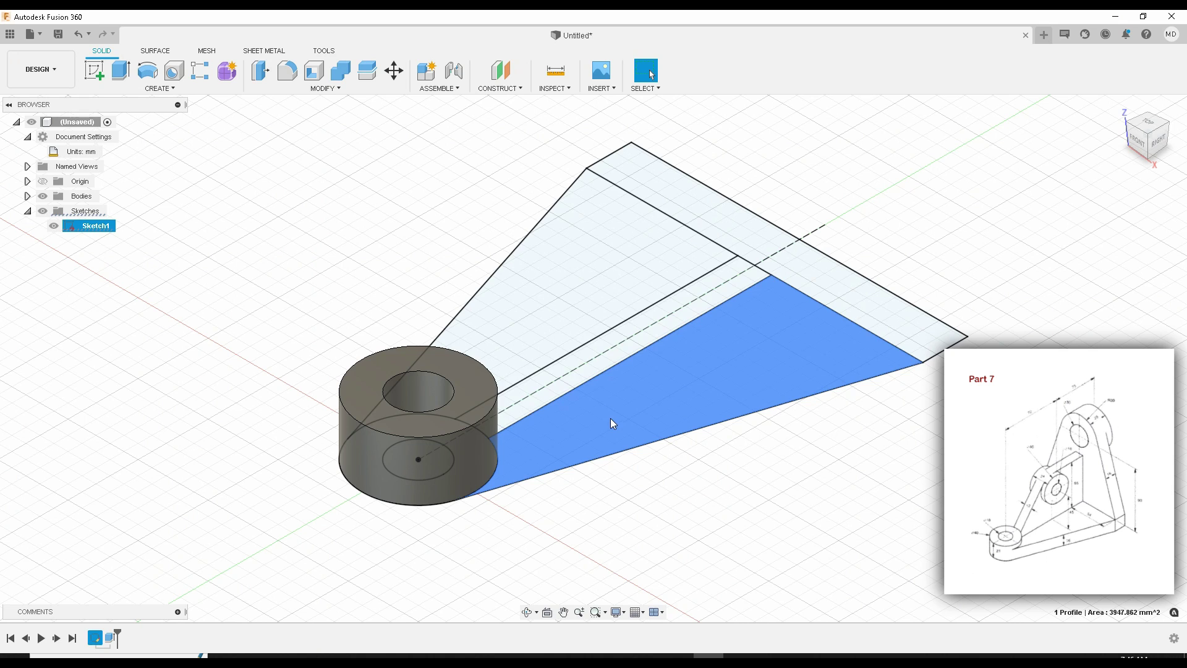
{"action": "left_click", "coordinate": [577, 358]}
{"action": "left_click", "coordinate": [577, 355]}
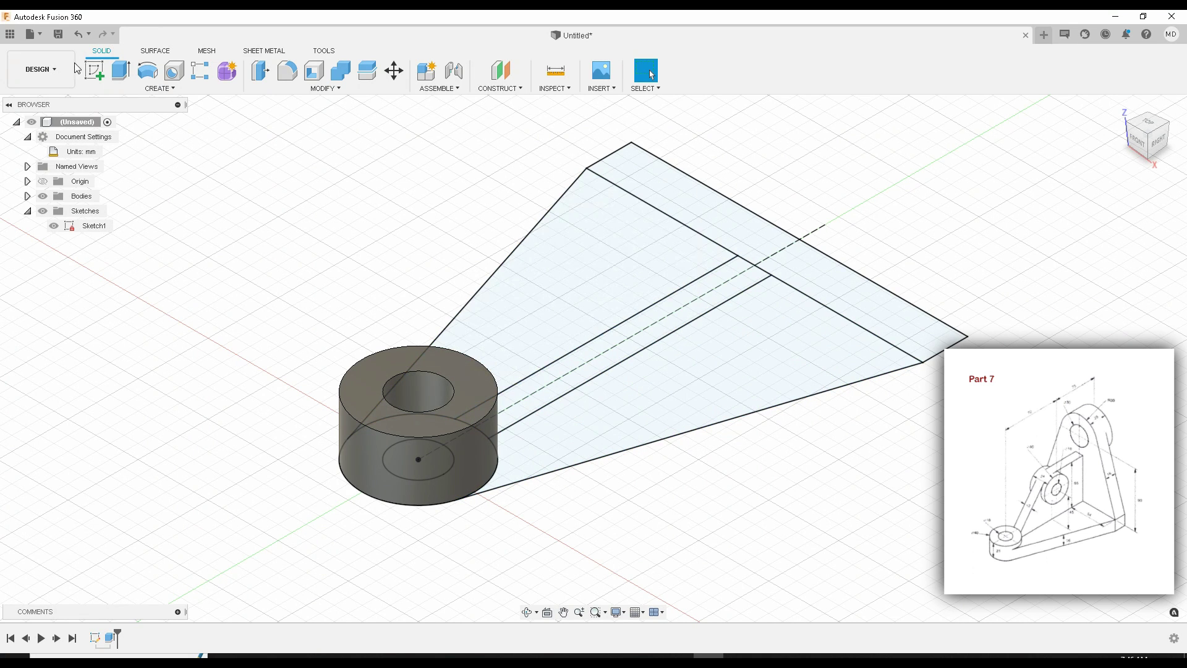
{"action": "left_click", "coordinate": [118, 75]}
{"action": "left_click", "coordinate": [599, 438]}
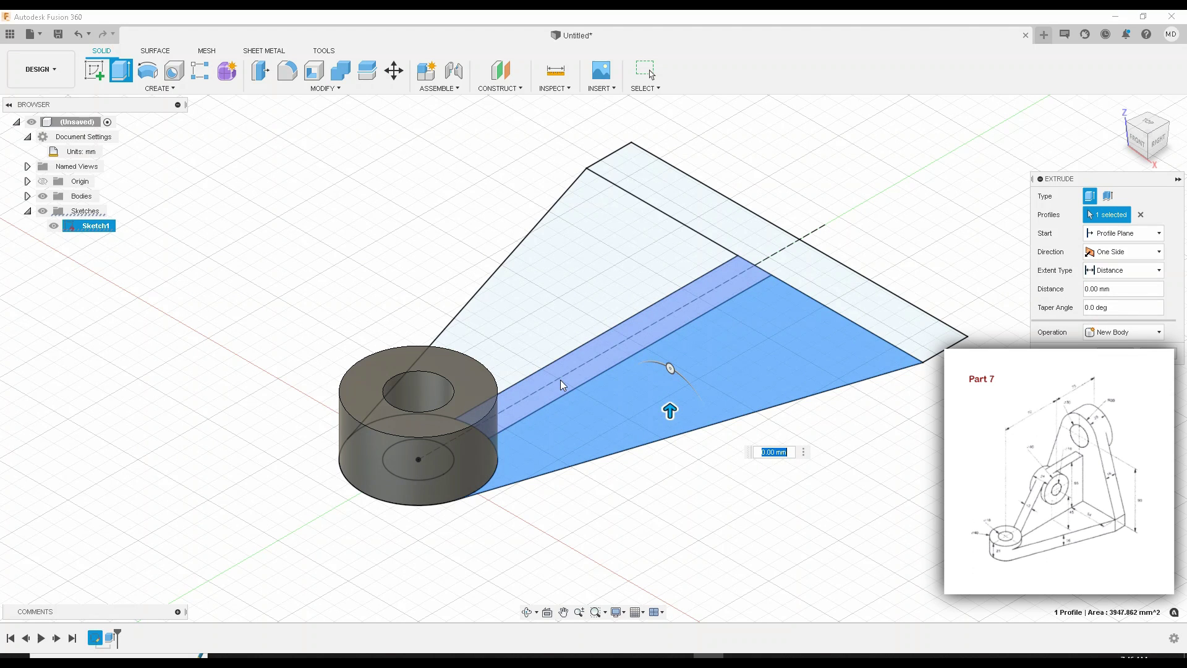
{"action": "left_click_drag", "start_coordinate": [670, 408], "coordinate": [670, 385]}
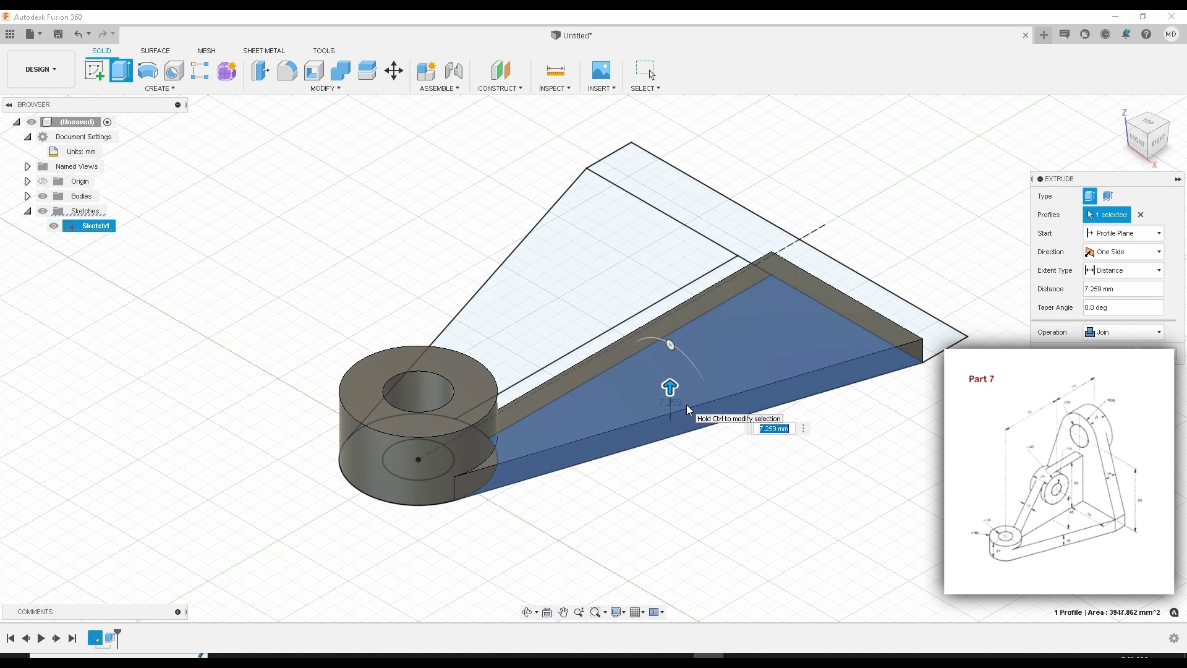
{"action": "left_click", "coordinate": [579, 301]}
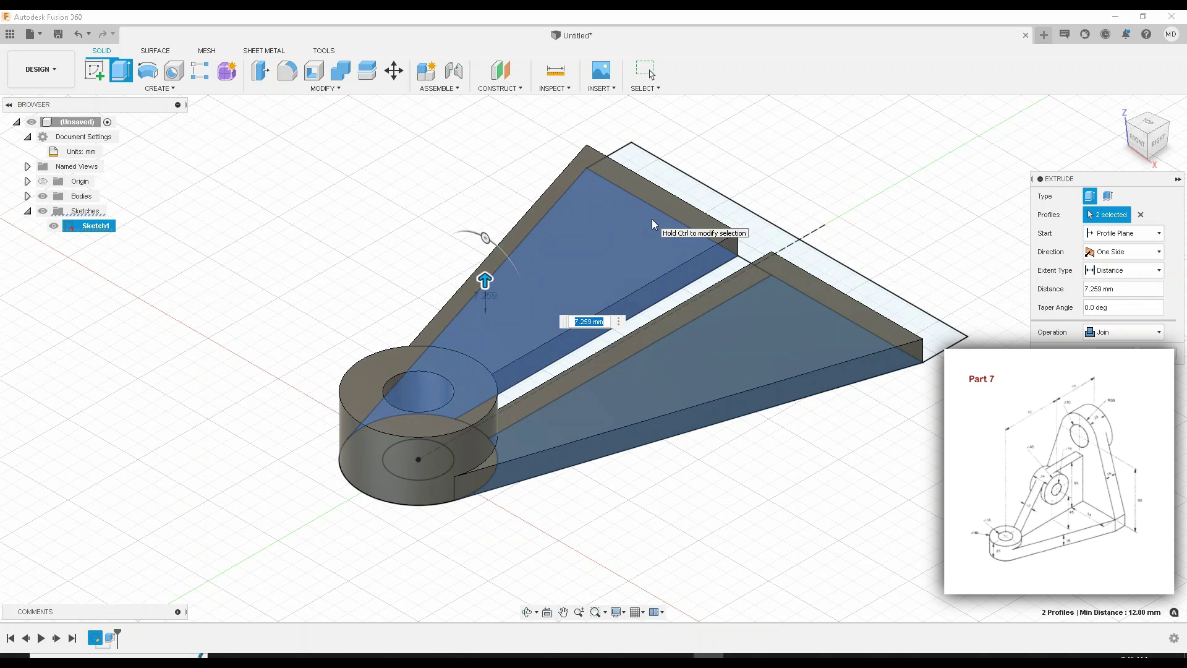
{"action": "type", "text": "16"}
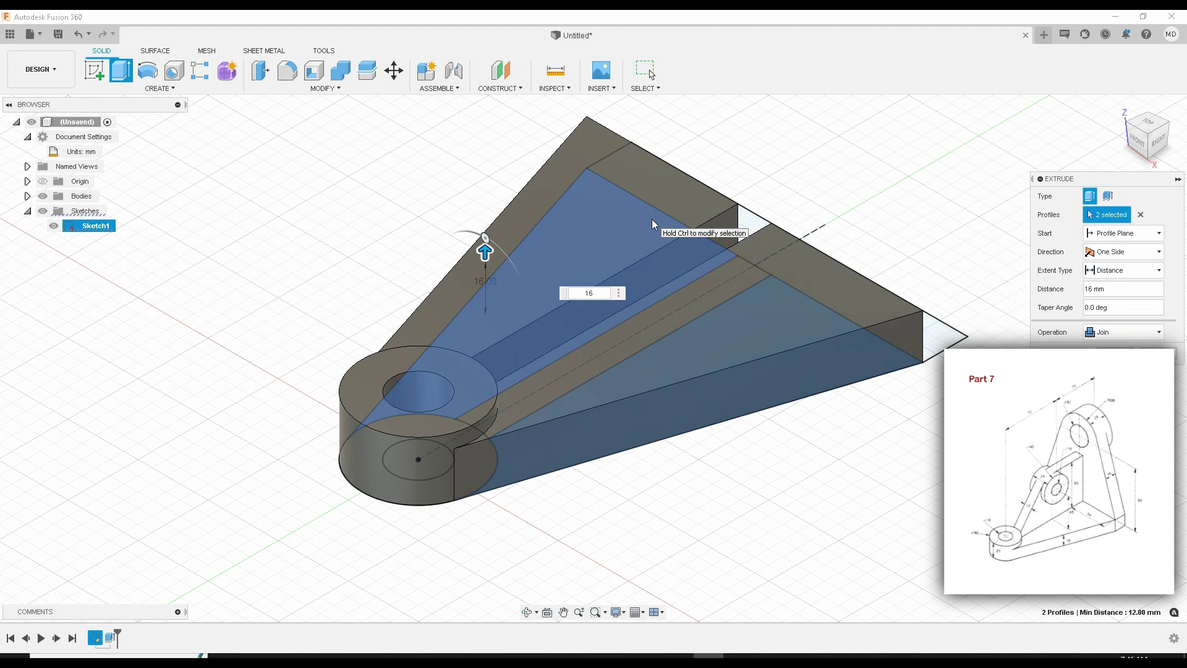
{"action": "key", "text": "Return"}
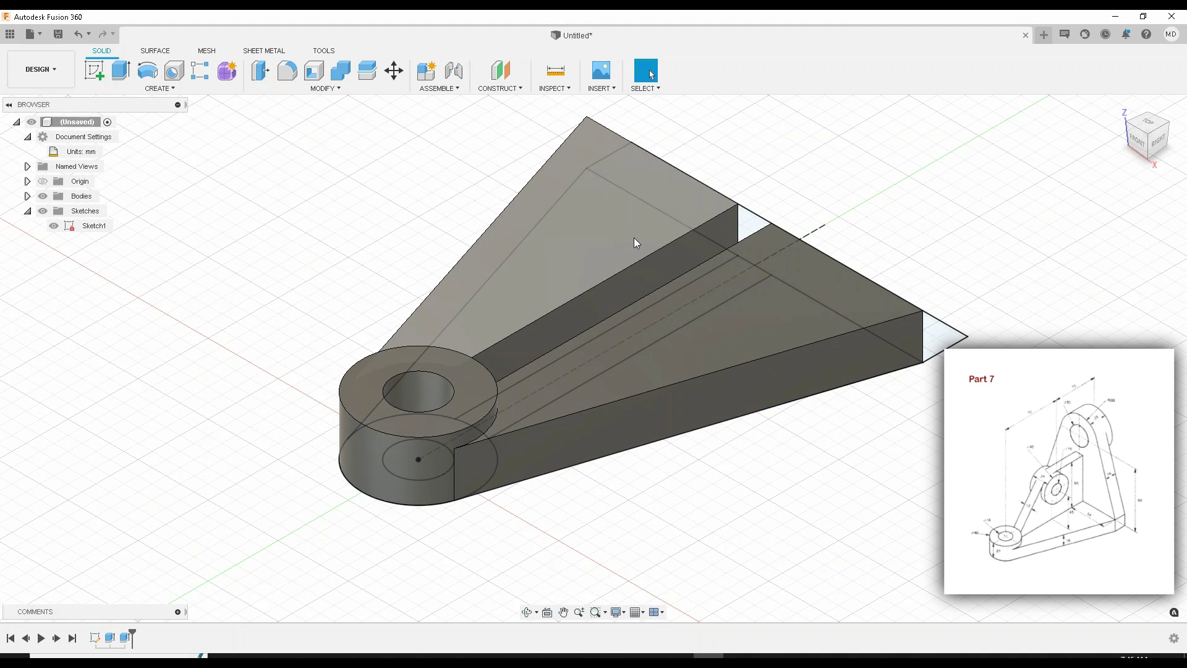
Step: Extrude the central strip profile 16 mm as a separate new body
{"action": "middle_click_drag", "start_coordinate": [881, 273], "coordinate": [652, 259], "text": "shift"}
{"action": "left_click", "coordinate": [655, 258]}
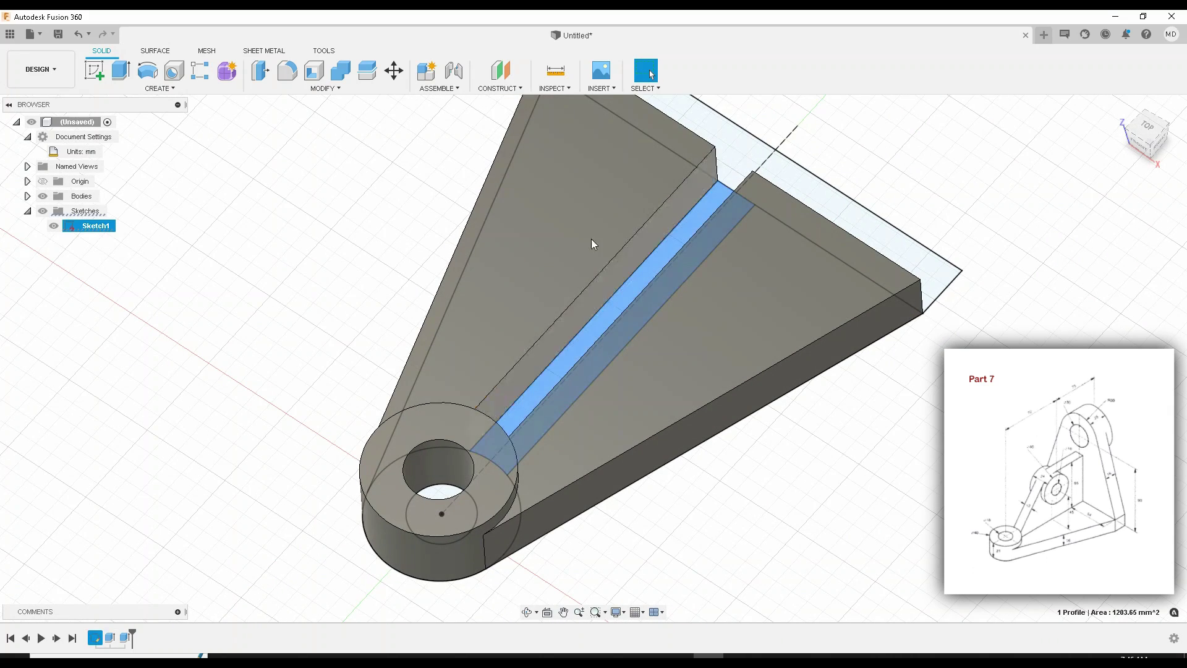
{"action": "left_click", "coordinate": [116, 78]}
{"action": "left_click_drag", "start_coordinate": [609, 320], "coordinate": [610, 308]}
{"action": "type", "text": "16"}
{"action": "key", "text": "Return"}
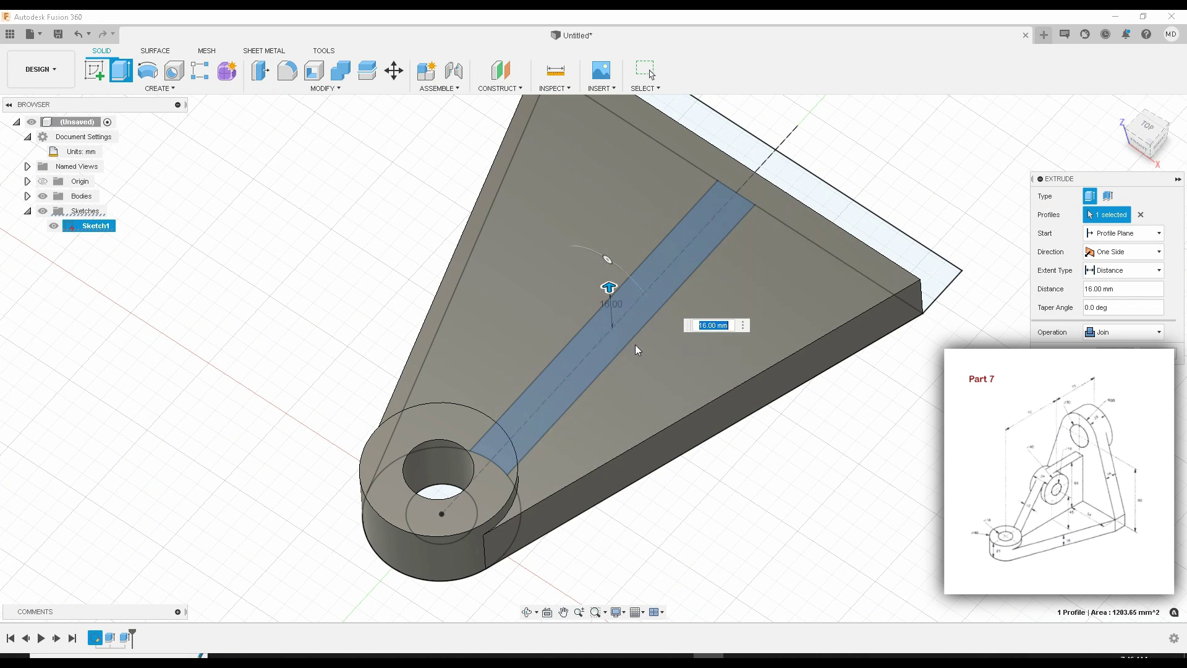
{"action": "left_click", "coordinate": [1124, 332]}
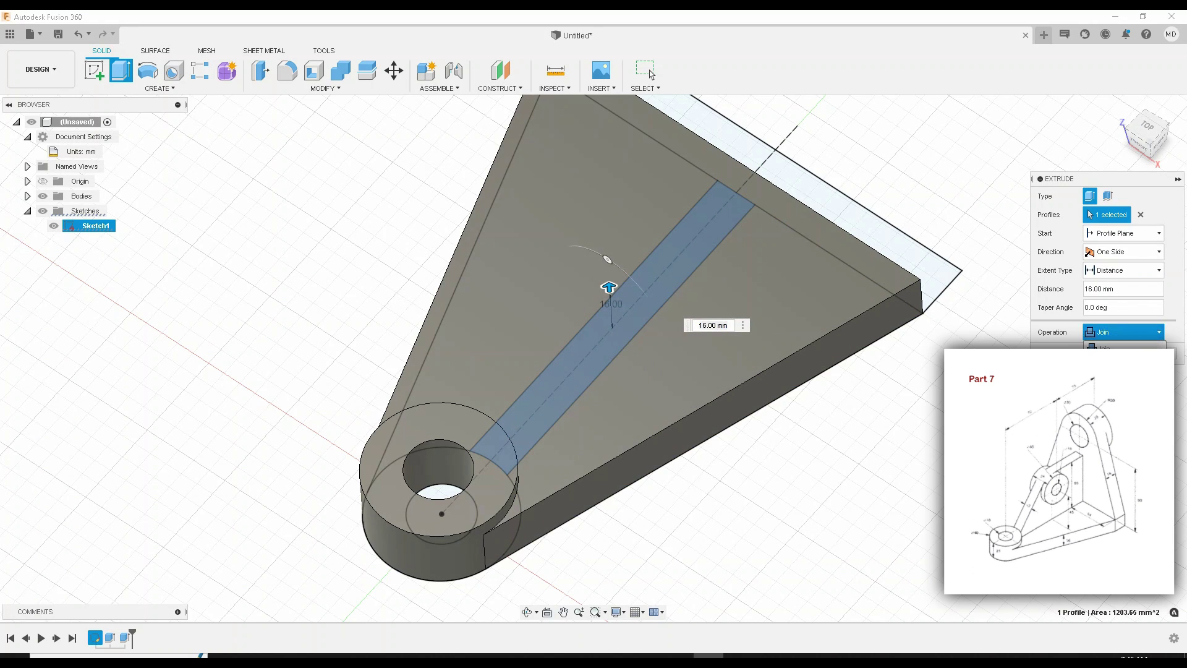
{"action": "left_click", "coordinate": [1113, 390]}
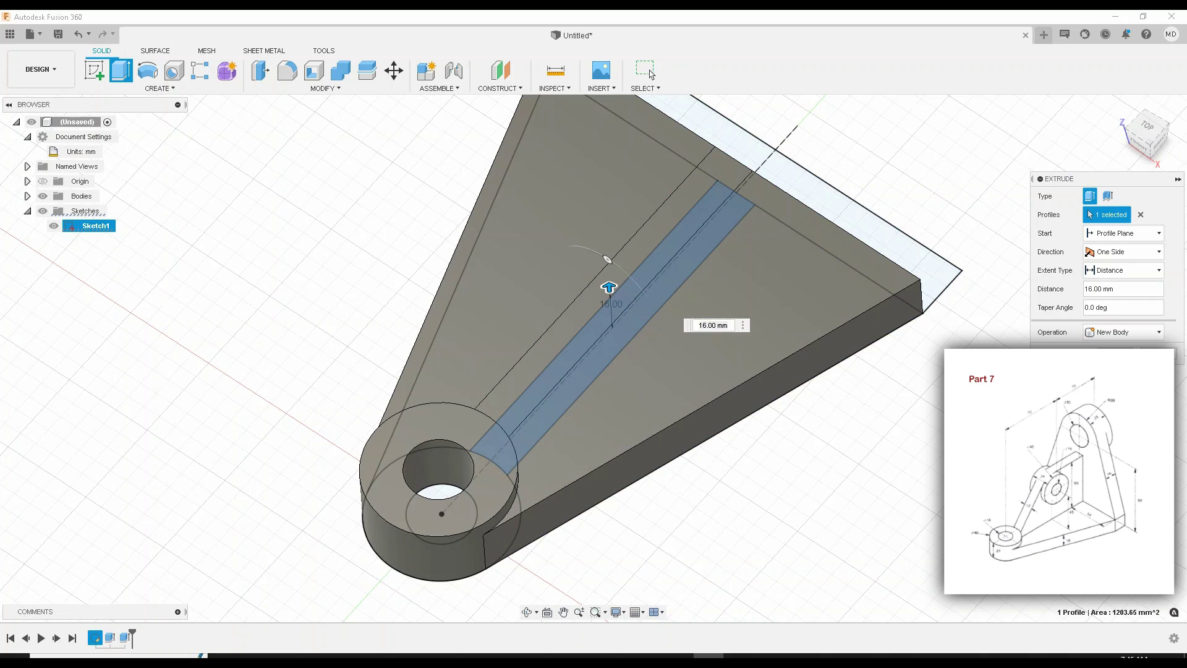
{"action": "left_click", "coordinate": [1095, 346]}
Step: Extrude the band at the plate's wide end to 16 mm, then return to the home view
{"action": "mouse_move", "coordinate": [909, 397]}
{"action": "middle_mouse_down", "text": "shift"}
{"action": "mouse_move", "coordinate": [861, 392]}
{"action": "mouse_move", "coordinate": [959, 275]}
{"action": "middle_mouse_up", "text": "shift"}
{"action": "left_click", "coordinate": [887, 253]}
{"action": "key", "text": "e"}
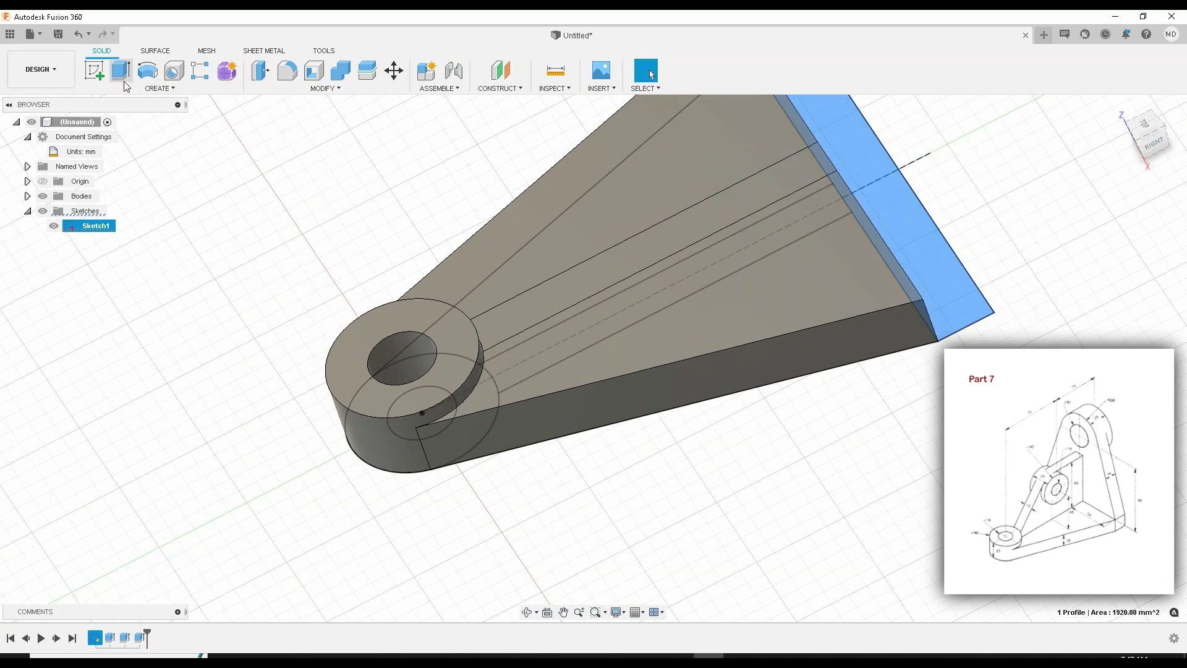
{"action": "left_click_drag", "start_coordinate": [866, 175], "coordinate": [862, 163]}
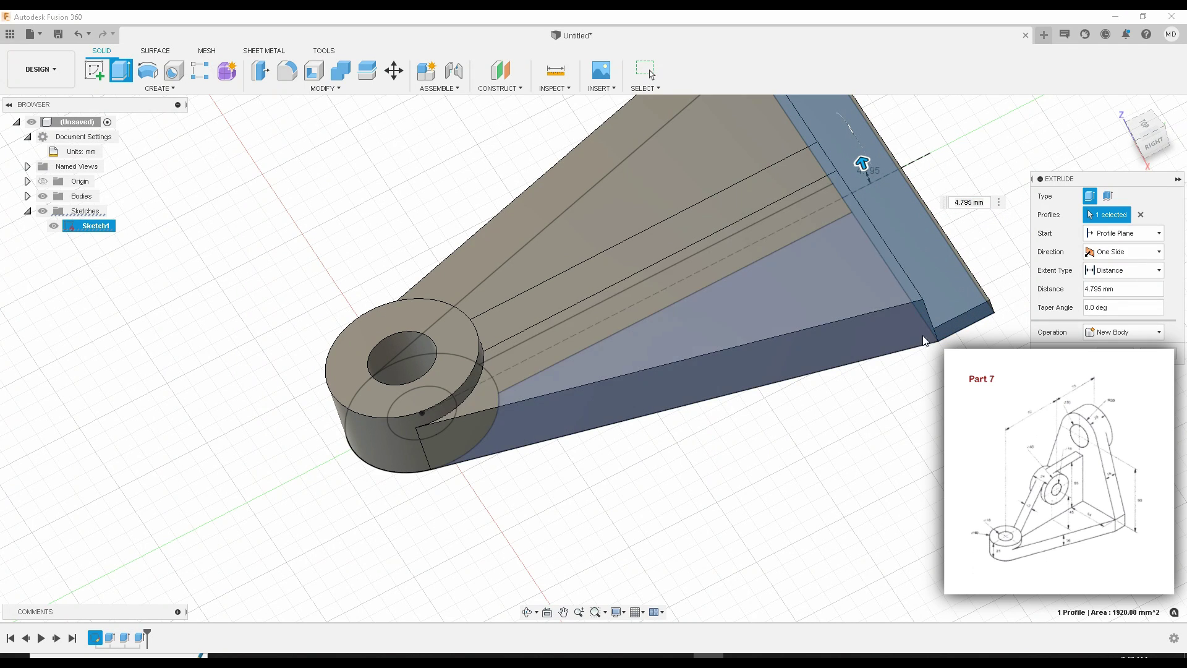
{"action": "left_click", "coordinate": [822, 280]}
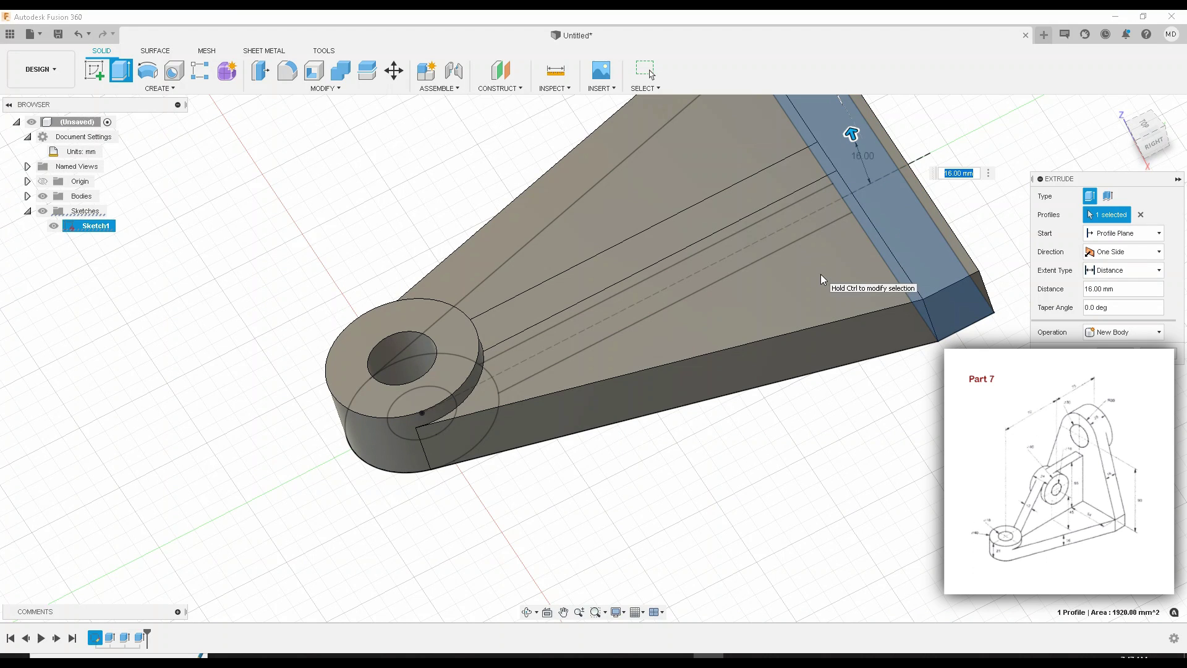
{"action": "left_click", "coordinate": [1120, 356]}
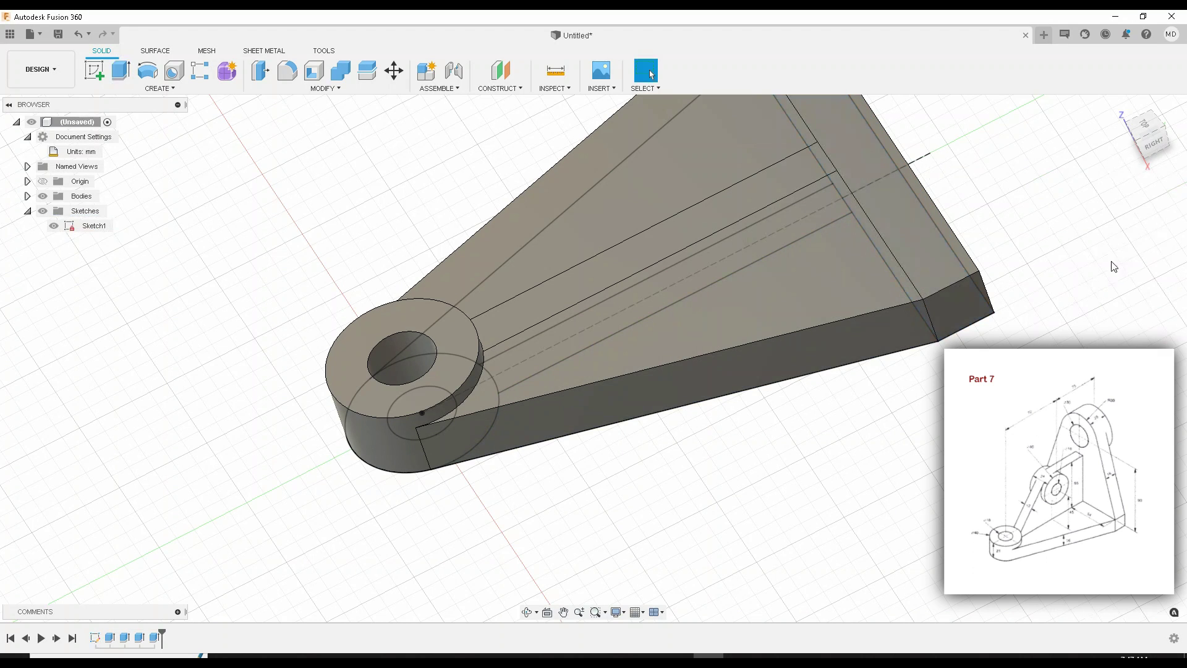
{"action": "left_click", "coordinate": [1120, 108]}
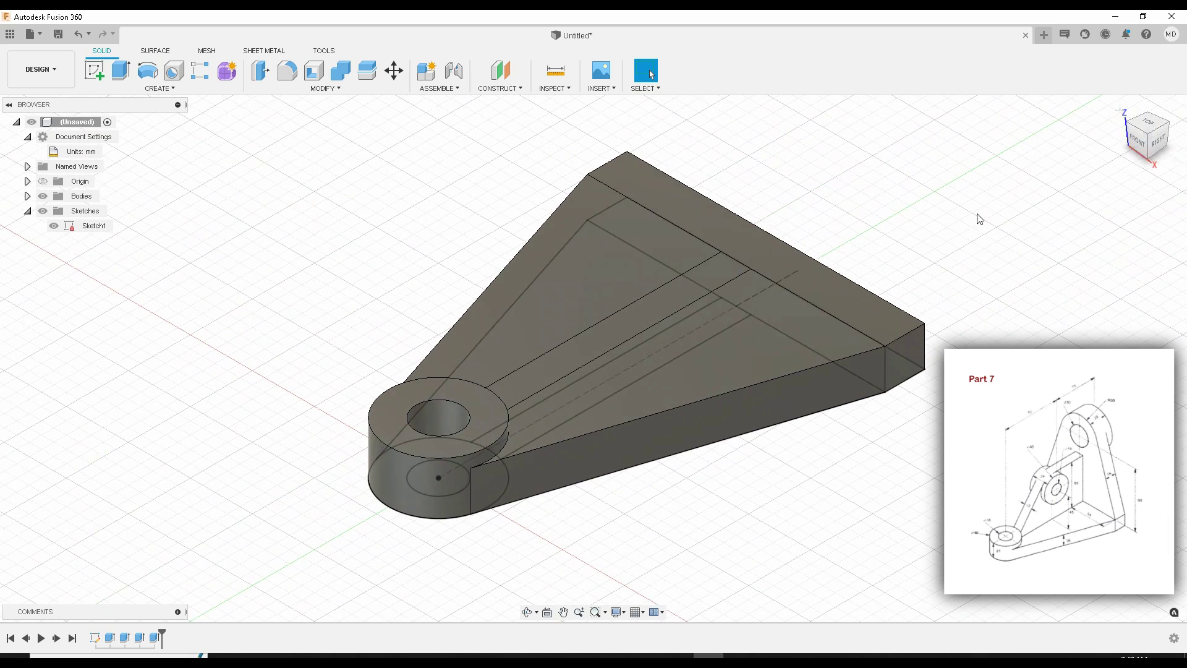
Step: Extrude the central strip face 5 mm as a new body to form the rib
{"action": "left_click", "coordinate": [565, 357]}
{"action": "key", "text": "e"}
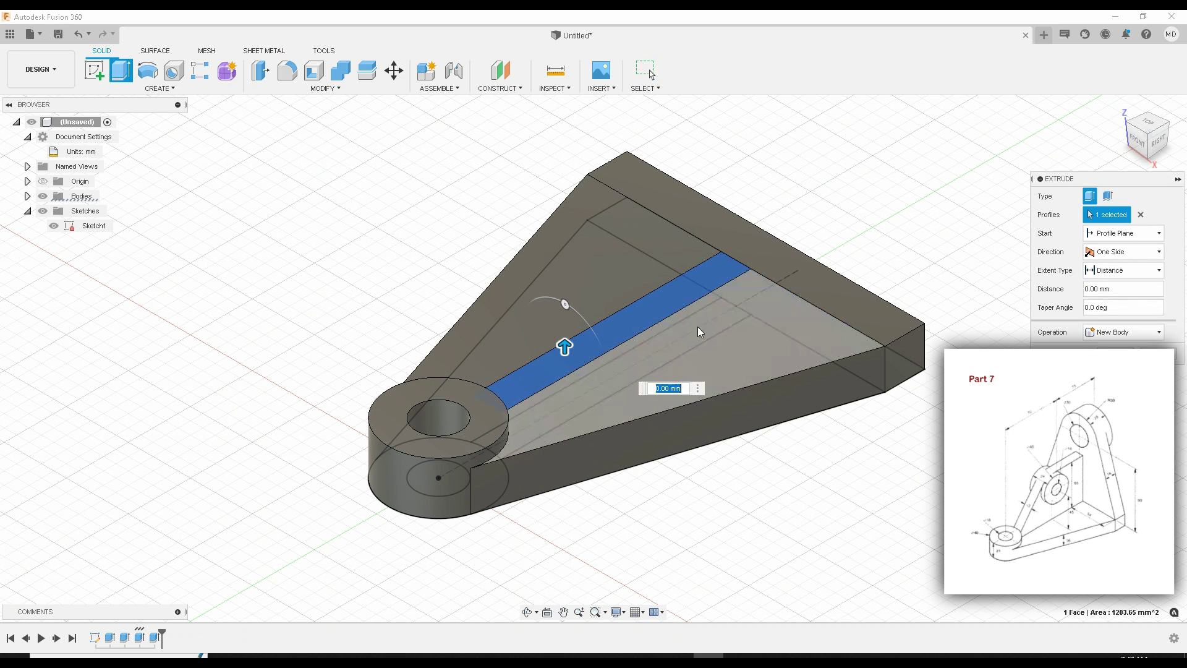
{"action": "type", "text": "5"}
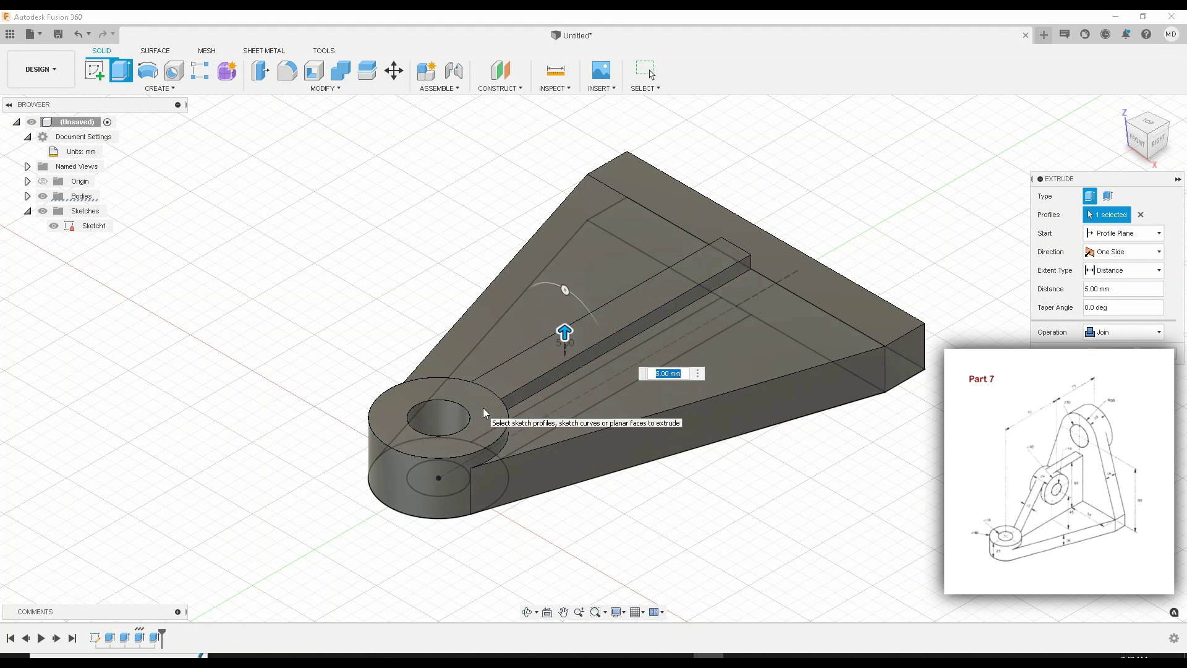
{"action": "left_click", "coordinate": [1122, 332]}
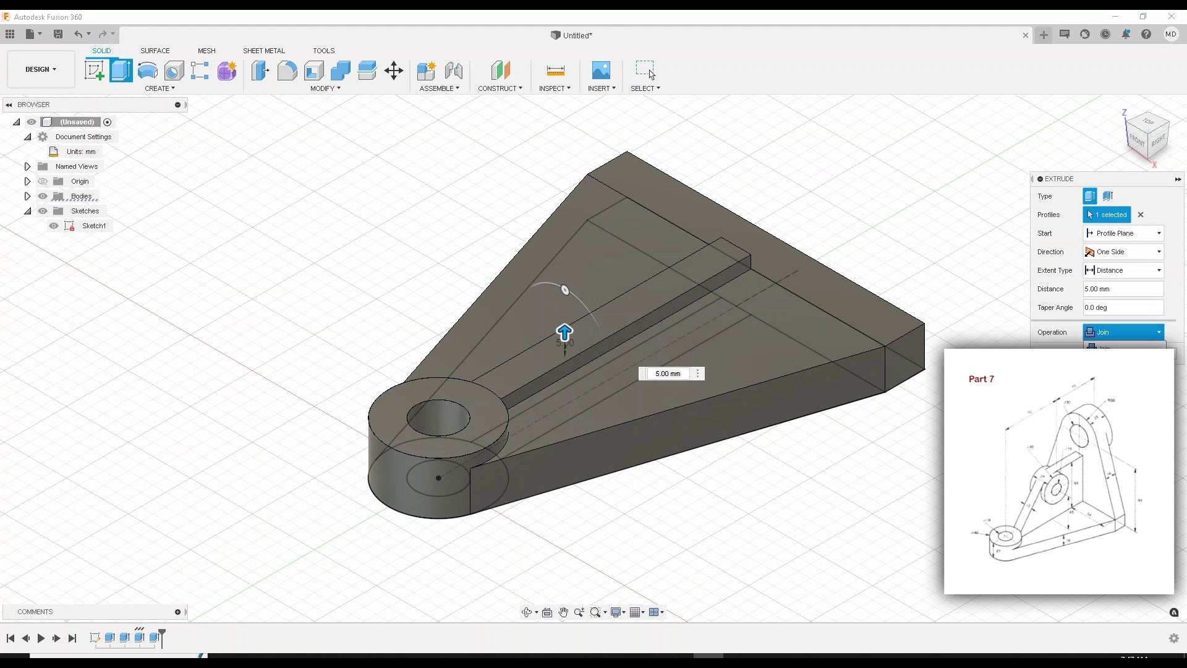
{"action": "left_click", "coordinate": [1112, 394]}
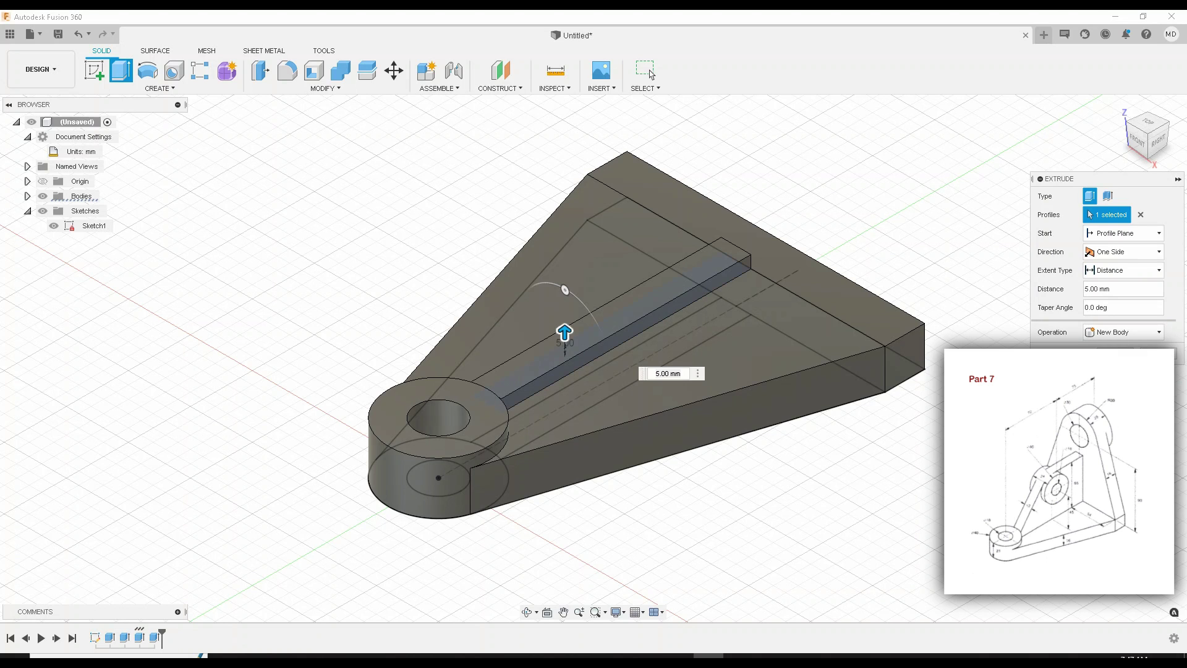
{"action": "left_click", "coordinate": [651, 74]}
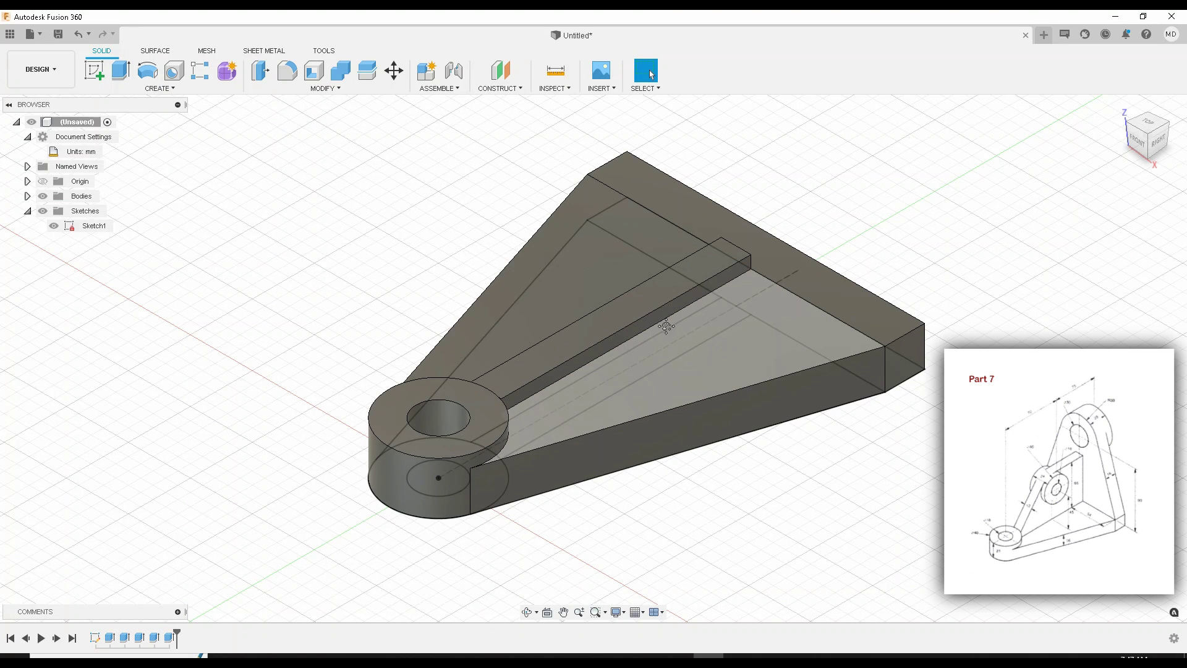
{"action": "scroll", "coordinate": [666, 326], "scroll_direction": "down", "scroll_amount": 3}
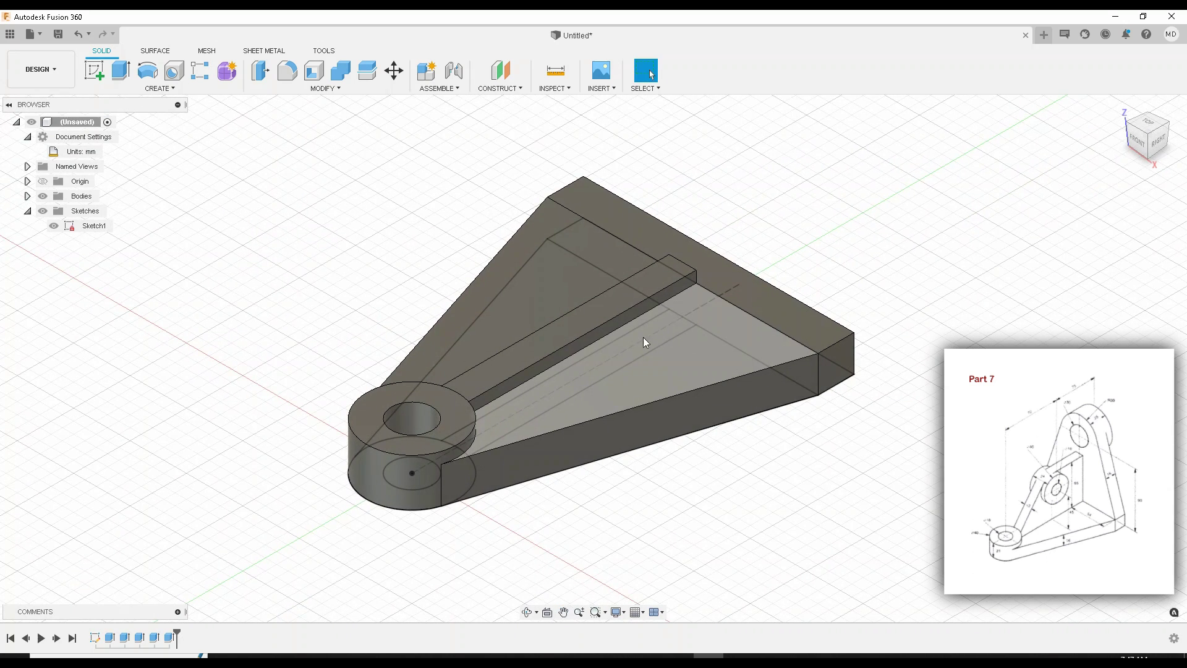
{"action": "middle_click_drag", "start_coordinate": [643, 337], "coordinate": [599, 381]}
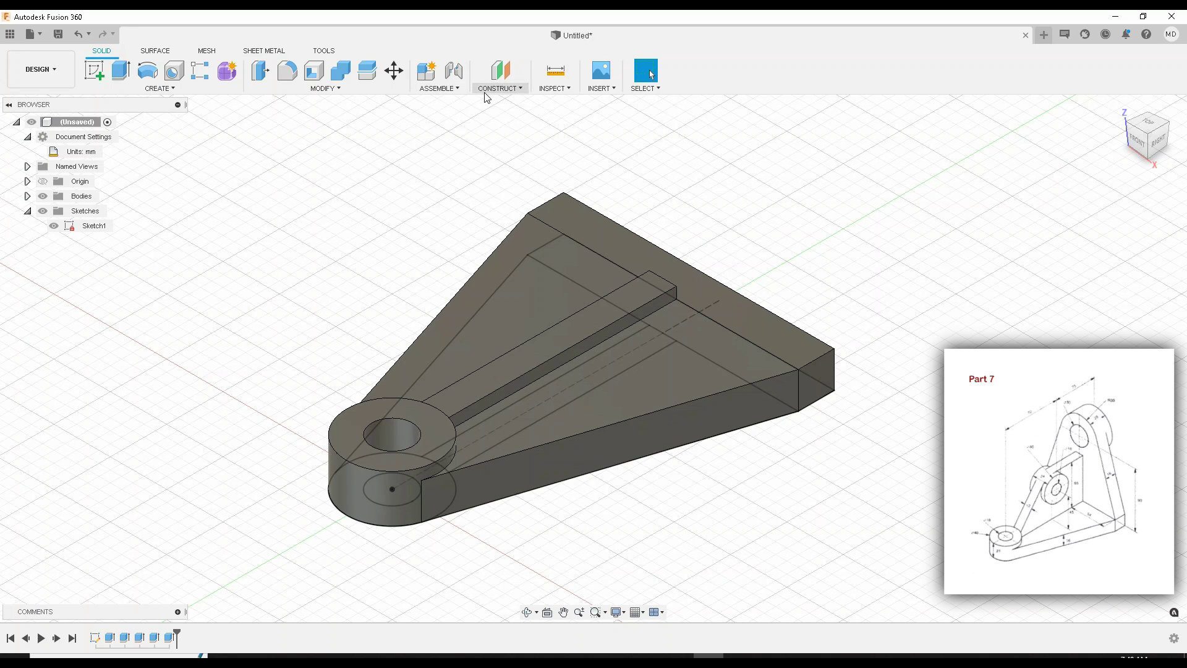
Step: Create a midplane between the rib's two opposite side faces
{"action": "left_click", "coordinate": [46, 181]}
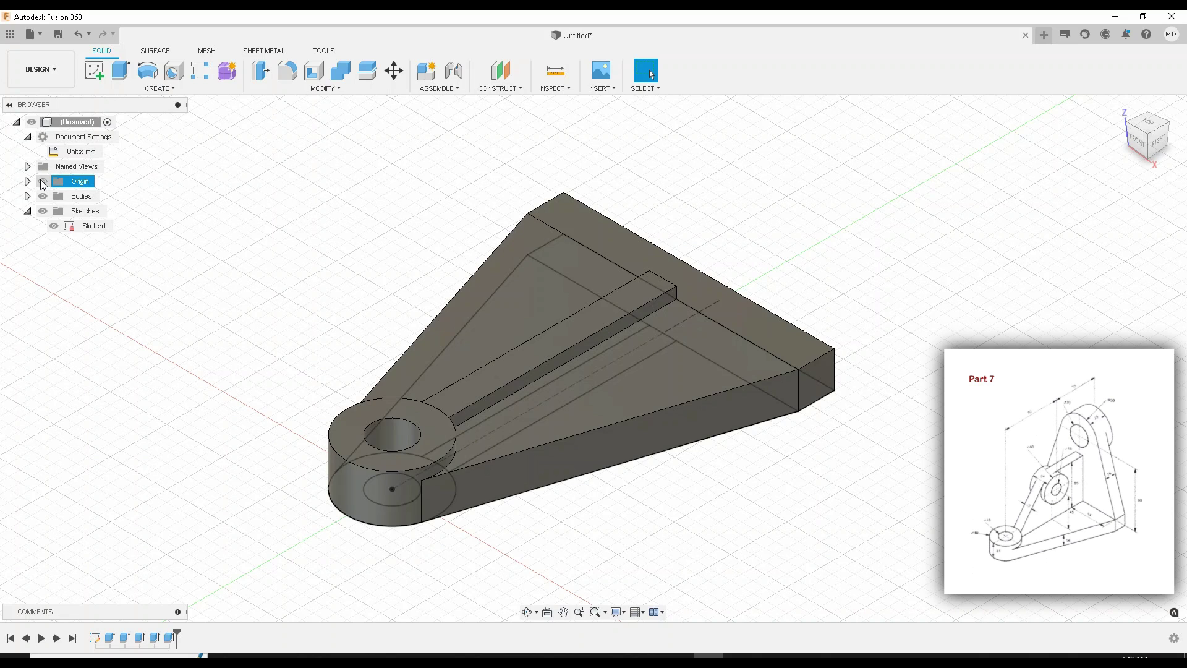
{"action": "left_click", "coordinate": [465, 202]}
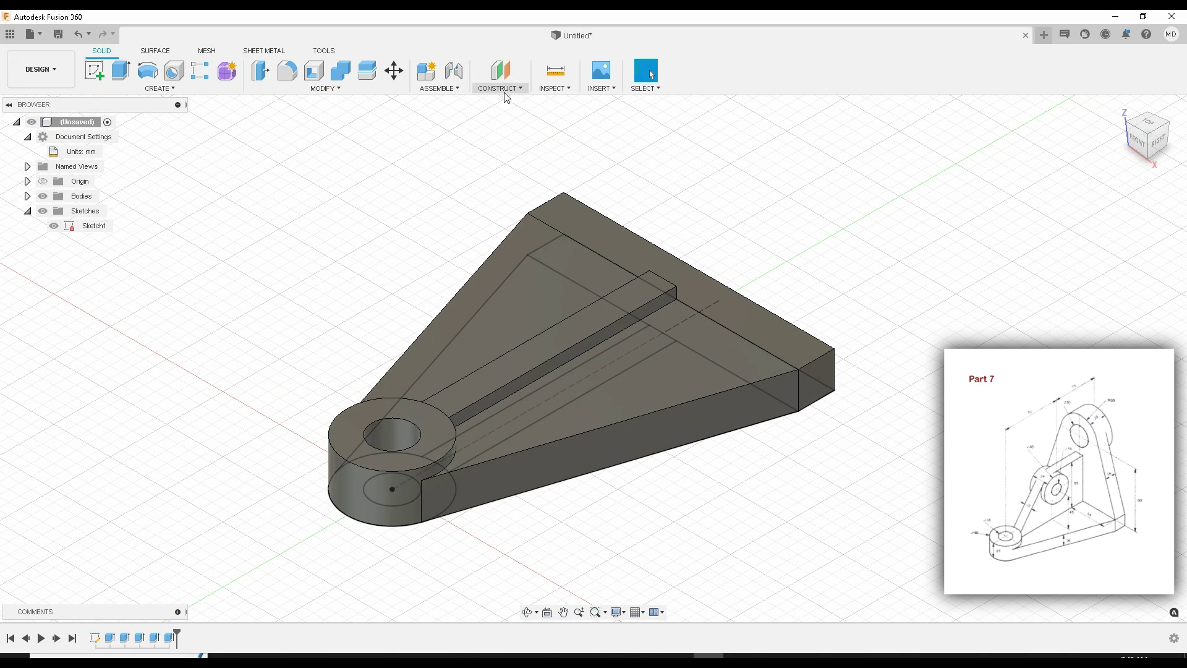
{"action": "left_click", "coordinate": [506, 92]}
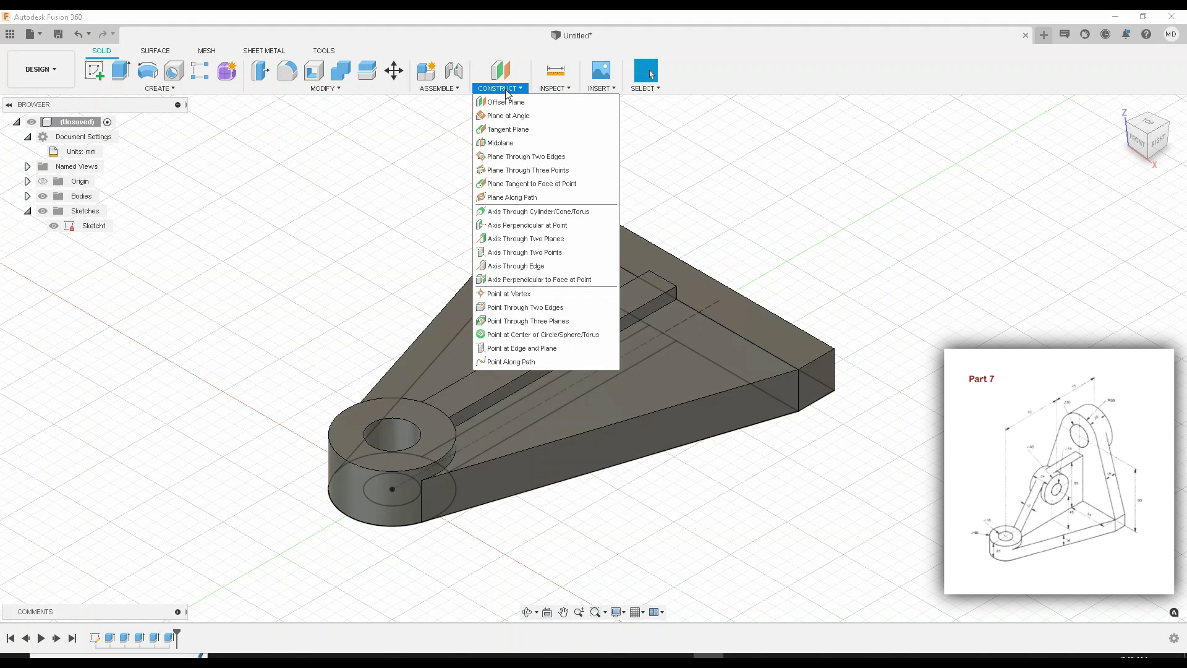
{"action": "left_click", "coordinate": [504, 150]}
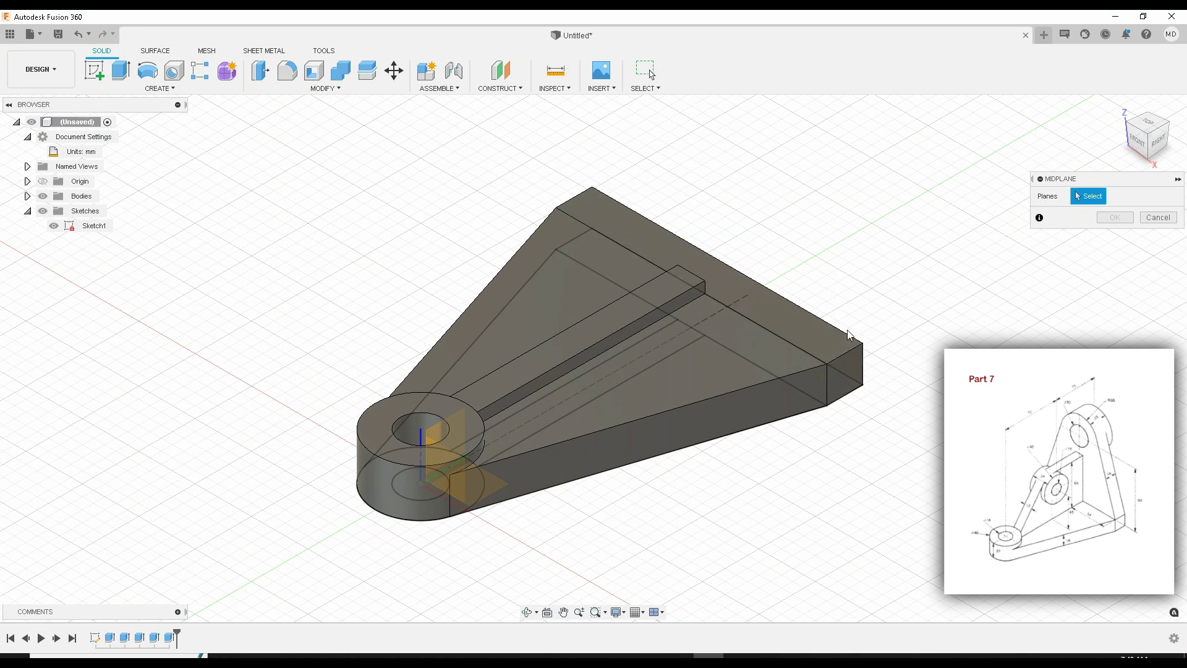
{"action": "left_click", "coordinate": [848, 378]}
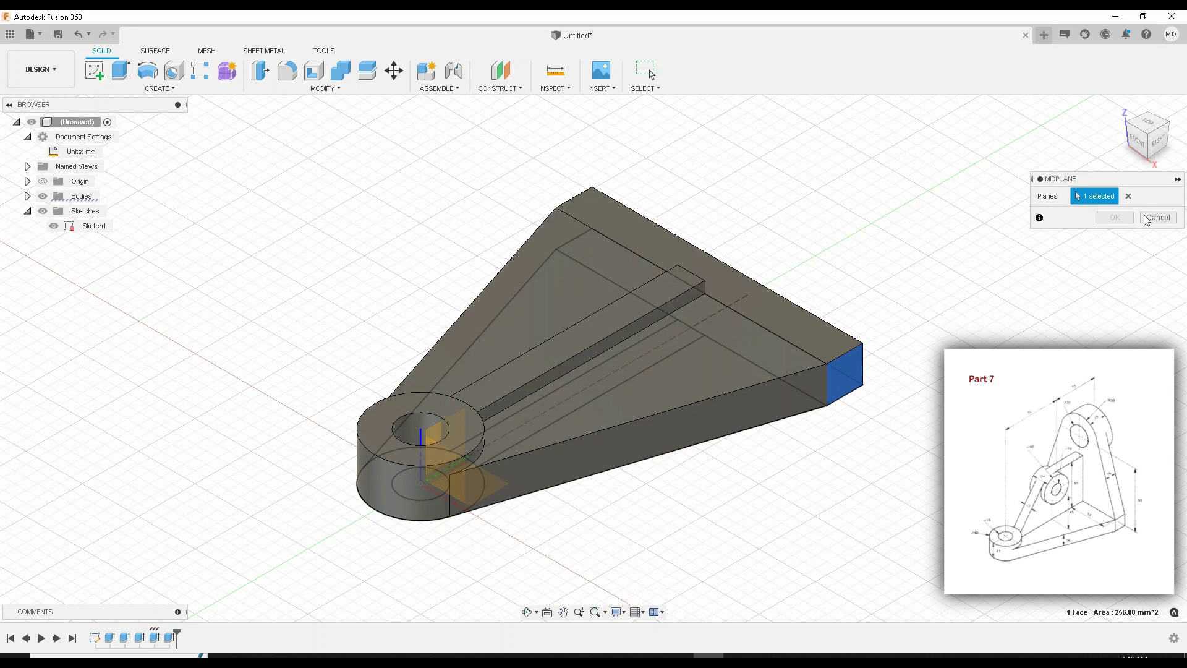
{"action": "left_click", "coordinate": [1128, 196]}
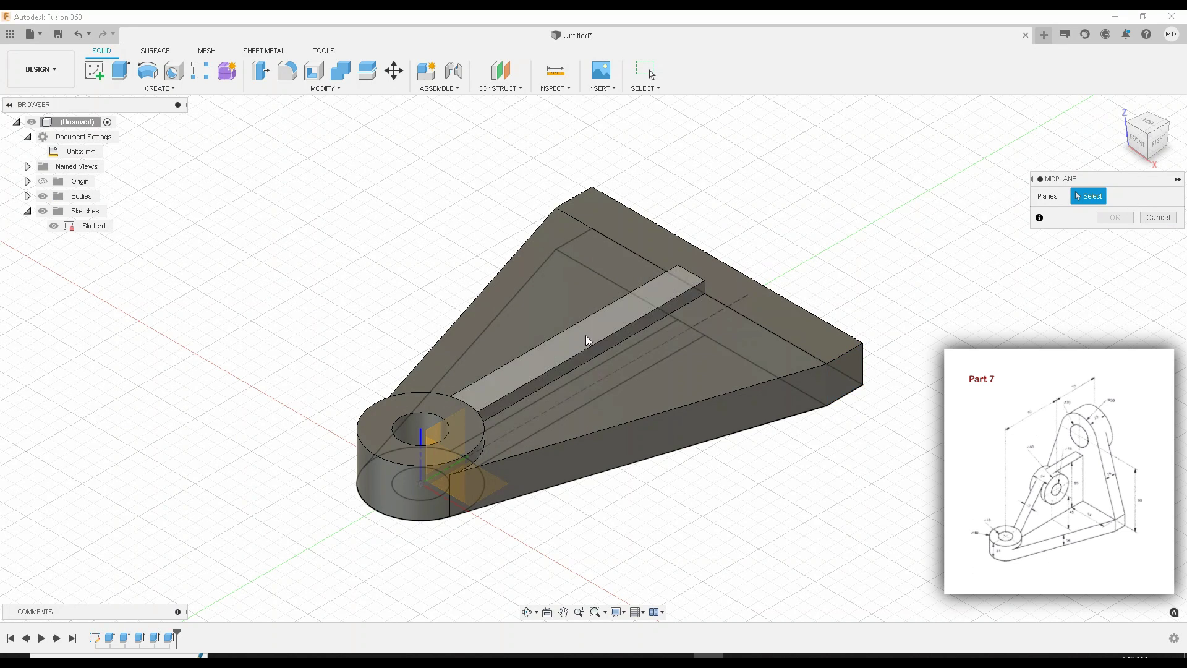
{"action": "left_click", "coordinate": [594, 353]}
{"action": "mouse_move", "coordinate": [371, 360]}
{"action": "middle_mouse_down"}
{"action": "mouse_move", "coordinate": [437, 362]}
{"action": "mouse_move", "coordinate": [388, 369]}
{"action": "middle_mouse_up"}
{"action": "middle_click_drag", "start_coordinate": [437, 400], "coordinate": [828, 253], "text": "shift"}
{"action": "left_click", "coordinate": [730, 400]}
{"action": "left_click", "coordinate": [1114, 217]}
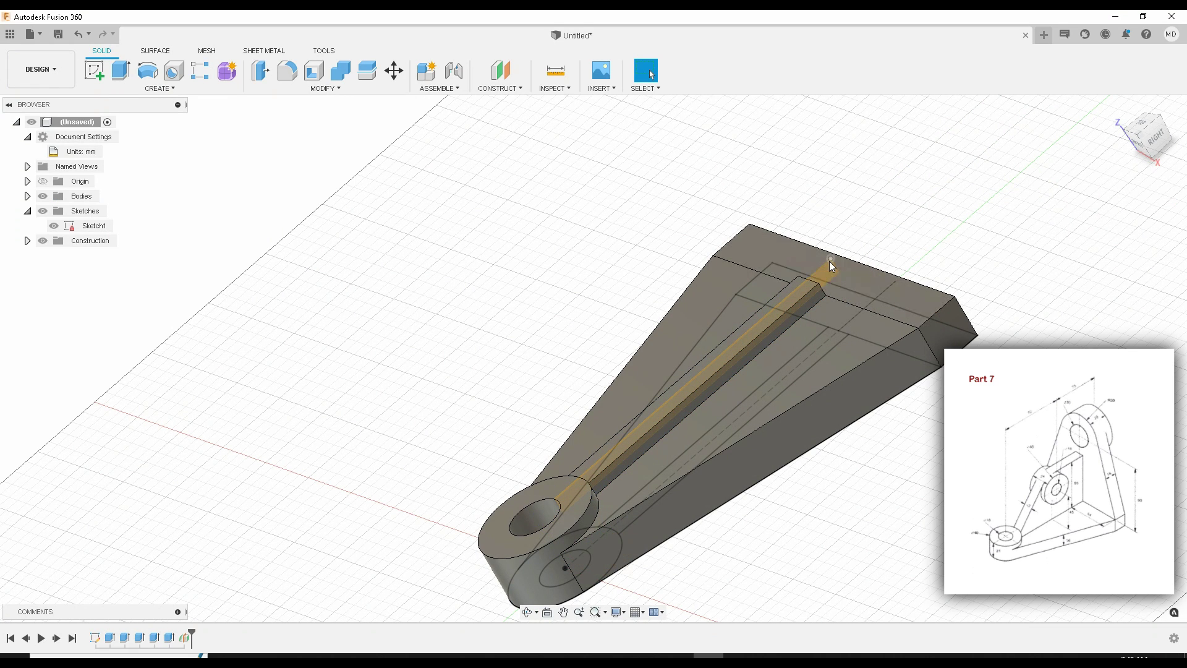
Step: Stretch the midplane well beyond the part and start a new sketch on it
{"action": "left_click_drag", "start_coordinate": [830, 259], "coordinate": [854, 91]}
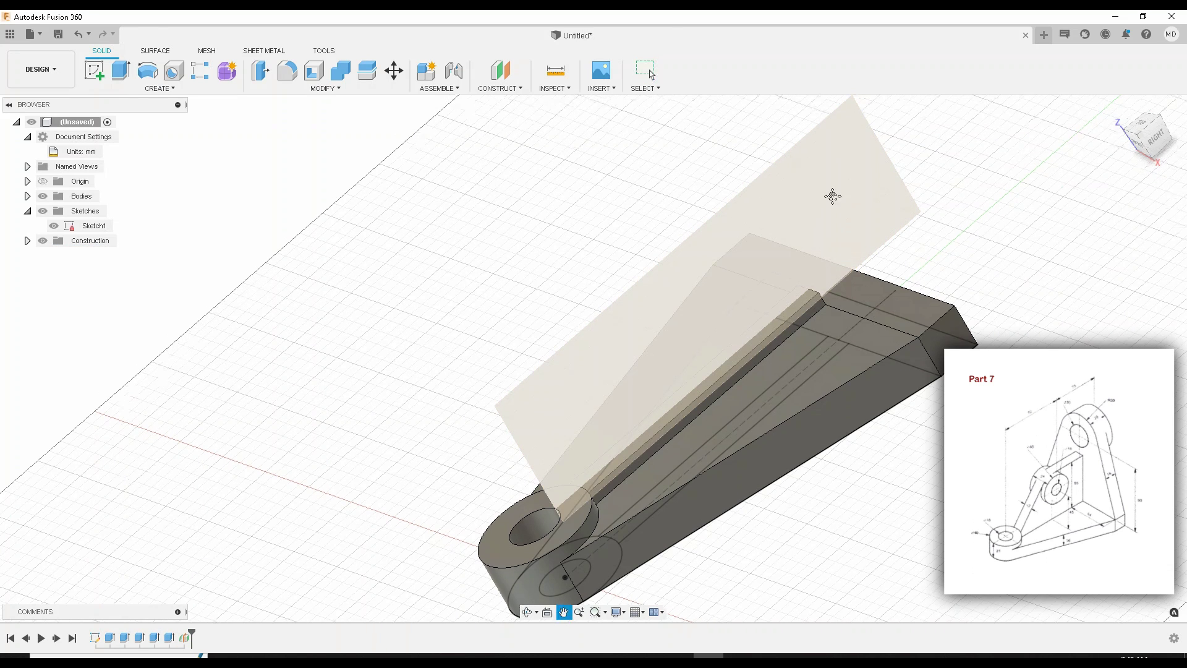
{"action": "middle_click_drag", "start_coordinate": [832, 102], "coordinate": [841, 163]}
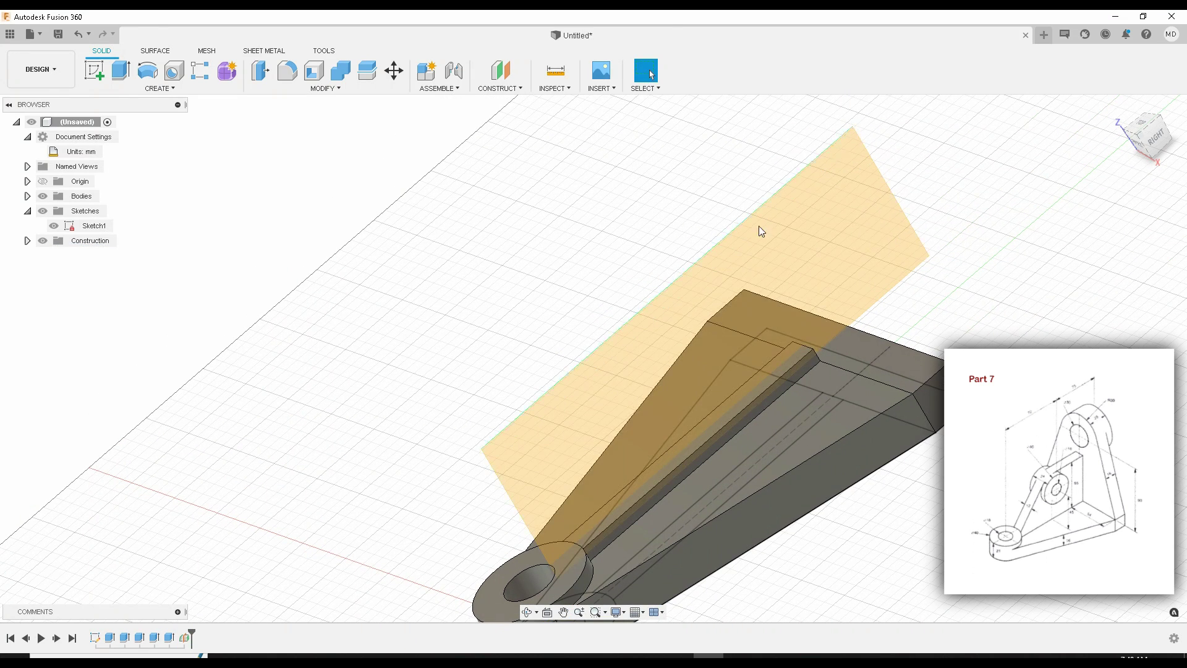
{"action": "left_click_drag", "start_coordinate": [476, 453], "coordinate": [340, 464]}
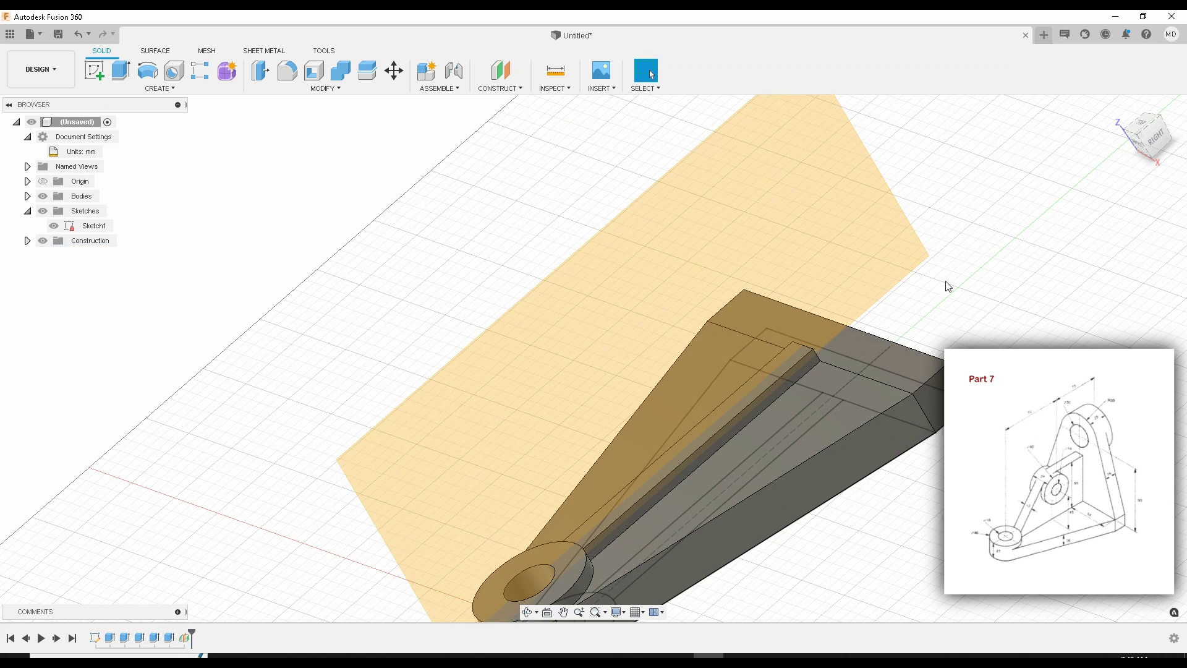
{"action": "left_click", "coordinate": [928, 258]}
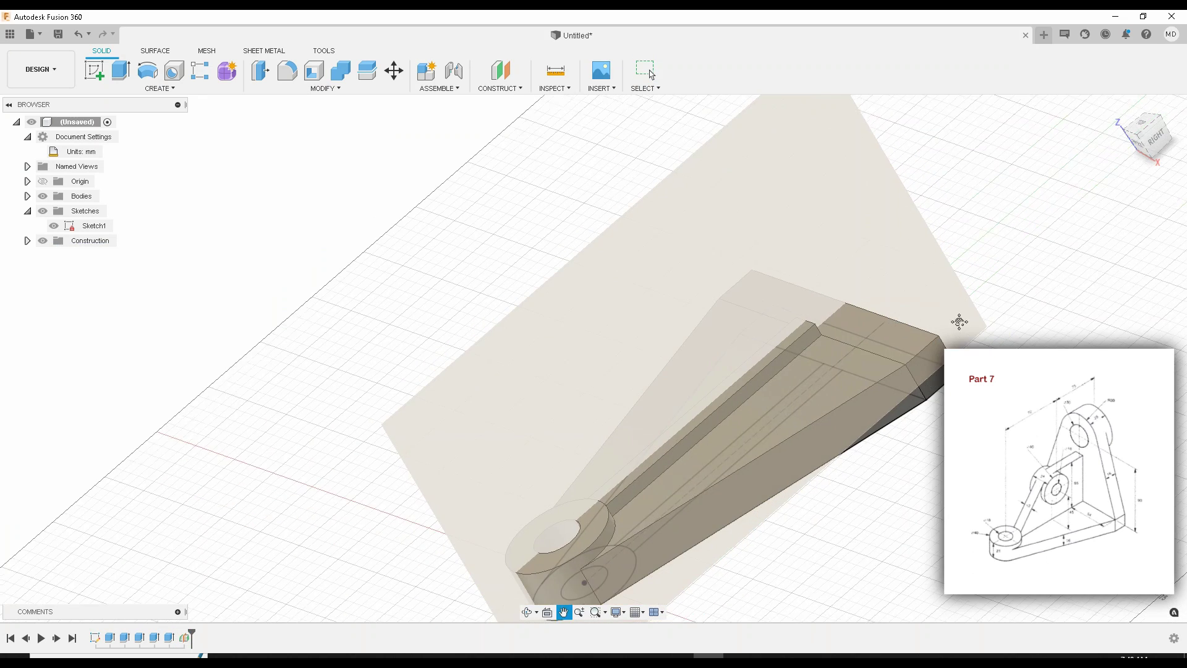
{"action": "scroll", "coordinate": [883, 535], "scroll_direction": "down", "scroll_amount": 3}
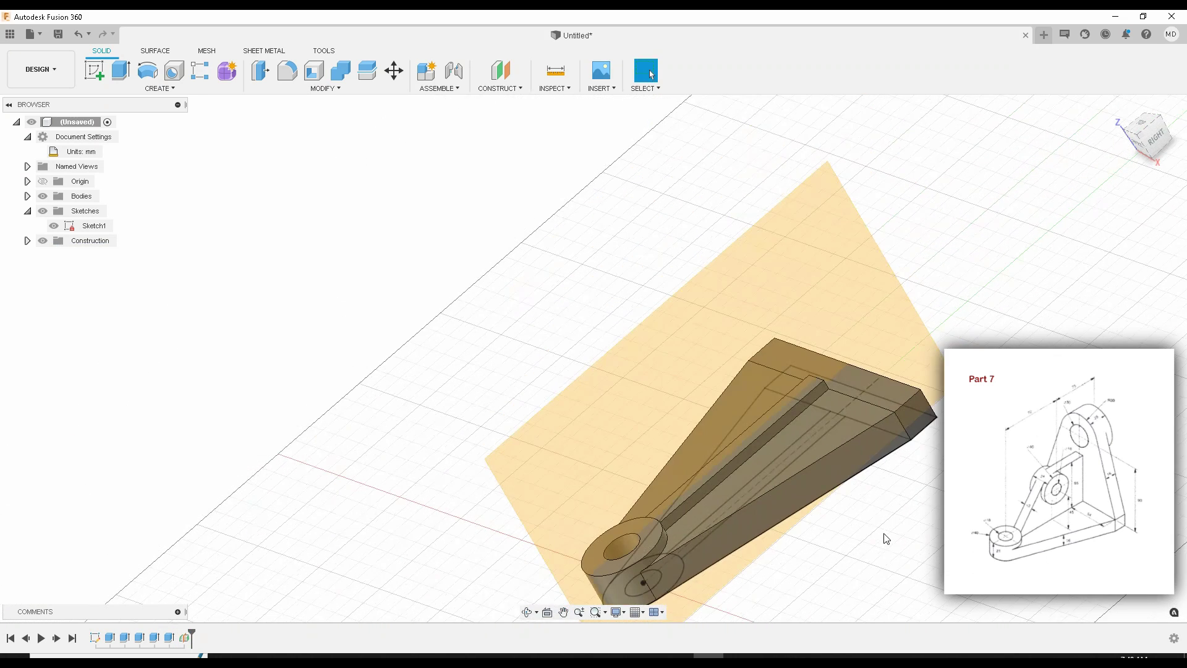
{"action": "middle_click_drag", "start_coordinate": [883, 533], "coordinate": [870, 521]}
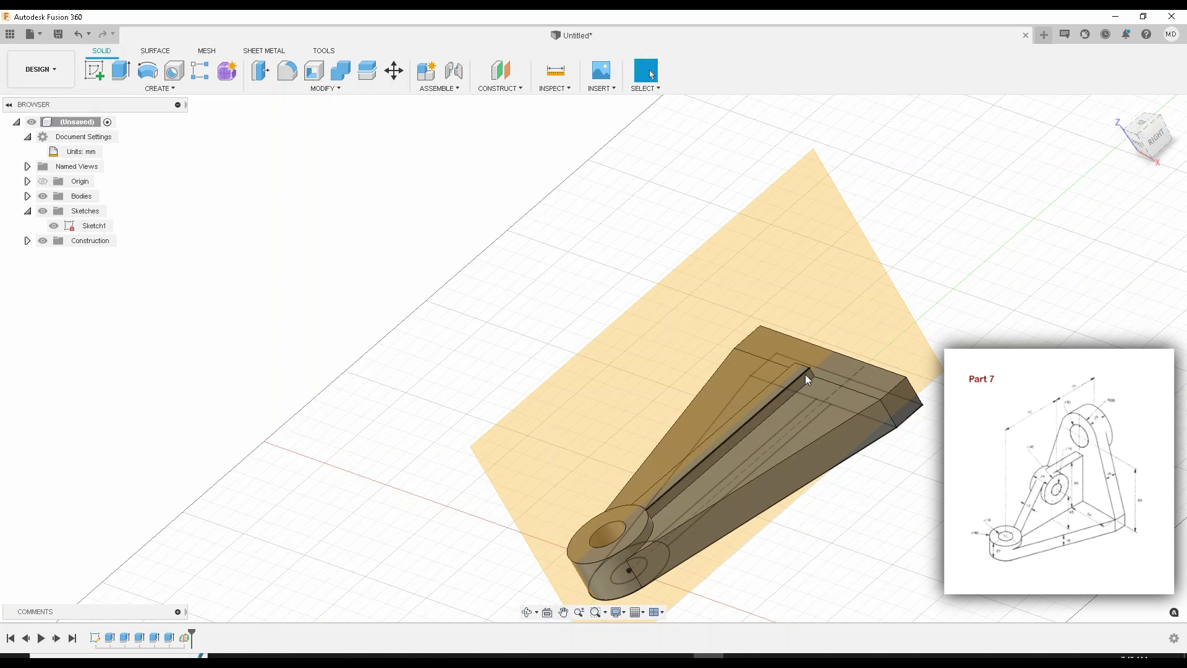
{"action": "left_click", "coordinate": [730, 328]}
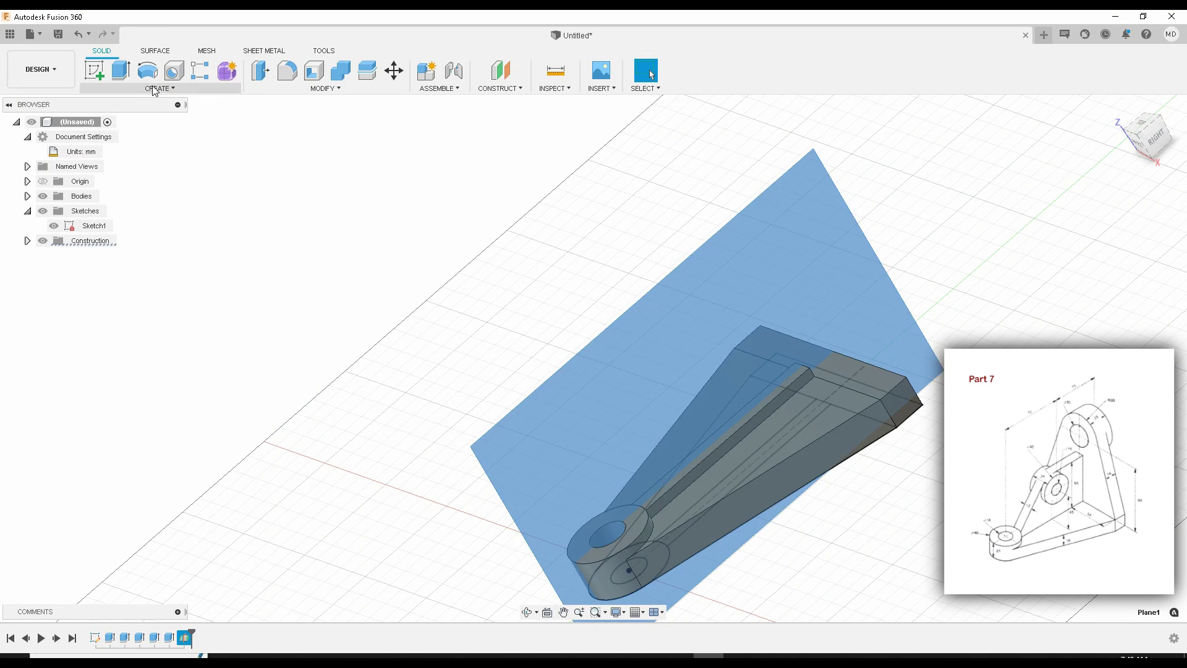
{"action": "left_click", "coordinate": [108, 68]}
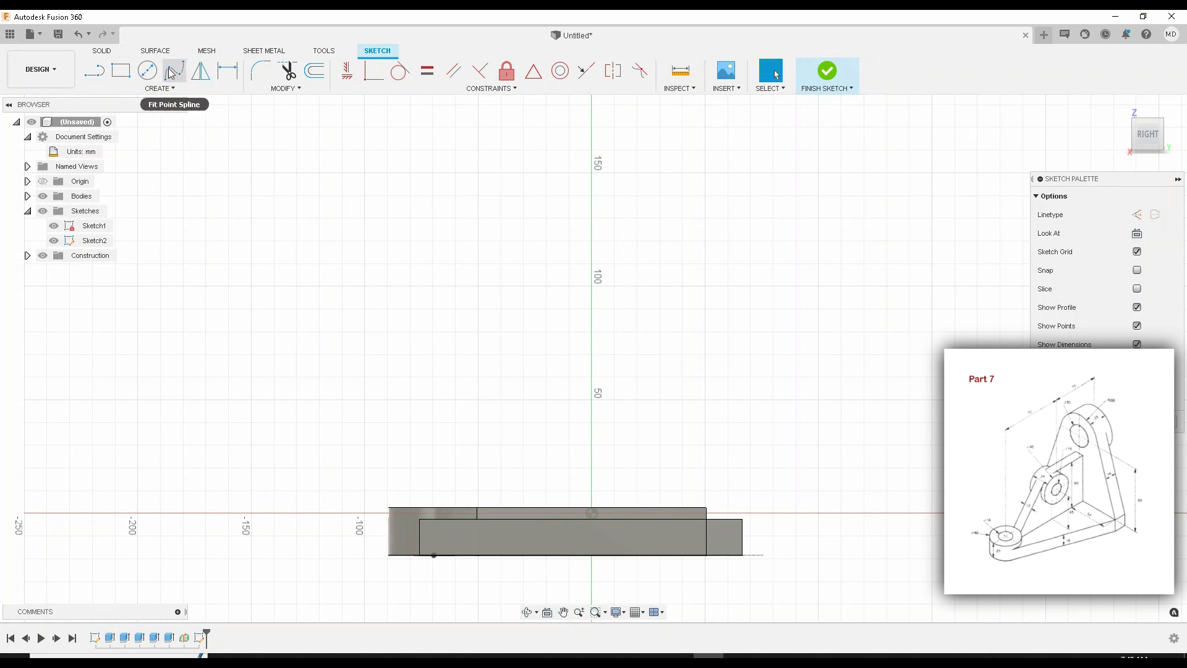
Step: Start the Project tool and set its selection filter to Specified entities
{"action": "left_click", "coordinate": [160, 89]}
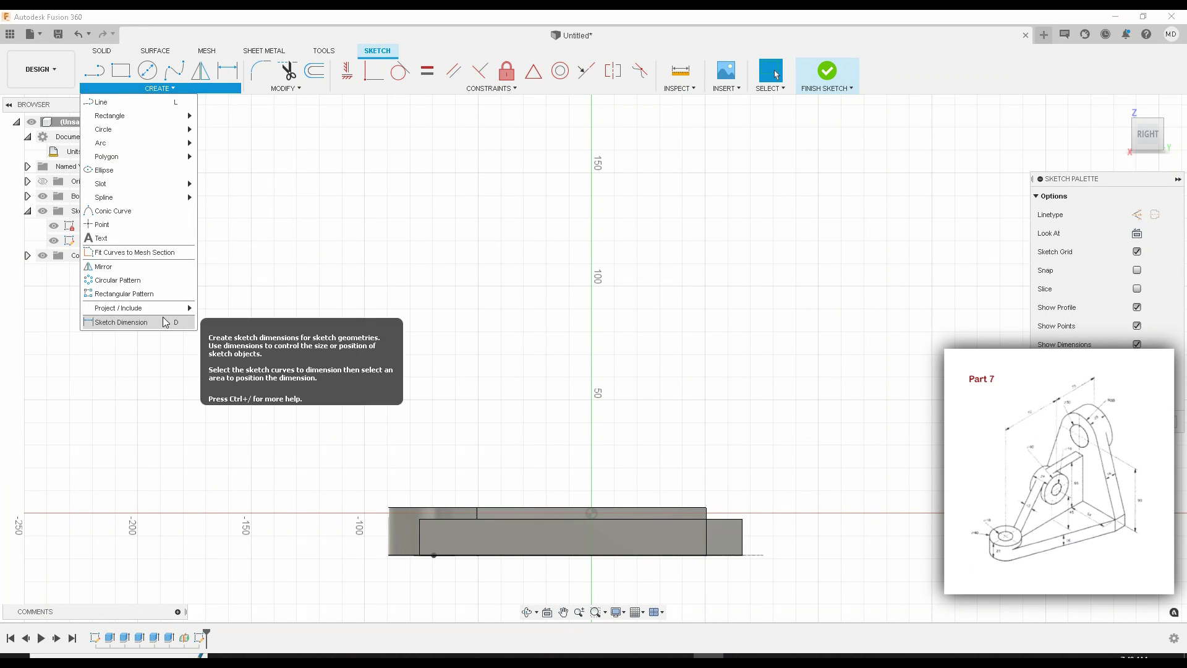
{"action": "mouse_move", "coordinate": [164, 309]}
{"action": "left_click", "coordinate": [213, 308]}
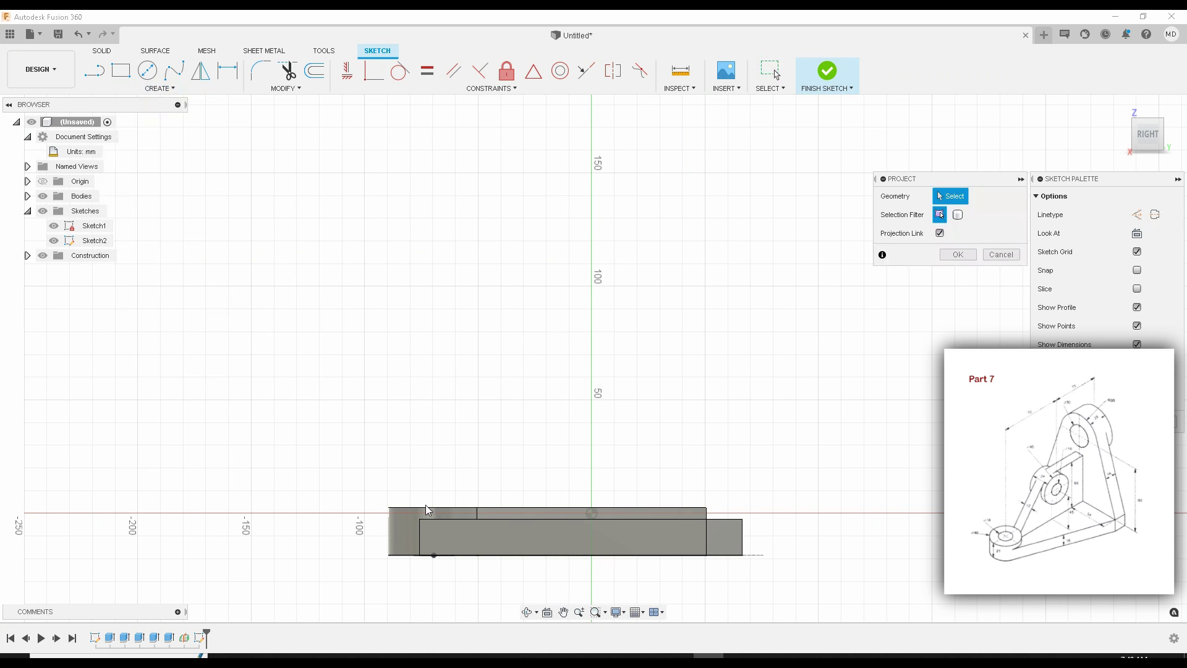
{"action": "left_click", "coordinate": [428, 524]}
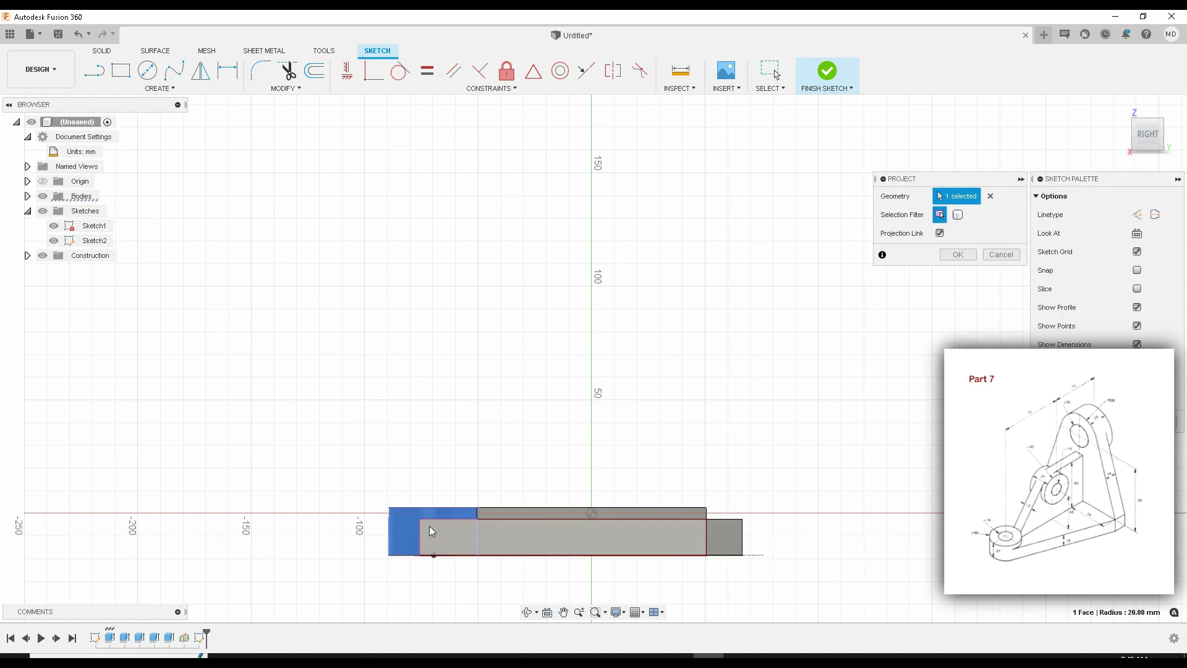
{"action": "left_click", "coordinate": [492, 512]}
{"action": "left_click", "coordinate": [697, 535]}
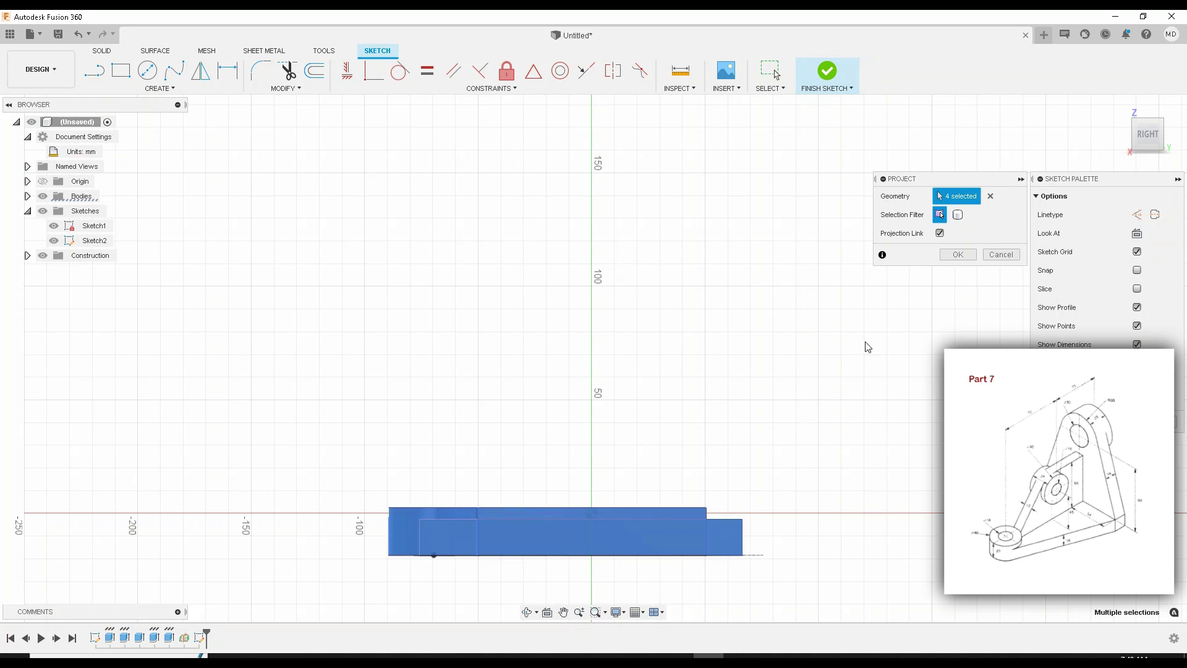
{"action": "left_click", "coordinate": [958, 215]}
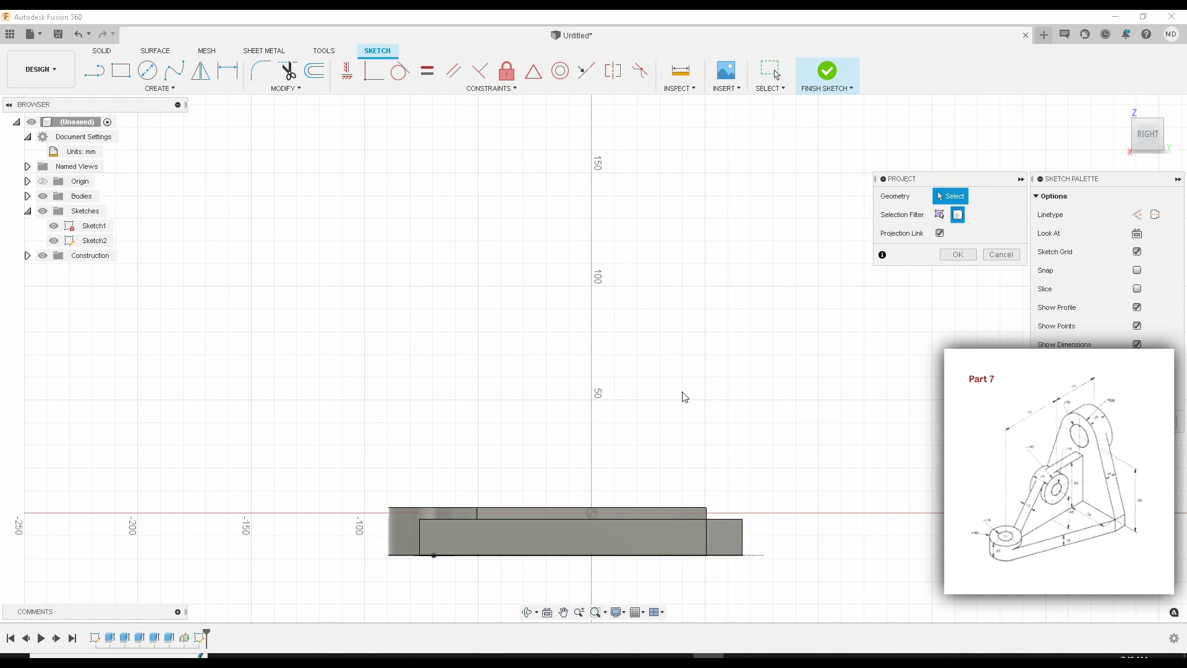
{"action": "left_click", "coordinate": [940, 215]}
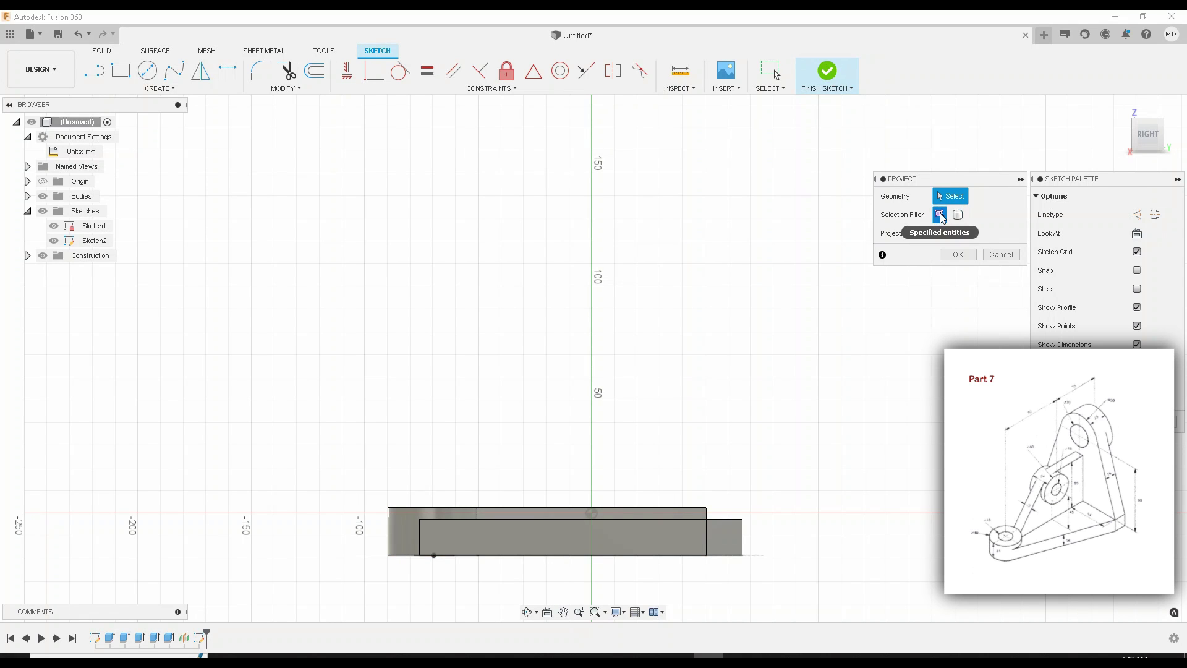
Step: Project the body's four faces into Sketch2
{"action": "left_click", "coordinate": [469, 529]}
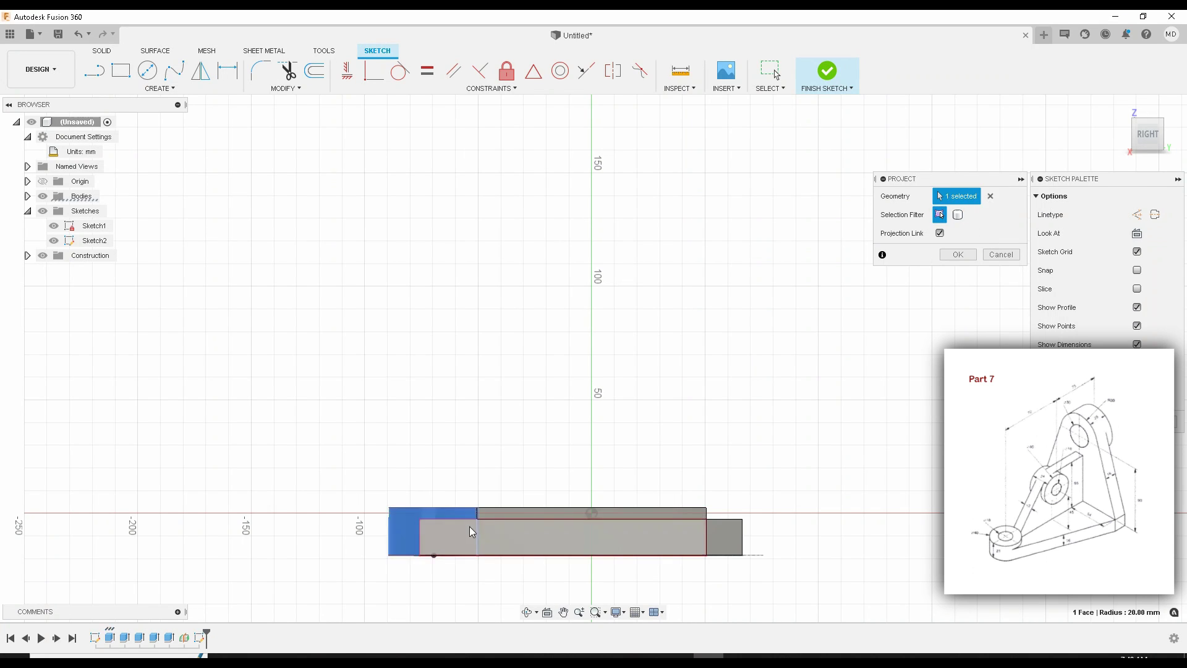
{"action": "left_click", "coordinate": [518, 515]}
{"action": "left_click", "coordinate": [726, 532]}
{"action": "left_click", "coordinate": [661, 536]}
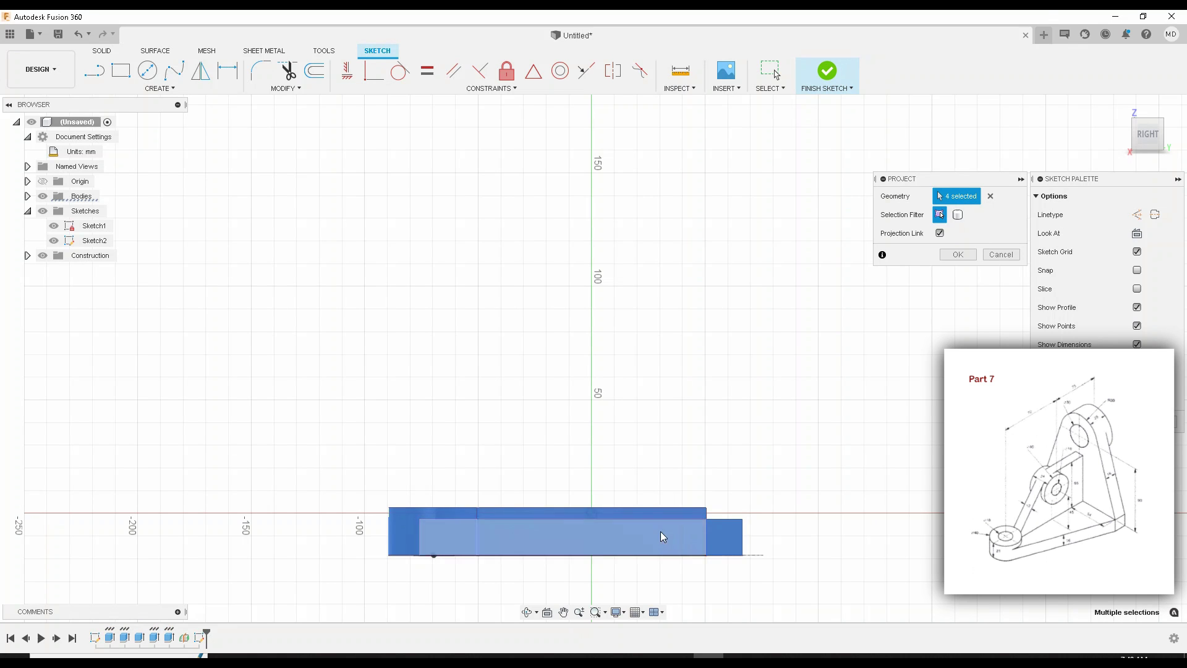
{"action": "left_click", "coordinate": [955, 256]}
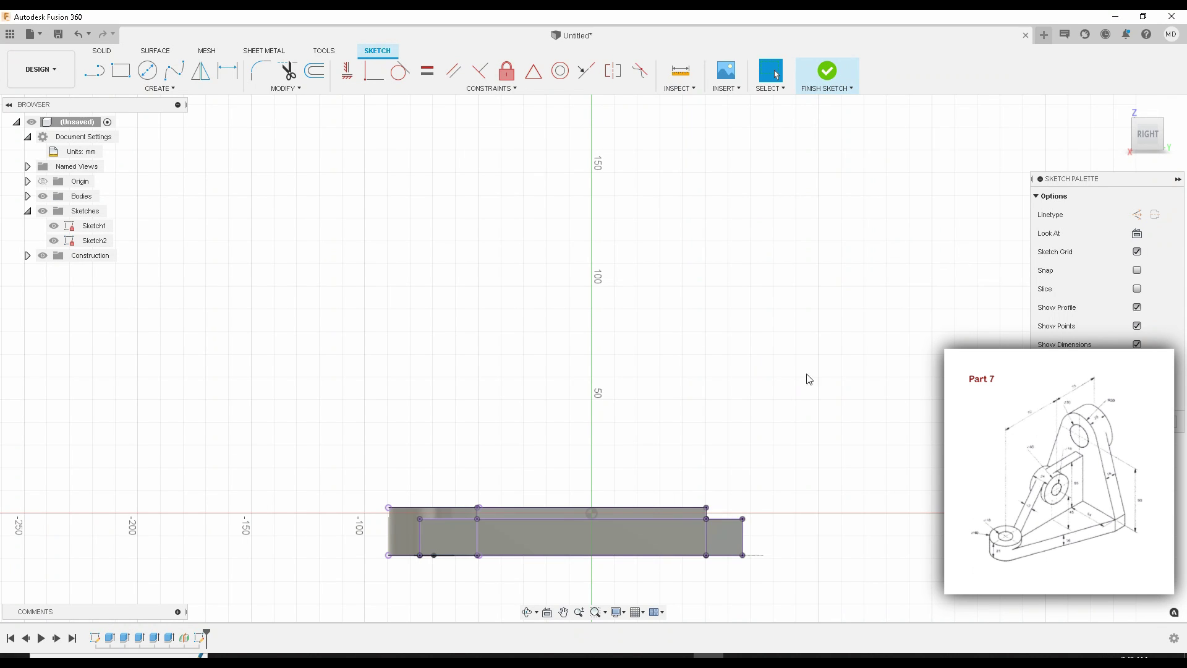
{"action": "scroll", "coordinate": [488, 469], "scroll_direction": "up", "scroll_amount": 6}
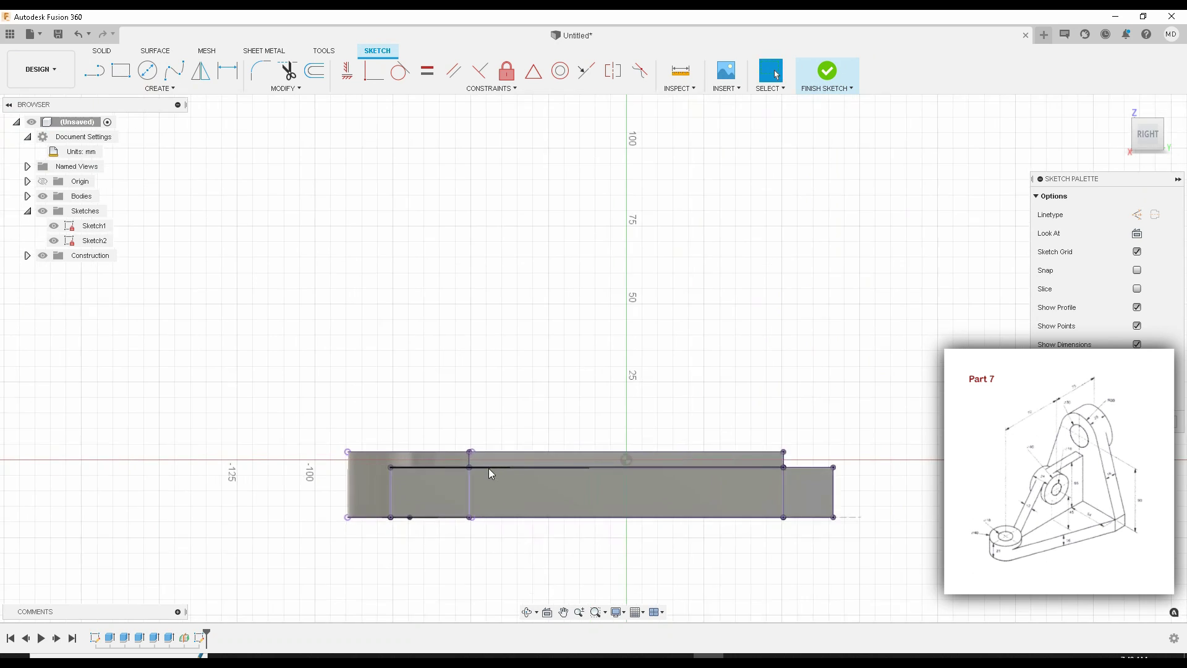
Step: Switch the sketch linetype to Construction and frame the profile's left end
{"action": "scroll", "coordinate": [472, 441], "scroll_direction": "down", "scroll_amount": 2}
{"action": "middle_click_drag", "start_coordinate": [493, 394], "coordinate": [446, 410]}
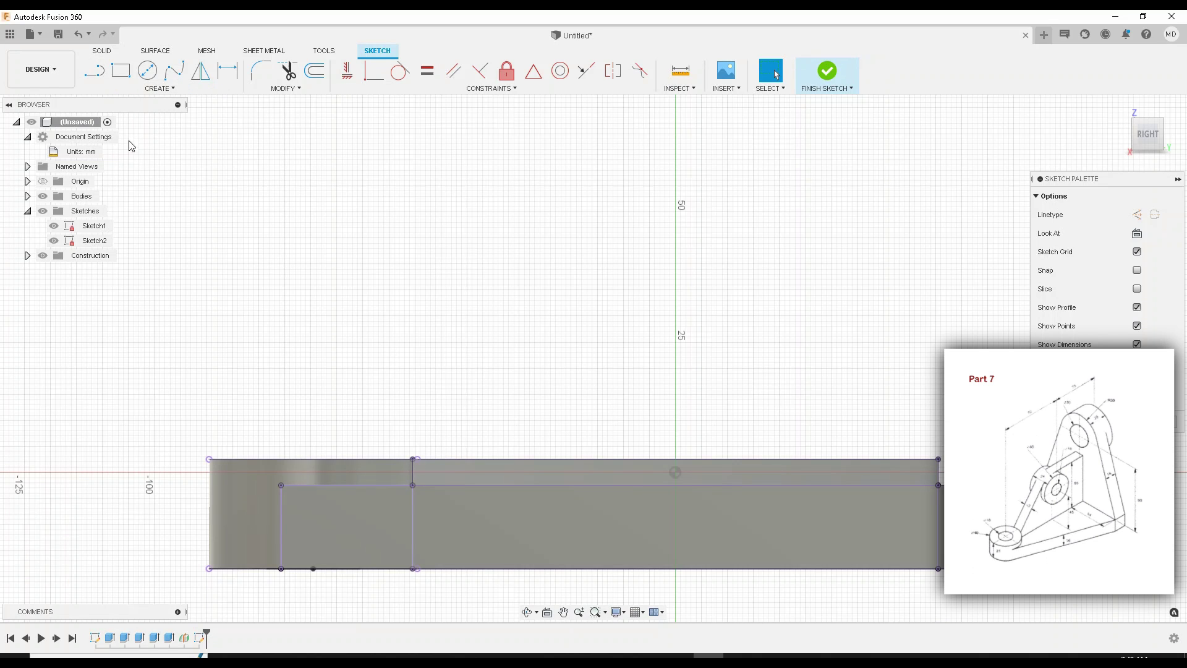
{"action": "middle_click_drag", "start_coordinate": [662, 254], "coordinate": [628, 258]}
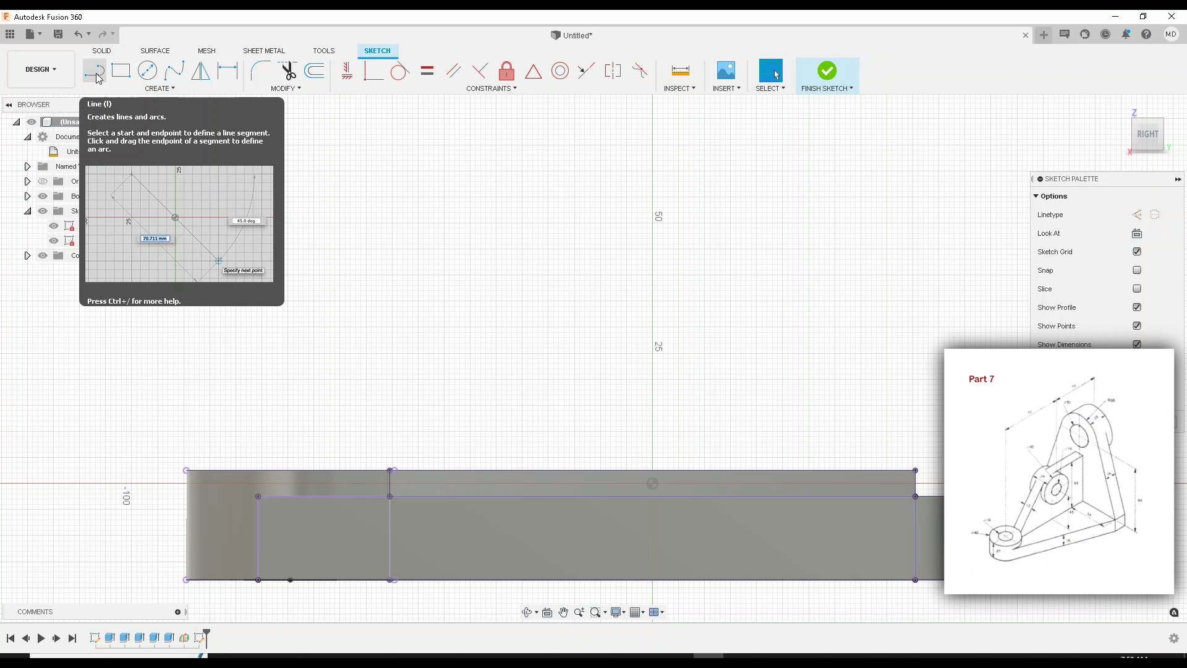
{"action": "left_click", "coordinate": [1138, 215]}
{"action": "middle_click_drag", "start_coordinate": [449, 225], "coordinate": [502, 165]}
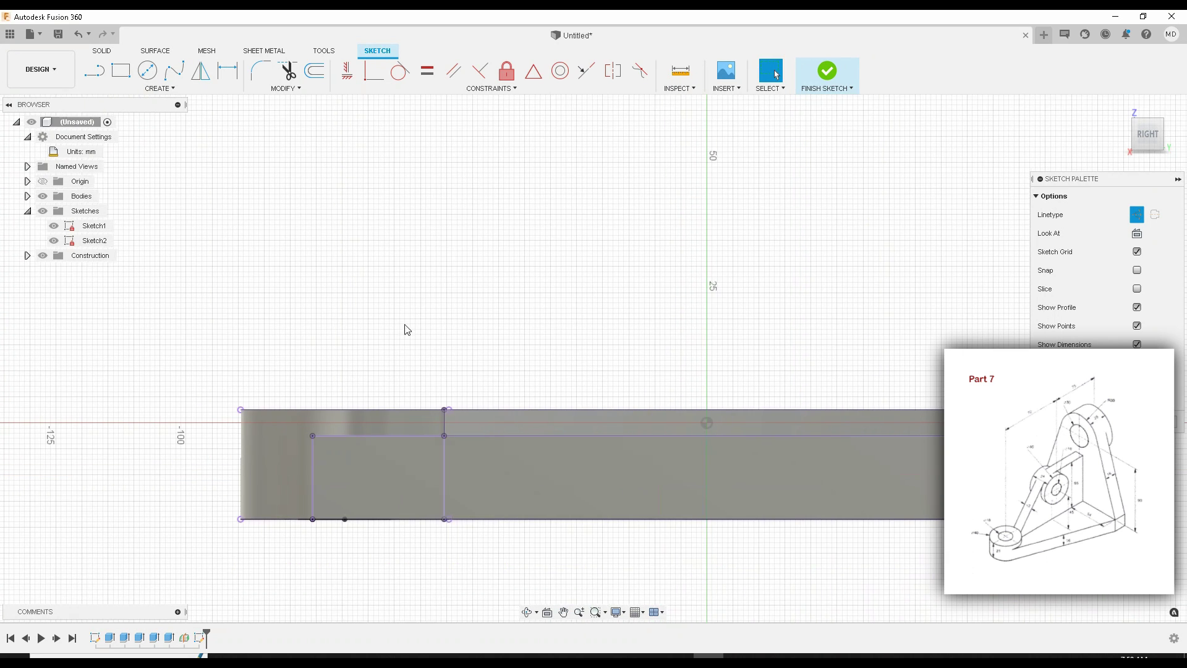
{"action": "scroll", "coordinate": [374, 331], "scroll_direction": "up", "scroll_amount": 4}
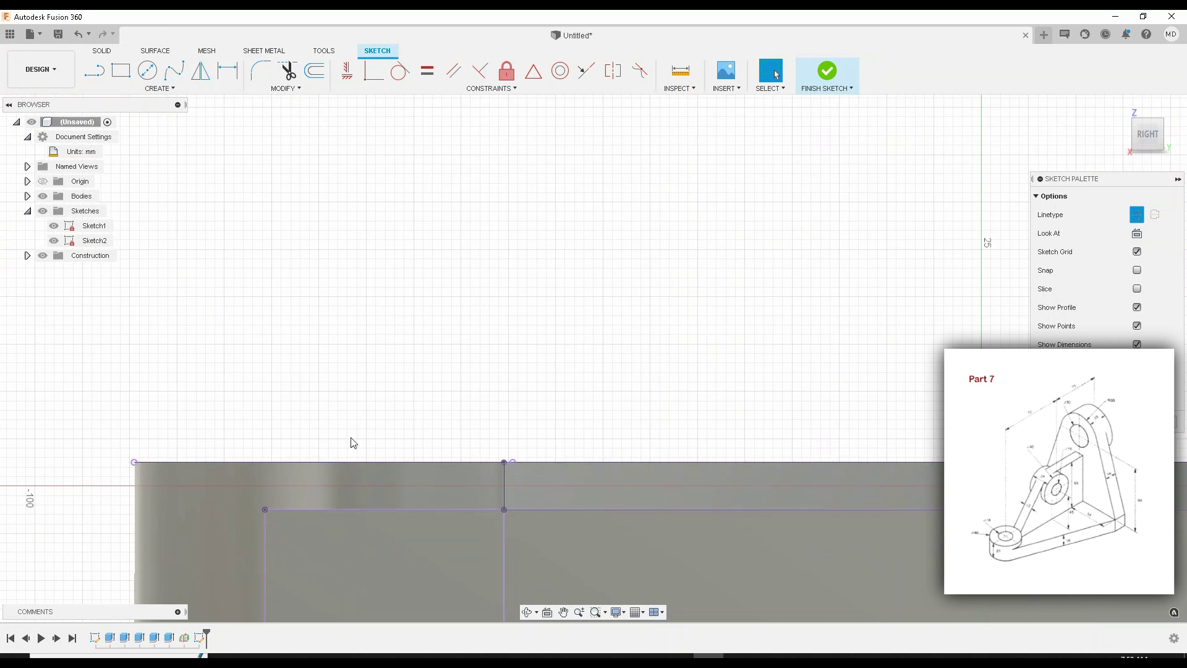
{"action": "scroll", "coordinate": [347, 374], "scroll_direction": "down", "scroll_amount": 3}
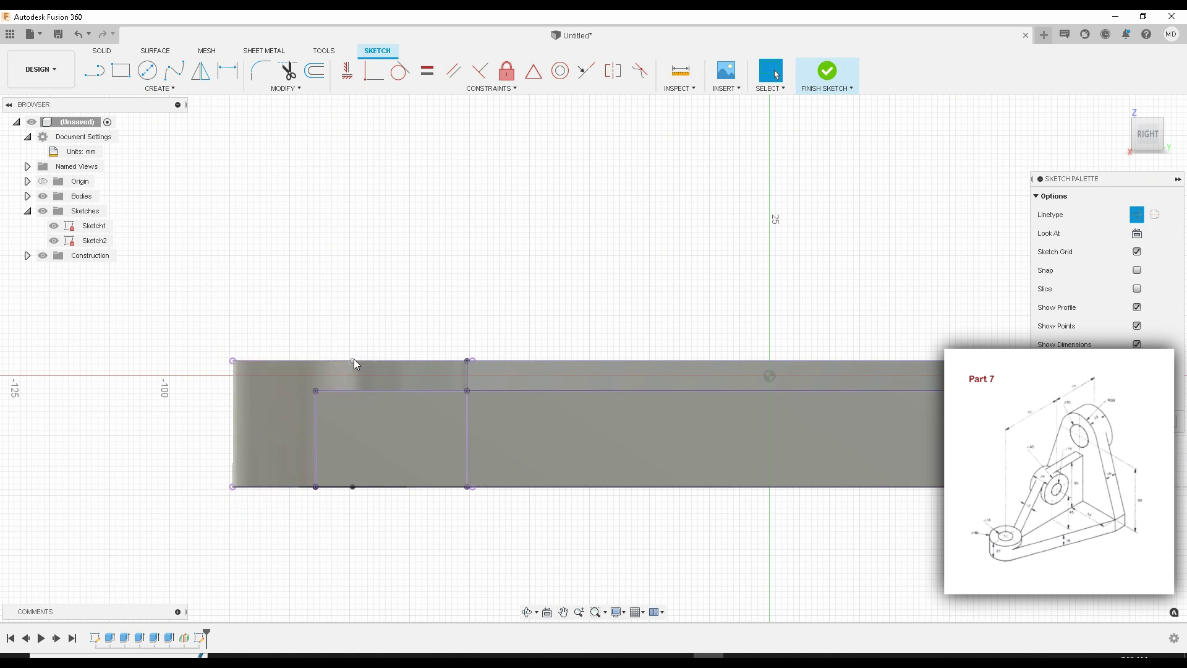
{"action": "mouse_move", "coordinate": [379, 308]}
{"action": "middle_mouse_down"}
{"action": "mouse_move", "coordinate": [382, 327]}
{"action": "mouse_move", "coordinate": [395, 257]}
{"action": "mouse_move", "coordinate": [408, 278]}
{"action": "middle_mouse_up"}
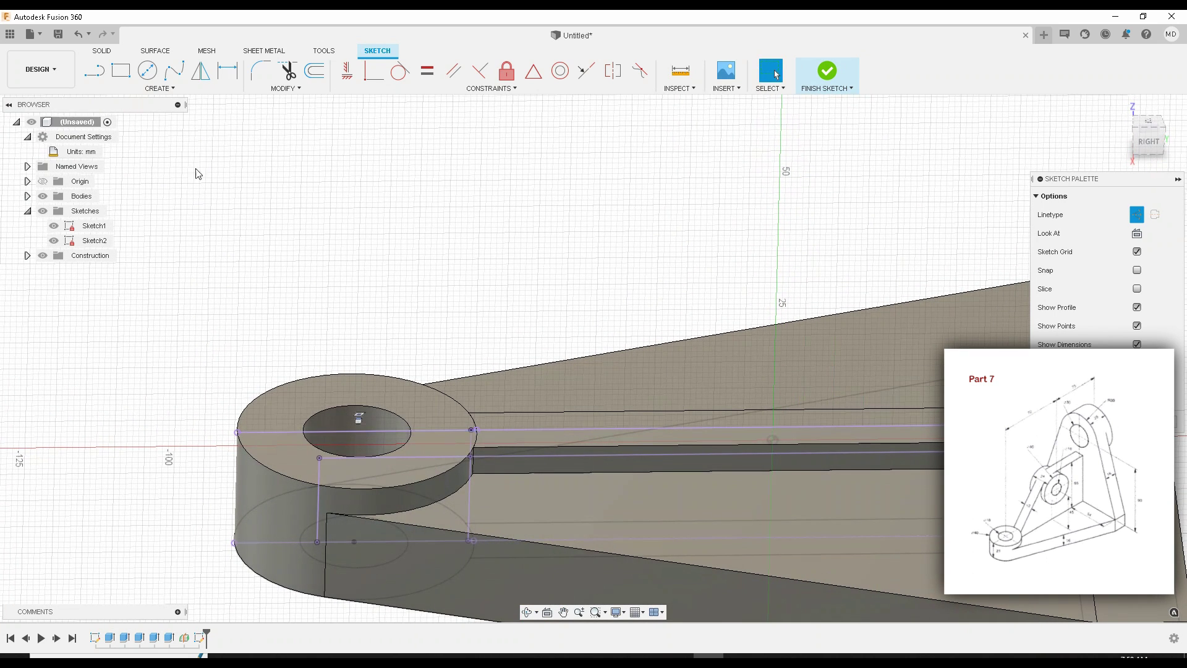
Step: Draw a 70 mm horizontal construction line starting at the hole centre
{"action": "left_click", "coordinate": [99, 69]}
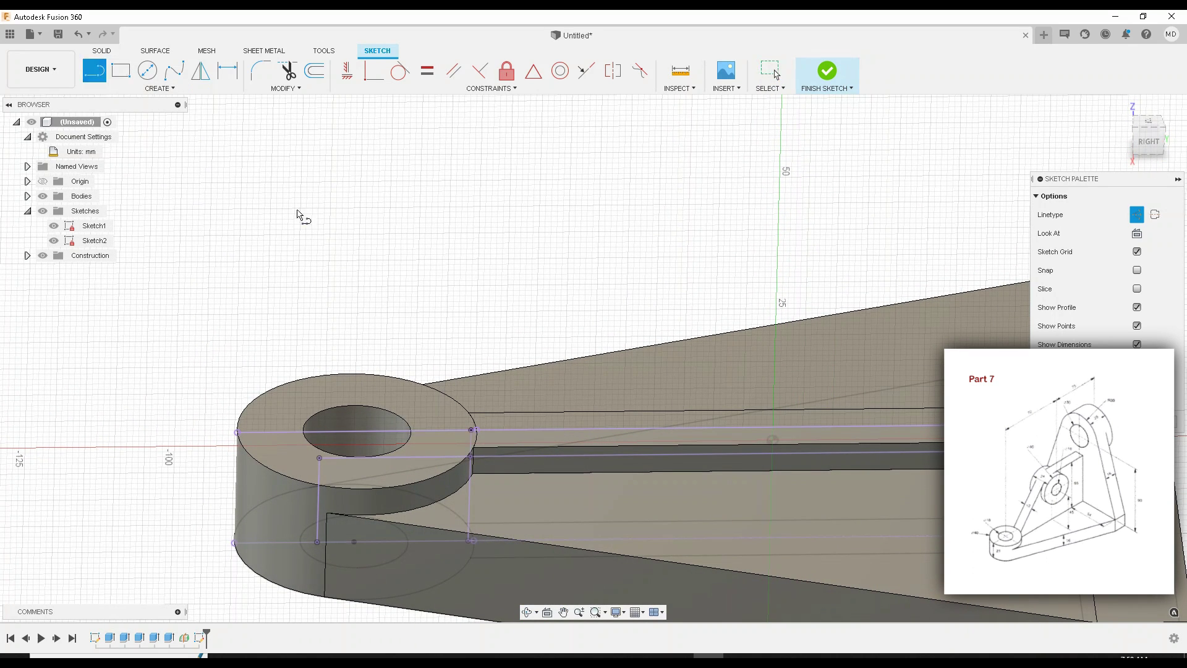
{"action": "left_click", "coordinate": [354, 428]}
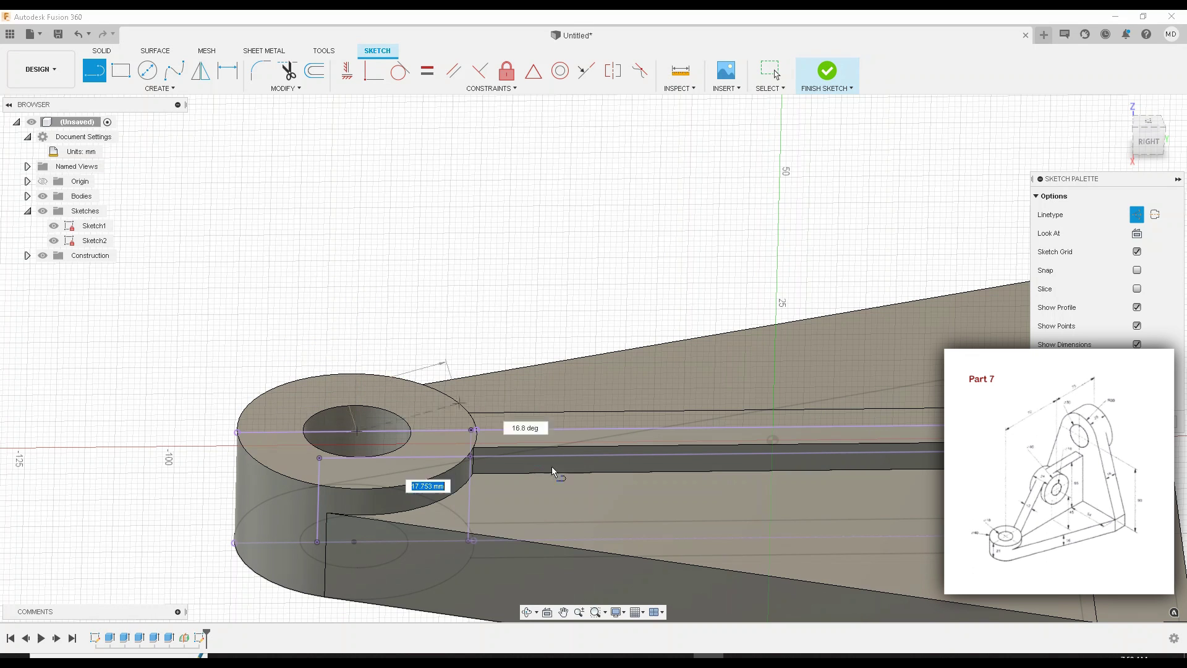
{"action": "left_click", "coordinate": [1151, 141]}
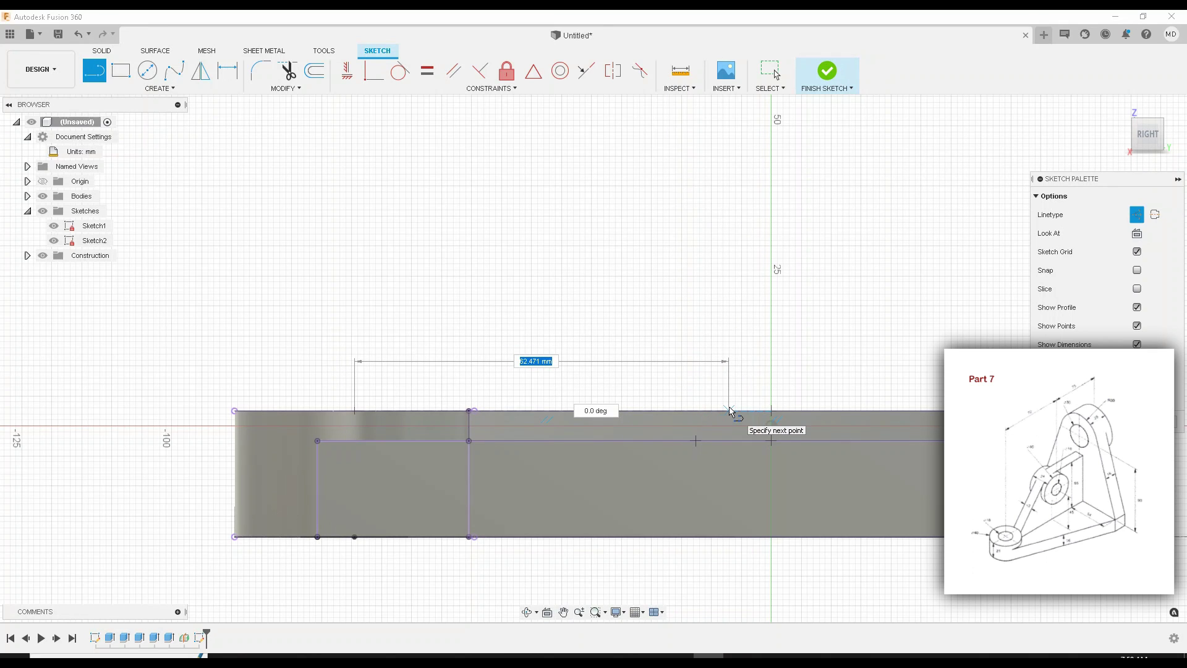
{"action": "type", "text": "70"}
{"action": "key", "text": "Return"}
{"action": "key", "text": "Escape"}
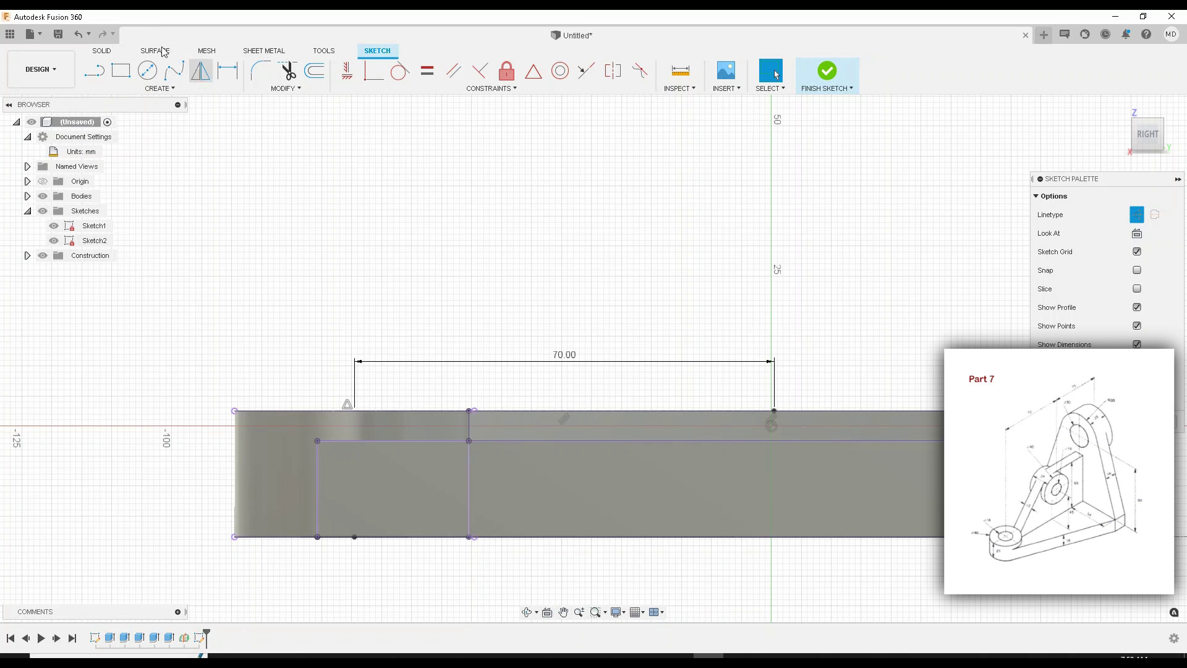
Step: Draw a 45 mm vertical construction line up from the 70 mm line's right end
{"action": "left_click", "coordinate": [91, 75]}
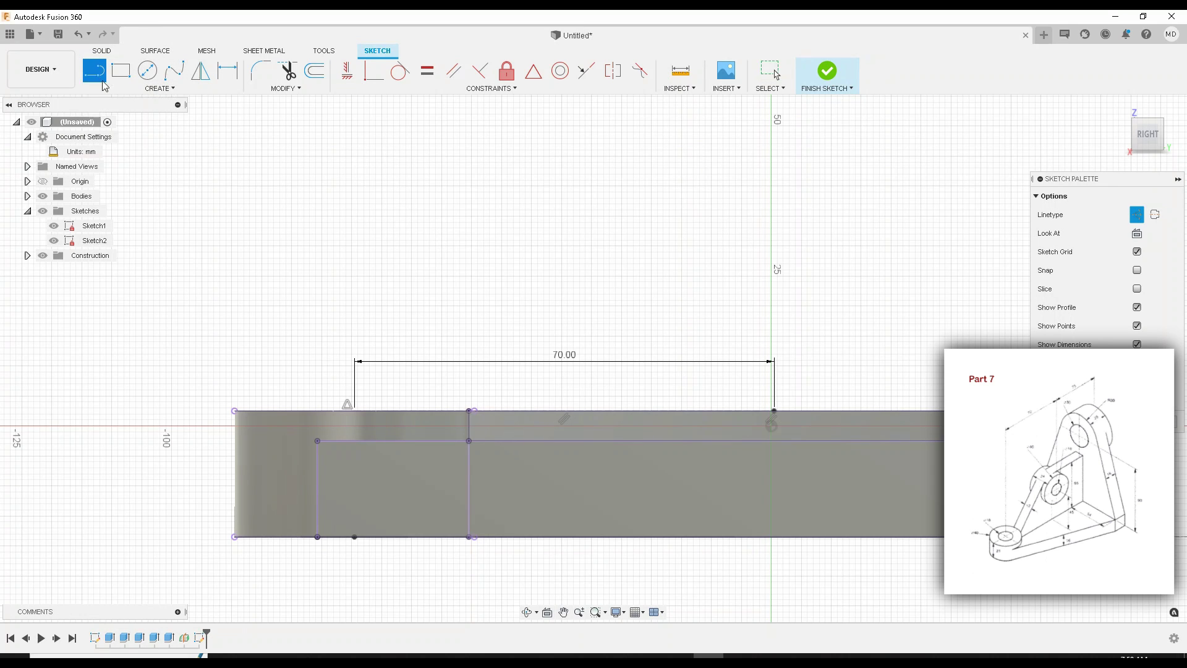
{"action": "middle_click_drag", "start_coordinate": [583, 345], "coordinate": [452, 321]}
{"action": "middle_click_drag", "start_coordinate": [600, 266], "coordinate": [586, 299]}
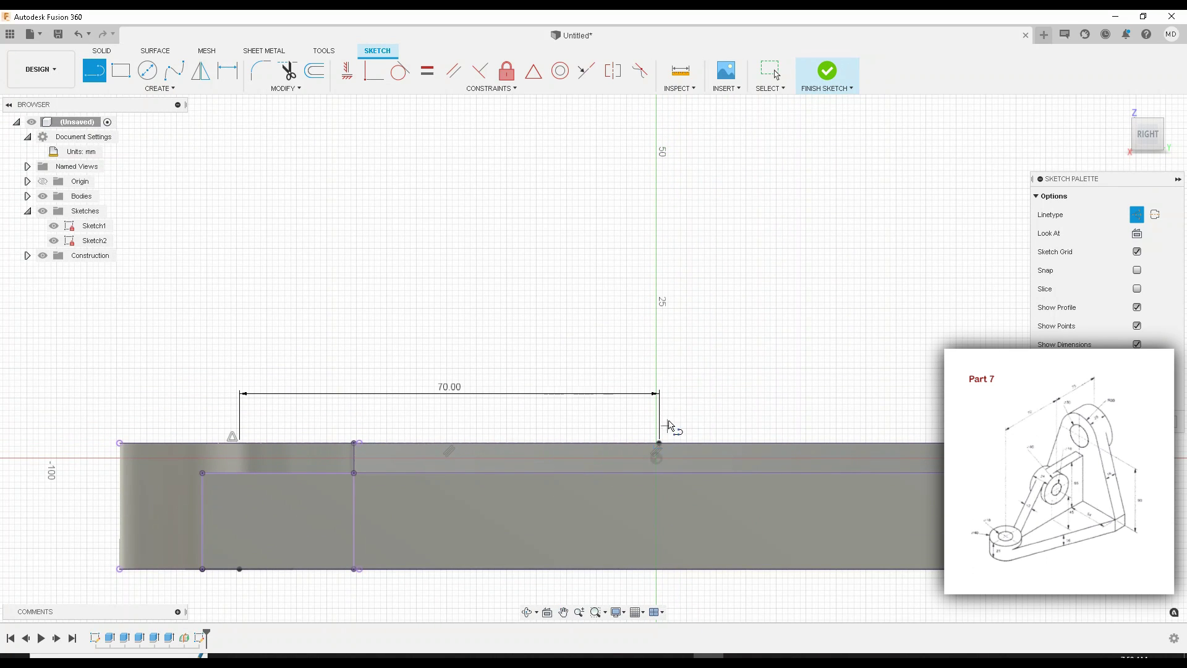
{"action": "left_click", "coordinate": [659, 446]}
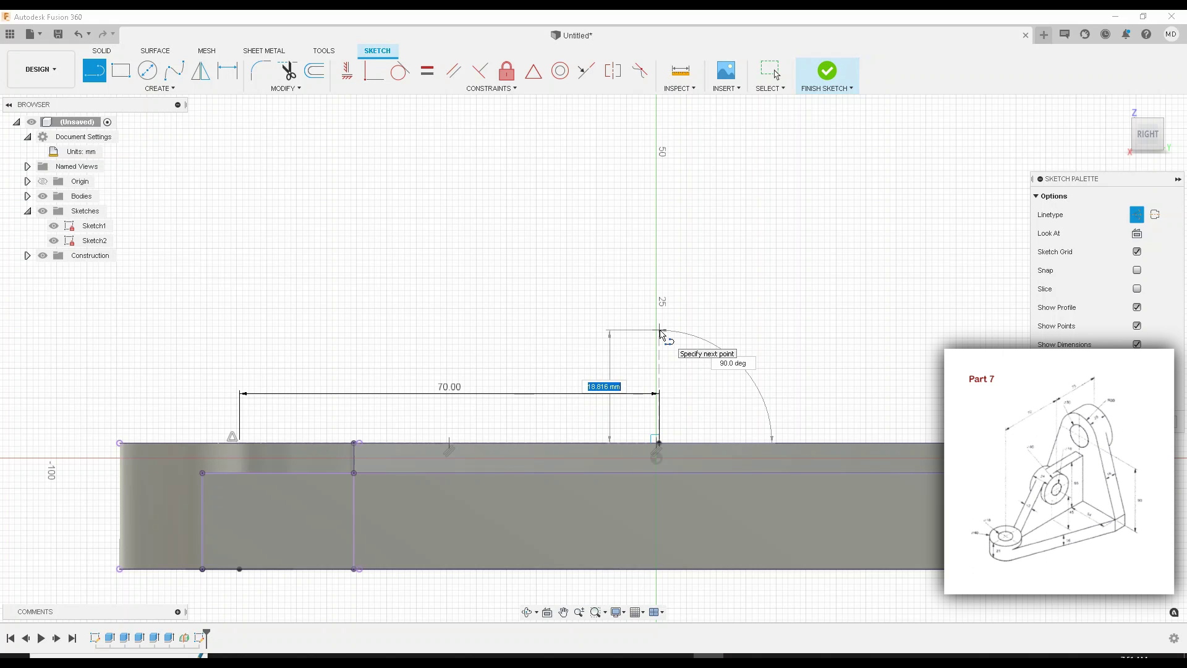
{"action": "type", "text": "45"}
{"action": "key", "text": "Return"}
{"action": "key", "text": "Escape"}
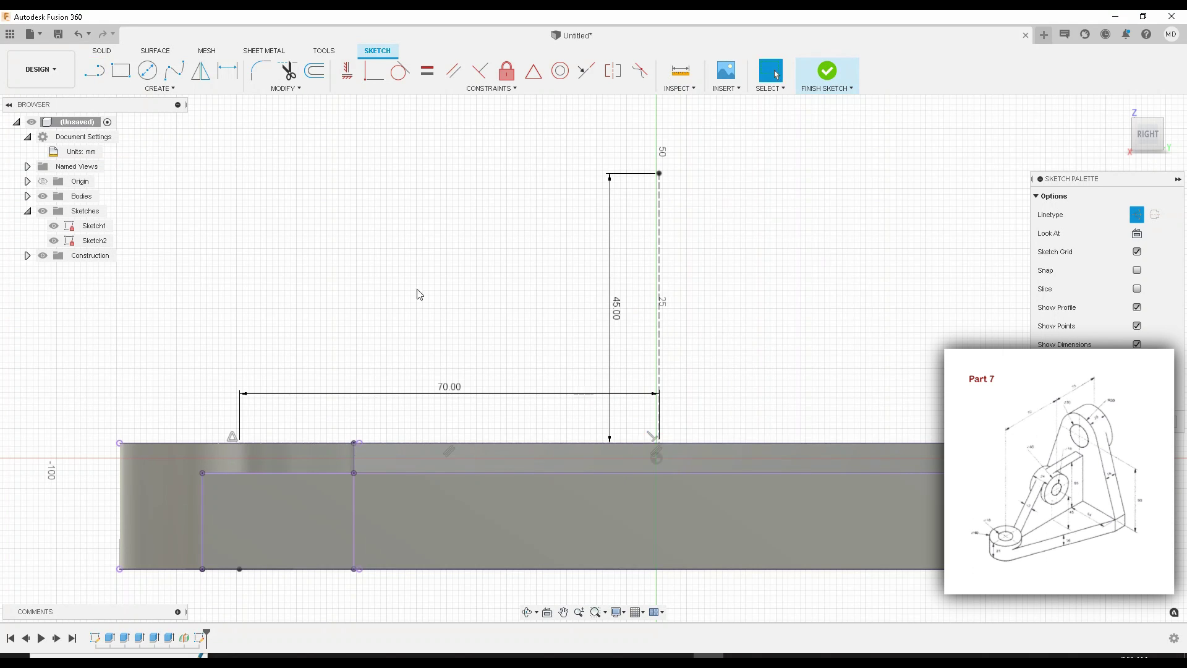
{"action": "middle_click_drag", "start_coordinate": [419, 295], "coordinate": [341, 361]}
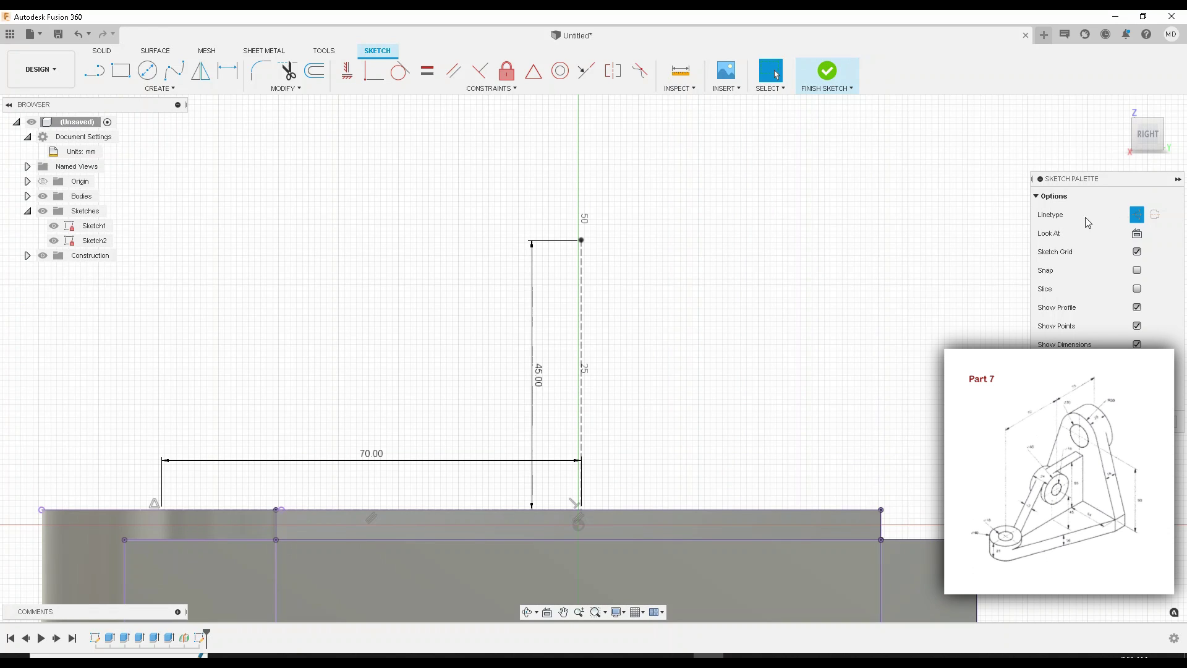
Step: Return to normal linetype and draw a 16 mm circle at the 45 mm line's top
{"action": "left_click", "coordinate": [1137, 214]}
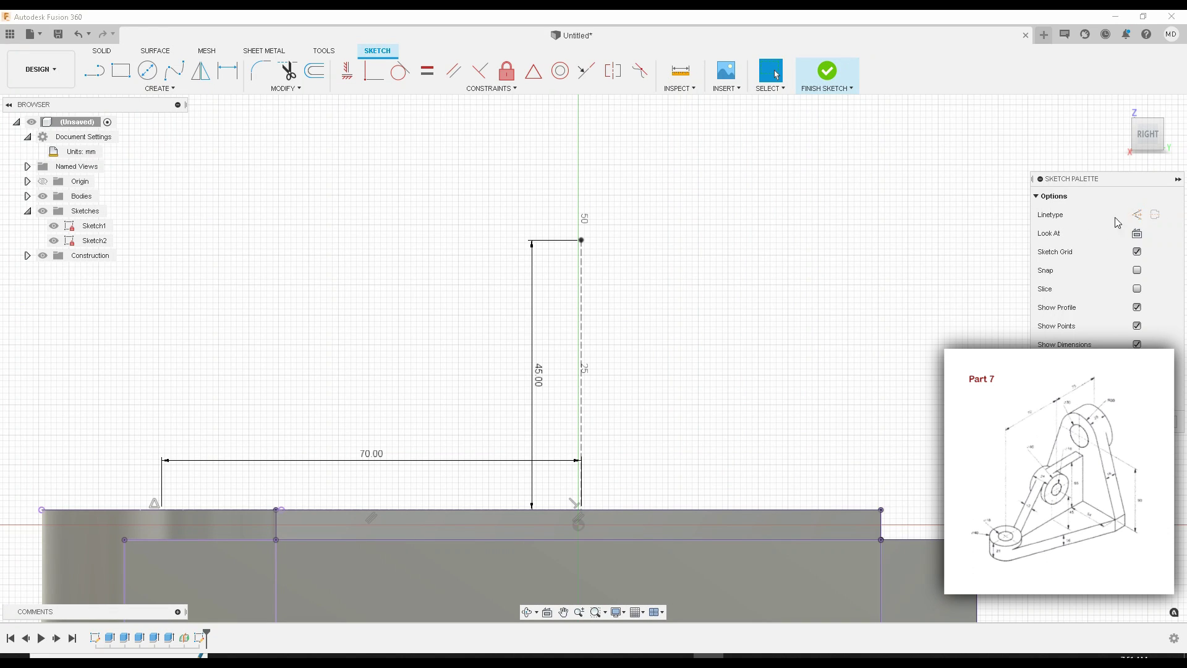
{"action": "left_click", "coordinate": [147, 70]}
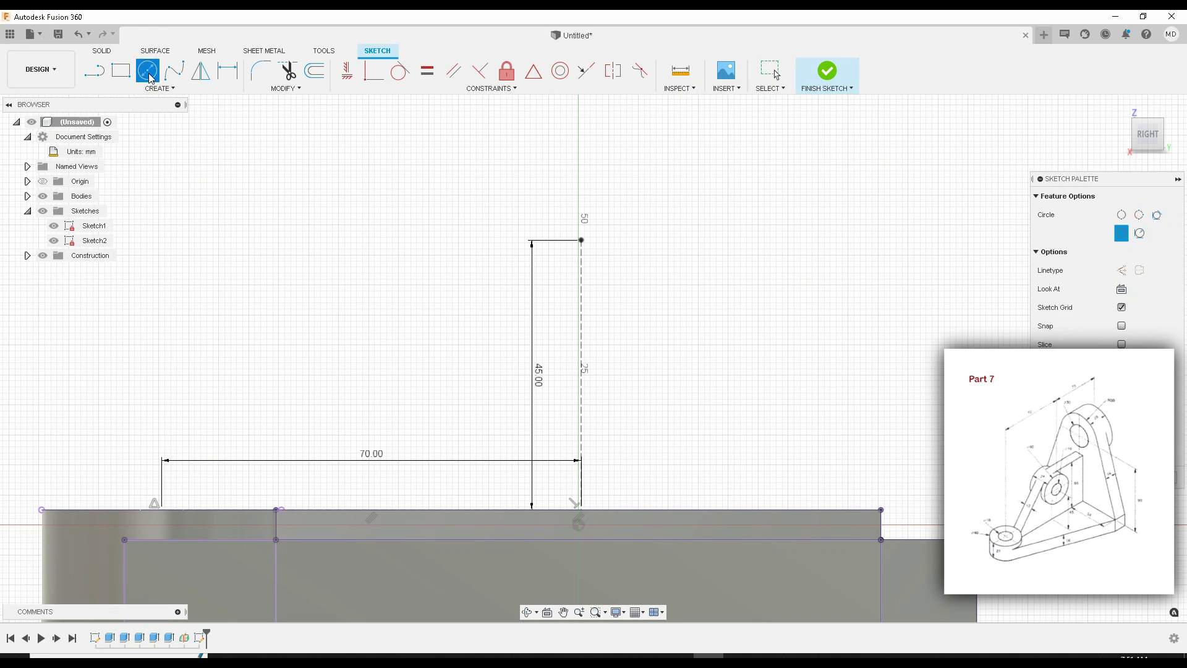
{"action": "left_click", "coordinate": [582, 240]}
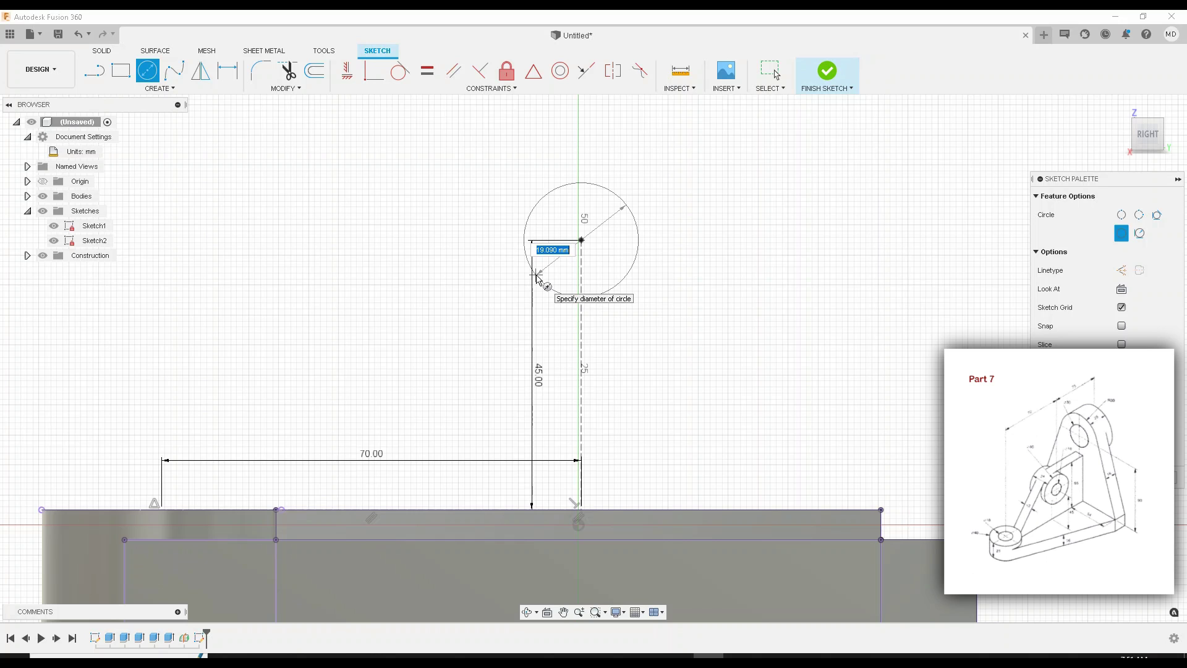
{"action": "type", "text": "16"}
{"action": "key", "text": "Return"}
{"action": "key", "text": "Escape"}
Step: Add a concentric 40 mm circle on the same centre point
{"action": "key", "text": "c"}
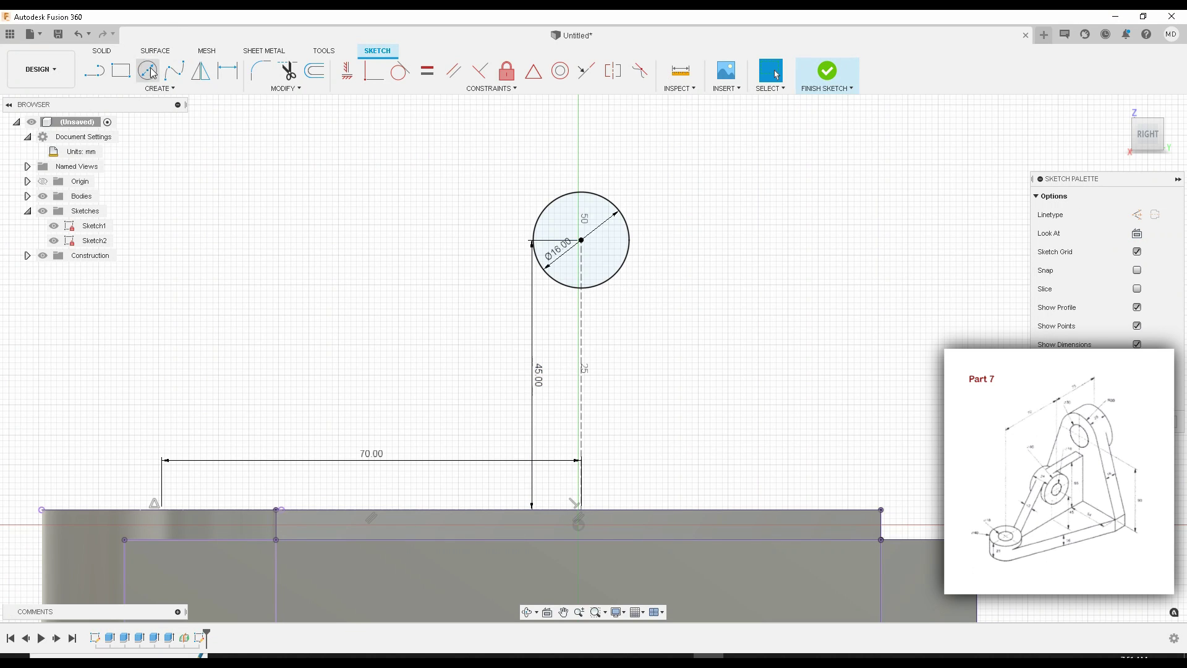
{"action": "left_click", "coordinate": [581, 240]}
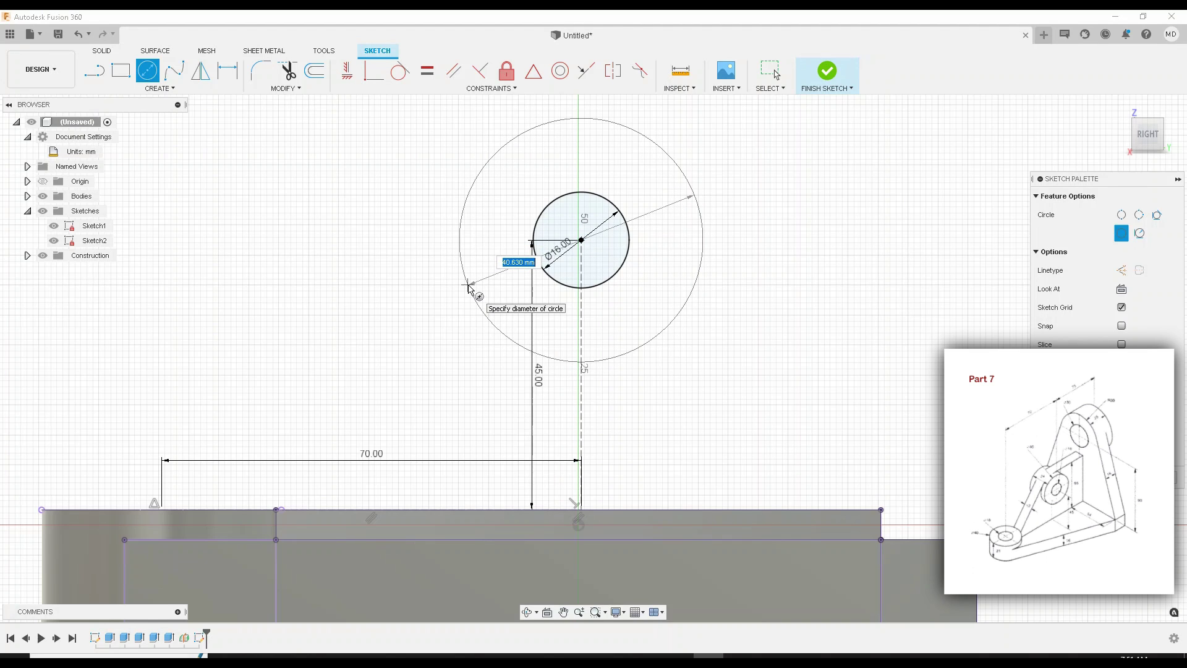
{"action": "type", "text": "40"}
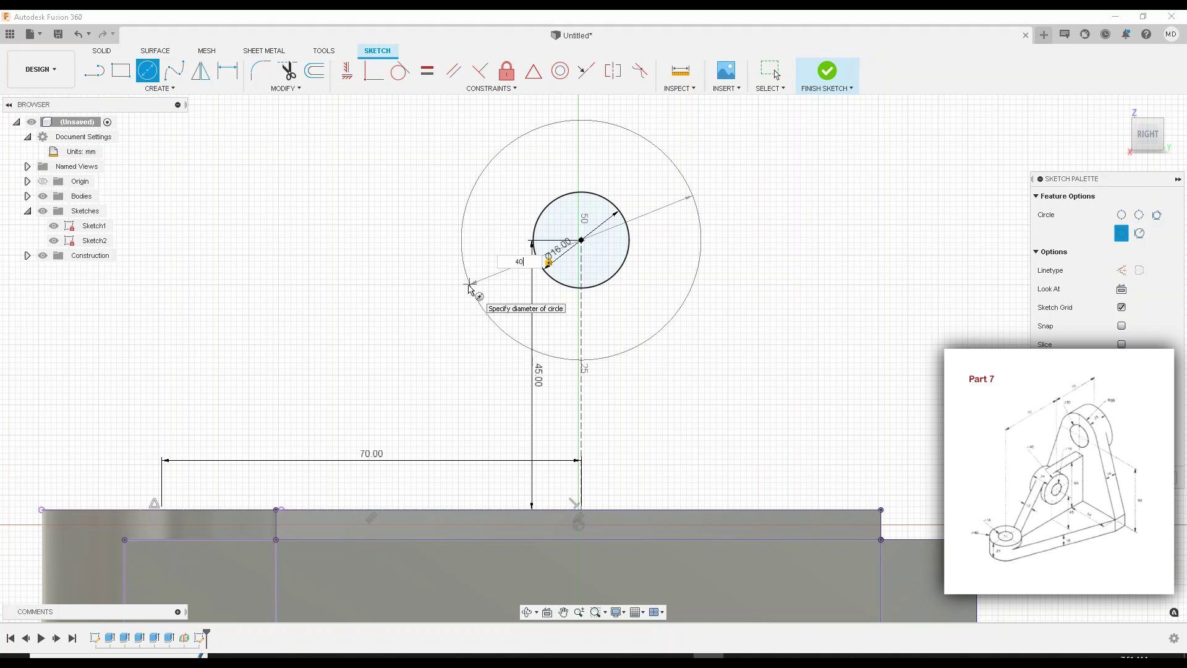
{"action": "key", "text": "Return"}
{"action": "key", "text": "Escape"}
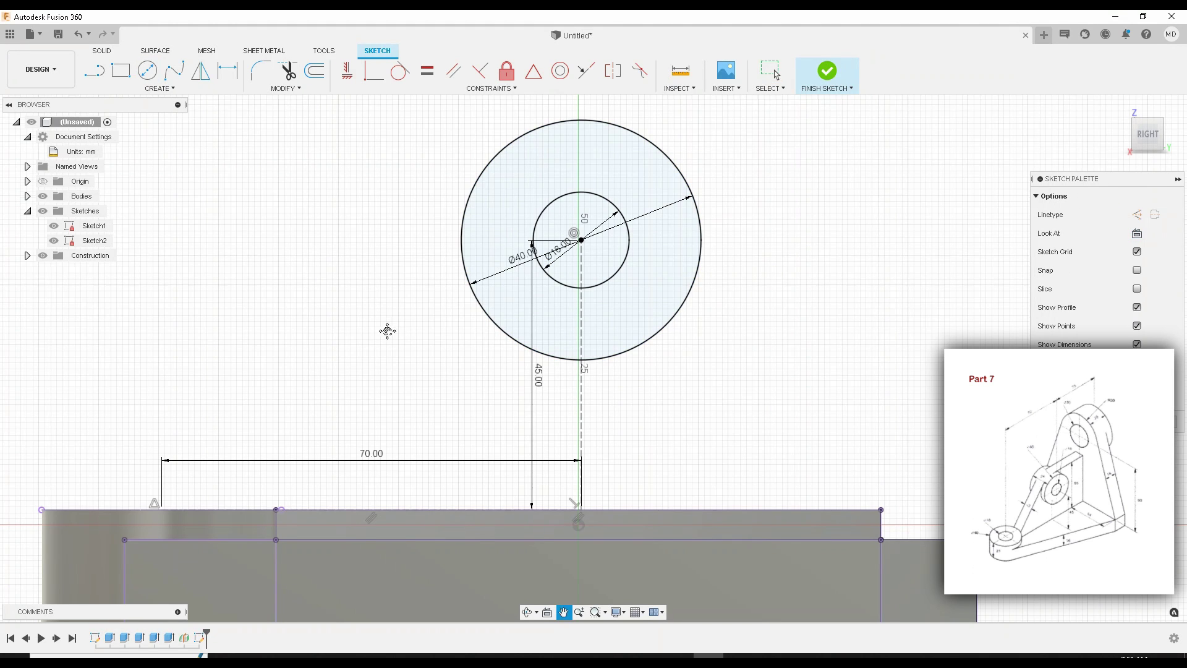
{"action": "middle_click_drag", "start_coordinate": [391, 332], "coordinate": [402, 335]}
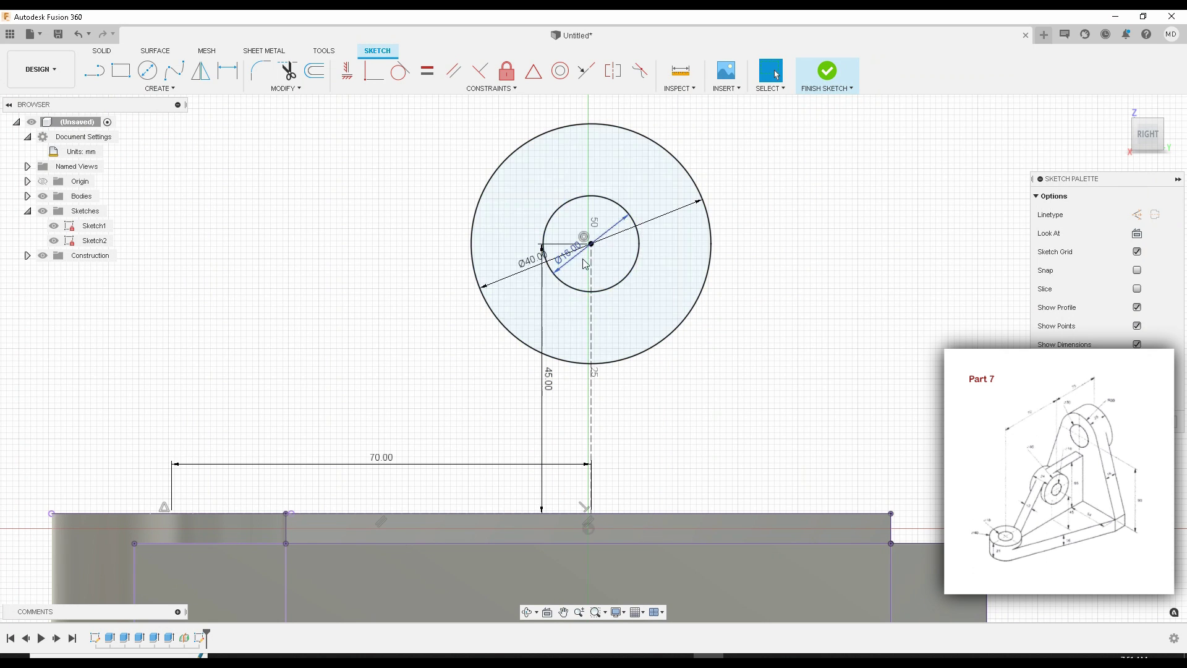
Step: Undo the two circles and the 45 mm line, keeping only the 70 mm line
{"action": "scroll", "coordinate": [411, 315], "scroll_direction": "down", "scroll_amount": 3}
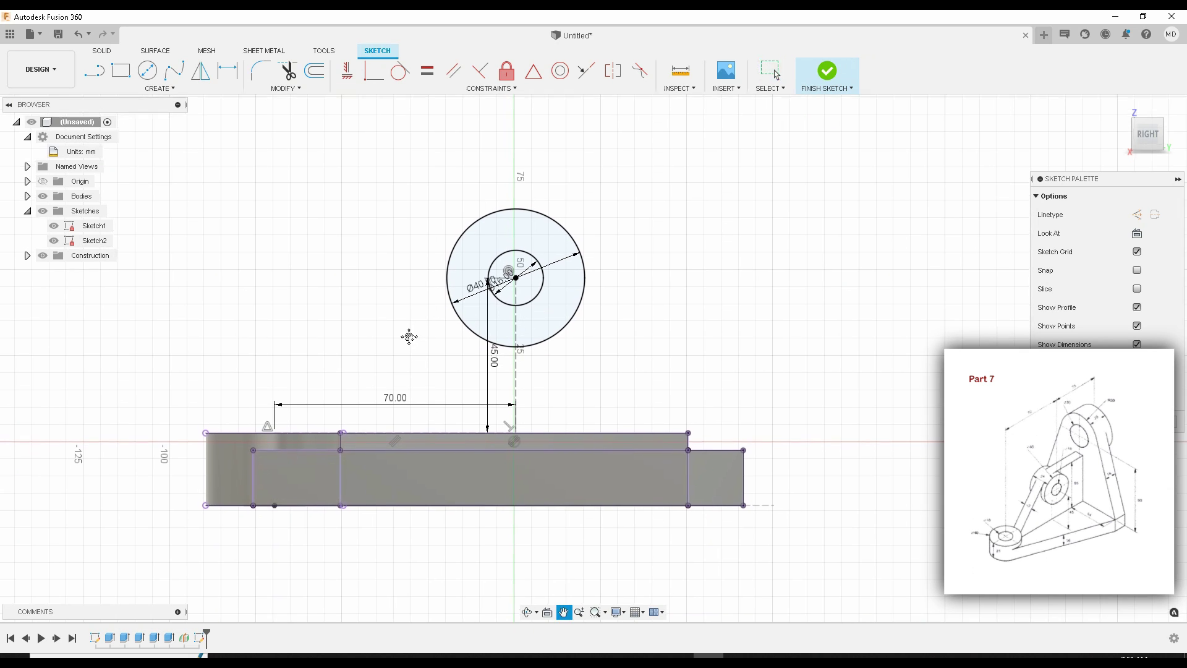
{"action": "middle_click_drag", "start_coordinate": [408, 334], "coordinate": [414, 356]}
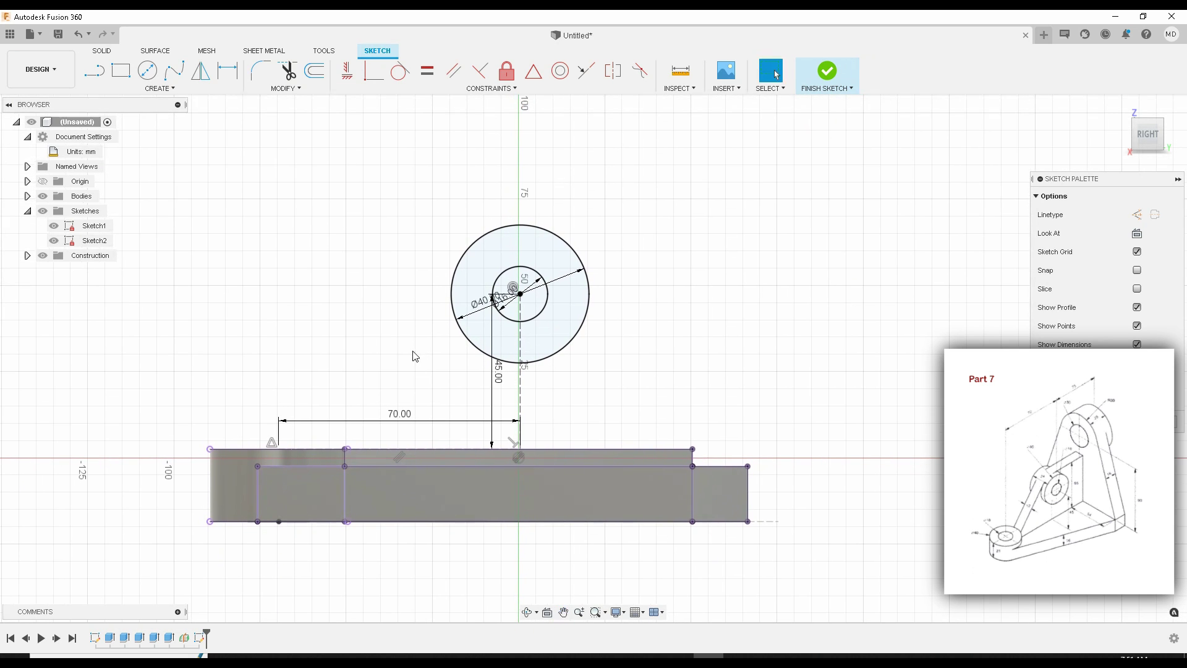
{"action": "left_click", "coordinate": [96, 73]}
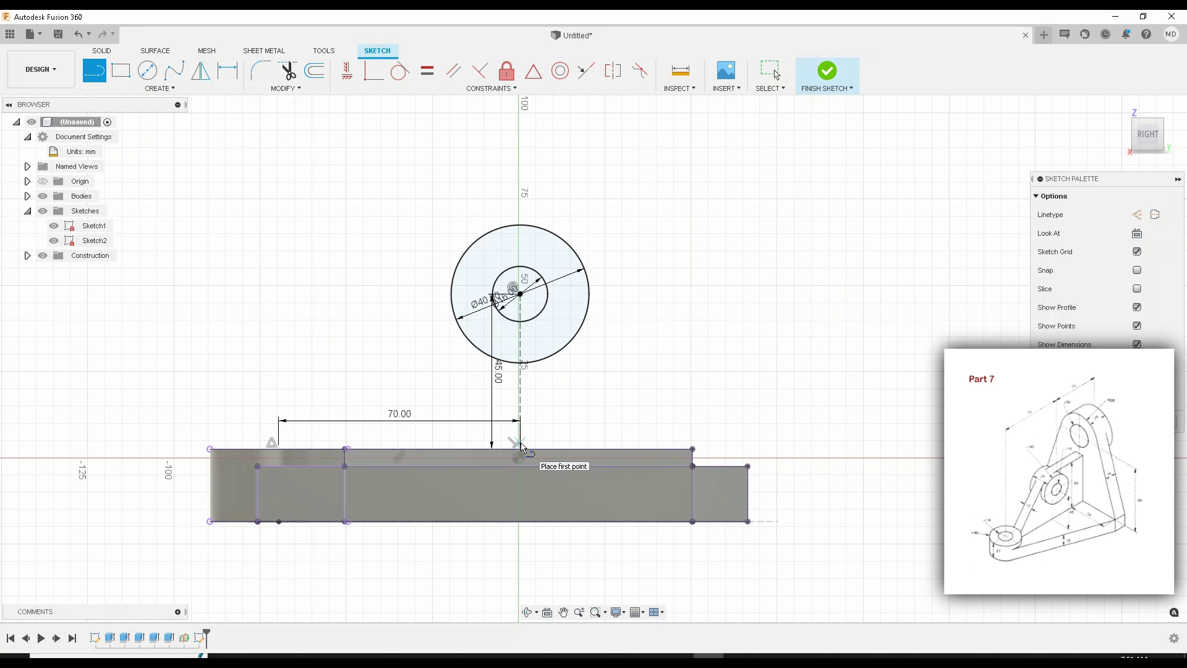
{"action": "key", "text": "Escape"}
{"action": "key", "text": "ctrl+z"}
{"action": "key", "text": "ctrl+z"}
{"action": "key", "text": "ctrl+z"}
{"action": "key", "text": "ctrl+z"}
{"action": "key", "text": "ctrl+z"}
{"action": "key", "text": "ctrl+z"}
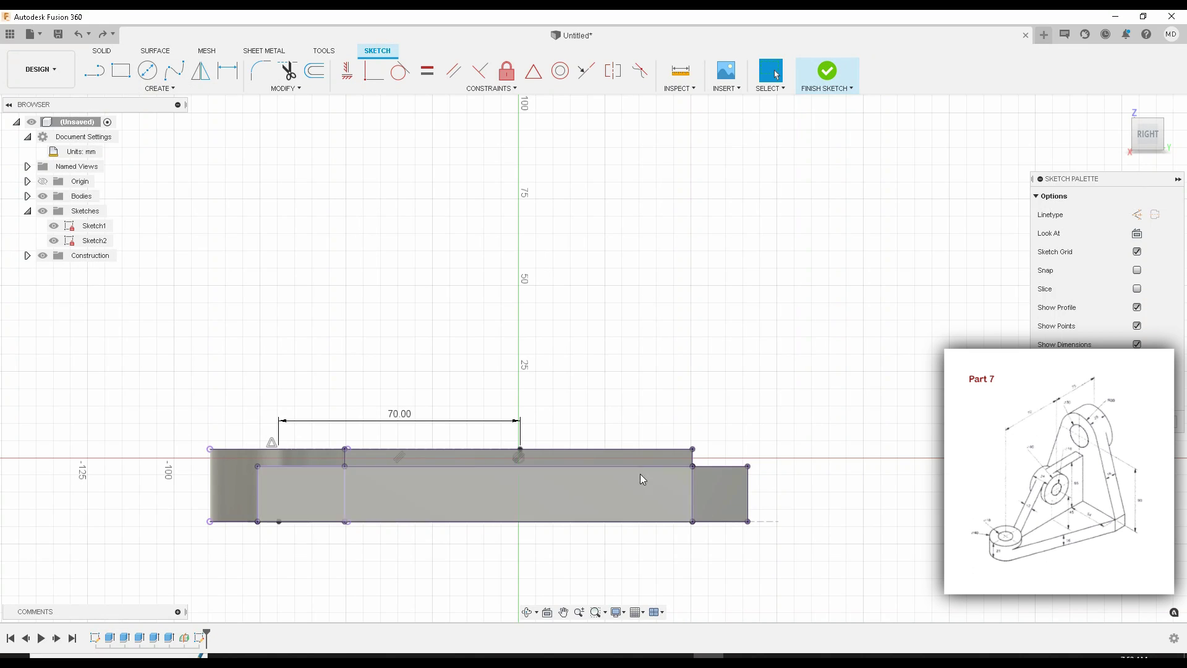
Step: Inspect the part, then return to the straight-on Right view with the Line tool active
{"action": "middle_click_drag", "start_coordinate": [253, 473], "coordinate": [272, 450]}
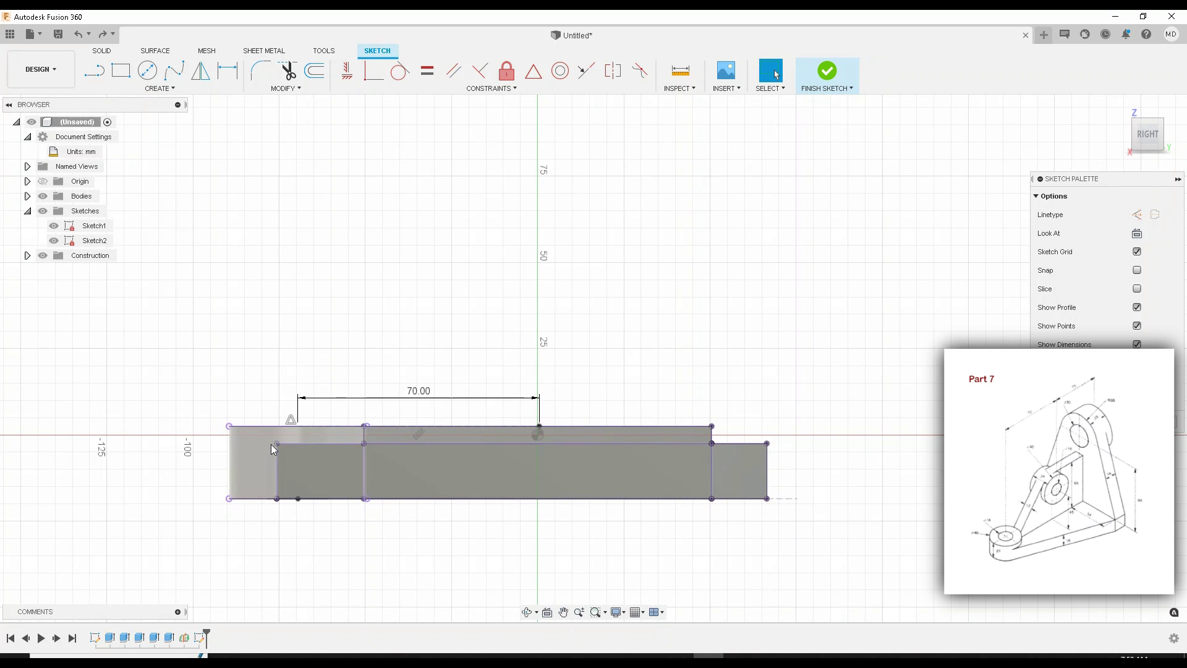
{"action": "scroll", "coordinate": [293, 442], "scroll_direction": "up", "scroll_amount": 2}
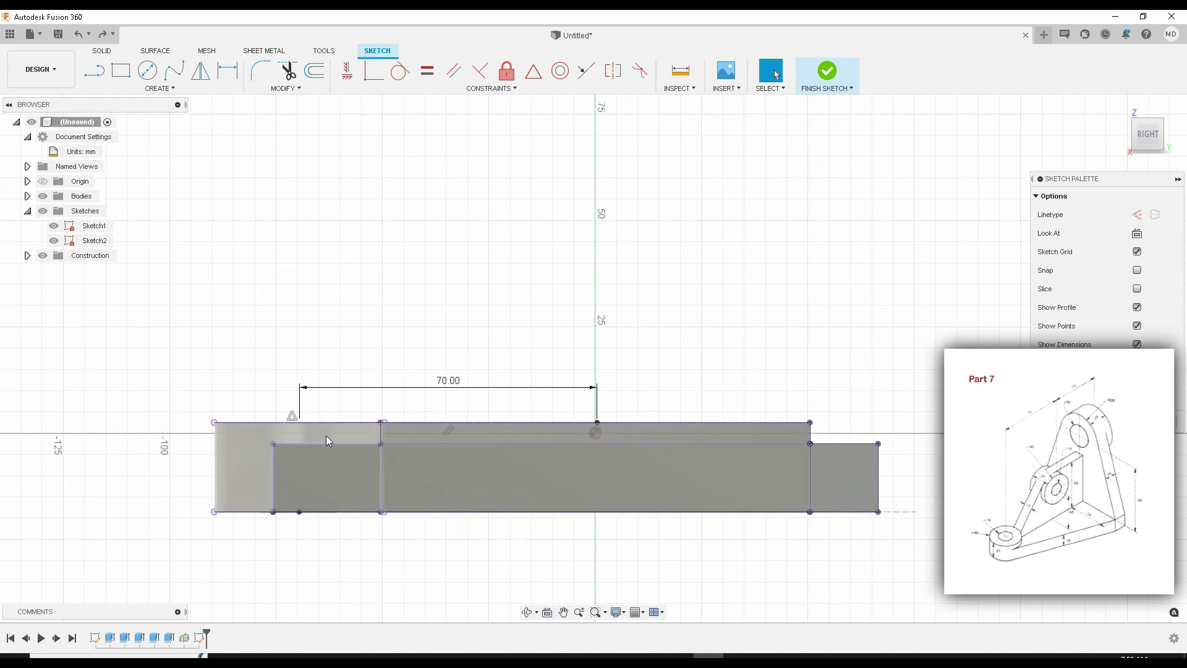
{"action": "middle_click_drag", "start_coordinate": [314, 403], "coordinate": [307, 401]}
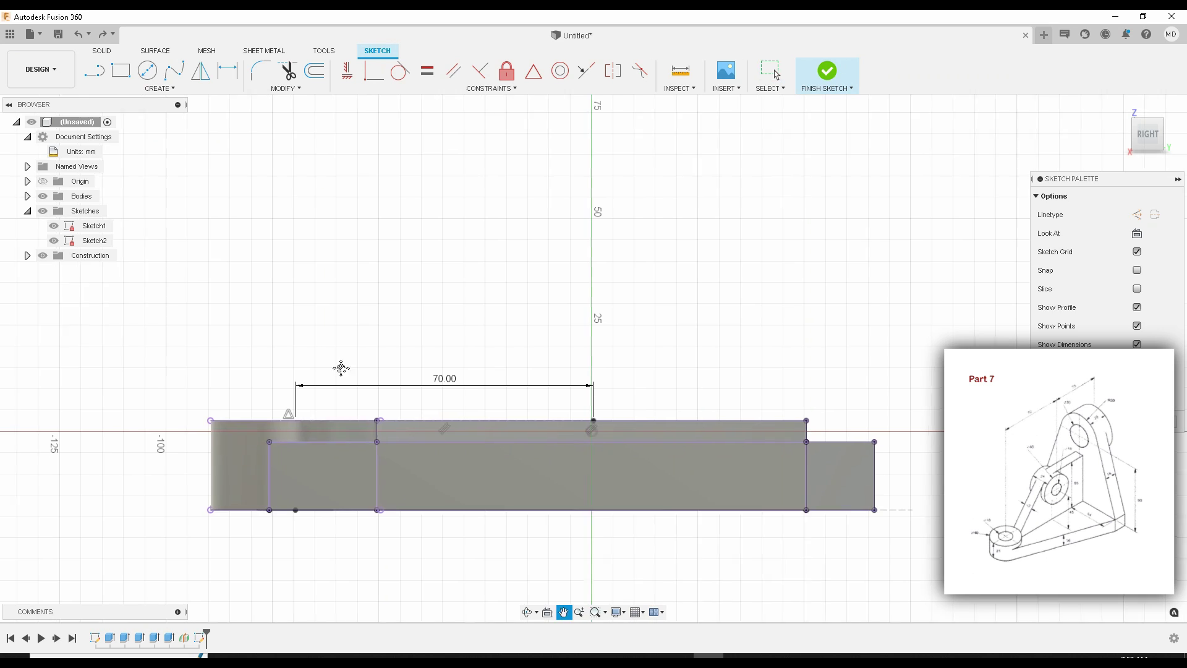
{"action": "mouse_move", "coordinate": [339, 369]}
{"action": "middle_mouse_down"}
{"action": "mouse_move", "coordinate": [379, 361]}
{"action": "mouse_move", "coordinate": [392, 373]}
{"action": "mouse_move", "coordinate": [395, 363]}
{"action": "mouse_move", "coordinate": [416, 402]}
{"action": "mouse_move", "coordinate": [406, 406]}
{"action": "mouse_move", "coordinate": [381, 298]}
{"action": "middle_mouse_up"}
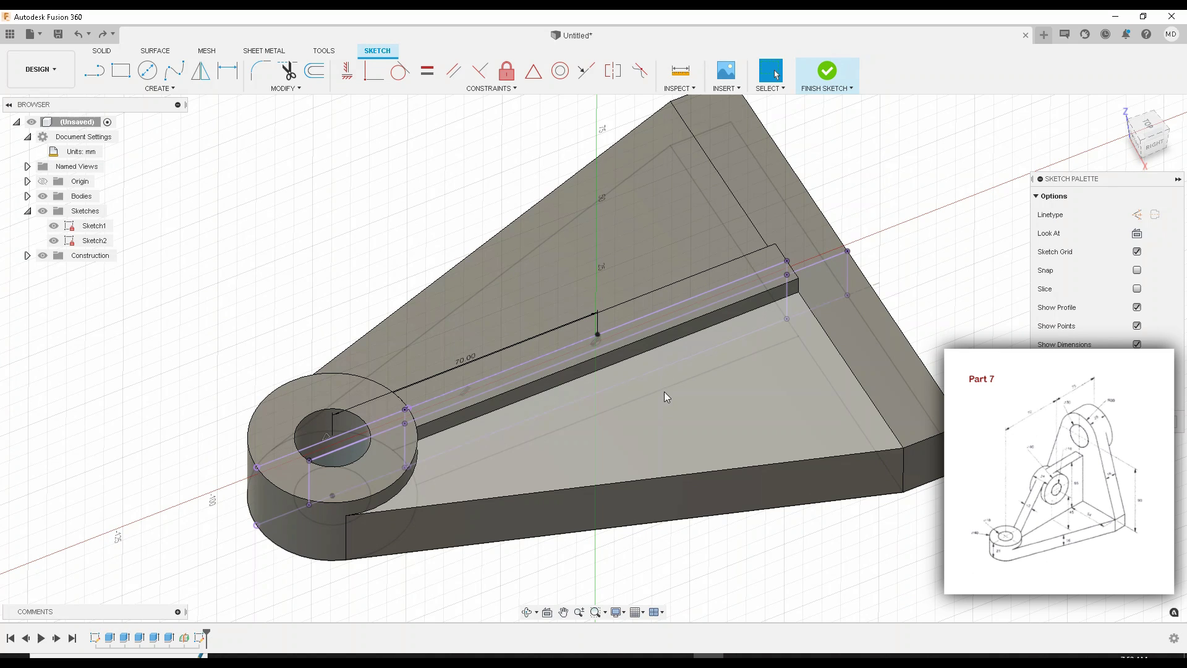
{"action": "left_click", "coordinate": [1155, 146]}
{"action": "key", "text": "l"}
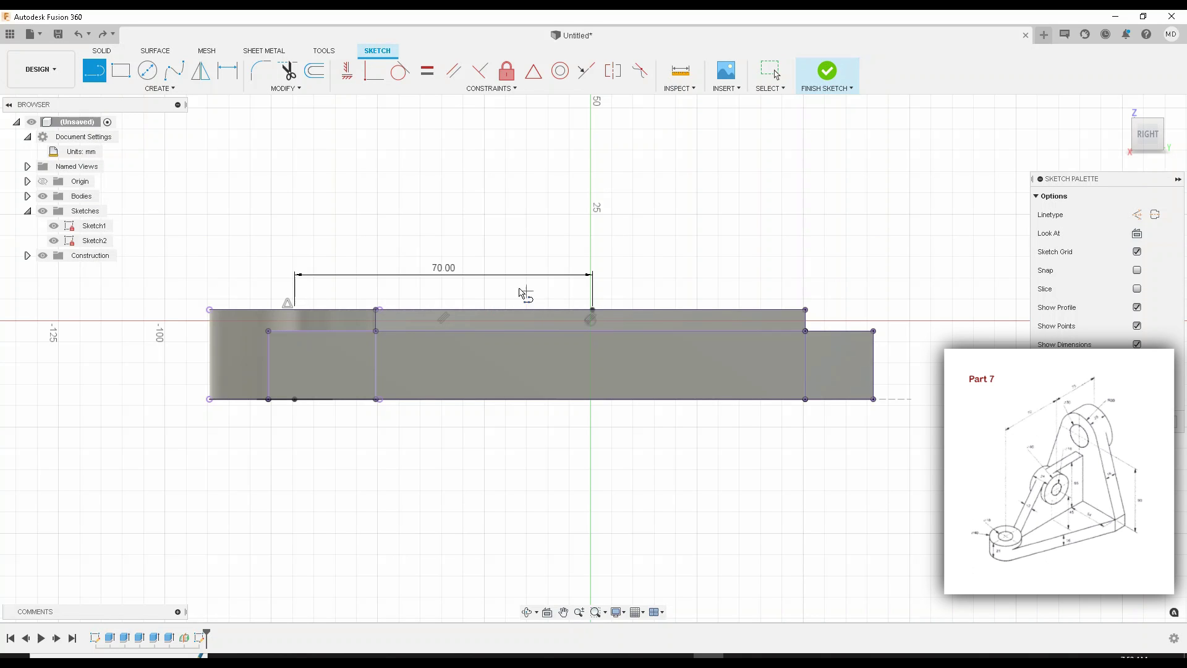
{"action": "scroll", "coordinate": [590, 310], "scroll_direction": "up", "scroll_amount": 2}
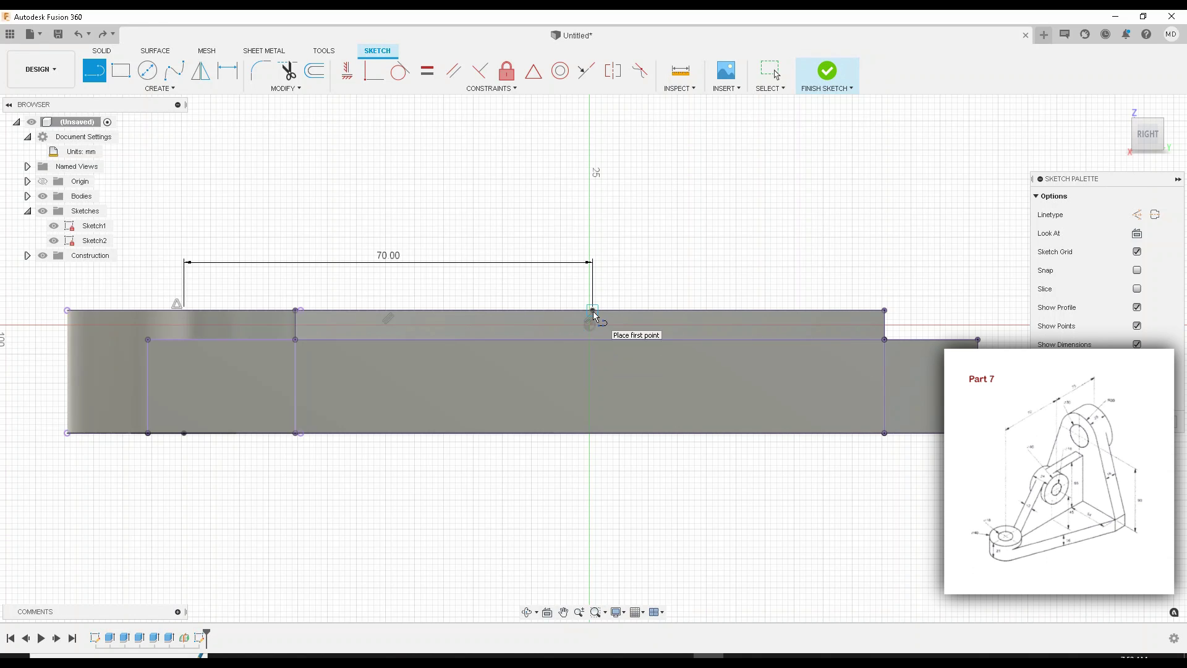
Step: Set linetype to Construction and draw a short 5 mm vertical segment at 90° at the 70.00 point
{"action": "left_click", "coordinate": [1140, 216]}
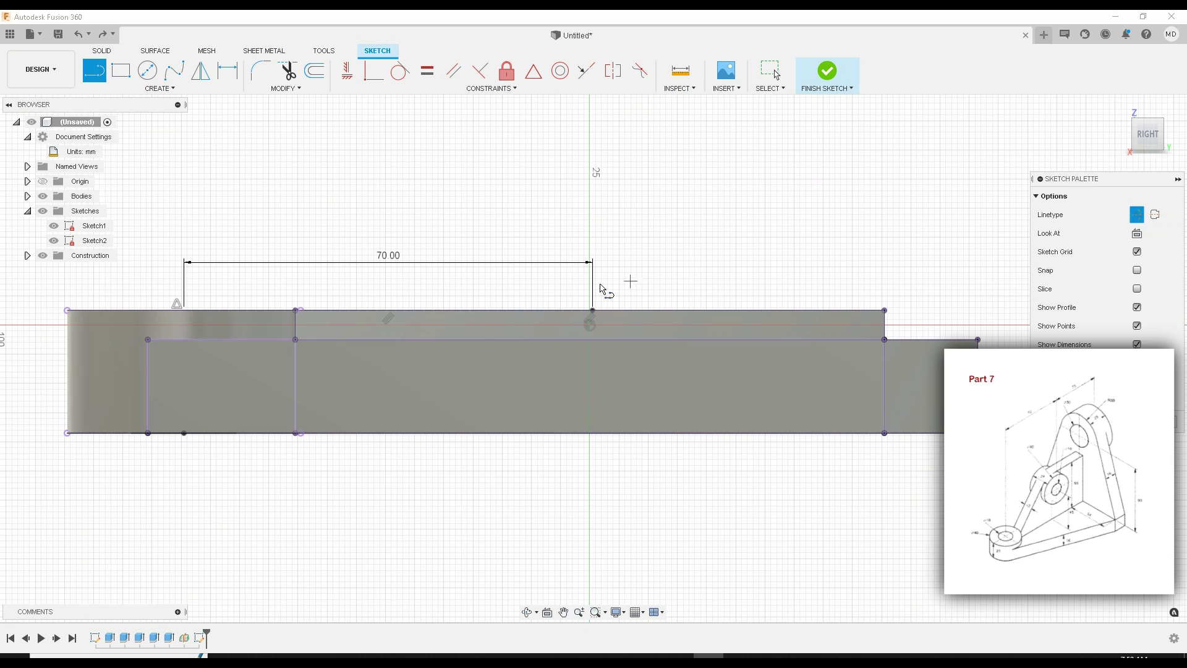
{"action": "left_click", "coordinate": [592, 317]}
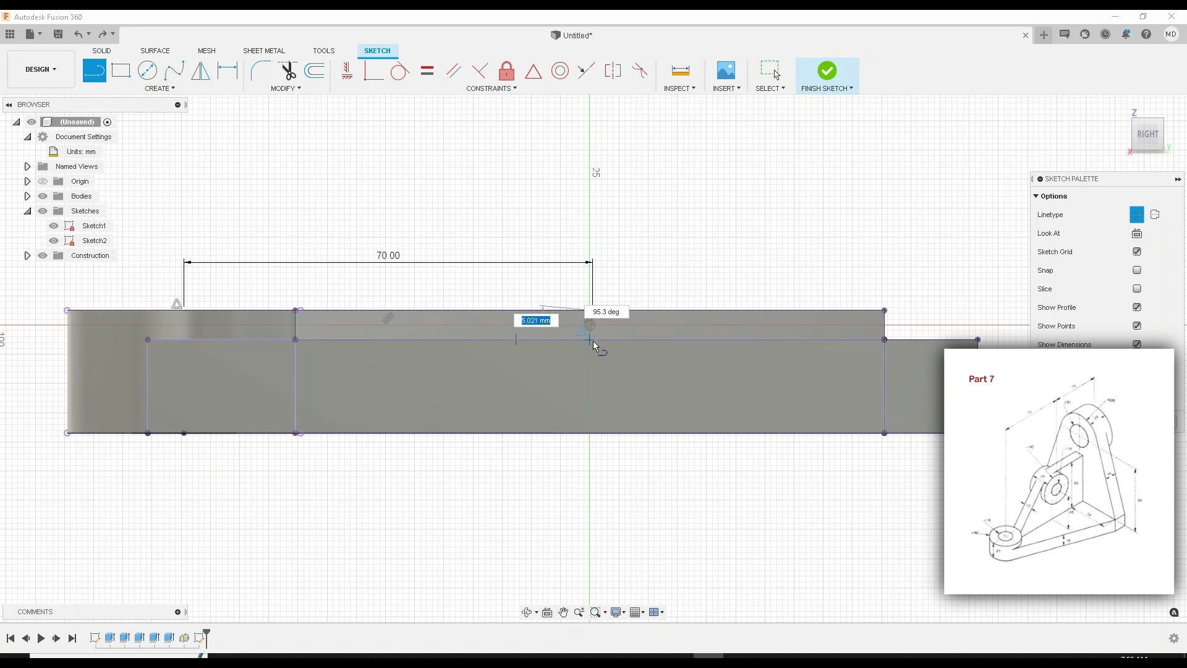
{"action": "scroll", "coordinate": [592, 337], "scroll_direction": "up", "scroll_amount": 3}
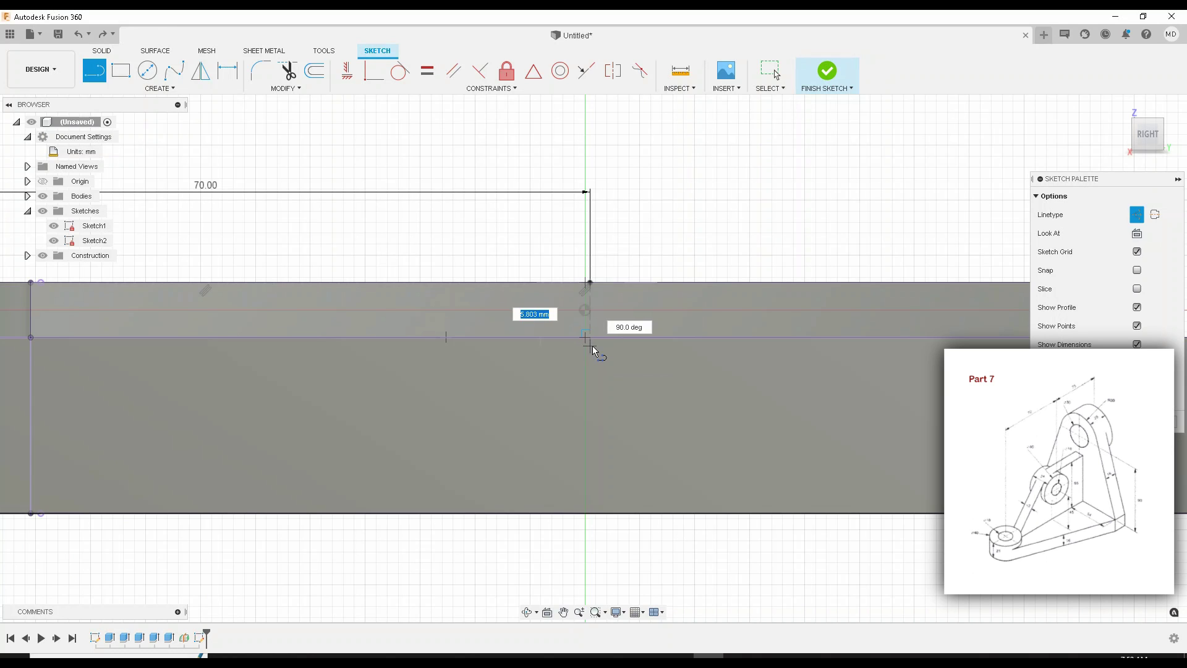
{"action": "left_click", "coordinate": [592, 348]}
{"action": "key", "text": "Escape"}
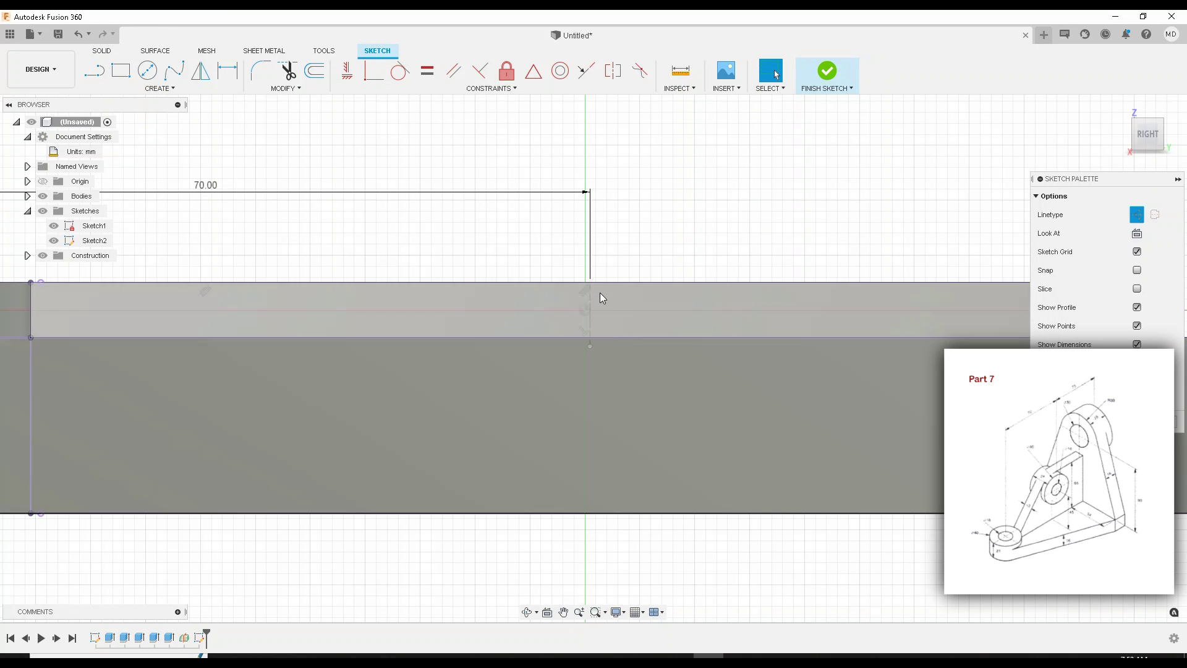
{"action": "left_click", "coordinate": [94, 71]}
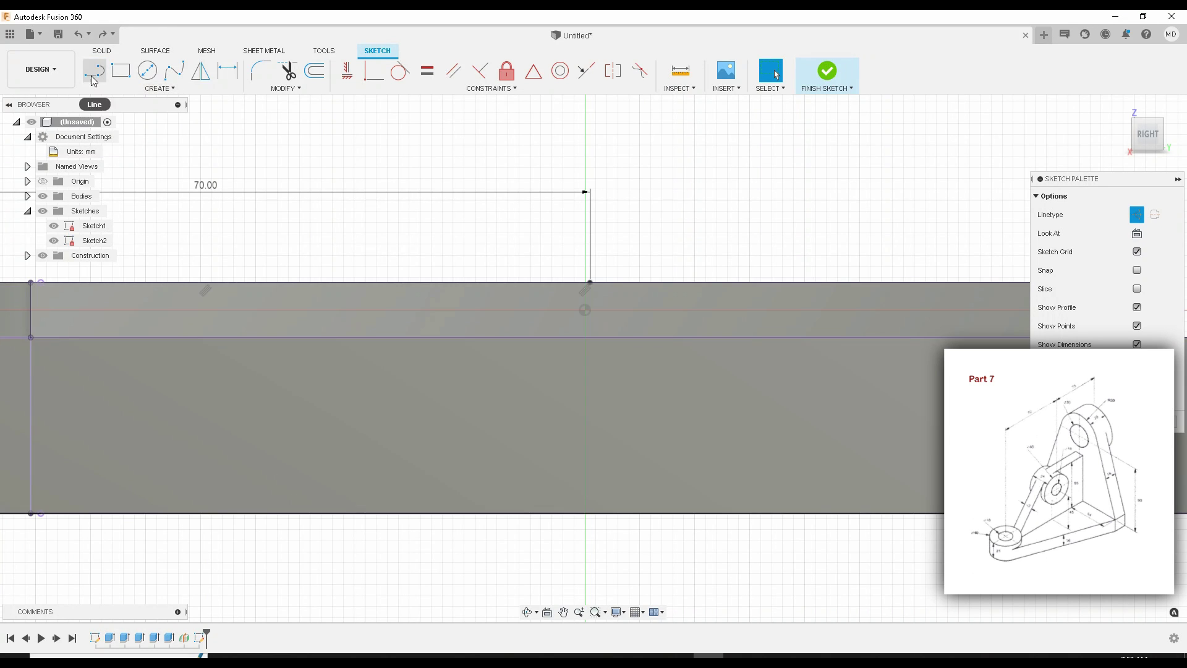
{"action": "left_click", "coordinate": [589, 283]}
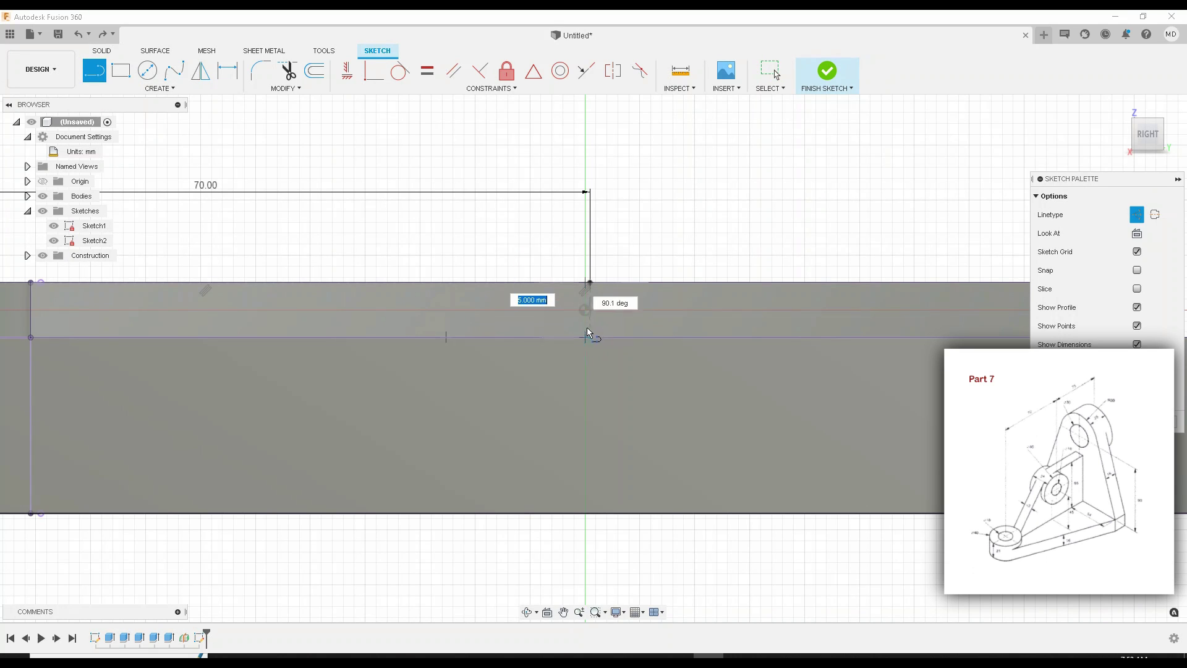
{"action": "key", "text": "Tab"}
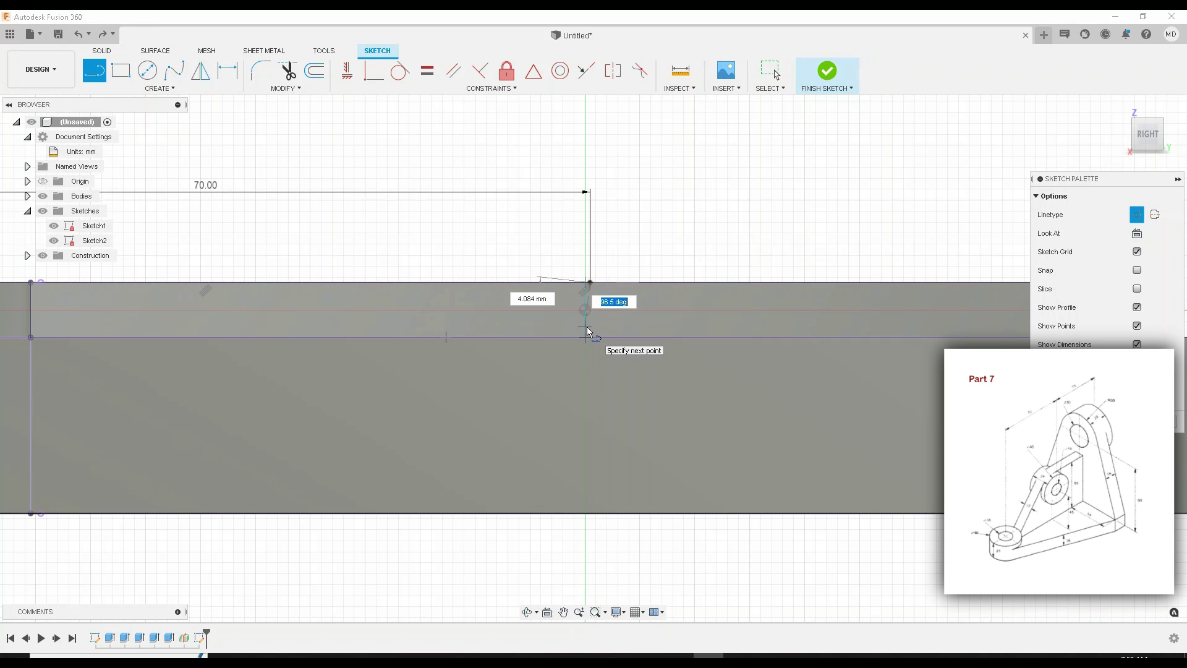
{"action": "type", "text": "90"}
{"action": "key", "text": "Tab"}
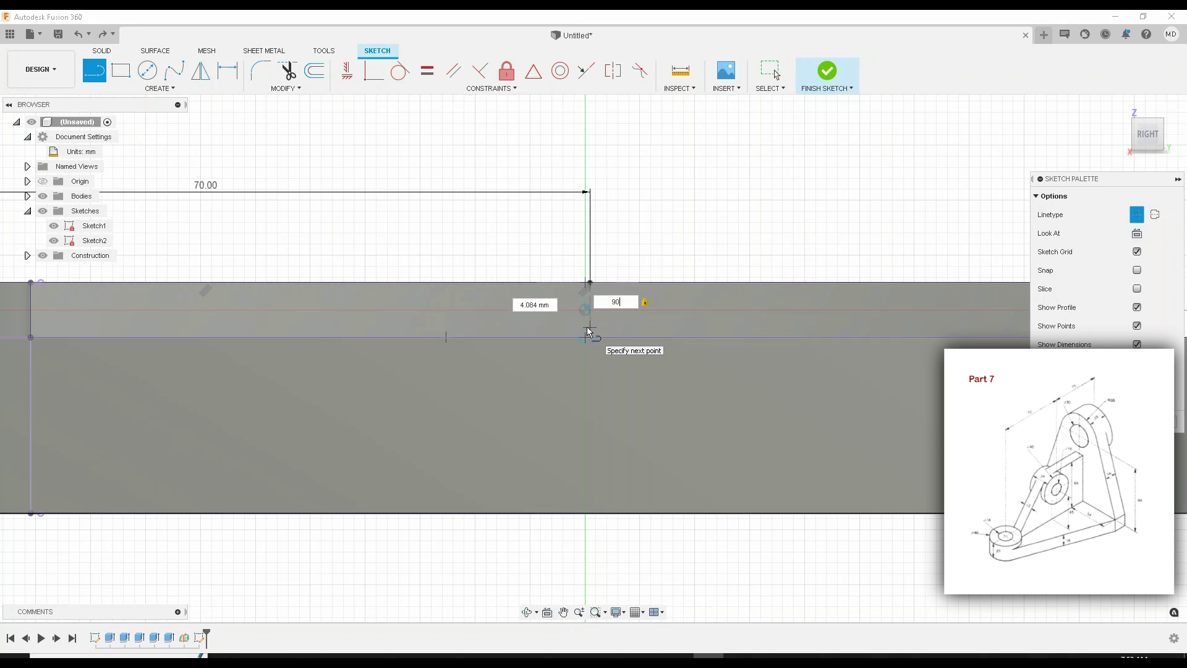
{"action": "key", "text": "Tab"}
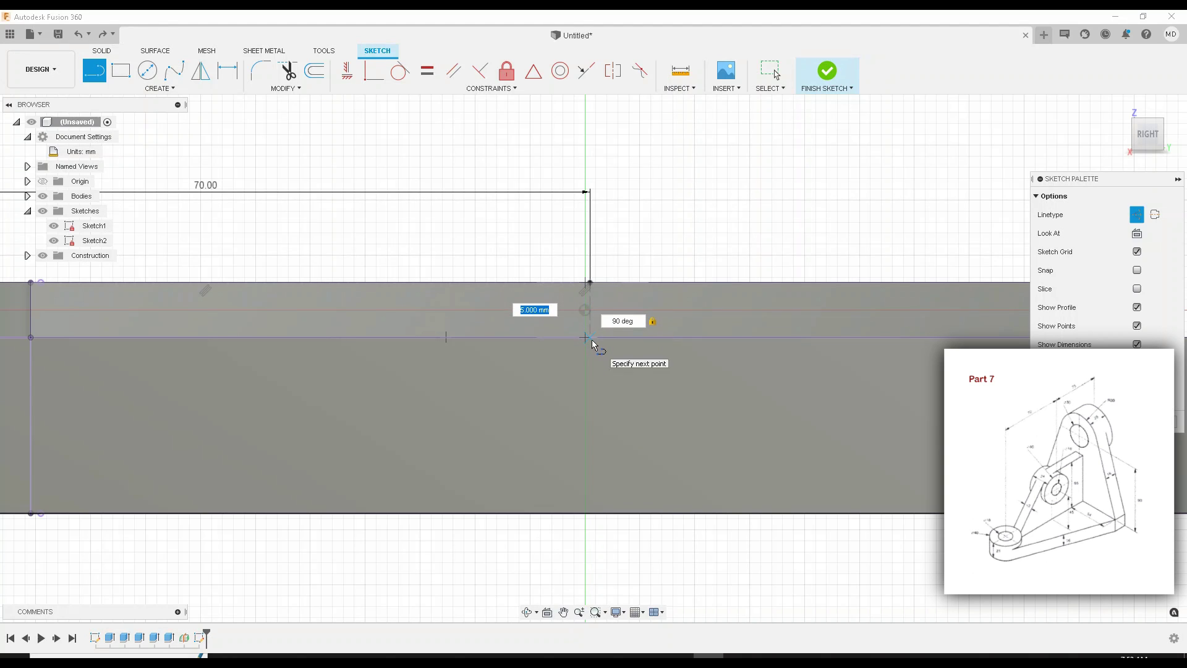
{"action": "double_click", "coordinate": [592, 339]}
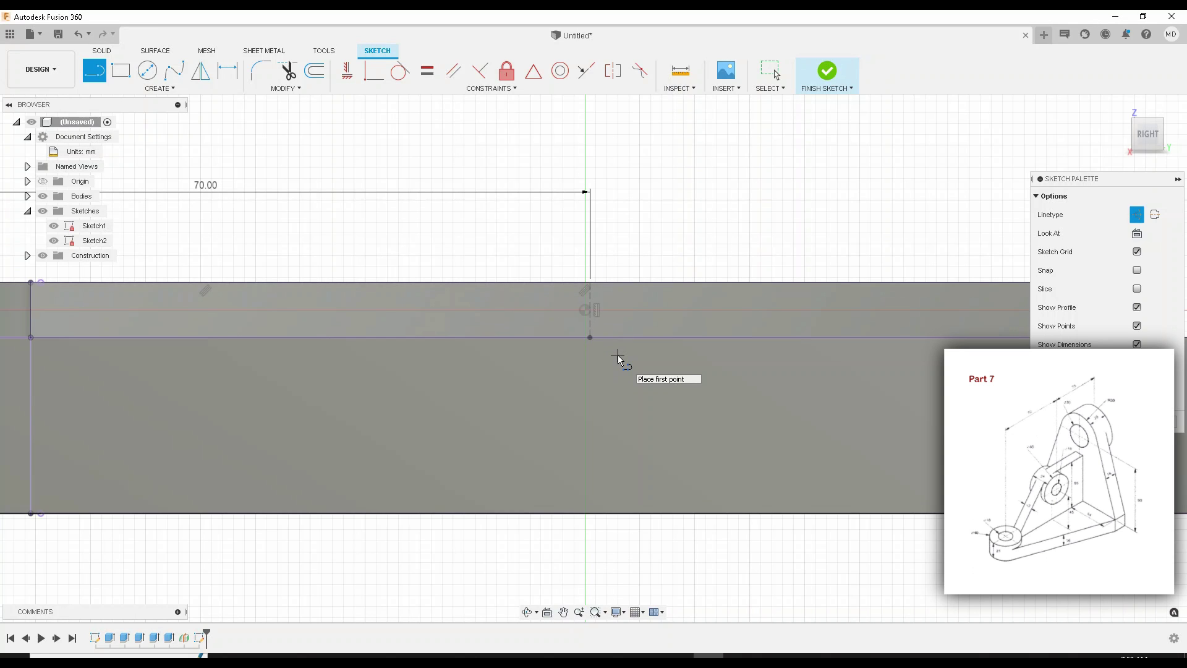
Step: Draw a 45 mm vertical construction line above the 70.00 point for the boss centre
{"action": "middle_click_drag", "start_coordinate": [587, 298], "coordinate": [587, 316]}
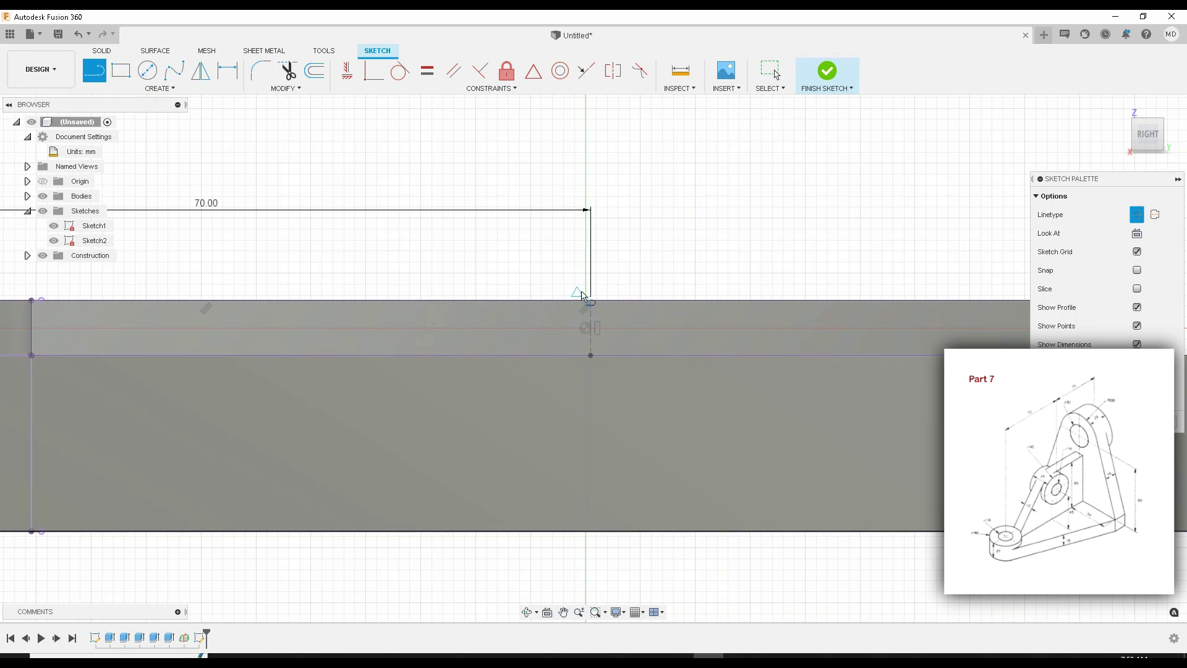
{"action": "left_click", "coordinate": [592, 357]}
{"action": "middle_click_drag", "start_coordinate": [600, 193], "coordinate": [615, 349]}
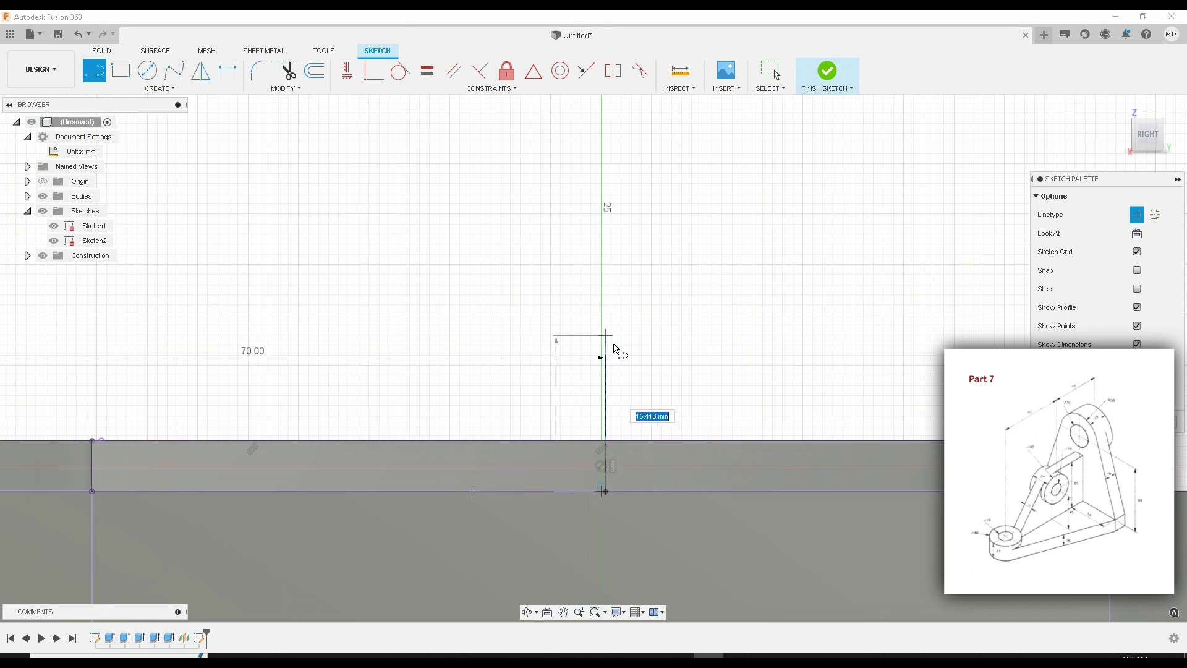
{"action": "left_click", "coordinate": [605, 358]}
{"action": "left_click", "coordinate": [604, 491]}
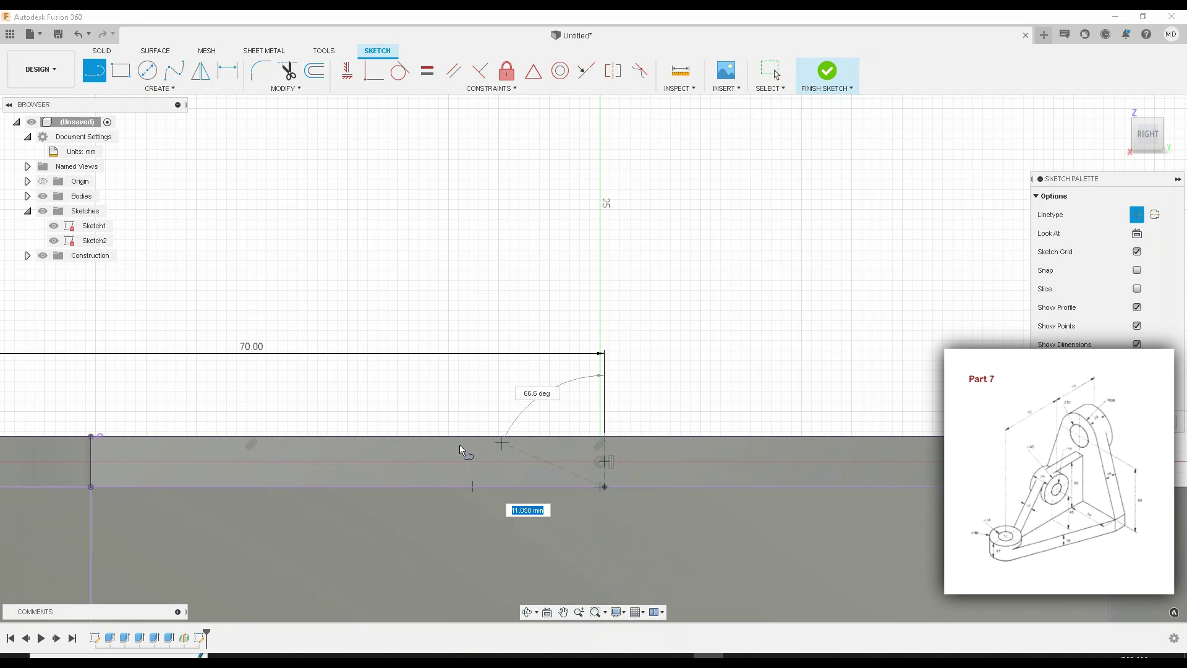
{"action": "scroll", "coordinate": [459, 444], "scroll_direction": "down", "scroll_amount": 2}
{"action": "scroll", "coordinate": [480, 388], "scroll_direction": "up", "scroll_amount": 2}
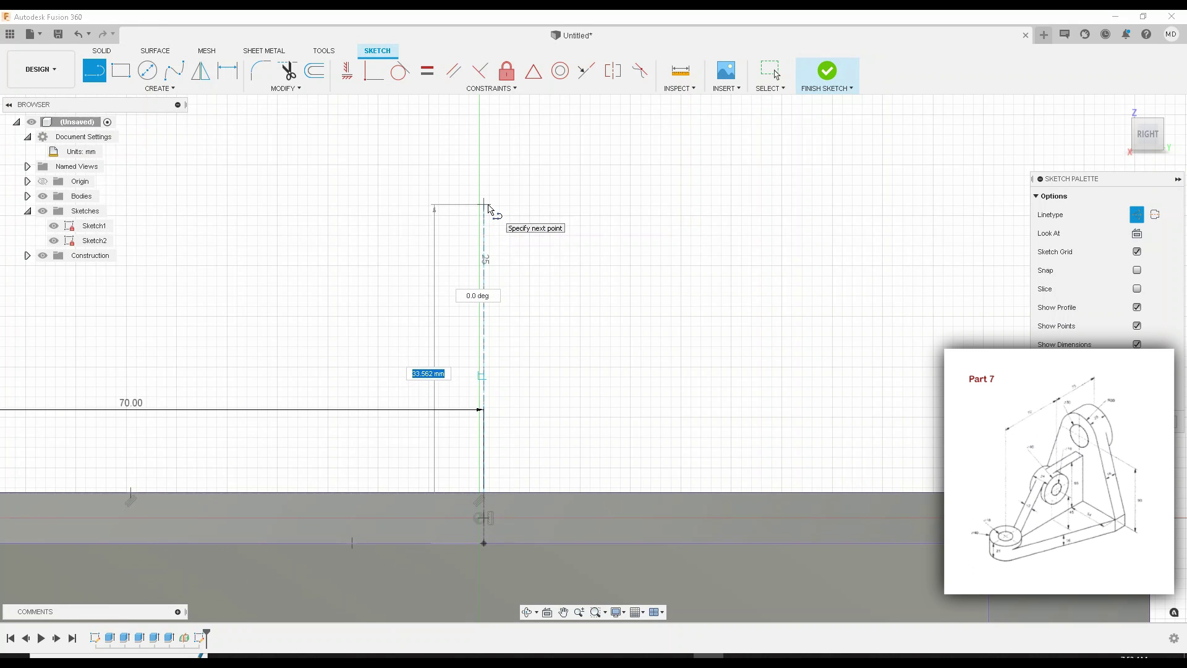
{"action": "type", "text": "45"}
{"action": "key", "text": "Return"}
{"action": "key", "text": "Escape"}
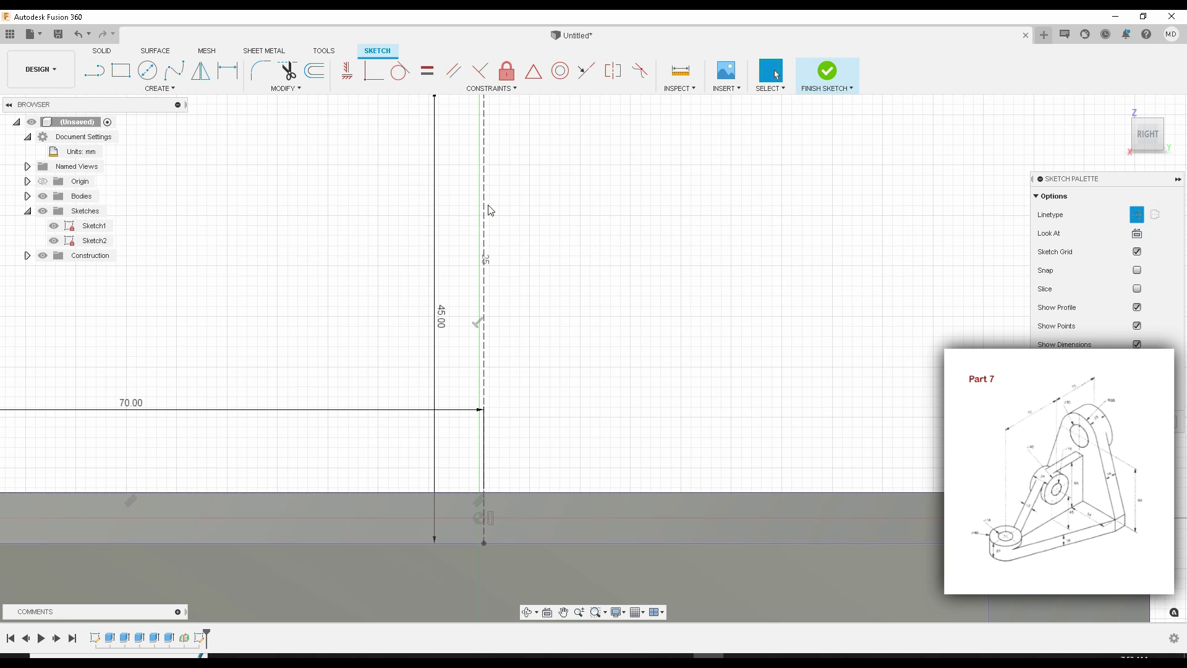
{"action": "scroll", "coordinate": [525, 254], "scroll_direction": "down", "scroll_amount": 4}
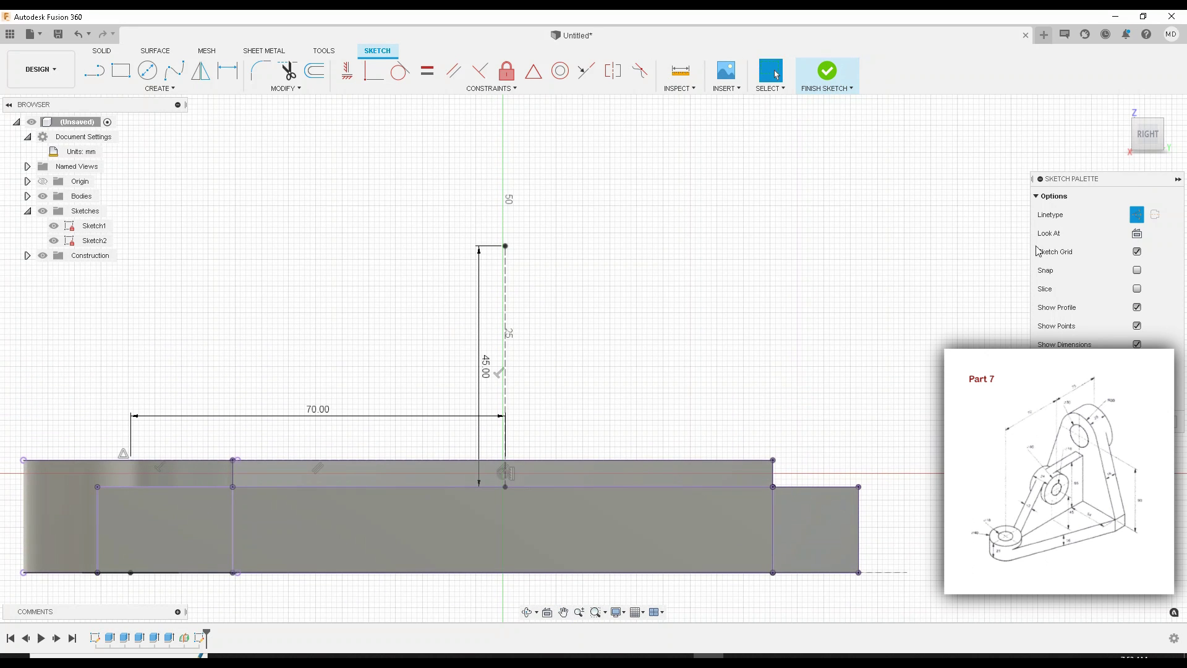
Step: Draw concentric 16 mm and 40 mm diameter circles at the 45 mm line's top end
{"action": "left_click", "coordinate": [146, 73]}
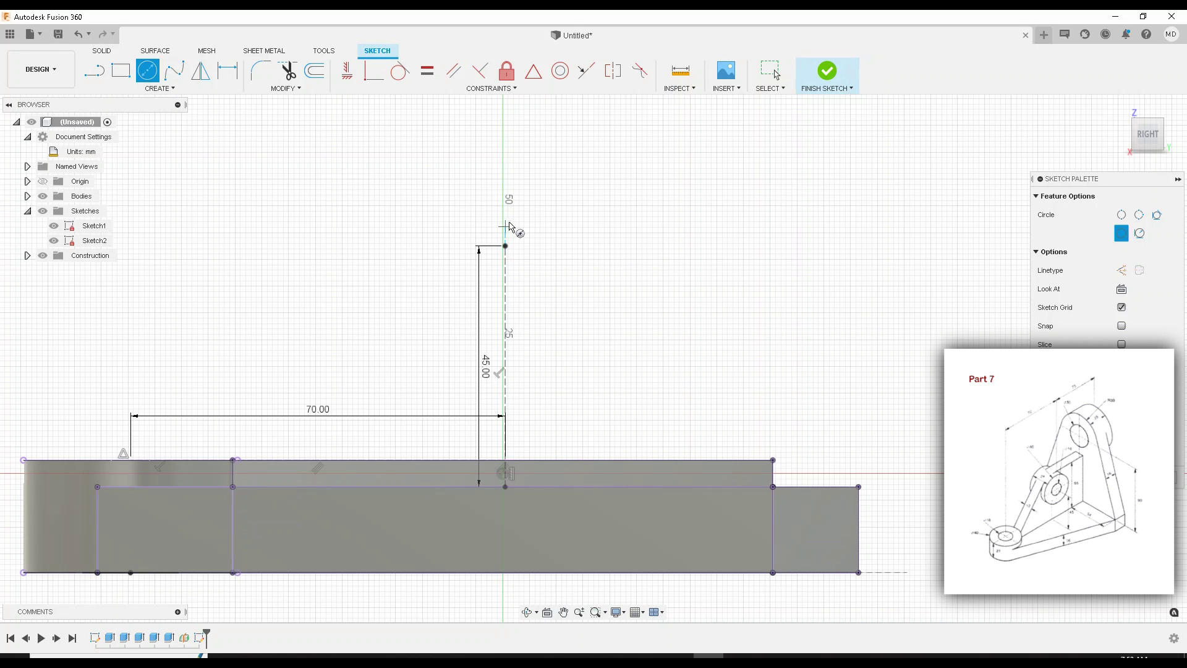
{"action": "left_click", "coordinate": [505, 245]}
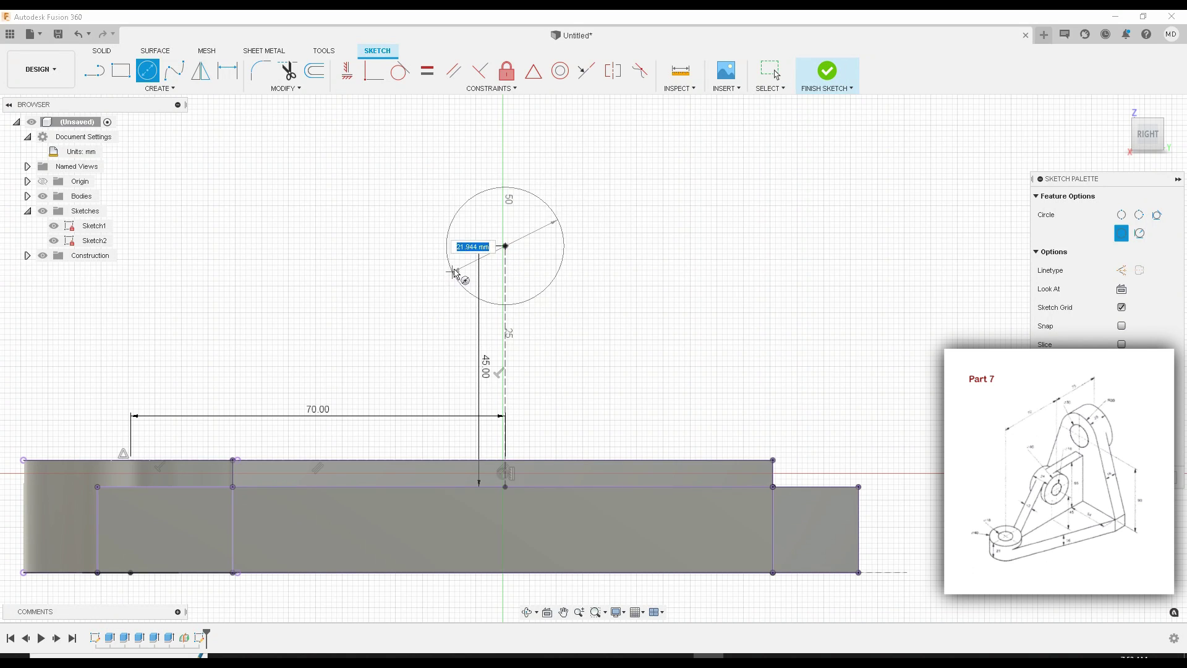
{"action": "type", "text": "16"}
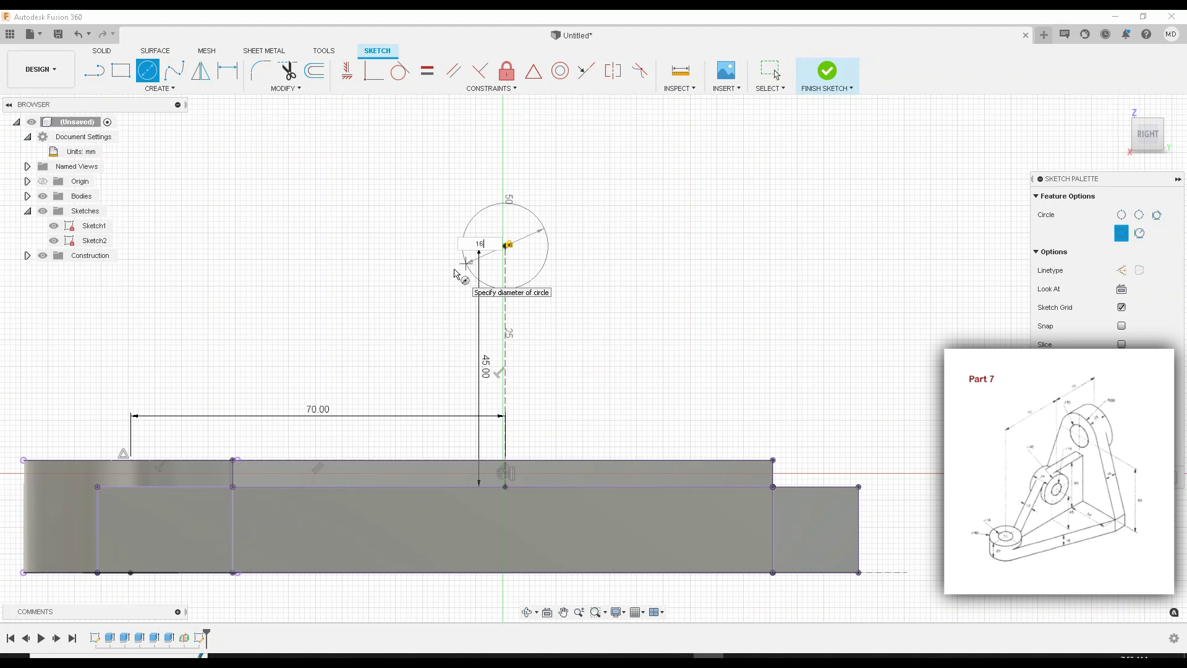
{"action": "key", "text": "Return"}
{"action": "key", "text": "Escape"}
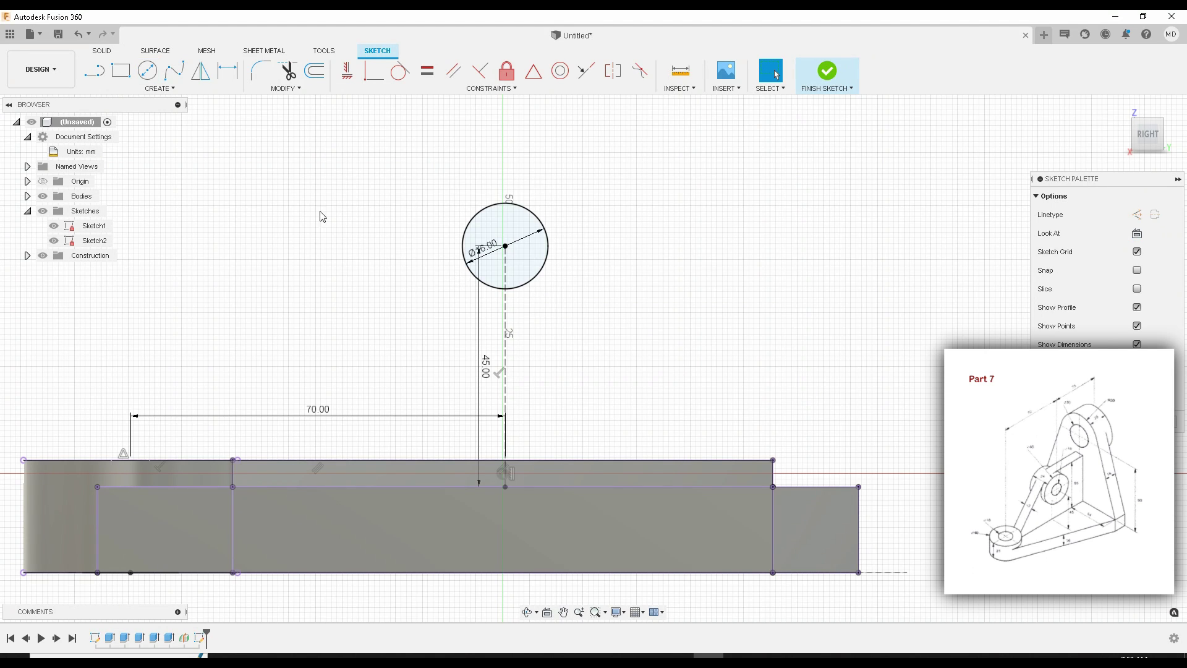
{"action": "left_click", "coordinate": [147, 70]}
{"action": "left_click", "coordinate": [505, 246]}
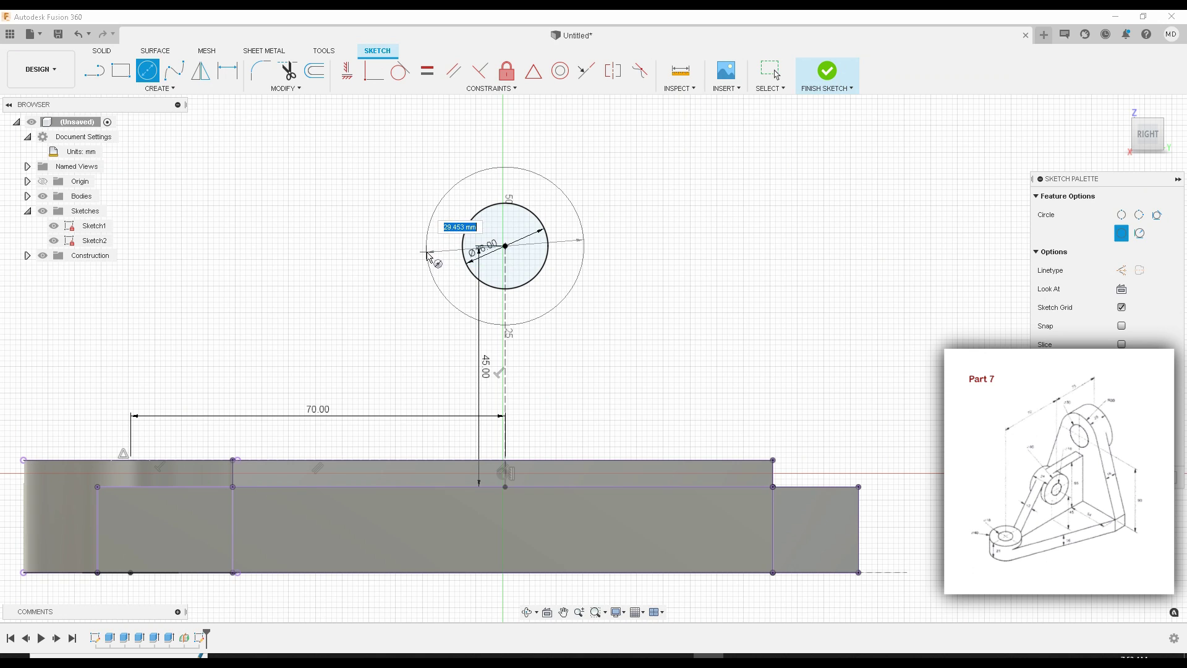
{"action": "type", "text": "40"}
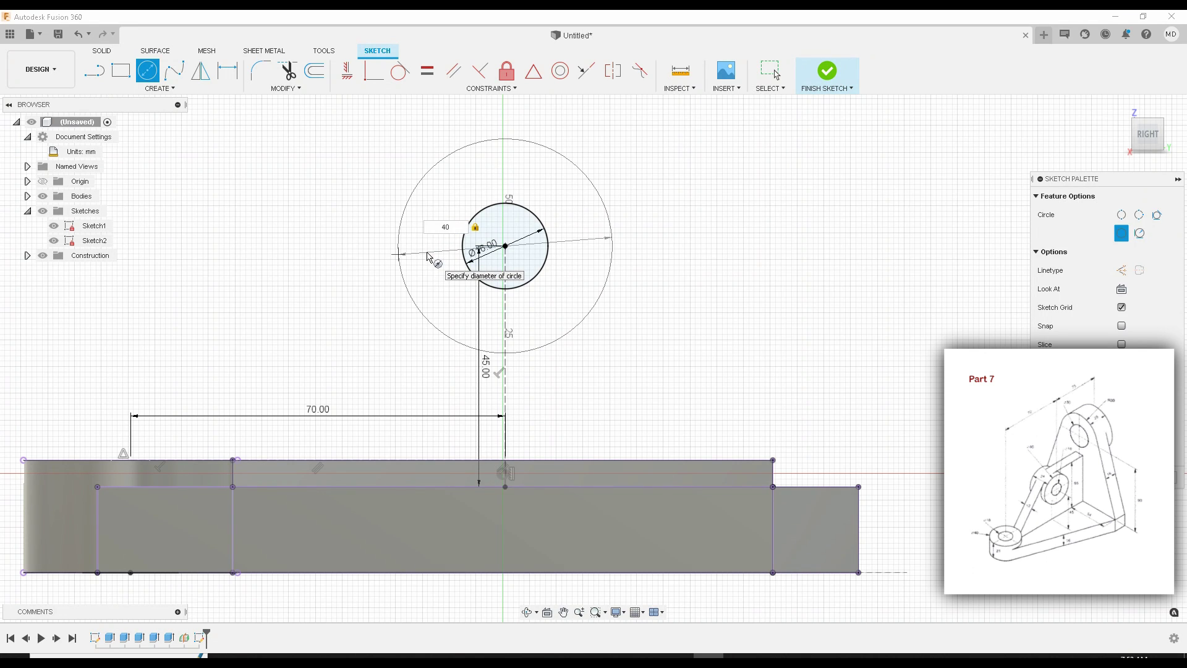
{"action": "key", "text": "Return"}
{"action": "key", "text": "Escape"}
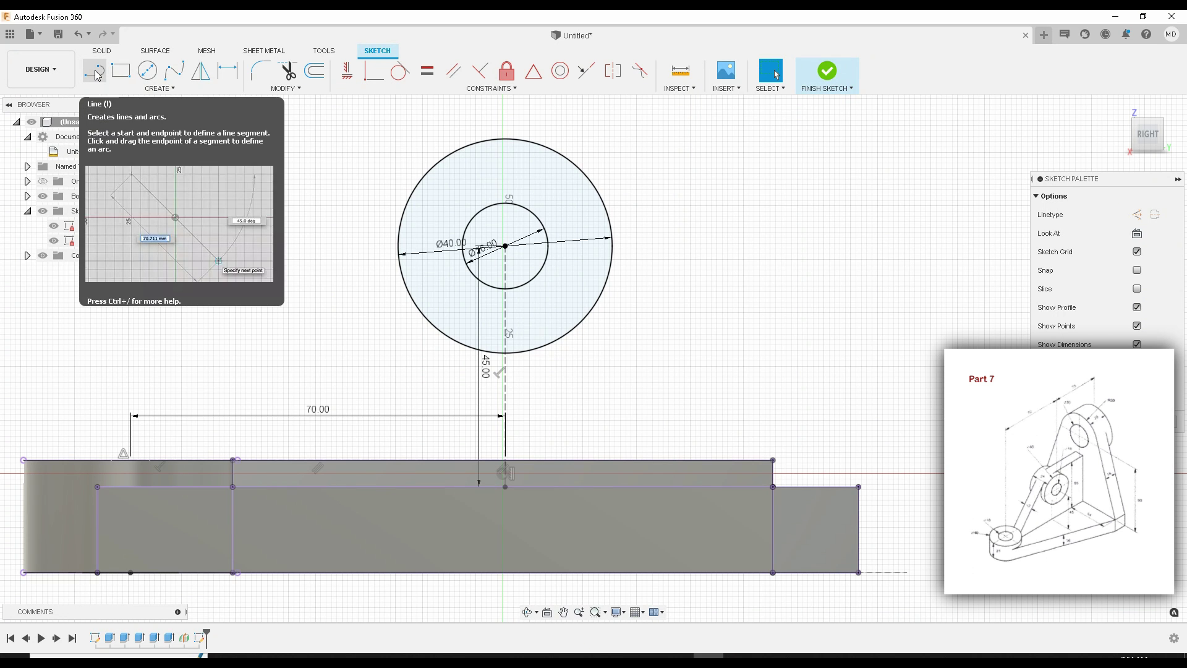
{"action": "middle_click_drag", "start_coordinate": [333, 264], "coordinate": [333, 264]}
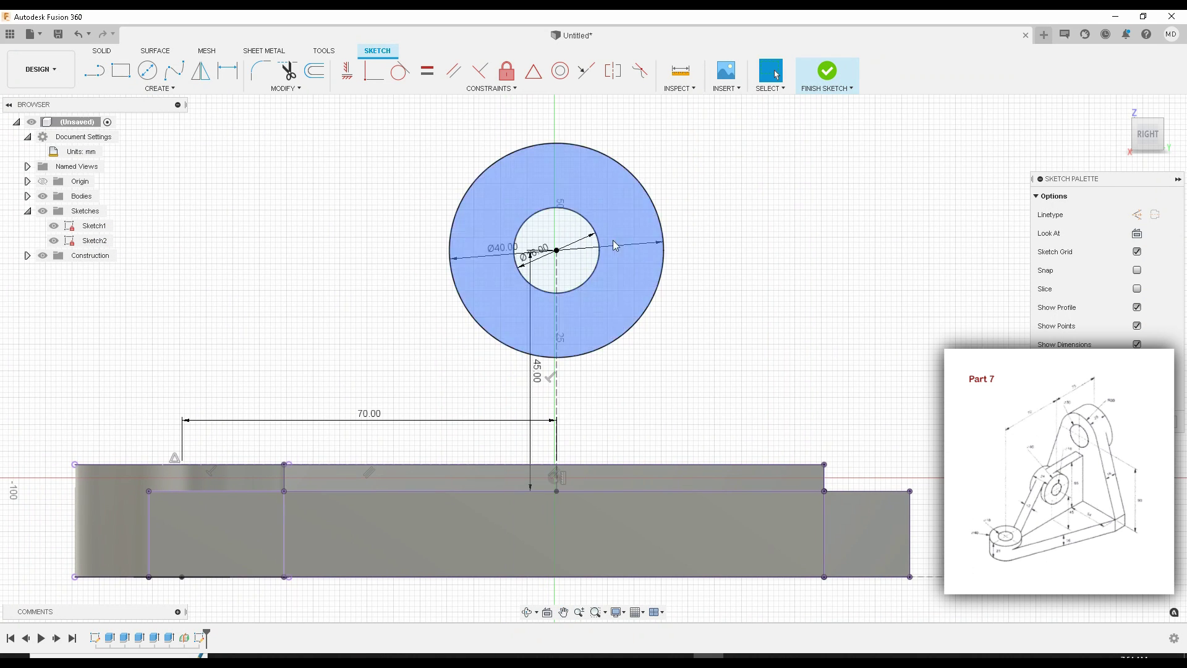
{"action": "middle_click_drag", "start_coordinate": [697, 295], "coordinate": [567, 371]}
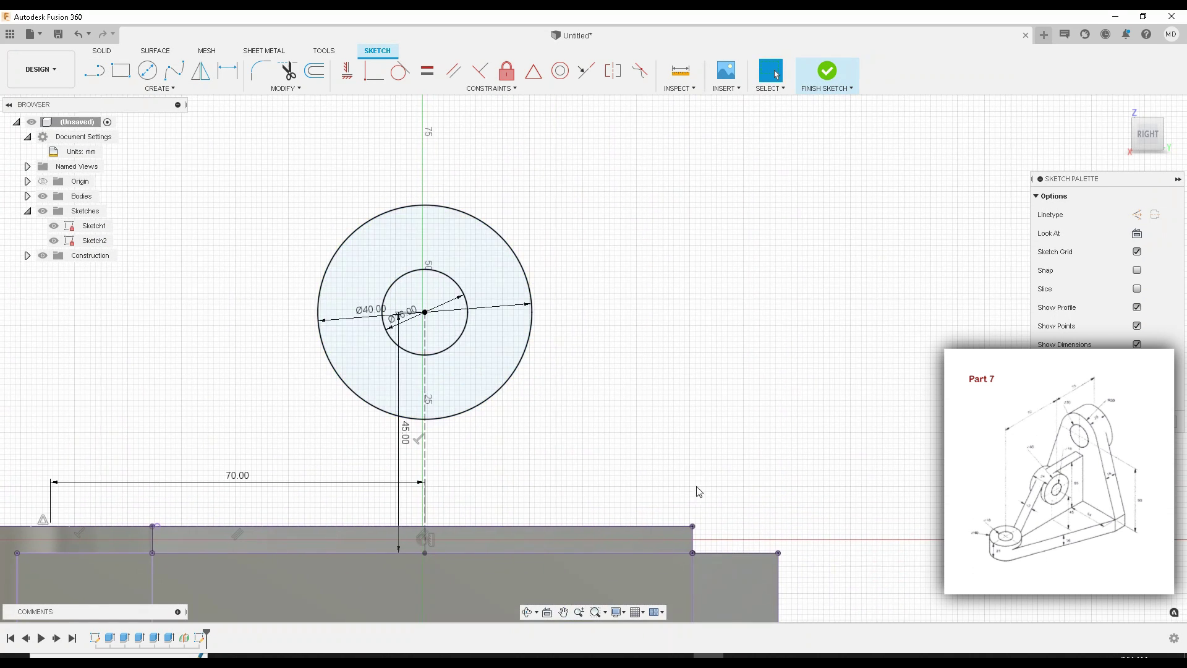
Step: Draw a 65 mm vertical line up from the base's right corner
{"action": "left_click", "coordinate": [94, 71]}
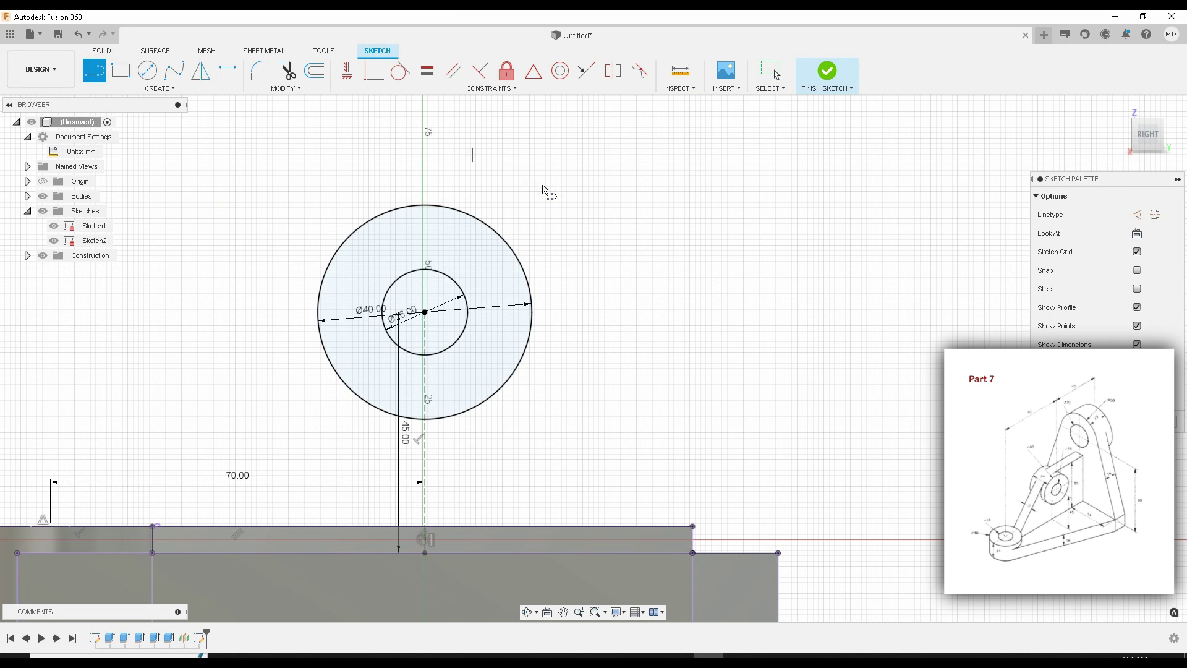
{"action": "left_click", "coordinate": [692, 526]}
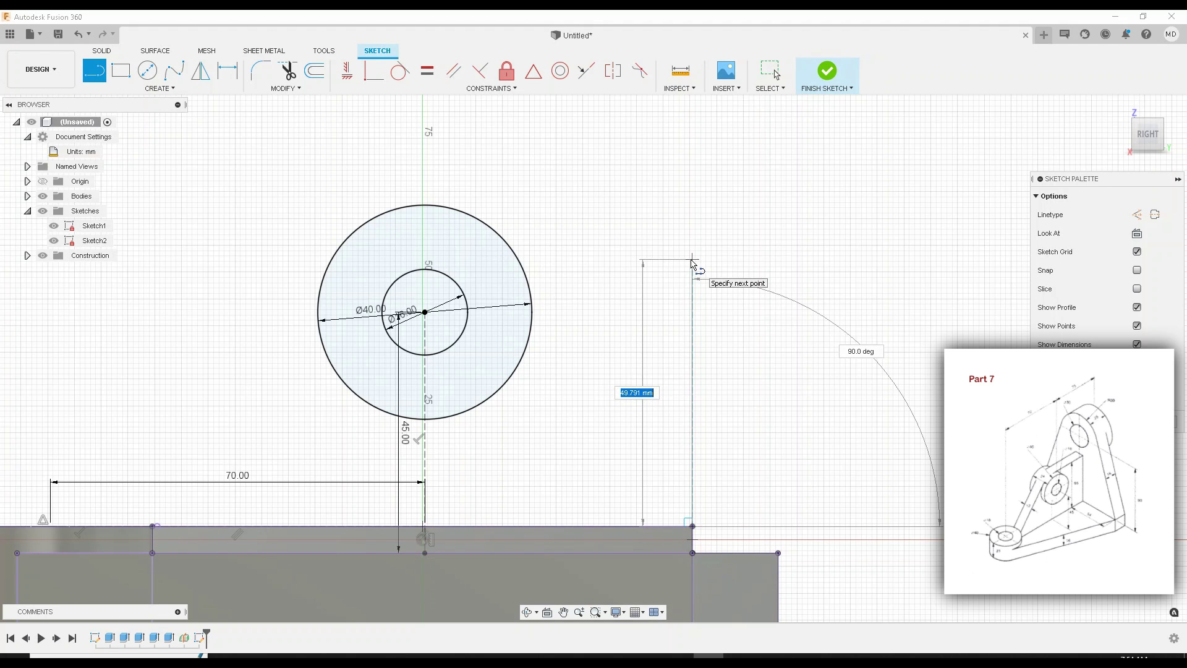
{"action": "right_click", "coordinate": [692, 261]}
{"action": "left_click", "coordinate": [637, 257]}
{"action": "middle_click_drag", "start_coordinate": [367, 364], "coordinate": [350, 328]}
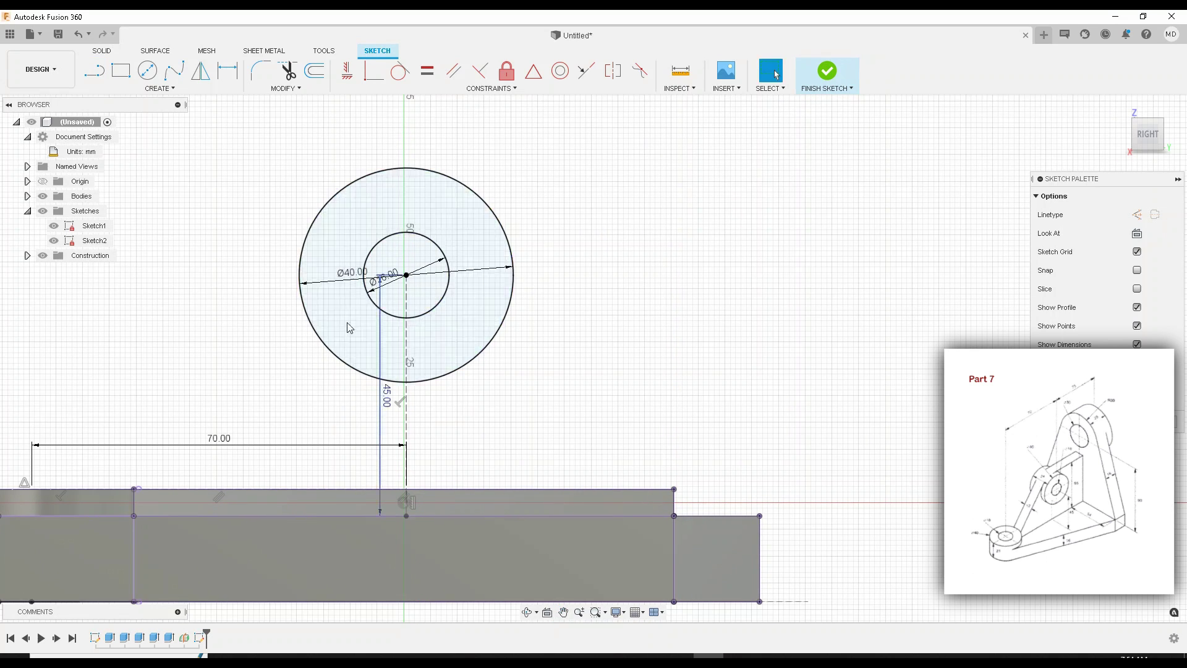
{"action": "key", "text": "l"}
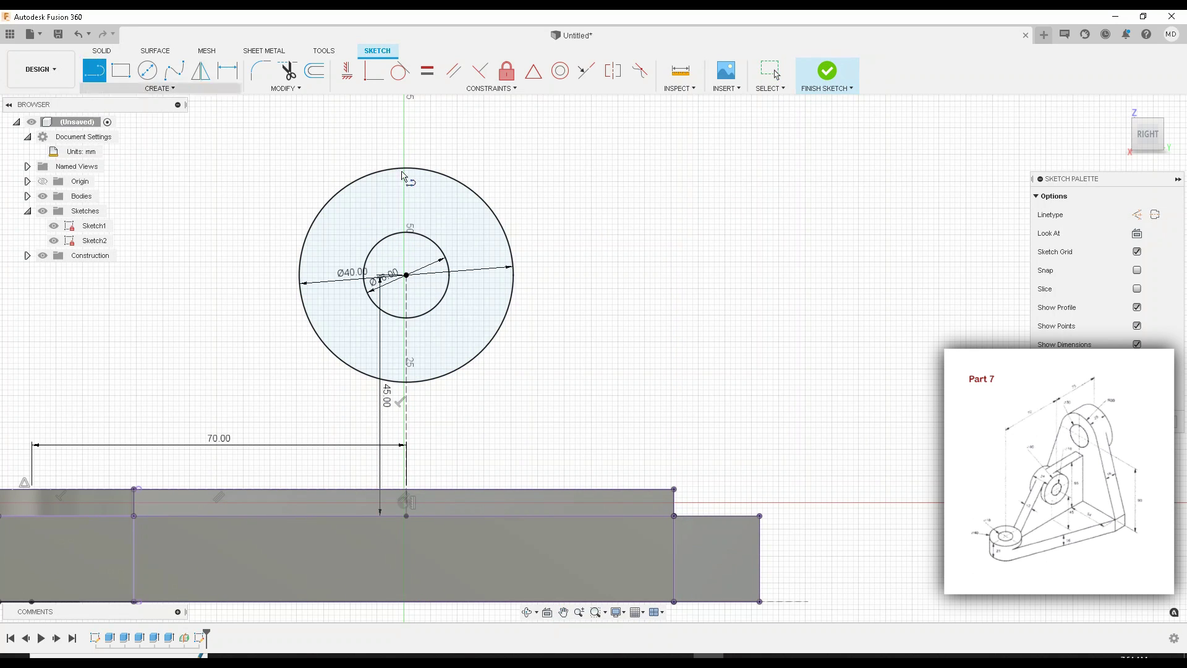
{"action": "left_click", "coordinate": [674, 516]}
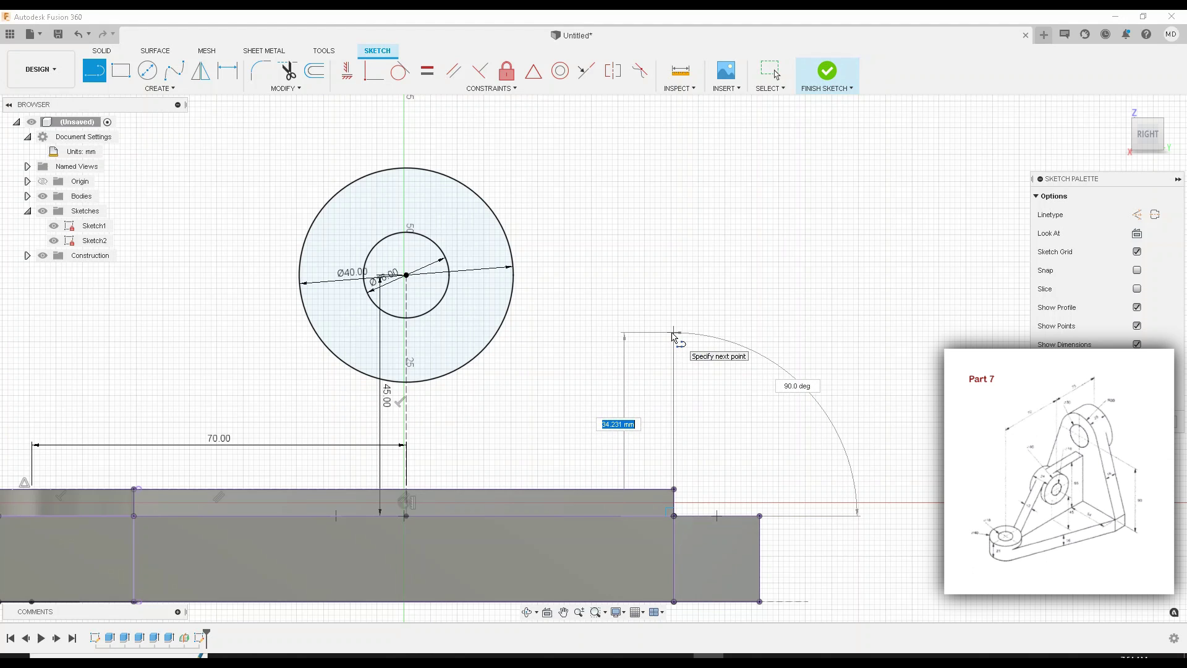
{"action": "type", "text": "65"}
{"action": "key", "text": "Return"}
{"action": "key", "text": "Escape"}
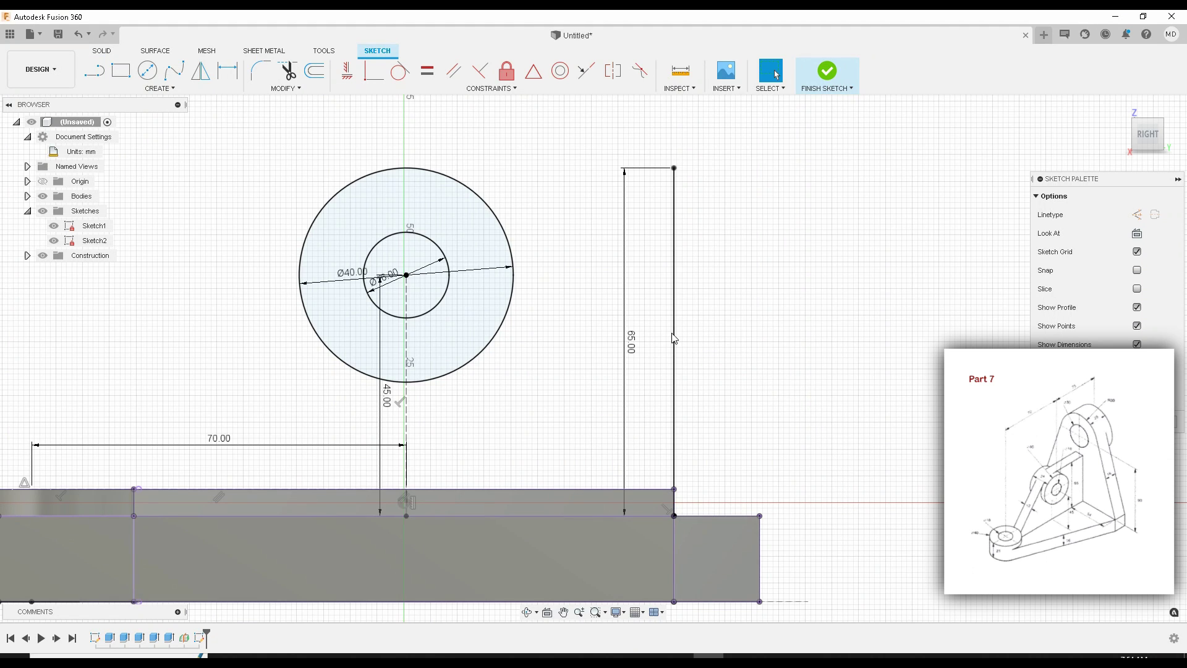
Step: Draw a horizontal line from the 65 mm line's top across to the circle's top
{"action": "left_click", "coordinate": [94, 71]}
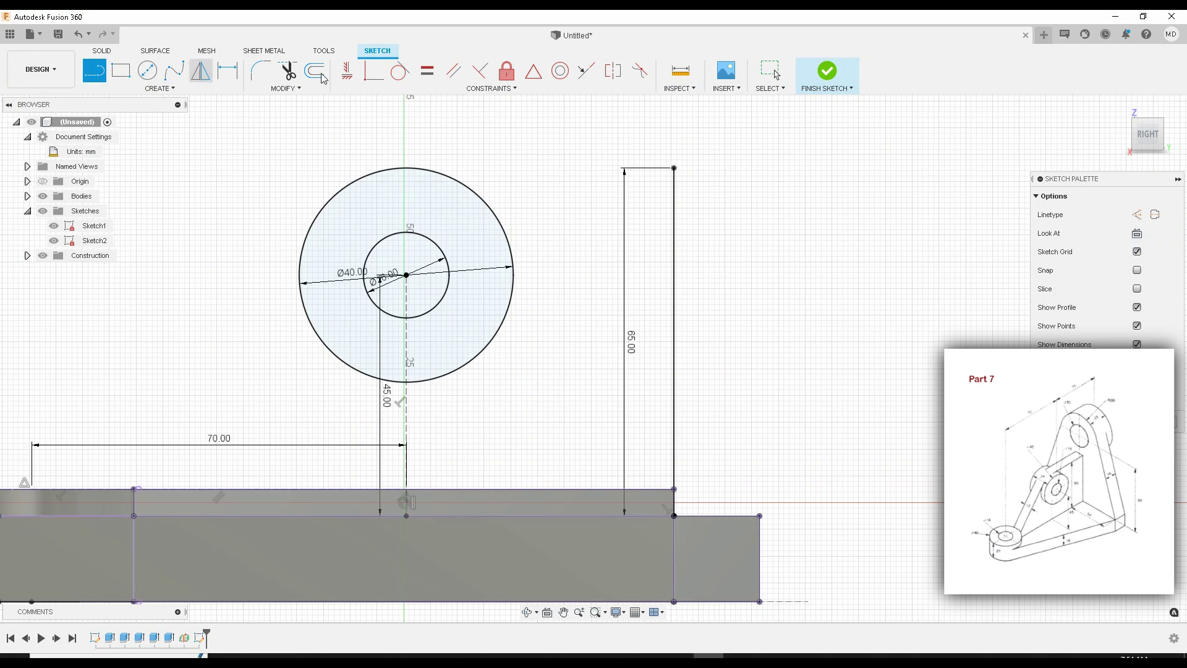
{"action": "left_click", "coordinate": [674, 169]}
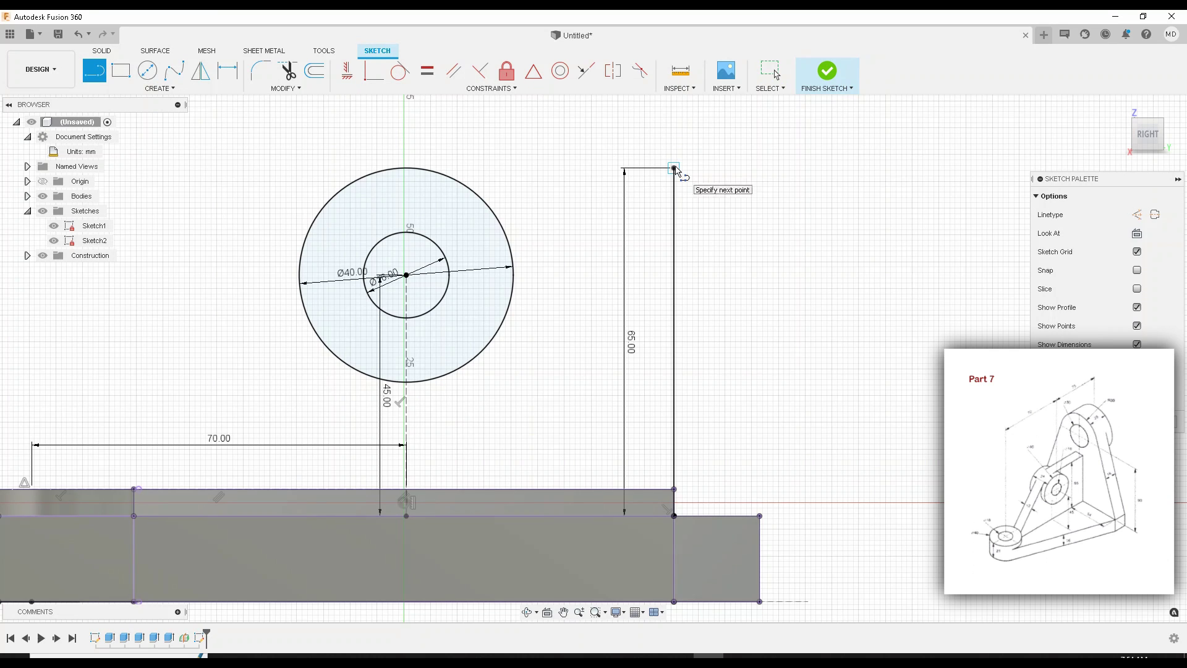
{"action": "left_click_drag", "start_coordinate": [675, 168], "coordinate": [408, 169]}
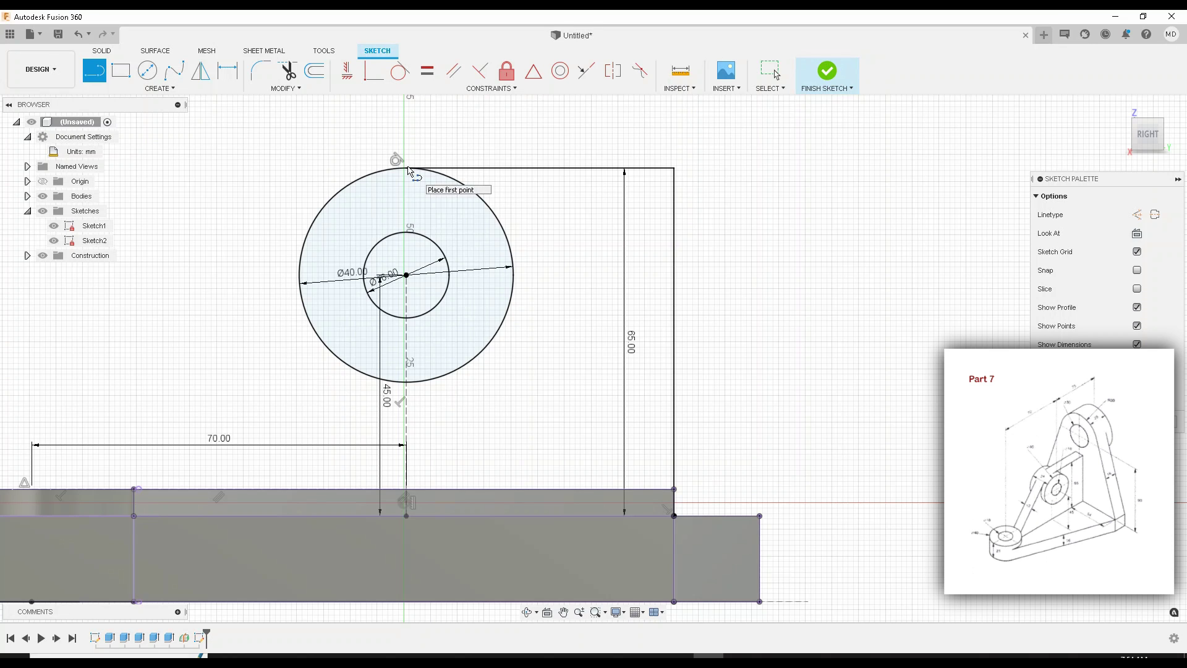
{"action": "key", "text": "Escape"}
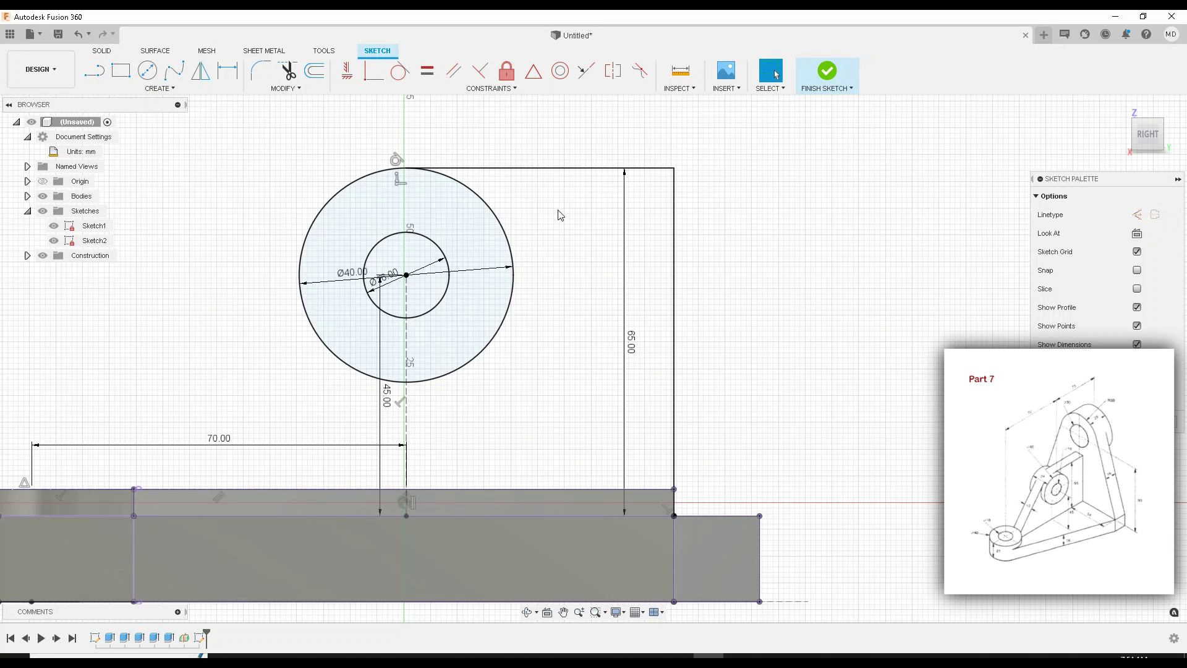
{"action": "scroll", "coordinate": [549, 265], "scroll_direction": "down", "scroll_amount": 2}
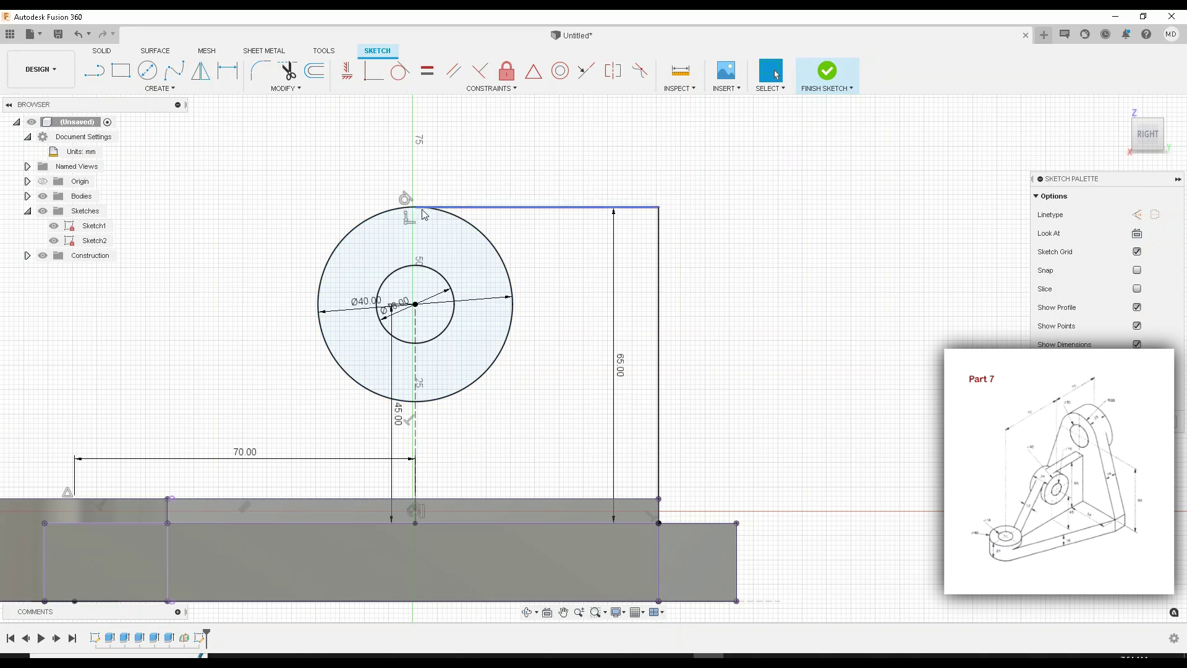
{"action": "left_click", "coordinate": [441, 216]}
{"action": "mouse_move", "coordinate": [443, 216]}
{"action": "middle_mouse_down"}
{"action": "mouse_move", "coordinate": [536, 191]}
{"action": "mouse_move", "coordinate": [526, 201]}
{"action": "middle_mouse_up"}
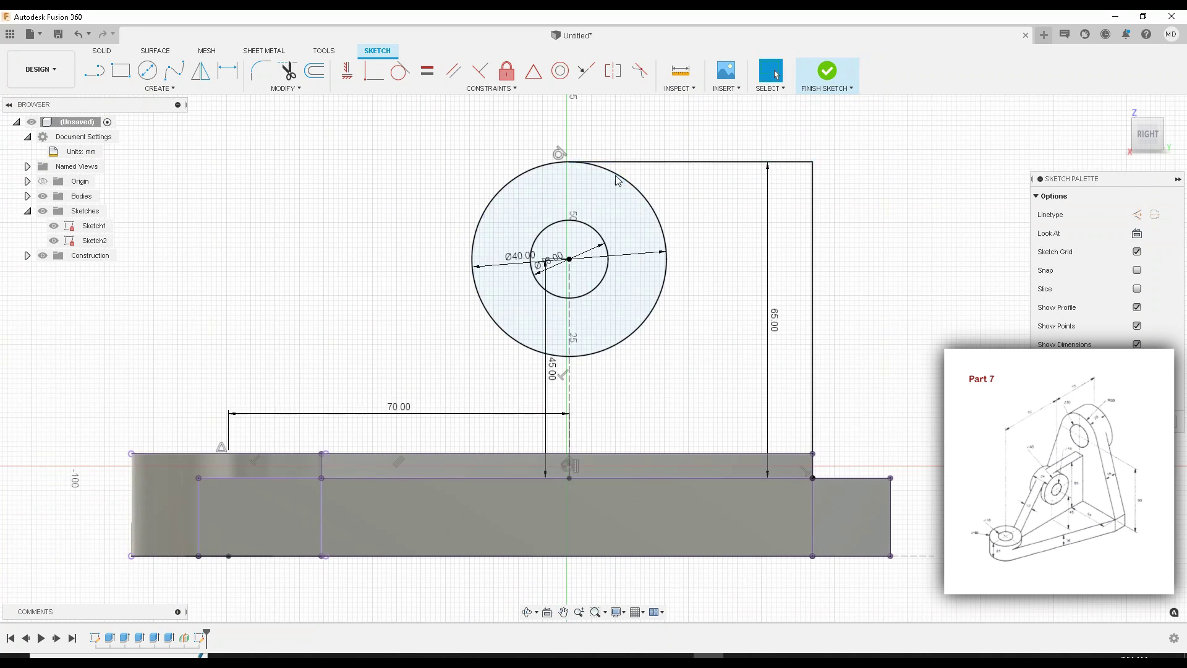
{"action": "key", "text": "Escape"}
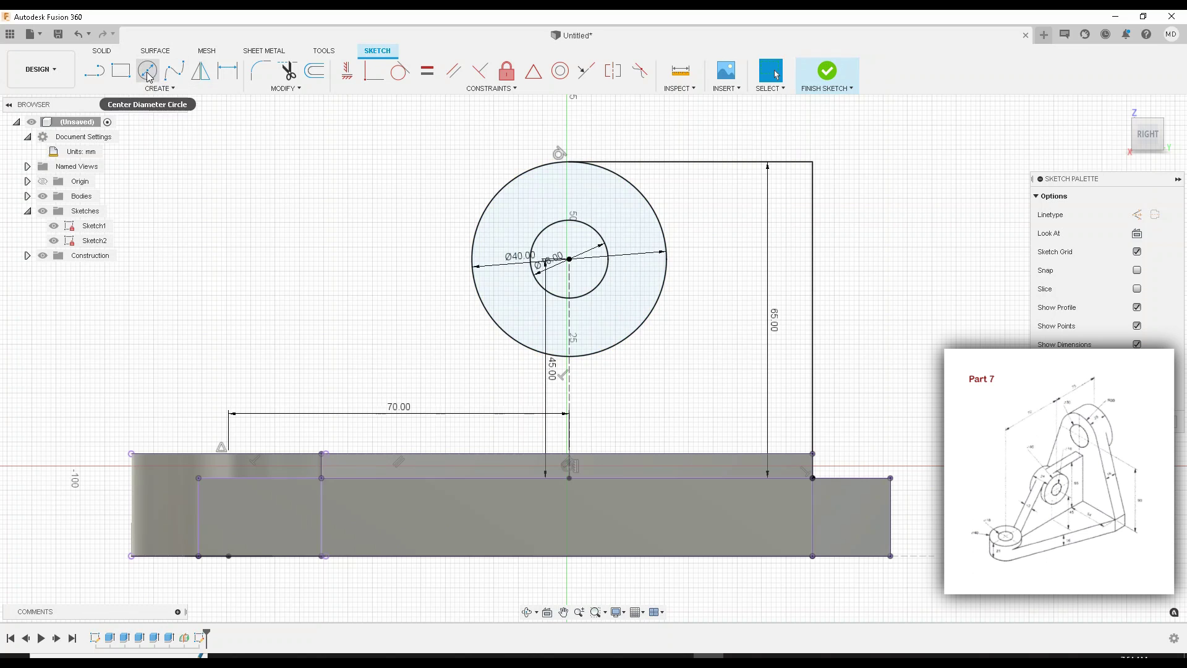
Step: Draw a 90° vertical line from the 40 mm circle's left edge down to the base
{"action": "left_click", "coordinate": [91, 73]}
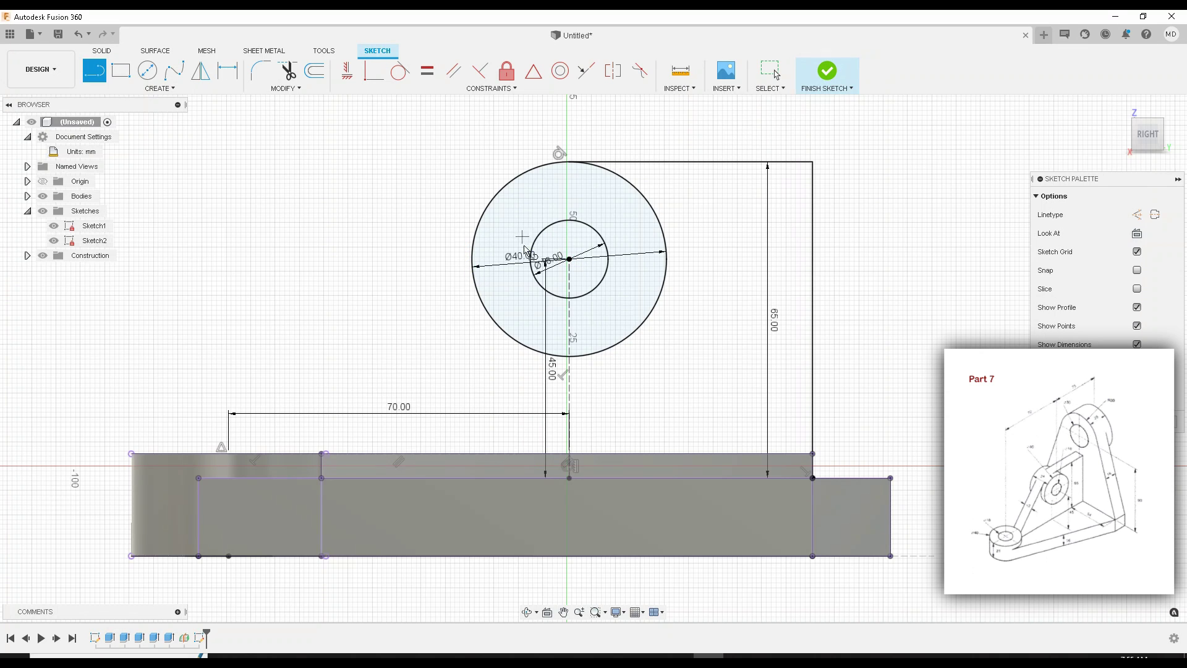
{"action": "middle_click_drag", "start_coordinate": [525, 250], "coordinate": [500, 278]}
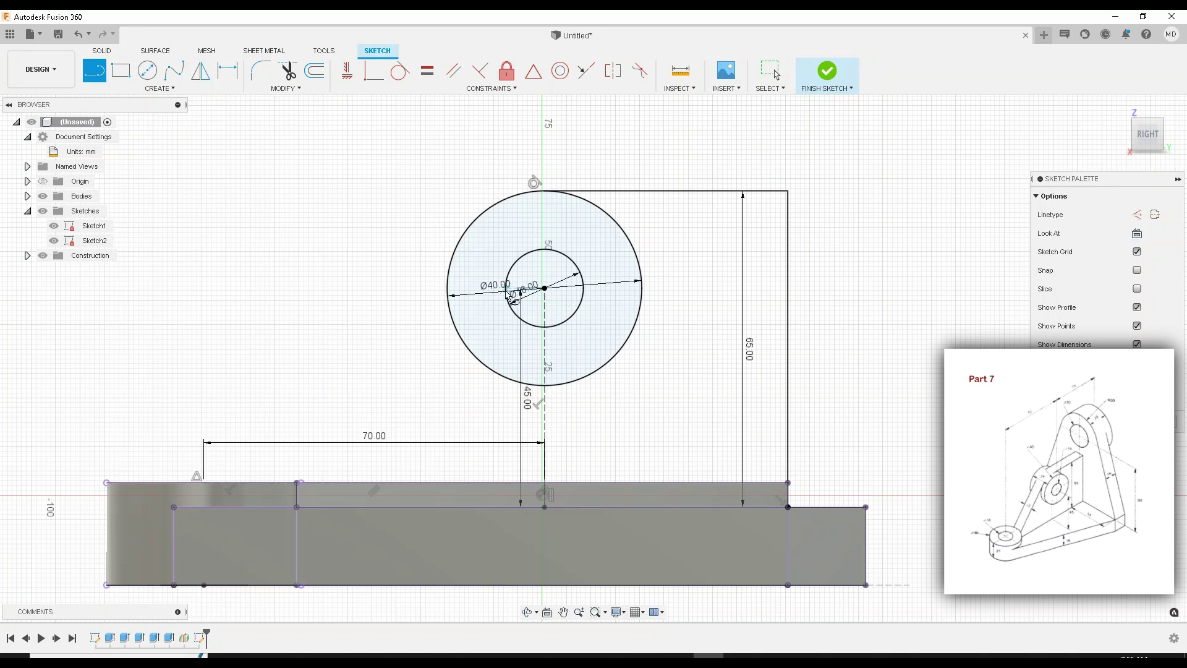
{"action": "left_click", "coordinate": [448, 289]}
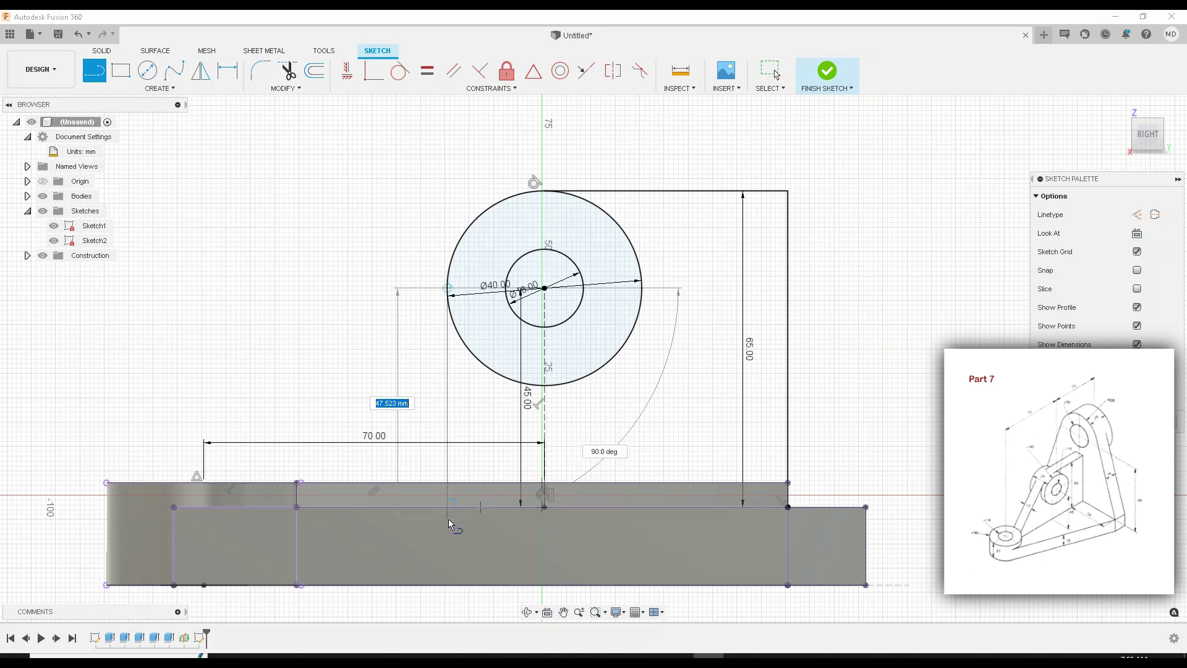
{"action": "key", "text": "Tab"}
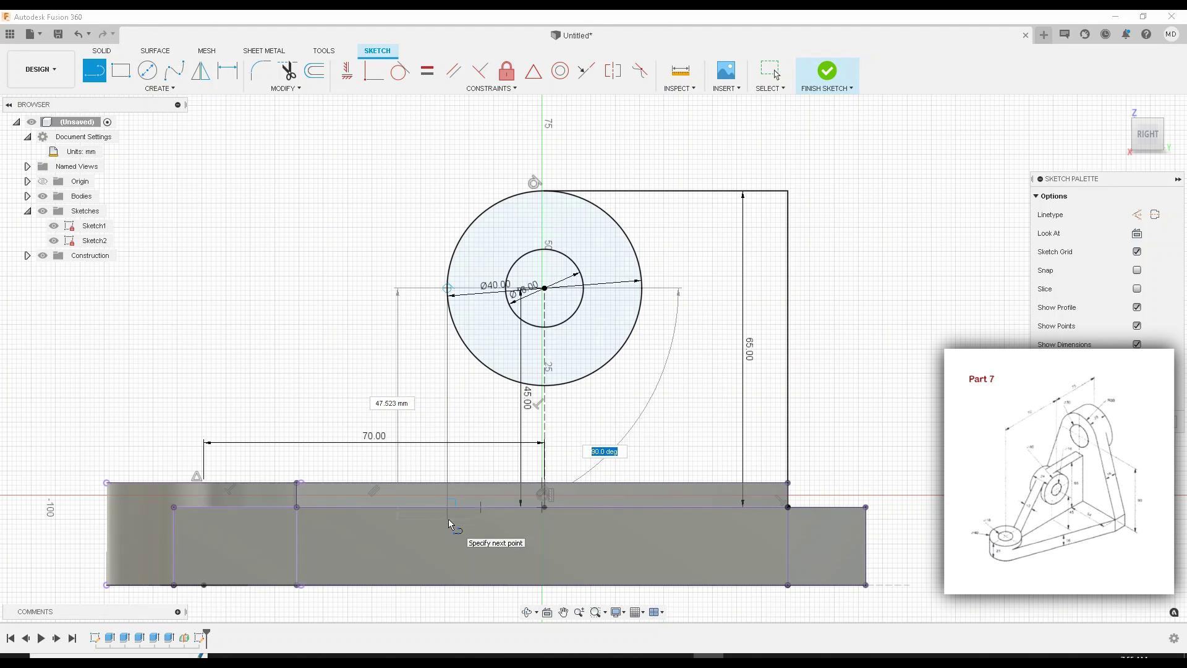
{"action": "key", "text": "Tab"}
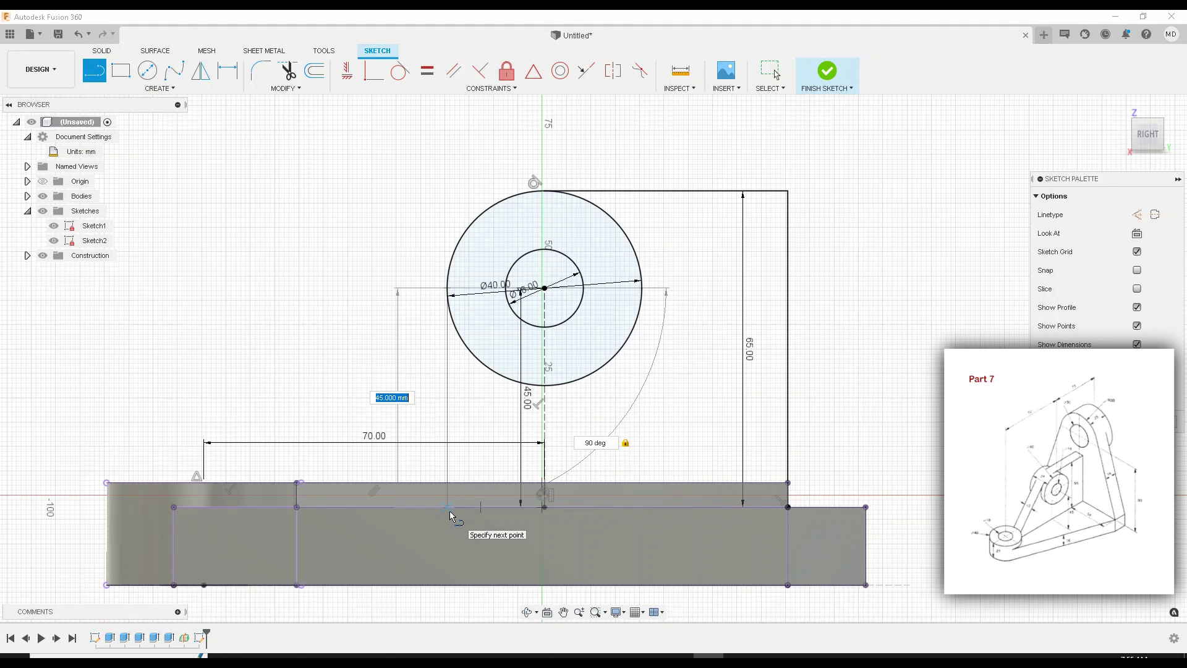
{"action": "left_click", "coordinate": [450, 515]}
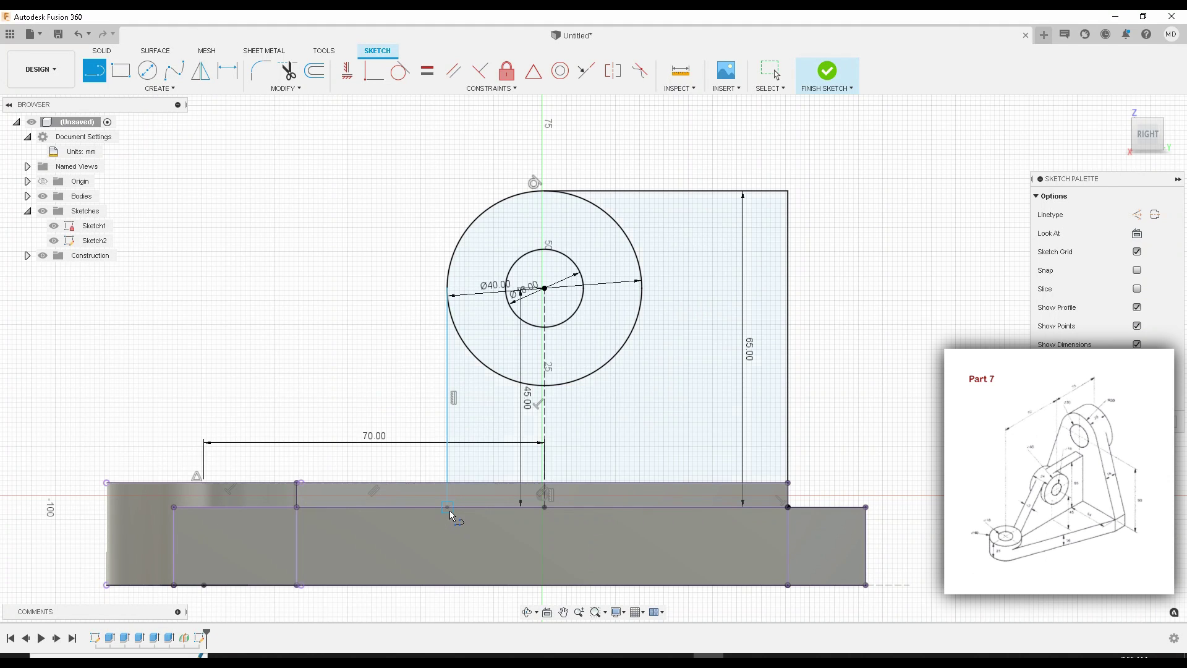
{"action": "key", "text": "Escape"}
Step: Check the closed plate profile and orbit to view the boss from above
{"action": "left_click", "coordinate": [455, 441]}
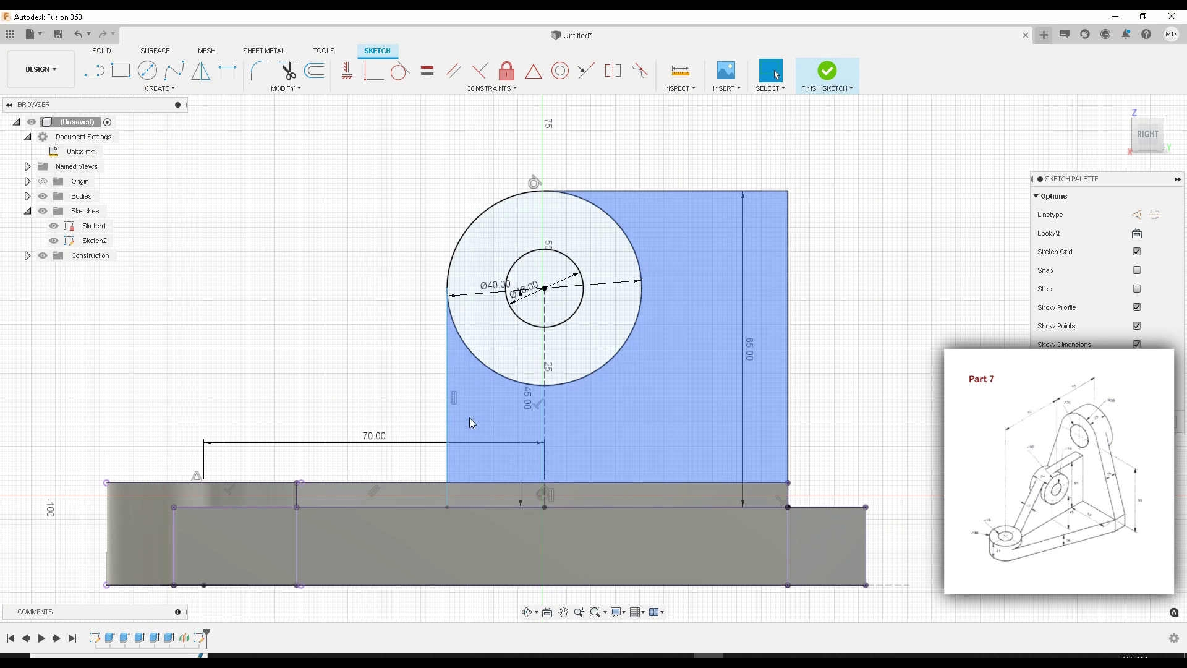
{"action": "left_click", "coordinate": [387, 365]}
{"action": "middle_click_drag", "start_coordinate": [359, 375], "coordinate": [415, 389]}
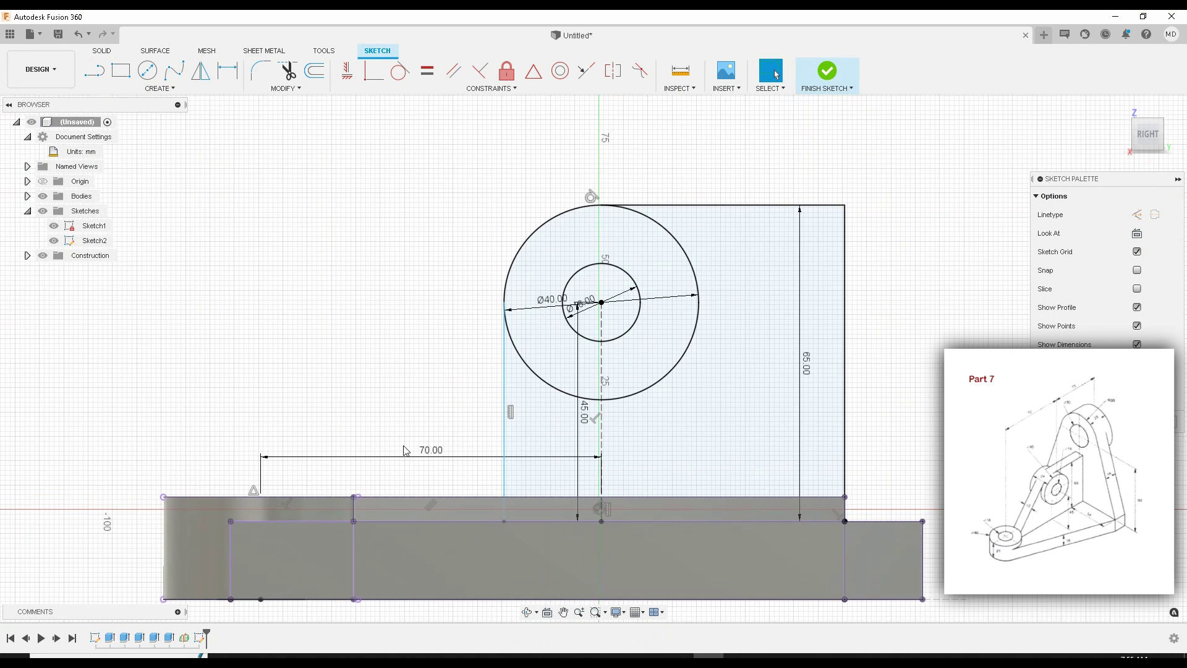
{"action": "mouse_move", "coordinate": [337, 365]}
{"action": "middle_mouse_down", "text": "shift"}
{"action": "mouse_move", "coordinate": [329, 353]}
{"action": "mouse_move", "coordinate": [341, 374]}
{"action": "mouse_move", "coordinate": [319, 373]}
{"action": "mouse_move", "coordinate": [353, 340]}
{"action": "mouse_move", "coordinate": [333, 367]}
{"action": "mouse_move", "coordinate": [325, 353]}
{"action": "mouse_move", "coordinate": [344, 345]}
{"action": "mouse_move", "coordinate": [331, 340]}
{"action": "middle_mouse_up", "text": "shift"}
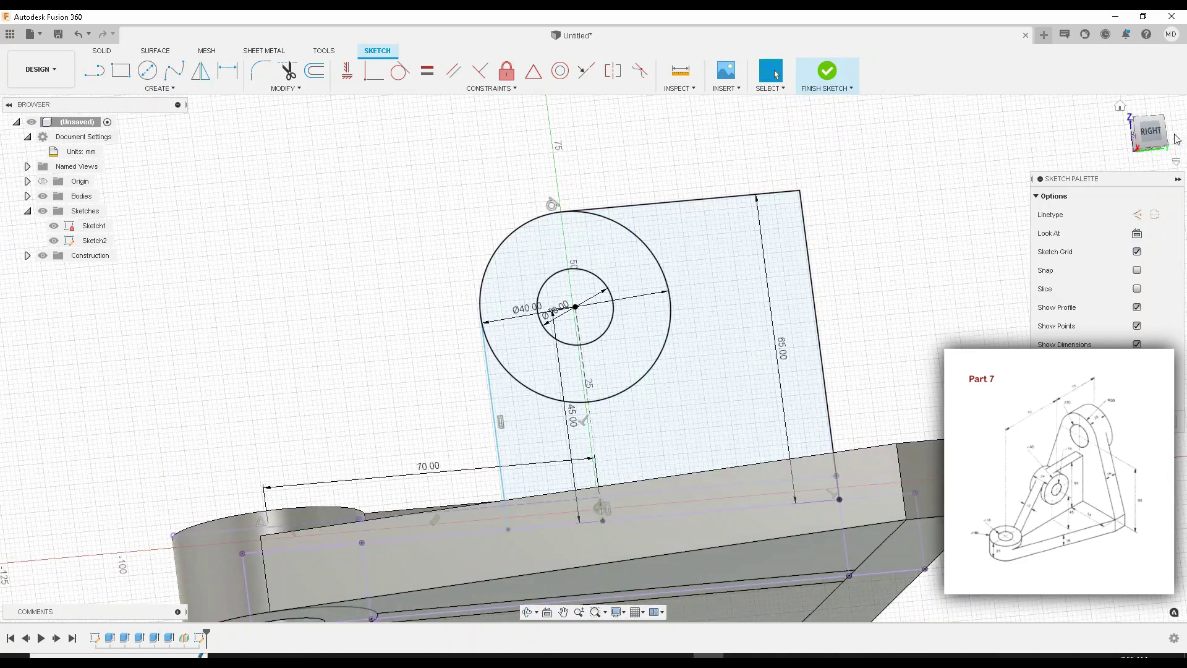
{"action": "left_click", "coordinate": [1147, 138]}
{"action": "scroll", "coordinate": [340, 525], "scroll_direction": "up", "scroll_amount": 3}
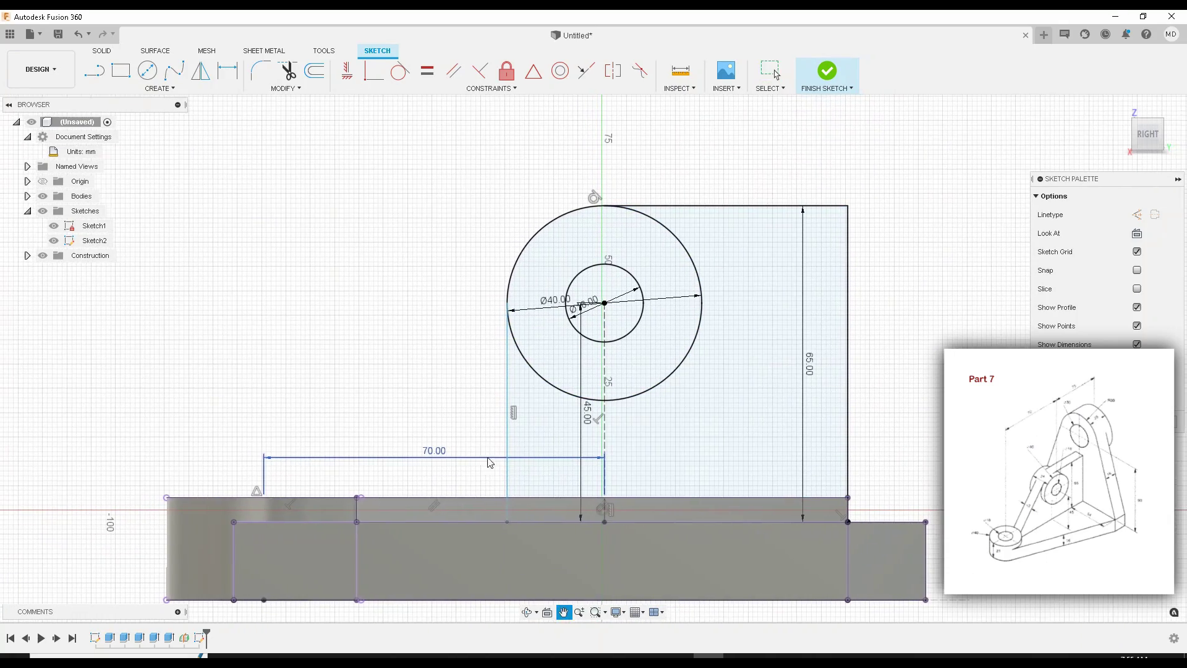
{"action": "scroll", "coordinate": [339, 526], "scroll_direction": "up", "scroll_amount": 2}
{"action": "mouse_move", "coordinate": [392, 437]}
{"action": "middle_mouse_down", "text": "shift"}
{"action": "mouse_move", "coordinate": [406, 402]}
{"action": "mouse_move", "coordinate": [412, 432]}
{"action": "middle_mouse_up", "text": "shift"}
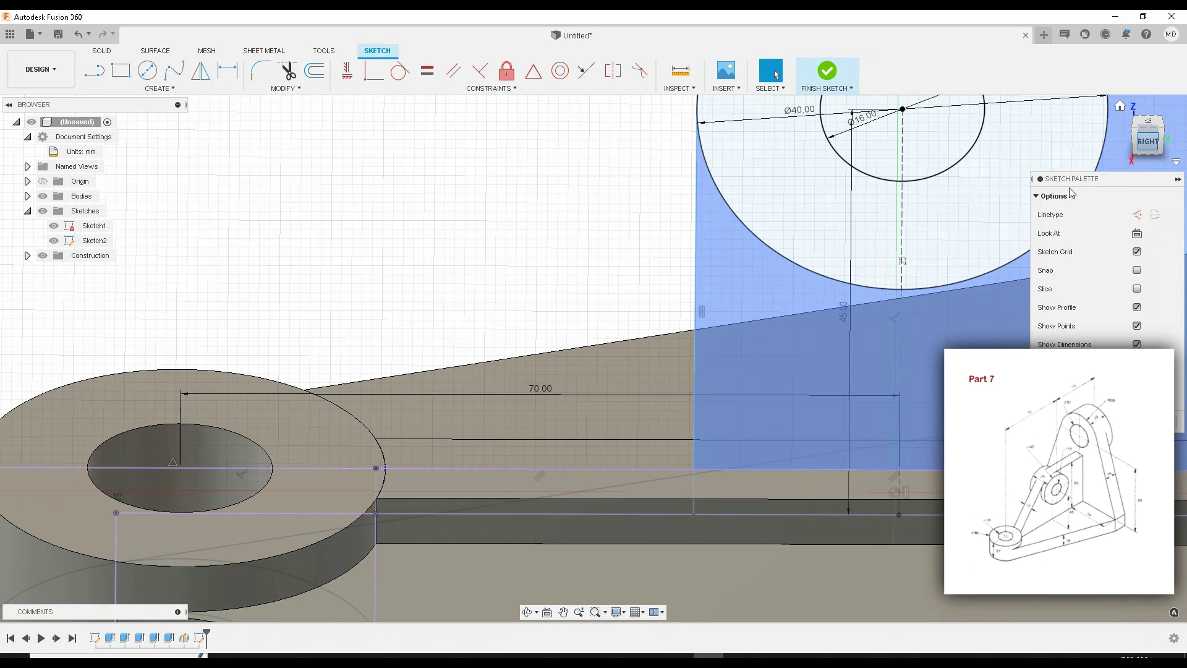
Step: Draw a sloped line from the solid's top edge up to the 40 mm circle
{"action": "left_click", "coordinate": [1147, 139]}
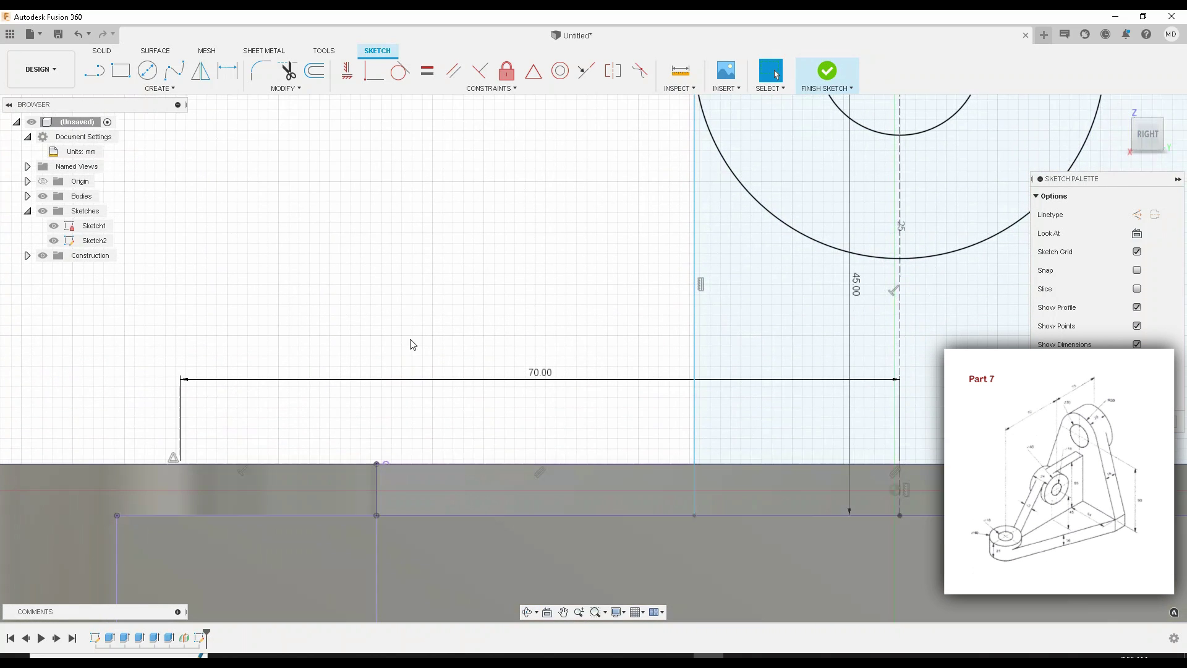
{"action": "left_click", "coordinate": [99, 78]}
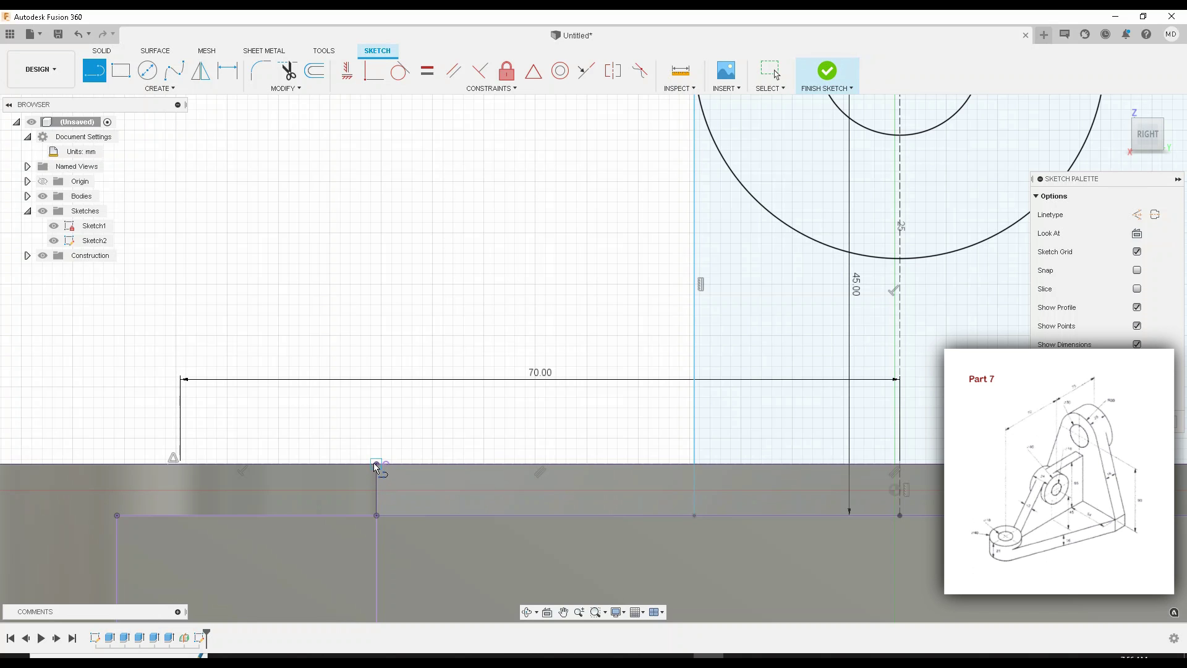
{"action": "middle_click_drag", "start_coordinate": [448, 413], "coordinate": [450, 547], "text": "shift"}
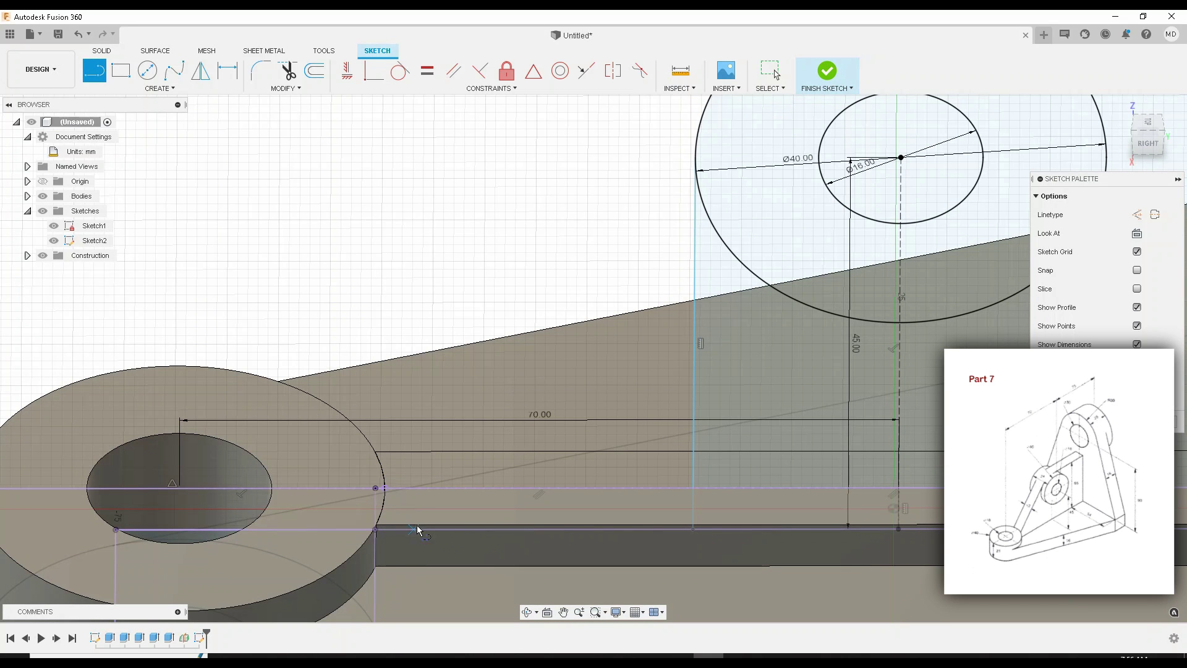
{"action": "mouse_move", "coordinate": [418, 531]}
{"action": "middle_mouse_down", "text": "shift"}
{"action": "mouse_move", "coordinate": [456, 310]}
{"action": "mouse_move", "coordinate": [298, 438]}
{"action": "middle_mouse_up", "text": "shift"}
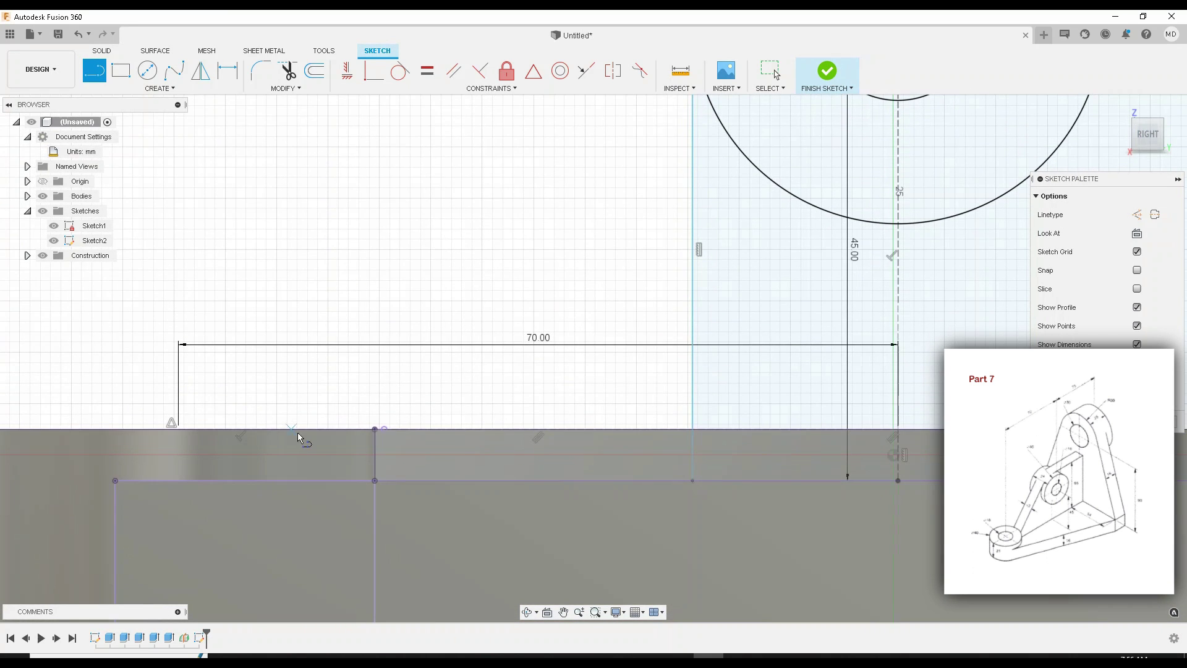
{"action": "left_click", "coordinate": [374, 429]}
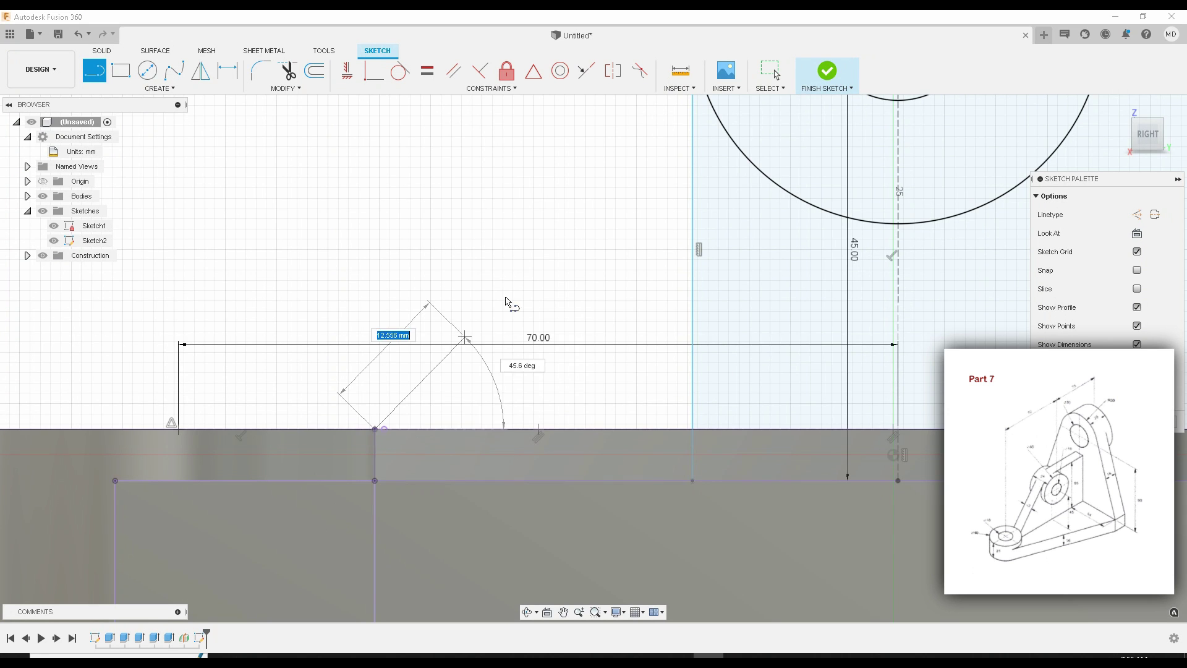
{"action": "scroll", "coordinate": [500, 357], "scroll_direction": "down", "scroll_amount": 3}
{"action": "key", "text": "Tab"}
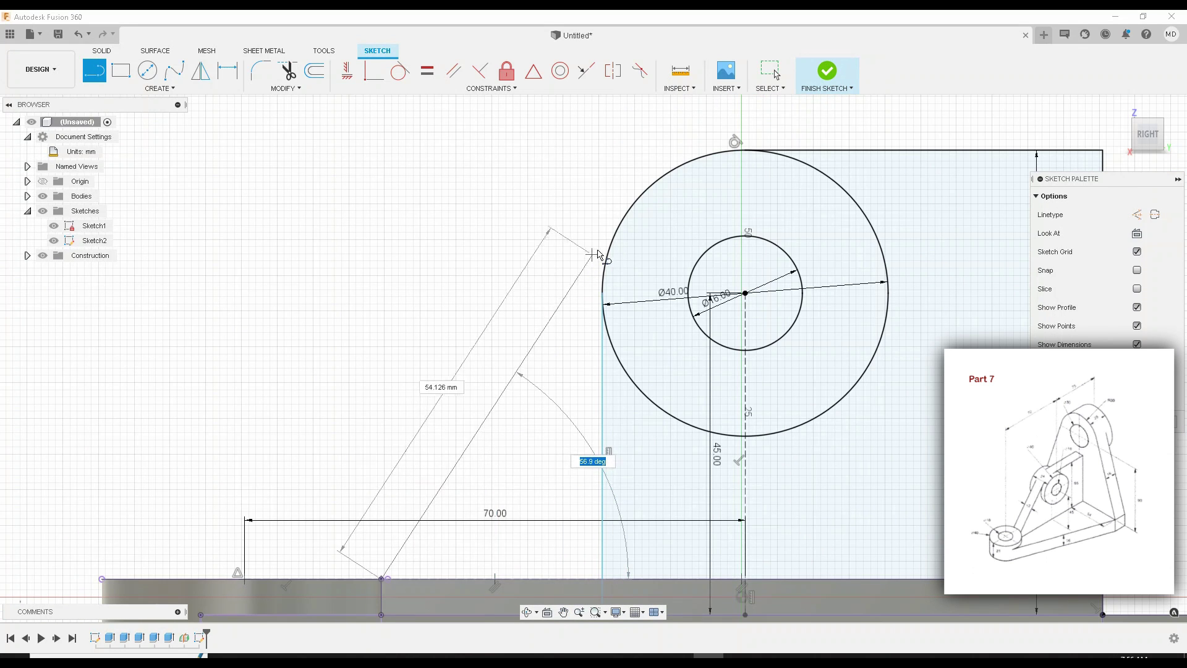
{"action": "left_click", "coordinate": [625, 219]}
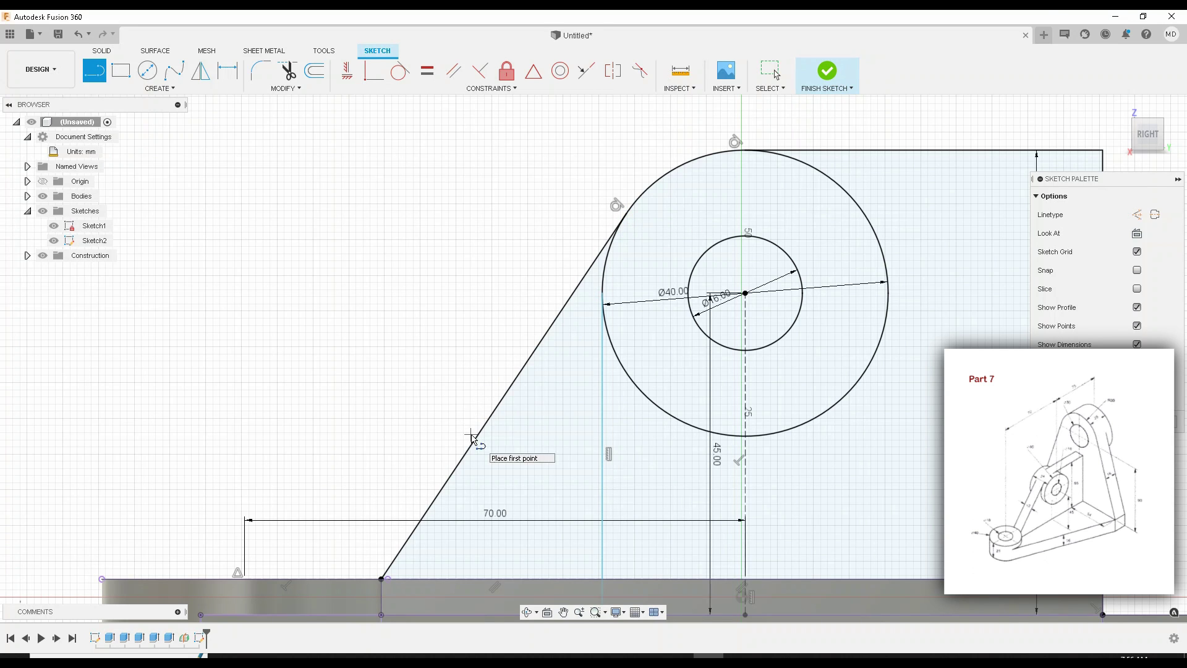
Step: Draw a line from the Ø40 circle's left edge to where the slanted edge meets it
{"action": "scroll", "coordinate": [628, 266], "scroll_direction": "up", "scroll_amount": 4}
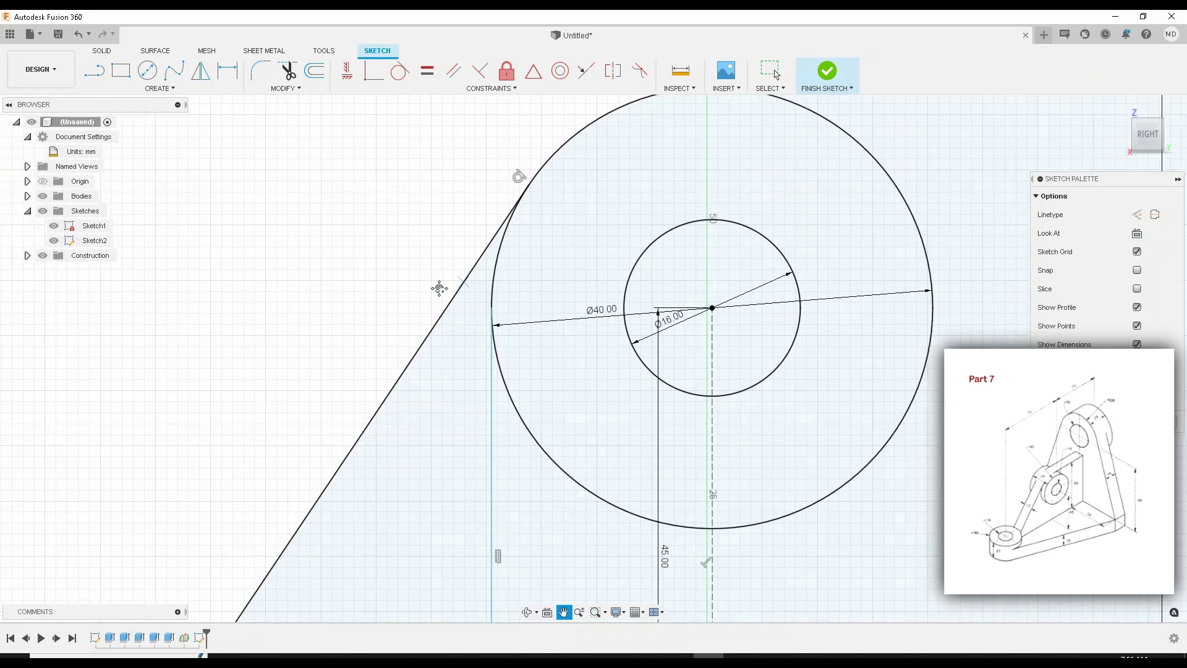
{"action": "scroll", "coordinate": [421, 325], "scroll_direction": "up", "scroll_amount": 4}
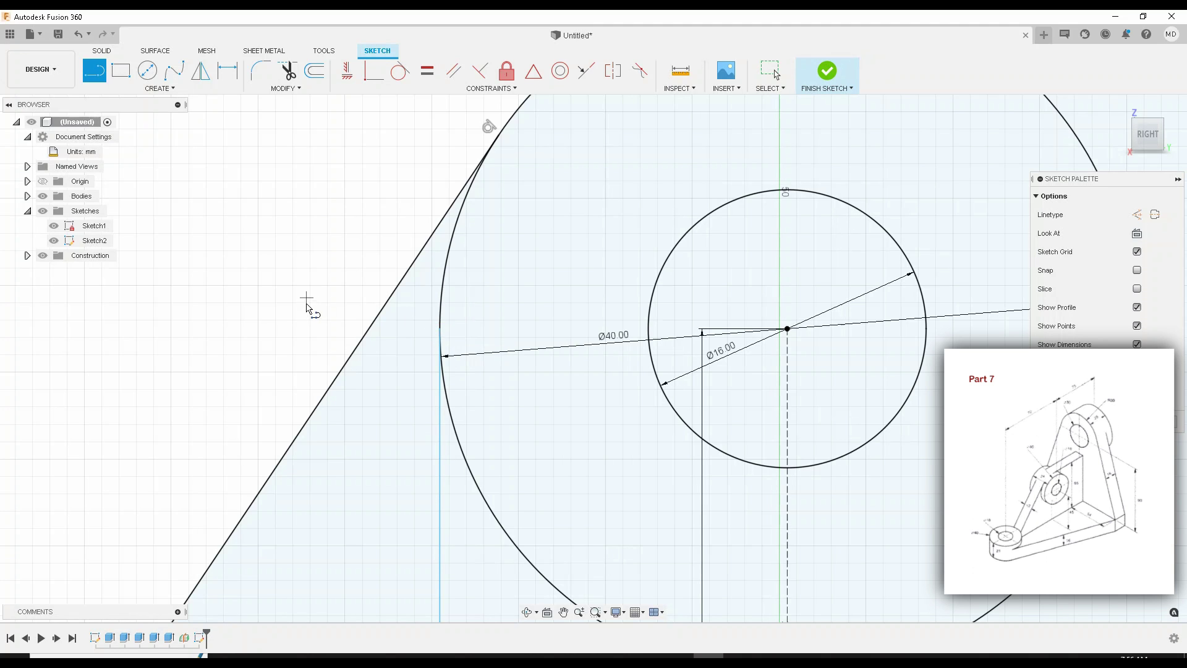
{"action": "scroll", "coordinate": [320, 319], "scroll_direction": "up", "scroll_amount": 2}
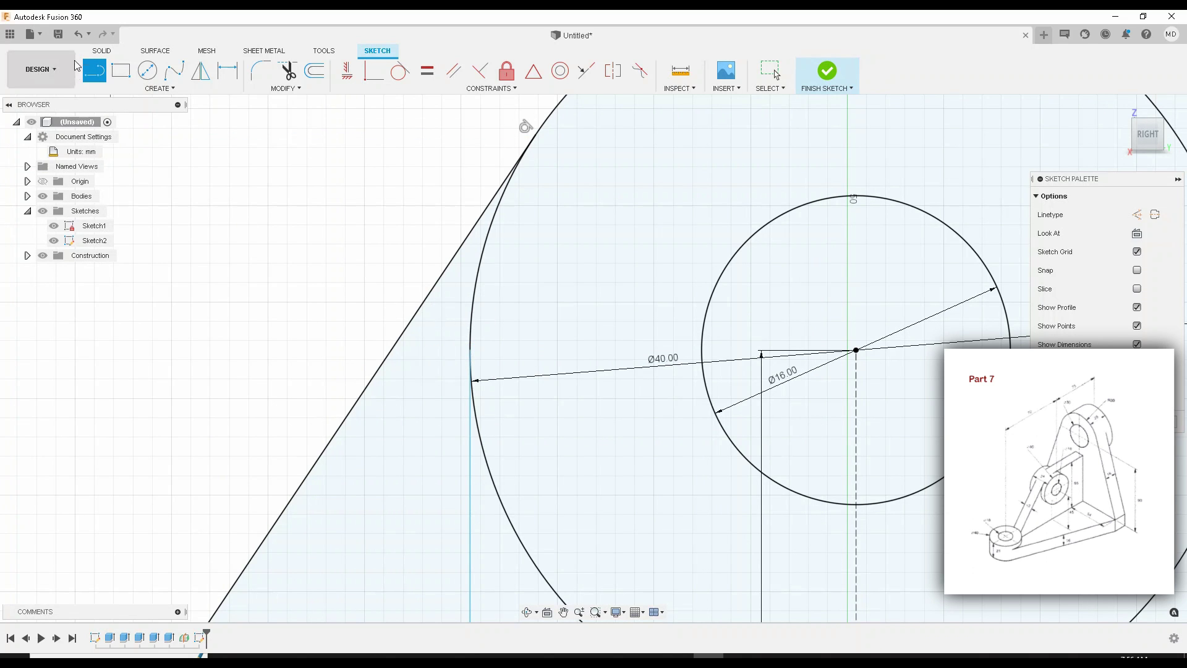
{"action": "left_click", "coordinate": [470, 353]}
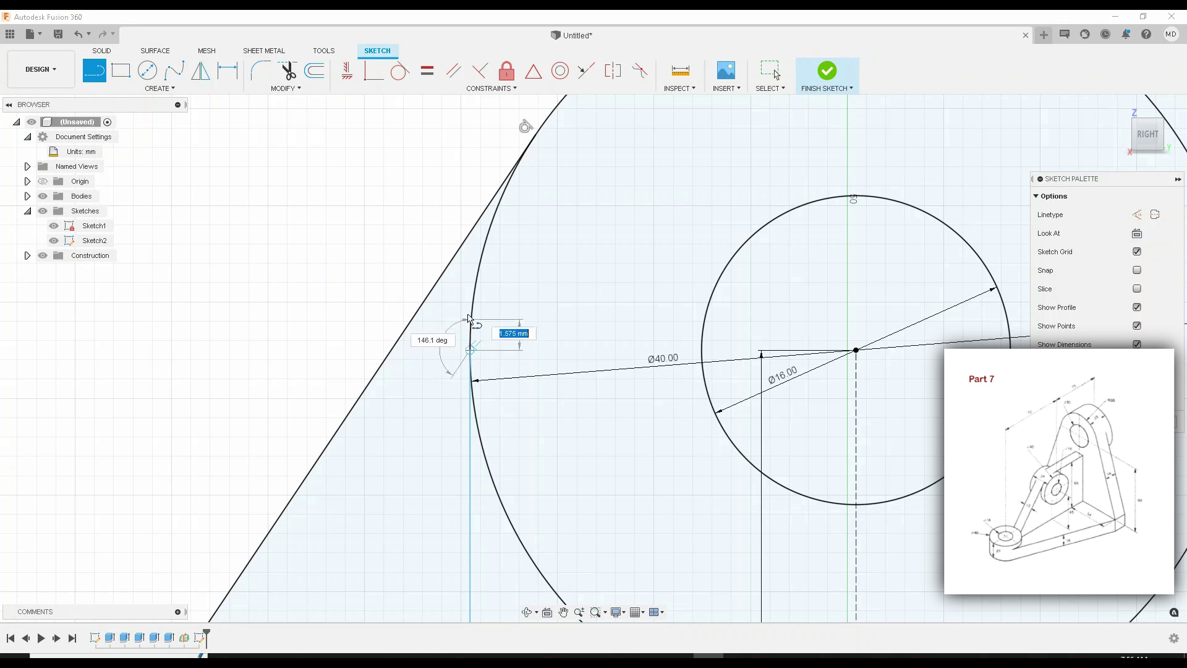
{"action": "left_click", "coordinate": [475, 235]}
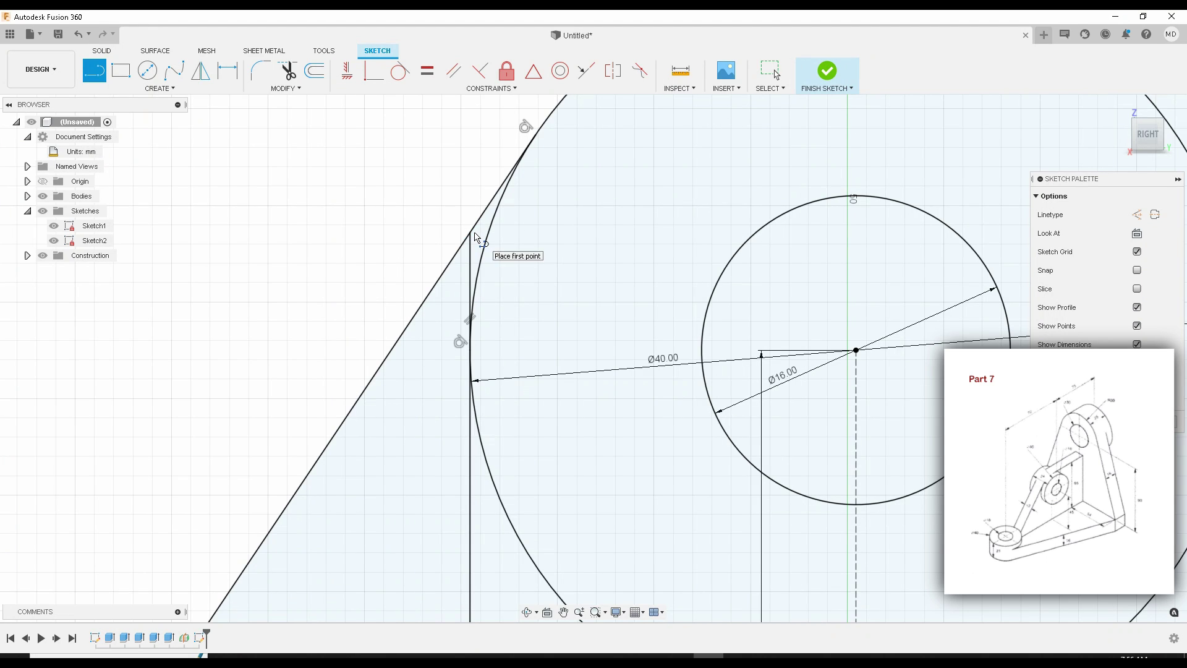
{"action": "scroll", "coordinate": [466, 335], "scroll_direction": "down", "scroll_amount": 2}
{"action": "scroll", "coordinate": [466, 336], "scroll_direction": "down", "scroll_amount": 2}
{"action": "key", "text": "Escape"}
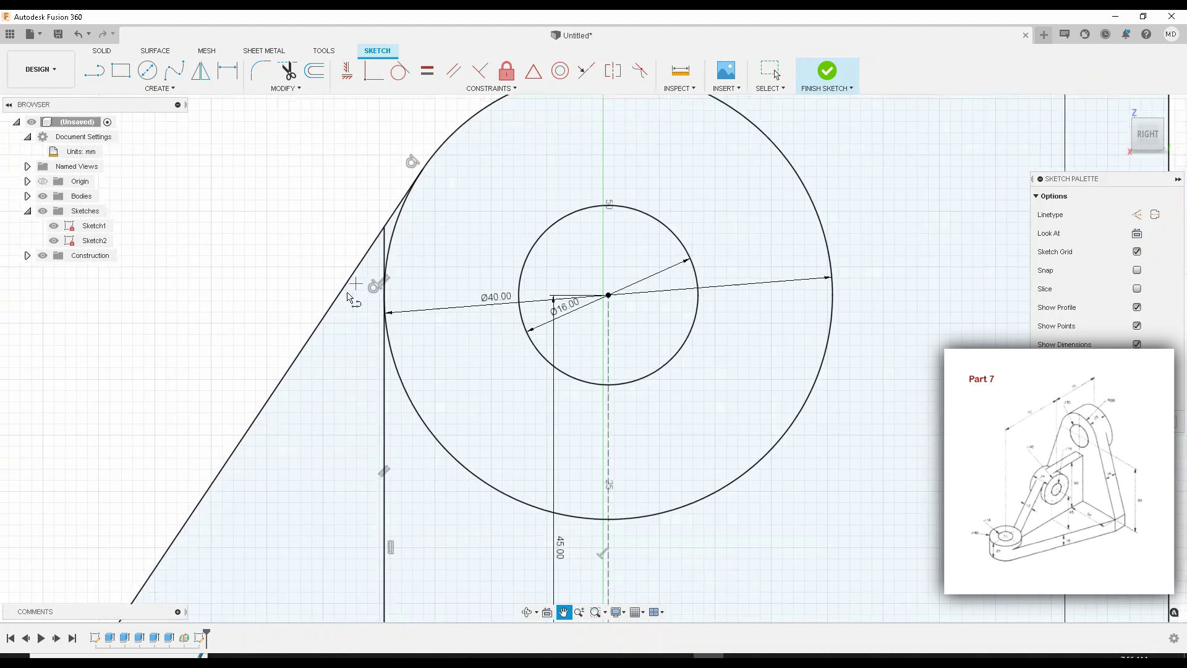
{"action": "scroll", "coordinate": [403, 361], "scroll_direction": "down", "scroll_amount": 2}
{"action": "middle_click_drag", "start_coordinate": [403, 361], "coordinate": [363, 378]}
{"action": "scroll", "coordinate": [363, 378], "scroll_direction": "down", "scroll_amount": 2}
{"action": "key", "text": "l"}
{"action": "mouse_move", "coordinate": [421, 337]}
{"action": "middle_mouse_down"}
{"action": "mouse_move", "coordinate": [437, 357]}
{"action": "mouse_move", "coordinate": [406, 339]}
{"action": "middle_mouse_up"}
{"action": "scroll", "coordinate": [437, 357], "scroll_direction": "down", "scroll_amount": 1}
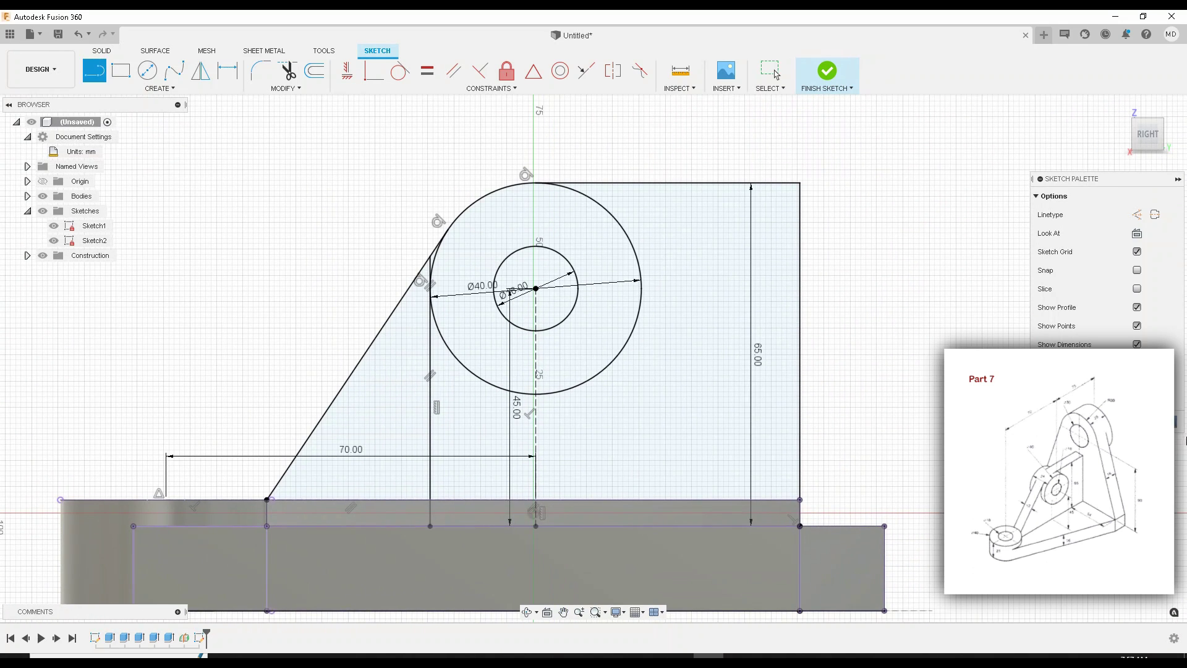
Step: Extrude the ring between the 16 mm and 40 mm circles 12 mm symmetrically into a hollow boss
{"action": "left_click", "coordinate": [828, 71]}
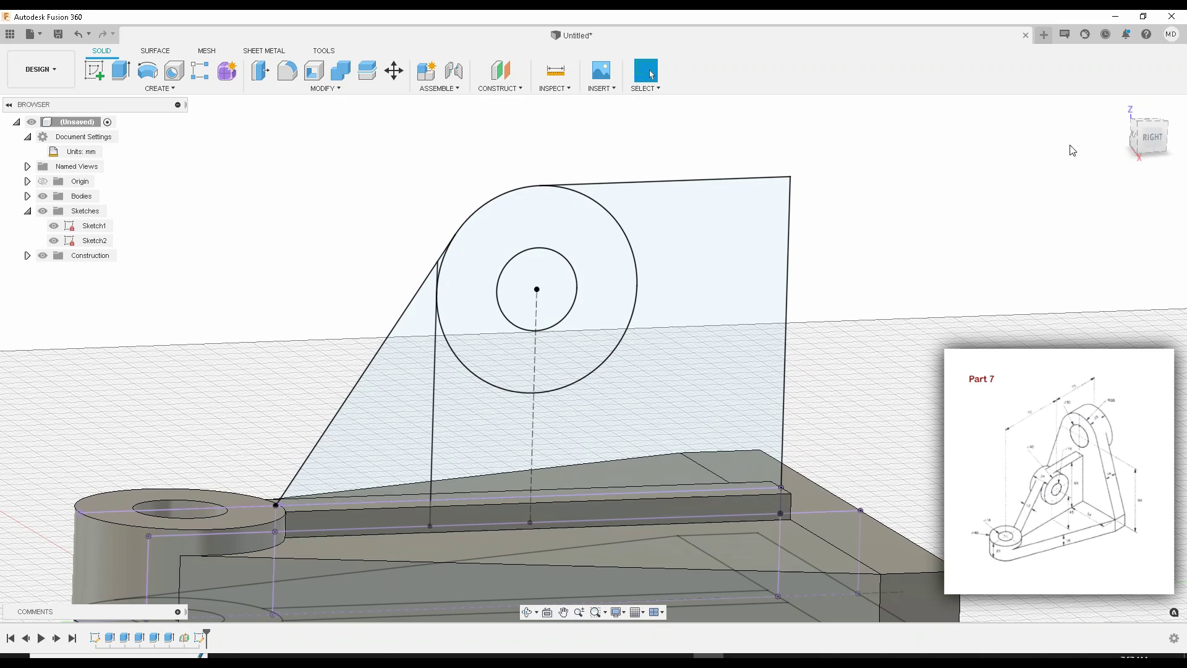
{"action": "left_click", "coordinate": [1120, 109]}
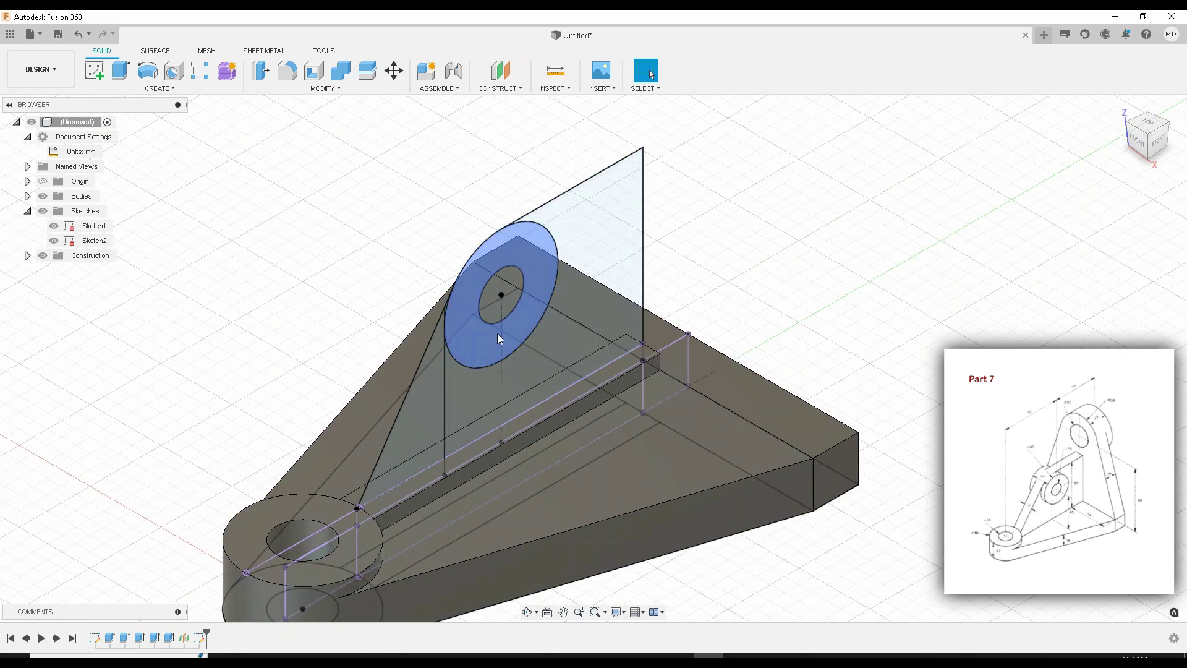
{"action": "left_click", "coordinate": [121, 74]}
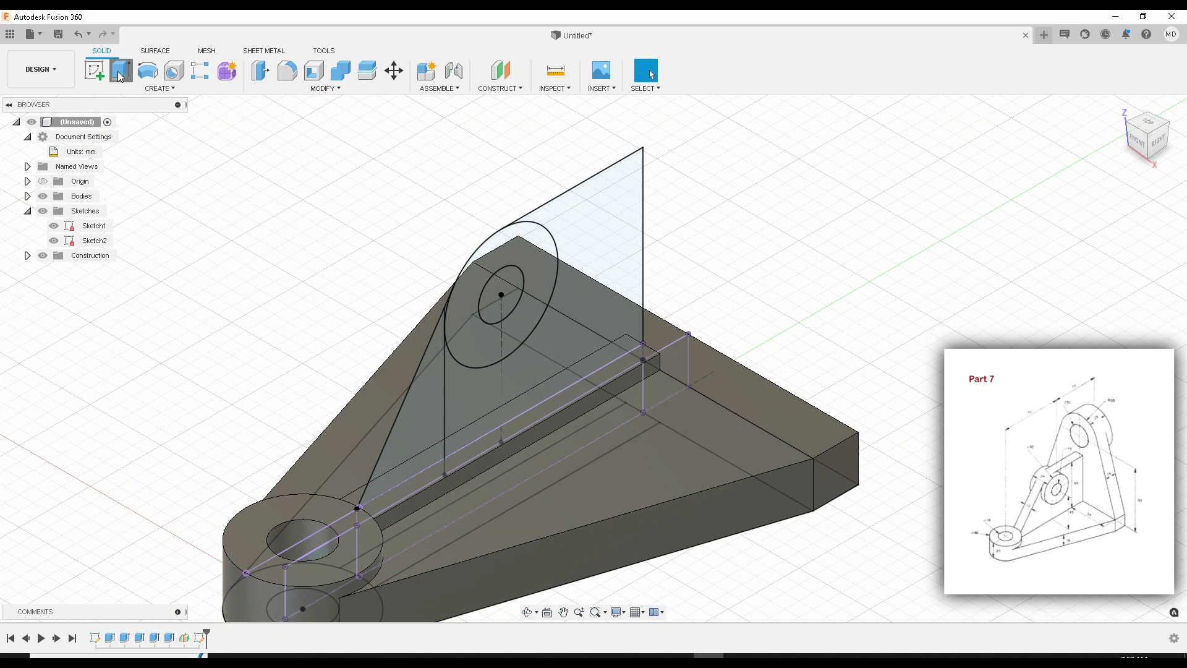
{"action": "left_click", "coordinate": [471, 320]}
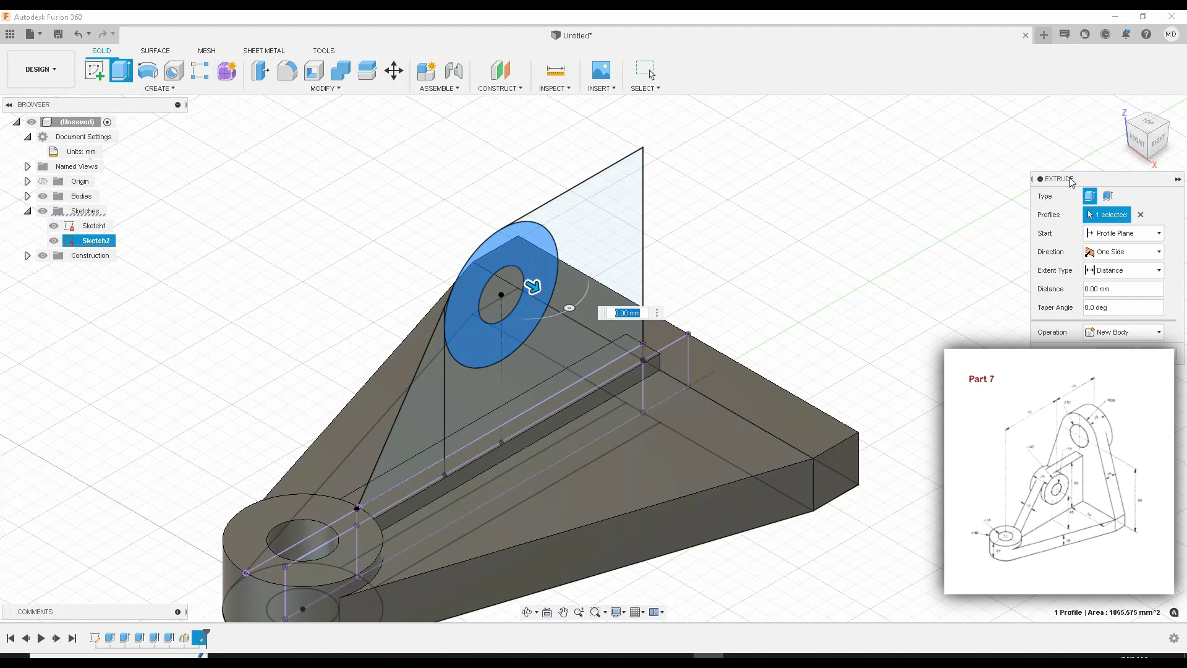
{"action": "left_click", "coordinate": [1116, 253]}
{"action": "left_click", "coordinate": [1114, 296]}
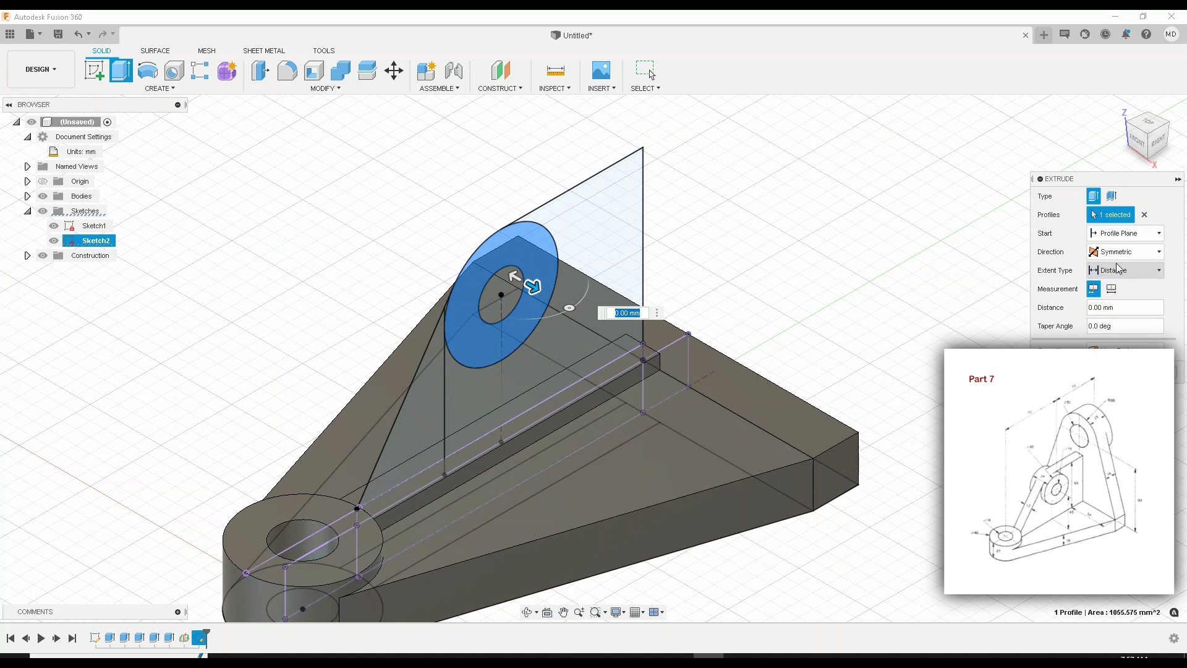
{"action": "left_click", "coordinate": [1123, 271]}
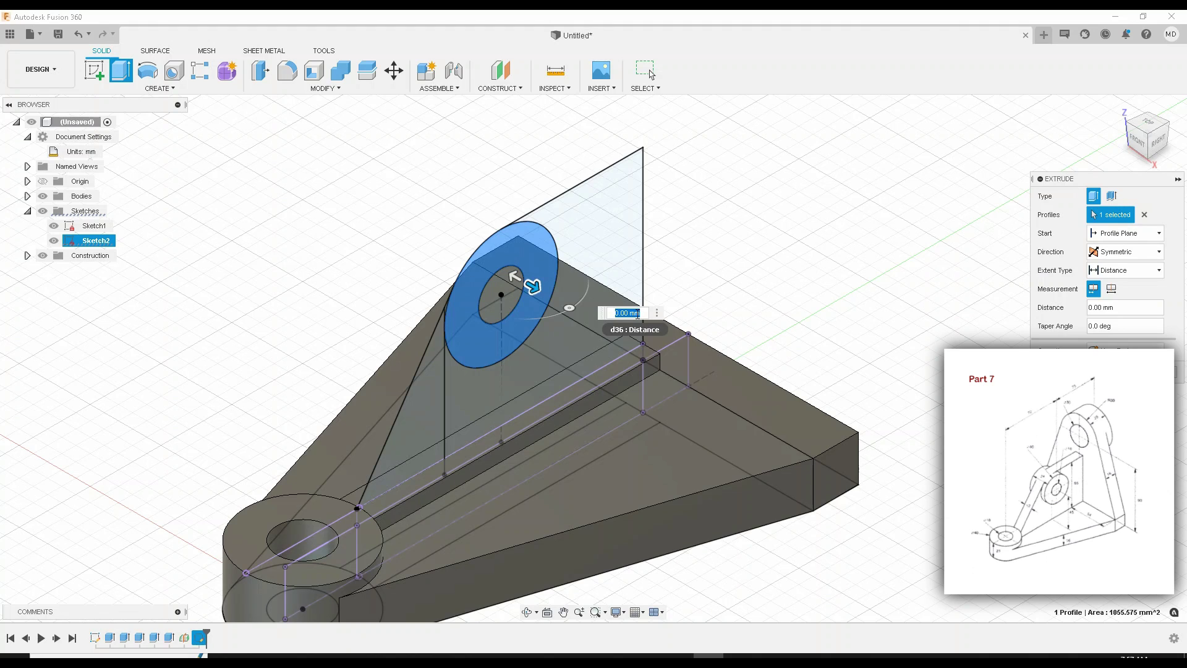
{"action": "type", "text": "12"}
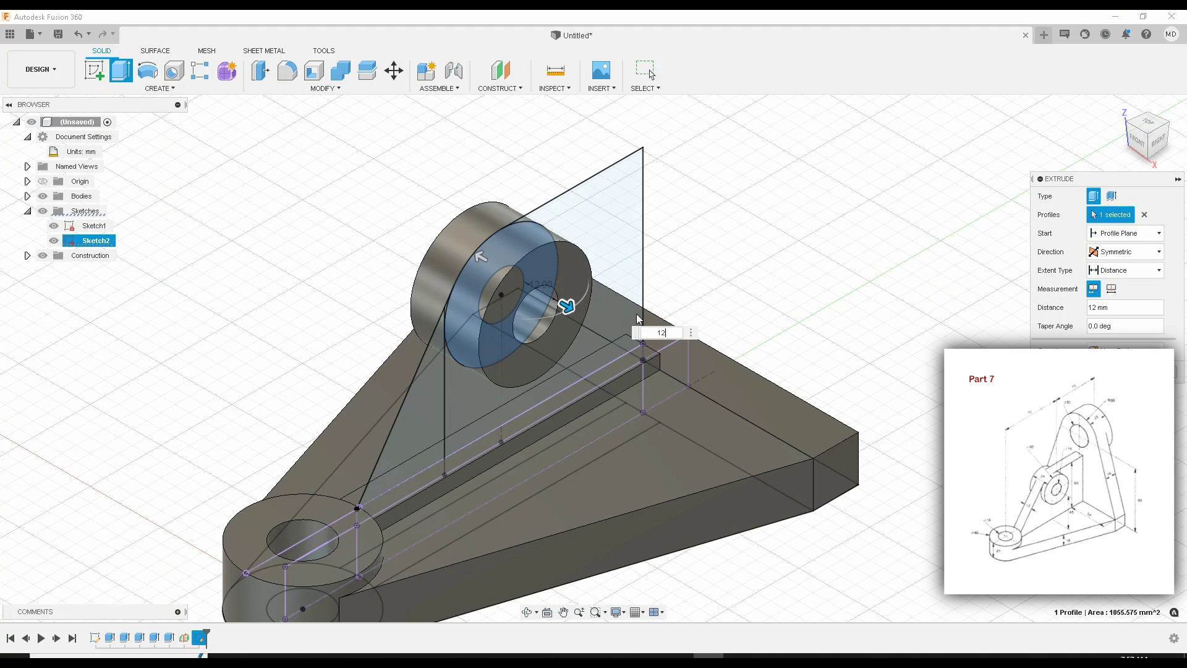
{"action": "key", "text": "Return"}
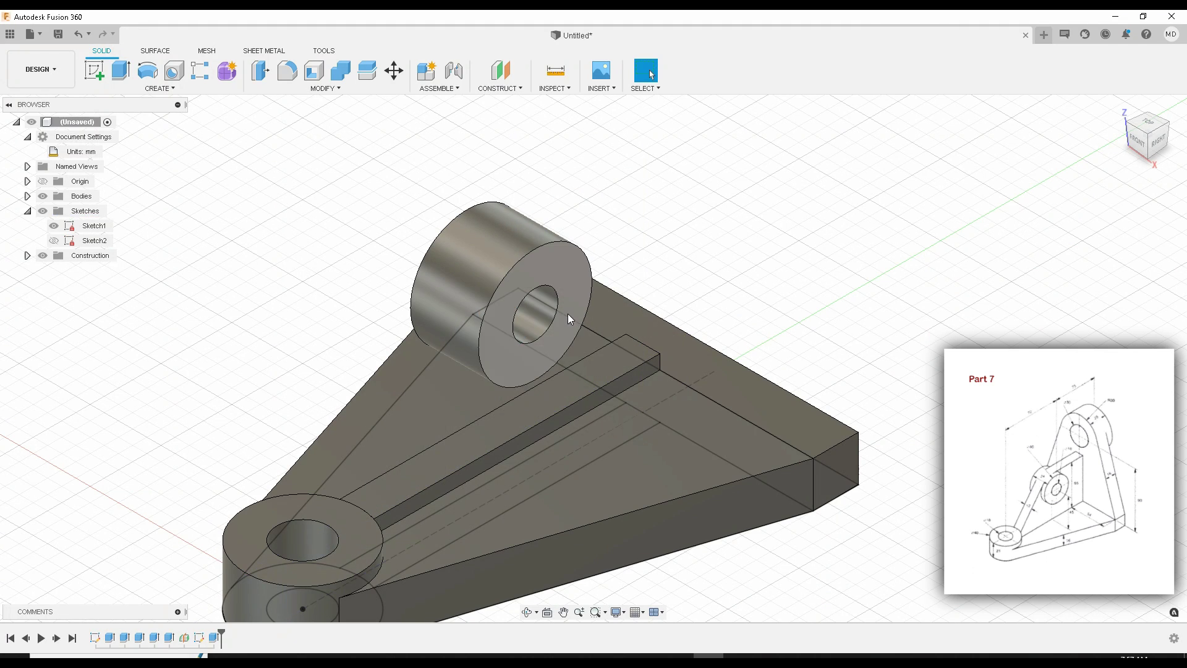
Step: Show Sketch2 again and select the upright plate and thin sliver profiles
{"action": "left_click", "coordinate": [55, 240]}
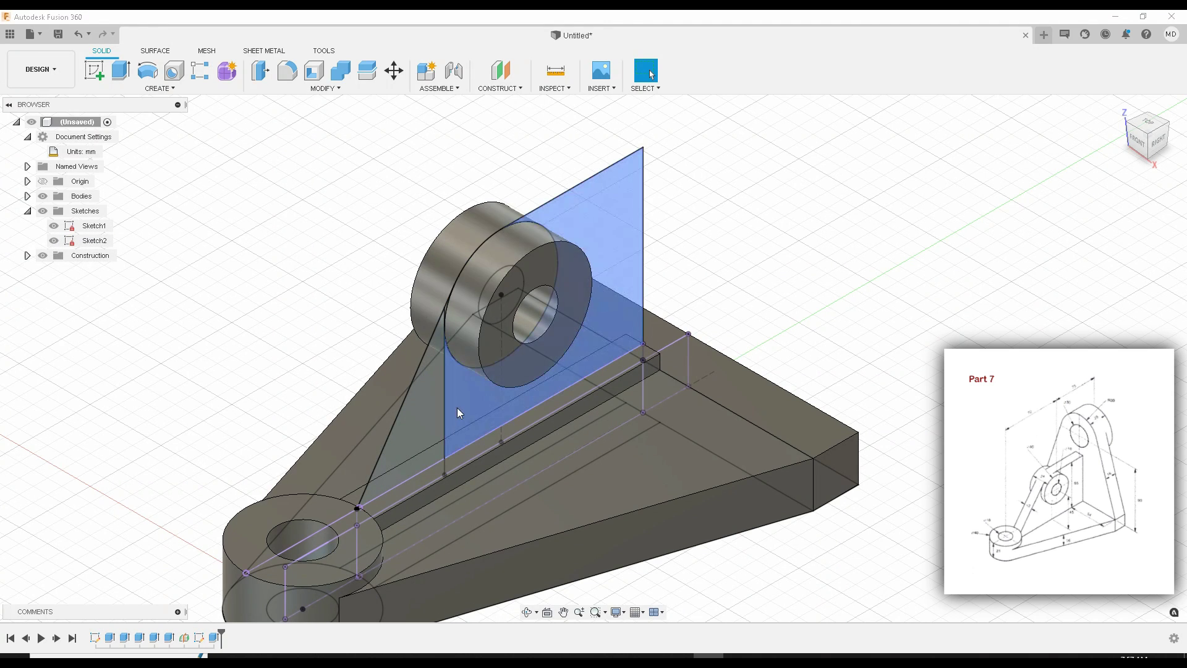
{"action": "scroll", "coordinate": [457, 407], "scroll_direction": "up", "scroll_amount": 5}
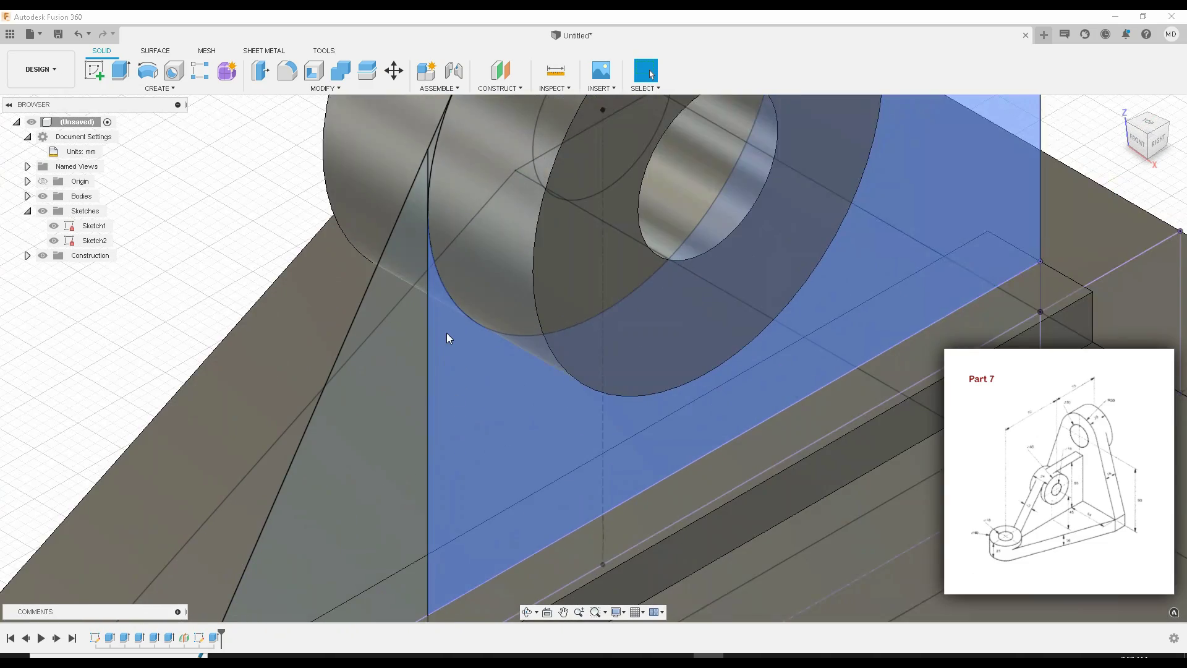
{"action": "left_click", "coordinate": [448, 337]}
{"action": "scroll", "coordinate": [447, 338], "scroll_direction": "down", "scroll_amount": 5}
{"action": "scroll", "coordinate": [448, 359], "scroll_direction": "up", "scroll_amount": 6}
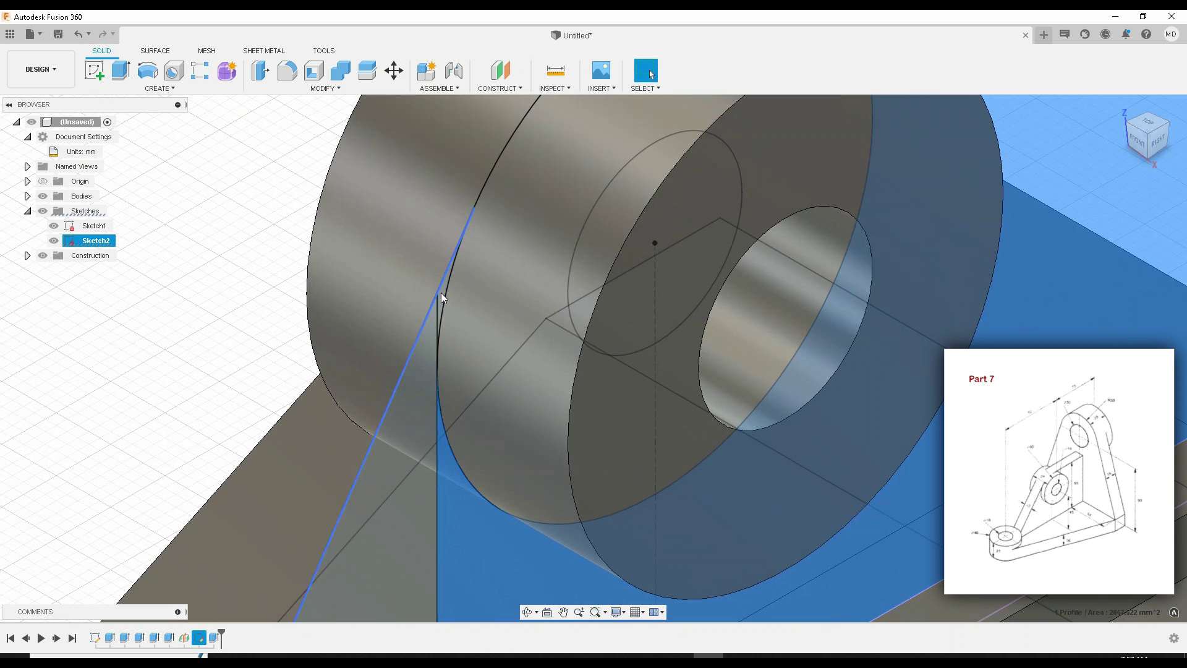
{"action": "left_click", "coordinate": [442, 301]}
{"action": "scroll", "coordinate": [403, 408], "scroll_direction": "down", "scroll_amount": 2}
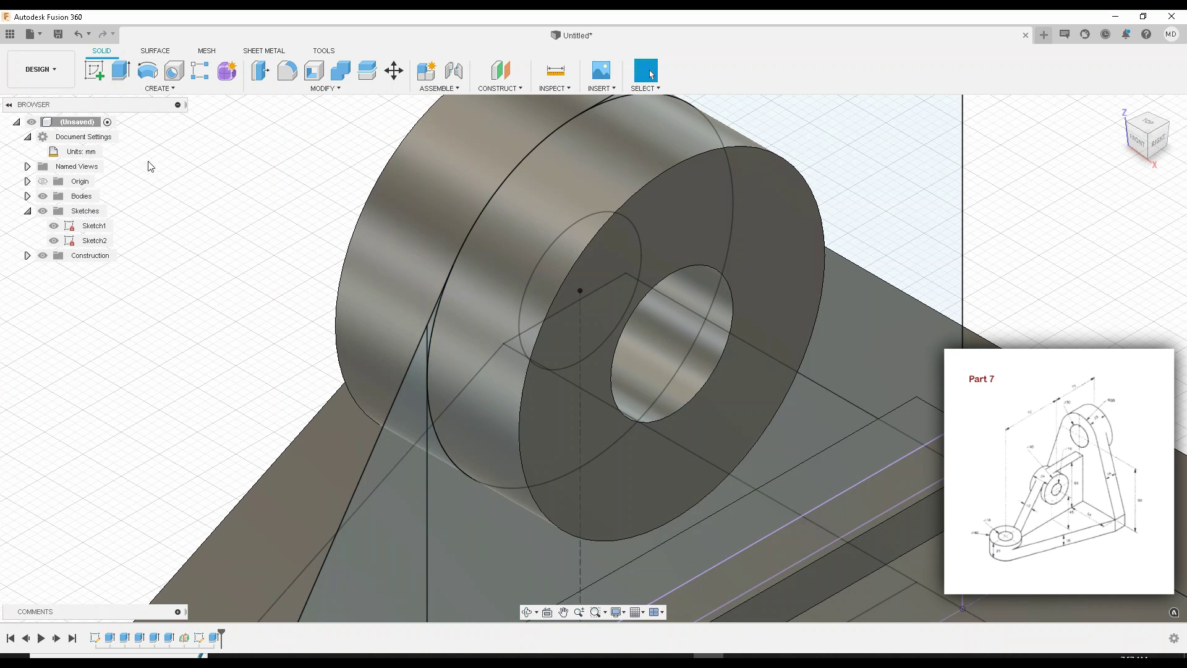
Step: Extrude the plate profiles 6 mm symmetrically about the sketch plane
{"action": "left_click", "coordinate": [122, 71]}
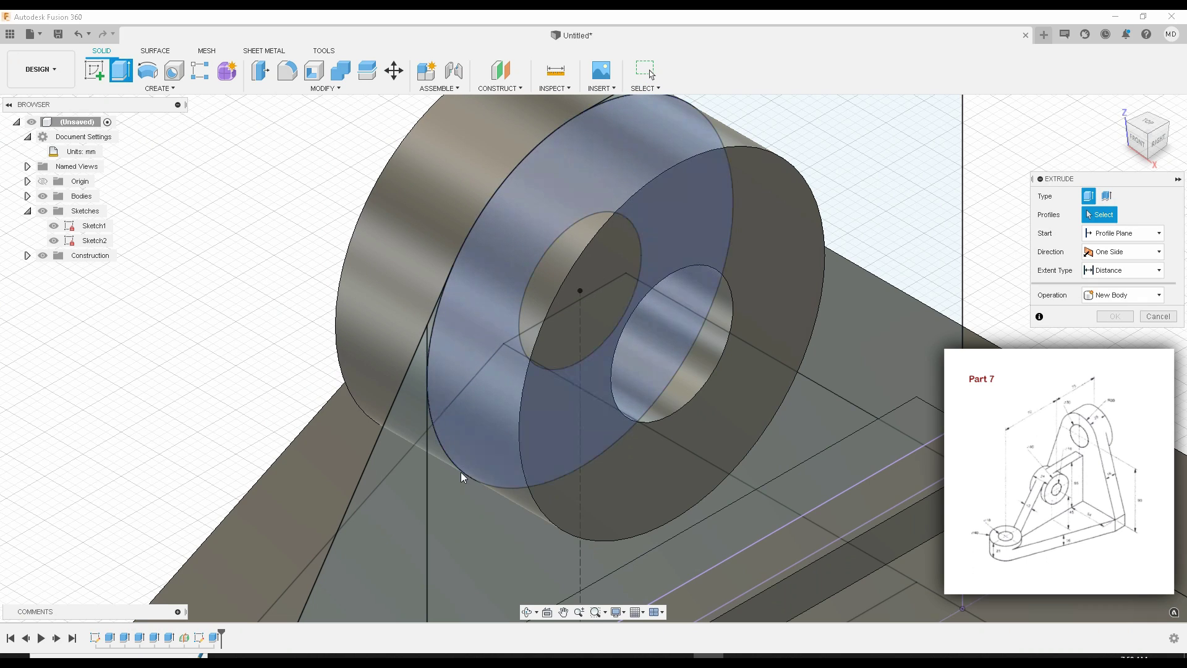
{"action": "left_click", "coordinate": [465, 506]}
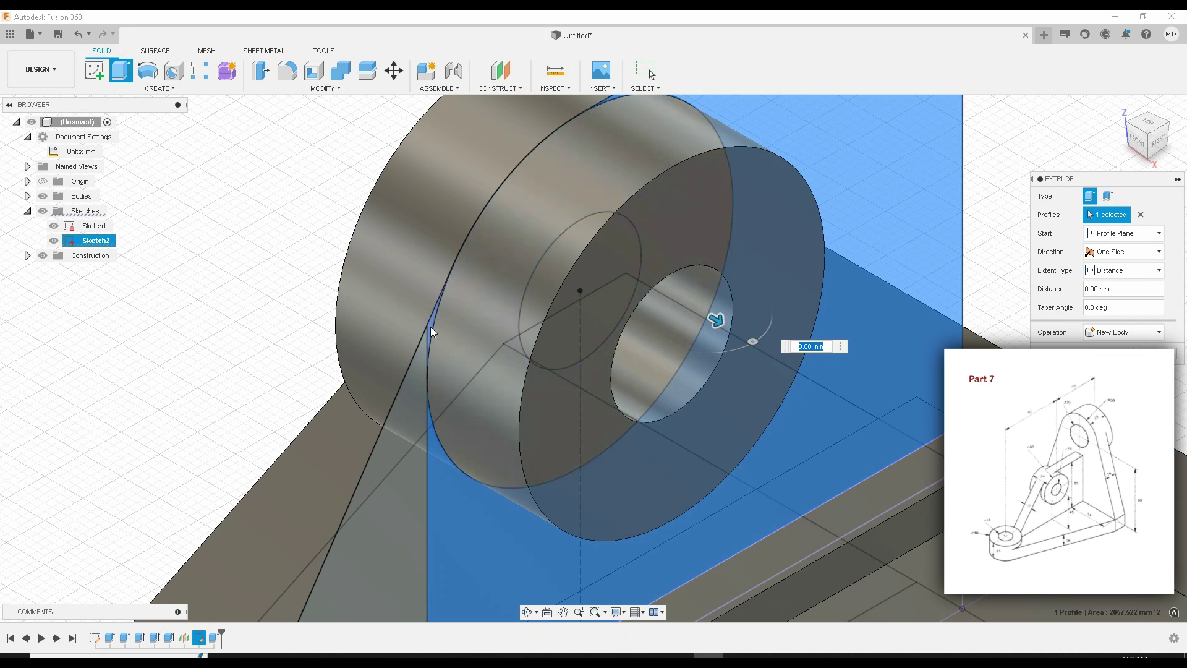
{"action": "scroll", "coordinate": [506, 362], "scroll_direction": "down", "scroll_amount": 5}
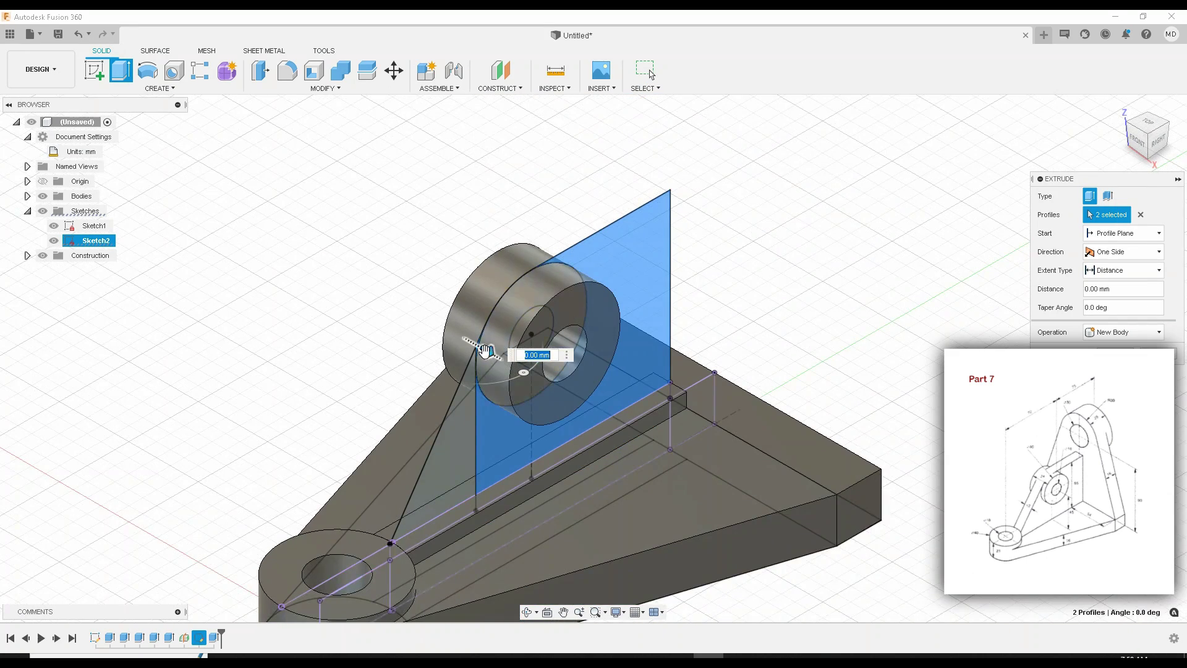
{"action": "left_click", "coordinate": [1122, 251]}
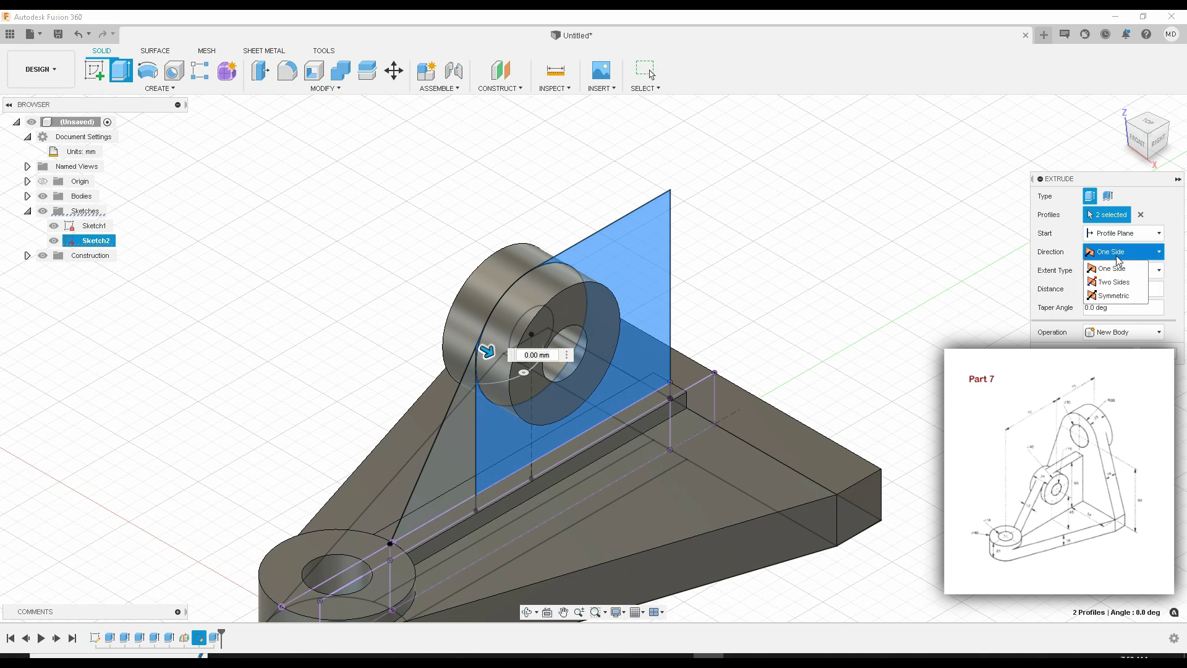
{"action": "left_click", "coordinate": [1108, 303]}
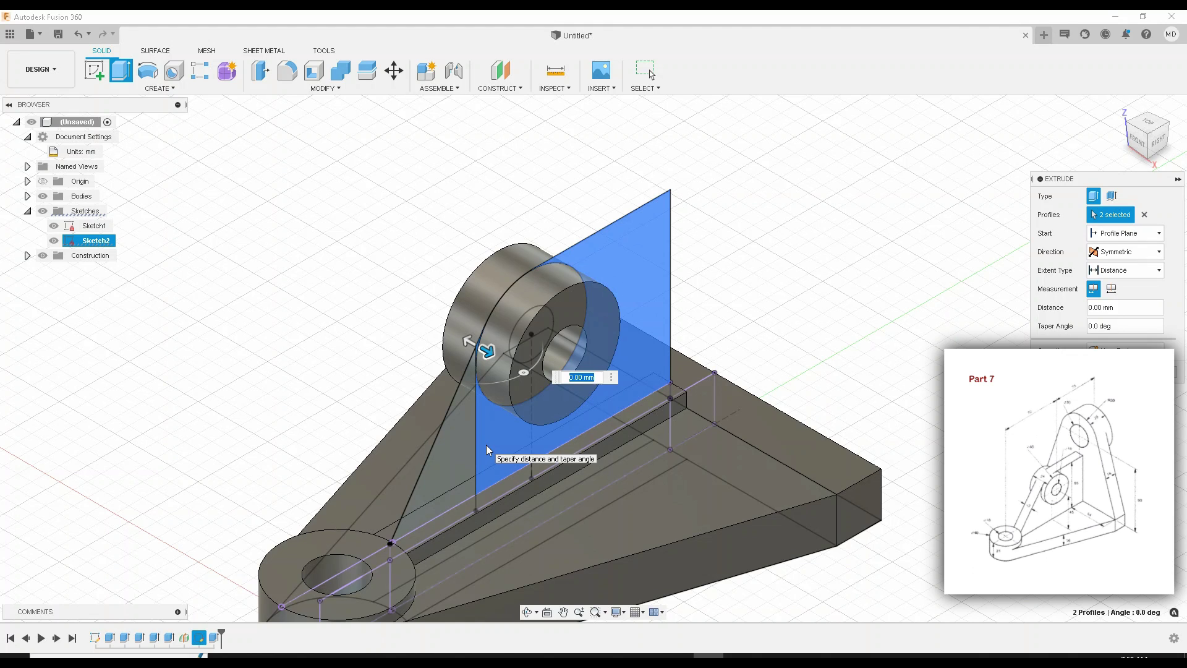
{"action": "type", "text": "6"}
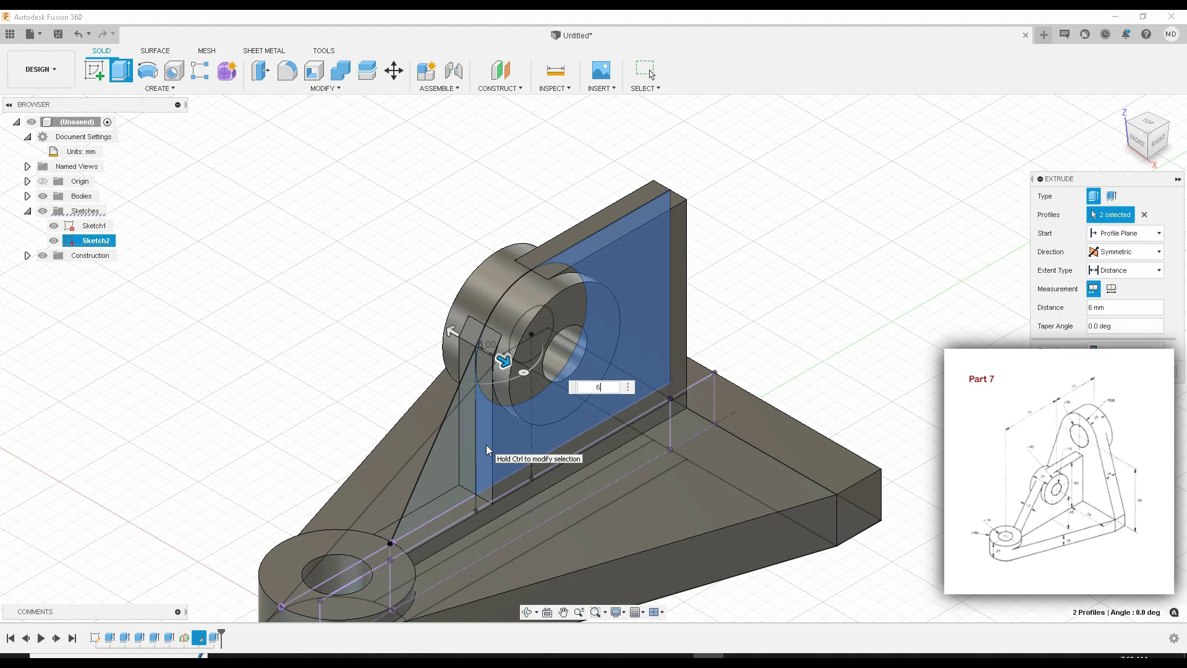
{"action": "key", "text": "Return"}
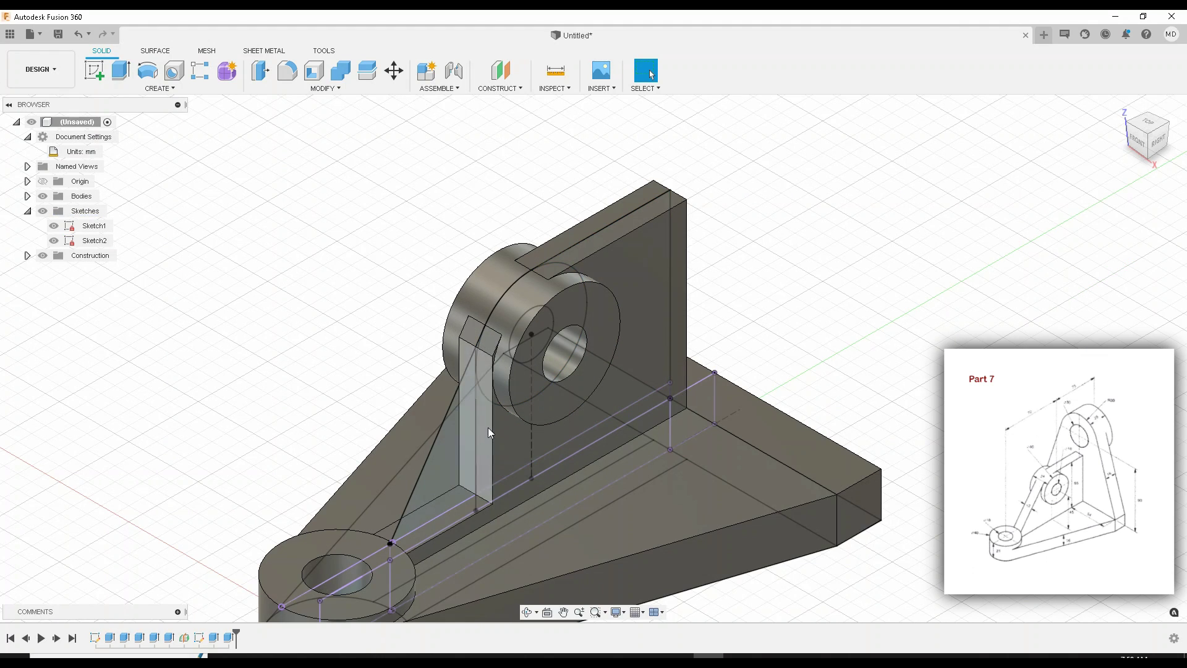
Step: Select the plate's narrow front face at the rib top and open the Create features list
{"action": "scroll", "coordinate": [491, 480], "scroll_direction": "up", "scroll_amount": 3}
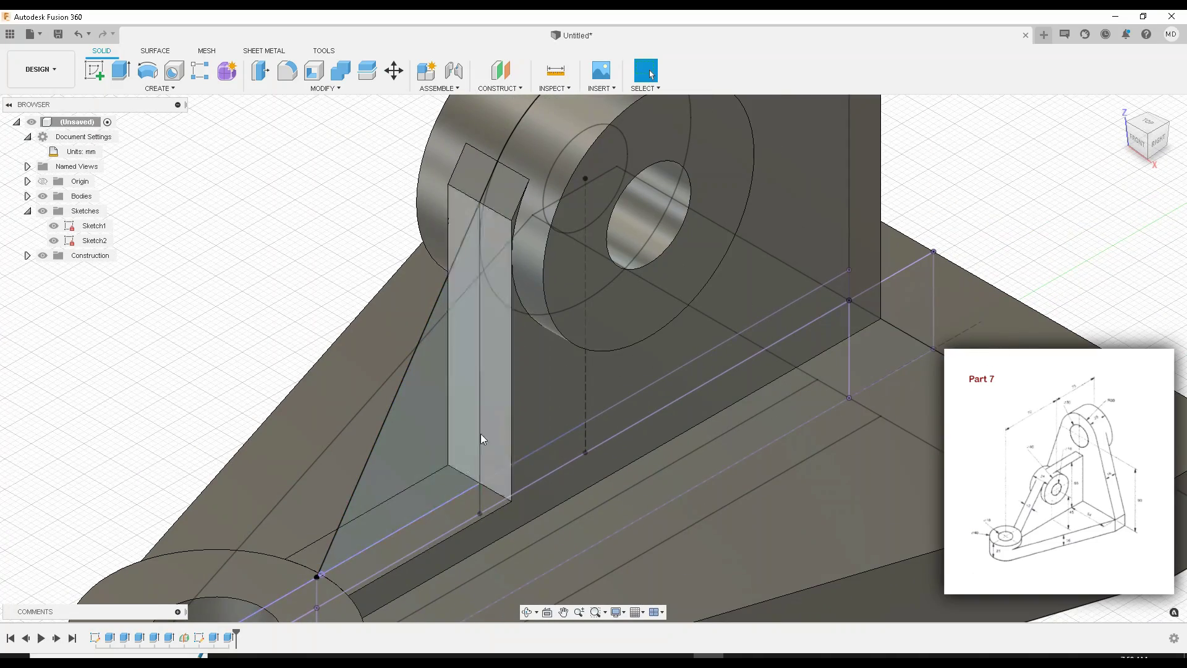
{"action": "scroll", "coordinate": [489, 440], "scroll_direction": "down", "scroll_amount": 5}
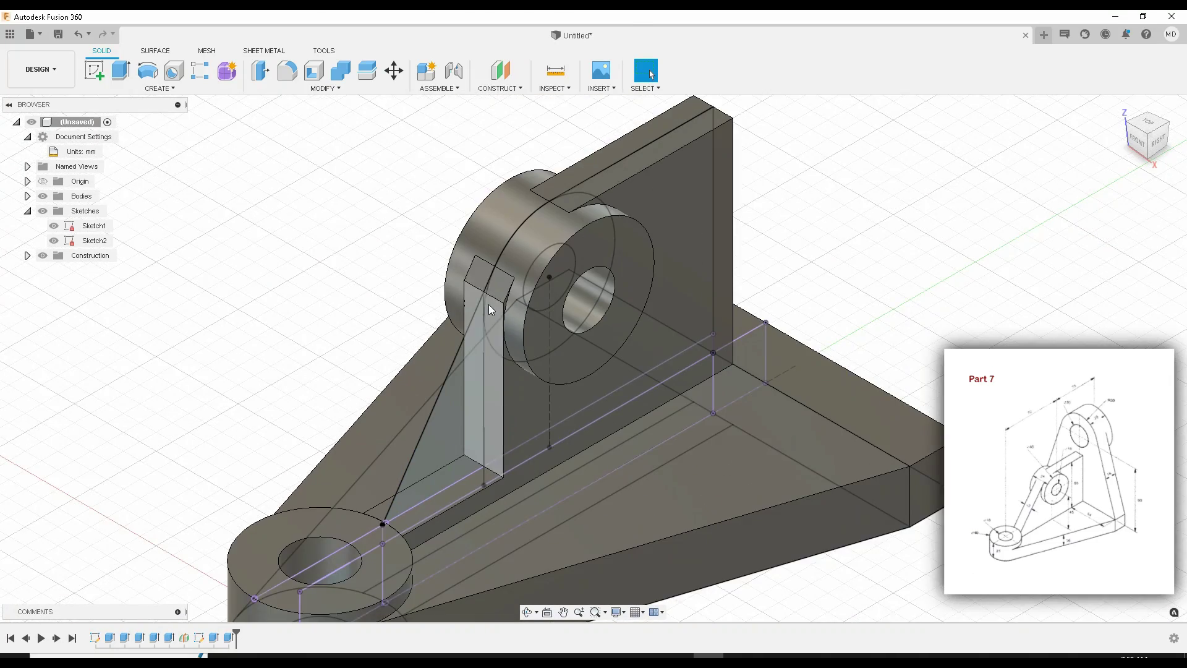
{"action": "scroll", "coordinate": [502, 287], "scroll_direction": "up", "scroll_amount": 5}
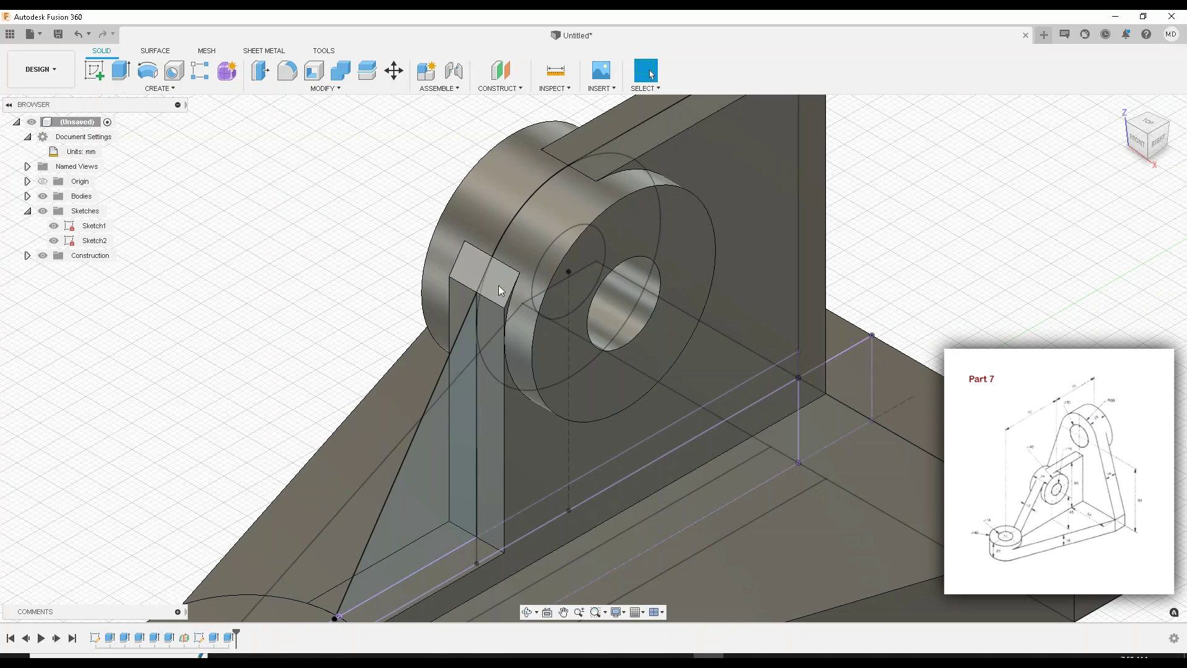
{"action": "scroll", "coordinate": [506, 290], "scroll_direction": "up", "scroll_amount": 2}
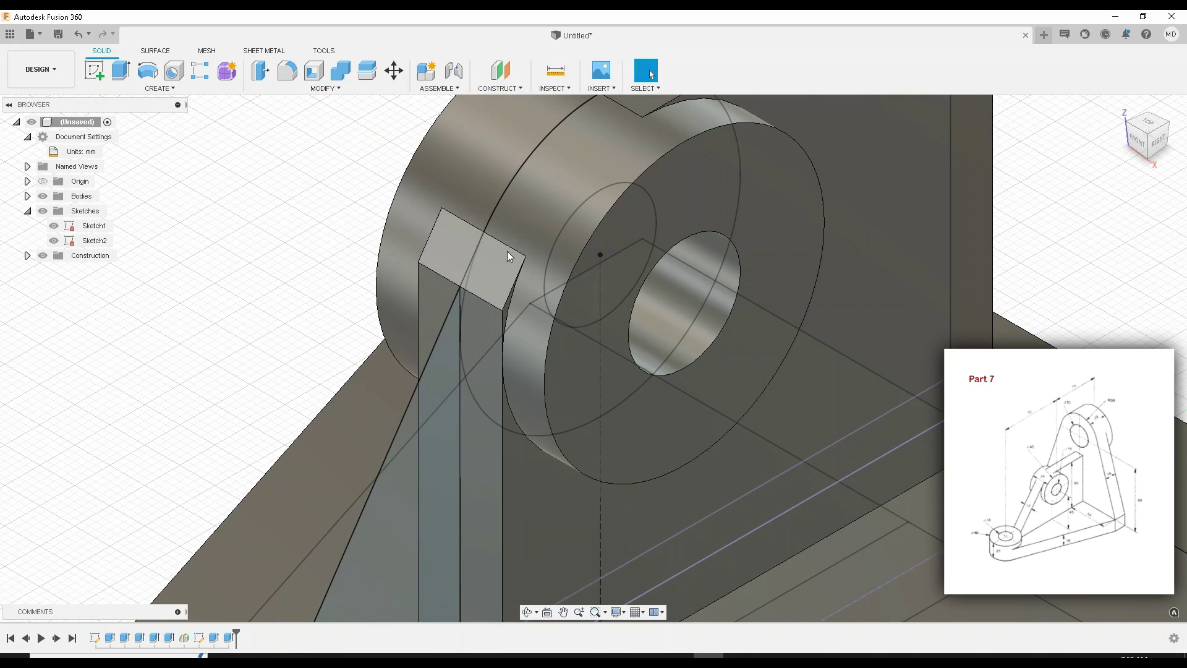
{"action": "middle_click_drag", "start_coordinate": [491, 285], "coordinate": [557, 272]}
{"action": "scroll", "coordinate": [557, 272], "scroll_direction": "down", "scroll_amount": 2}
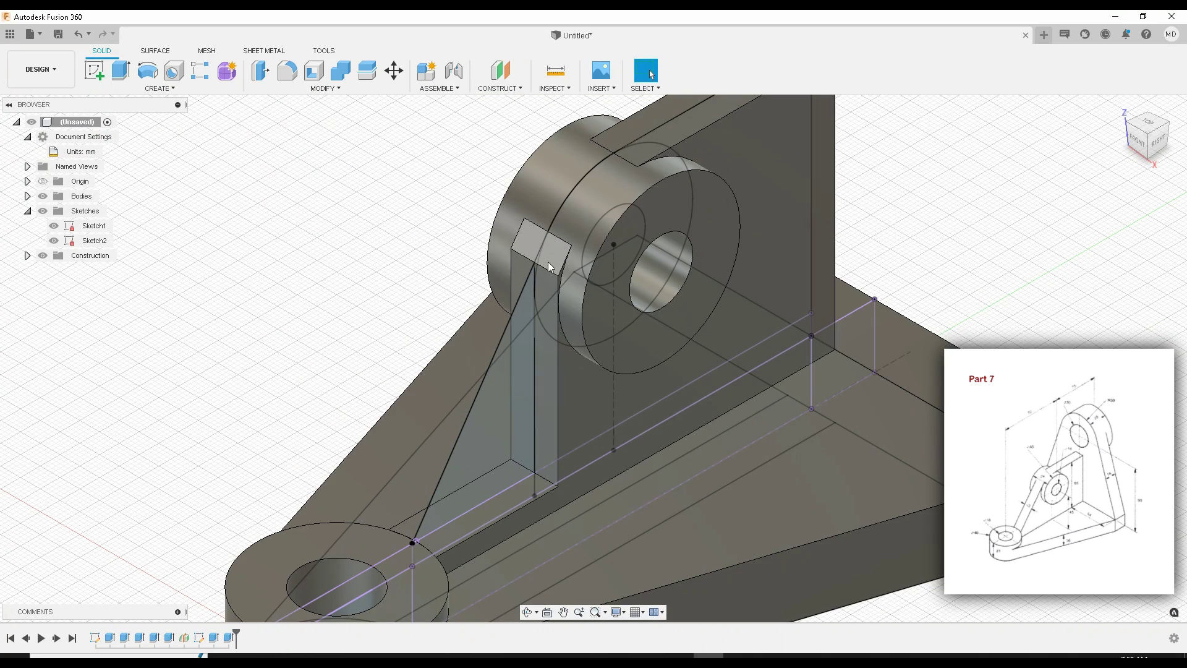
{"action": "left_click", "coordinate": [550, 293]}
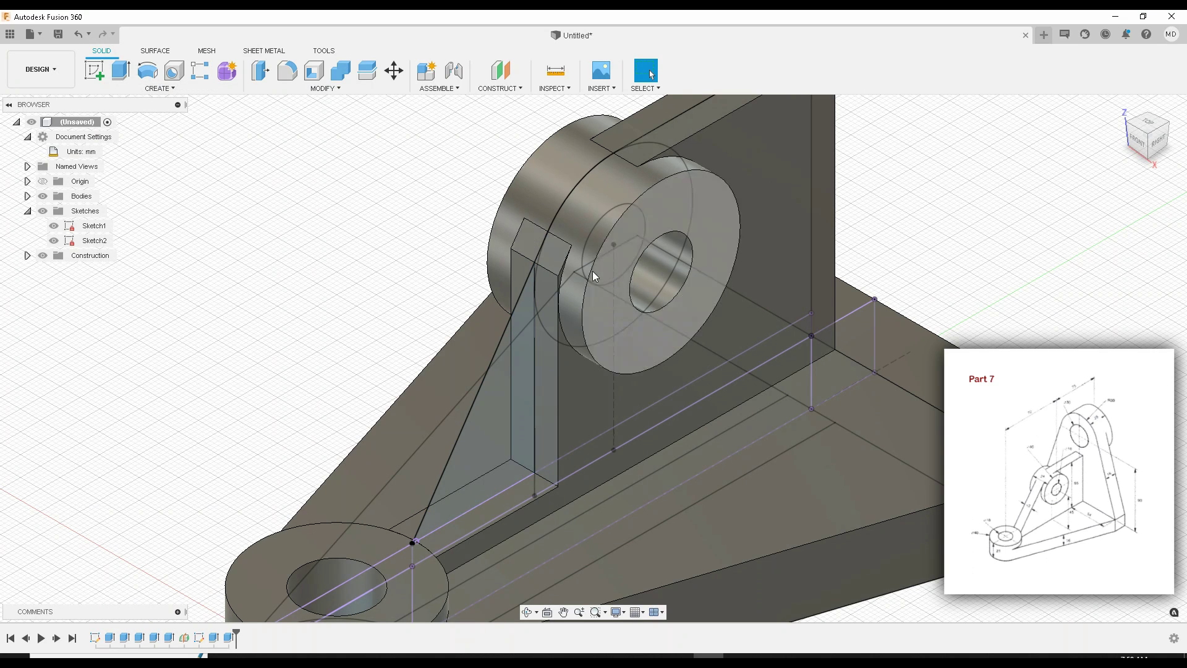
{"action": "left_click", "coordinate": [160, 88]}
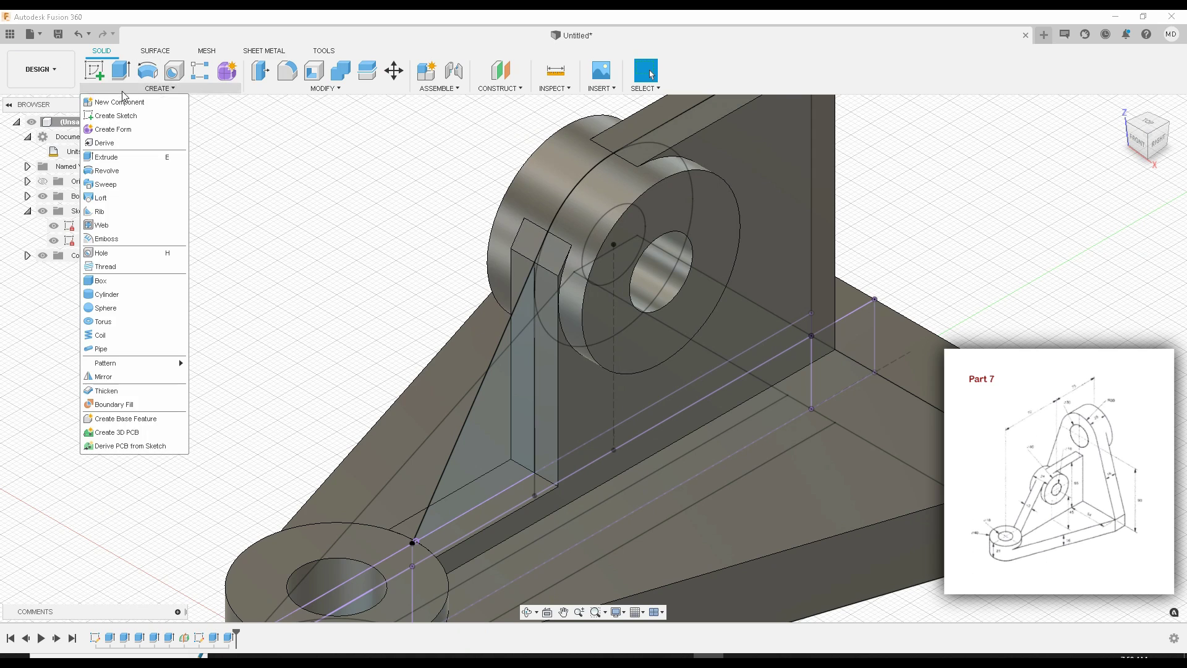
Step: Loft the rib from the rectangle under the upper boss to the point at the lower boss
{"action": "left_click", "coordinate": [118, 198]}
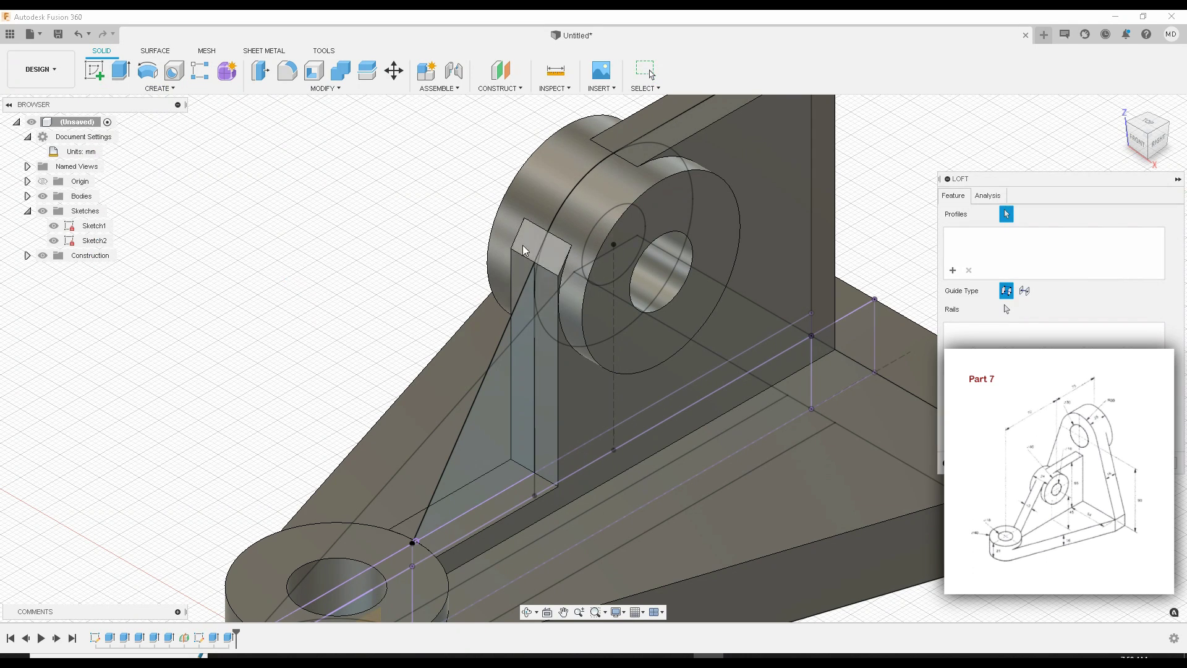
{"action": "left_click", "coordinate": [544, 325]}
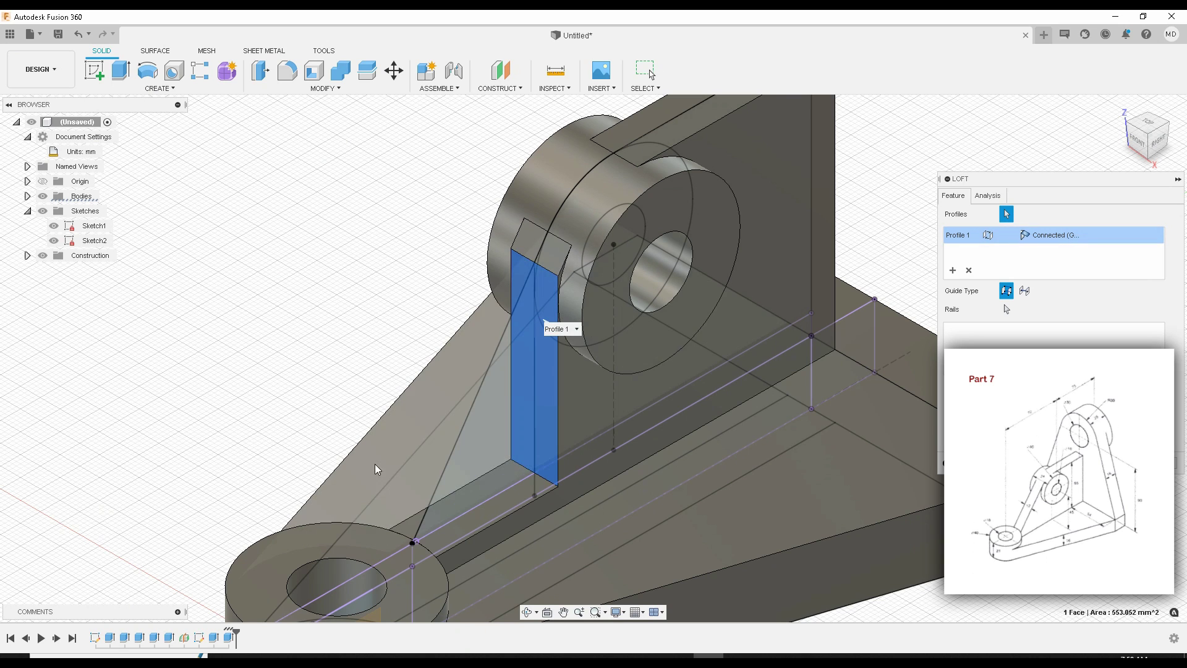
{"action": "left_click", "coordinate": [411, 539]}
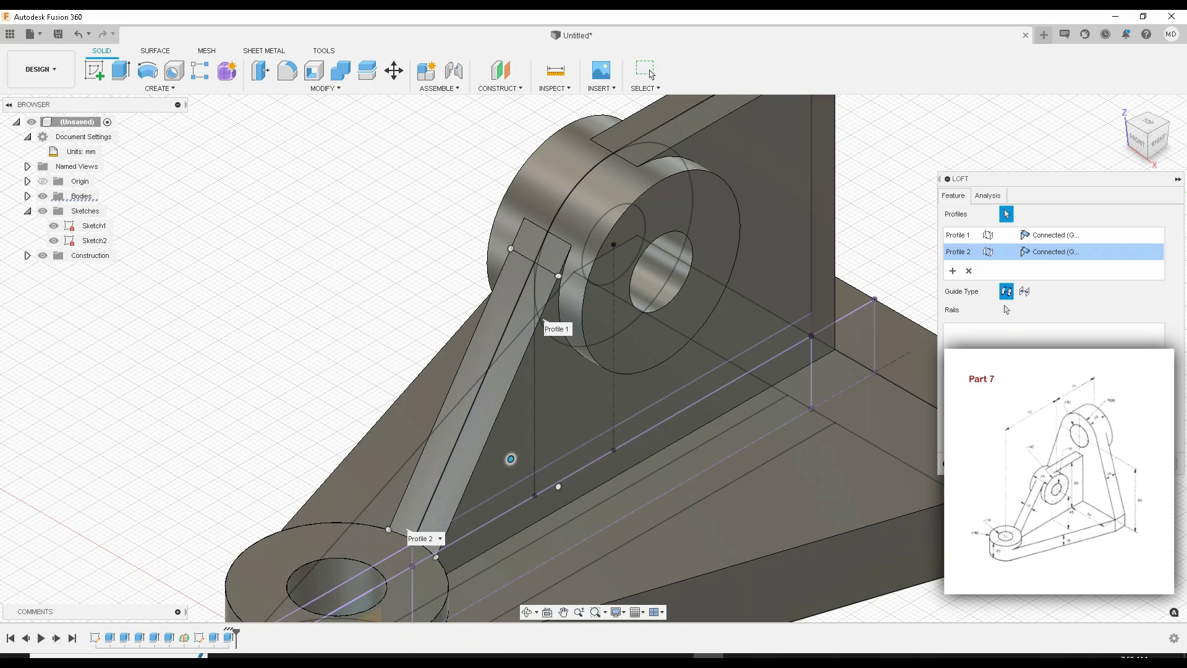
{"action": "key", "text": "Return"}
{"action": "scroll", "coordinate": [537, 318], "scroll_direction": "up", "scroll_amount": 3}
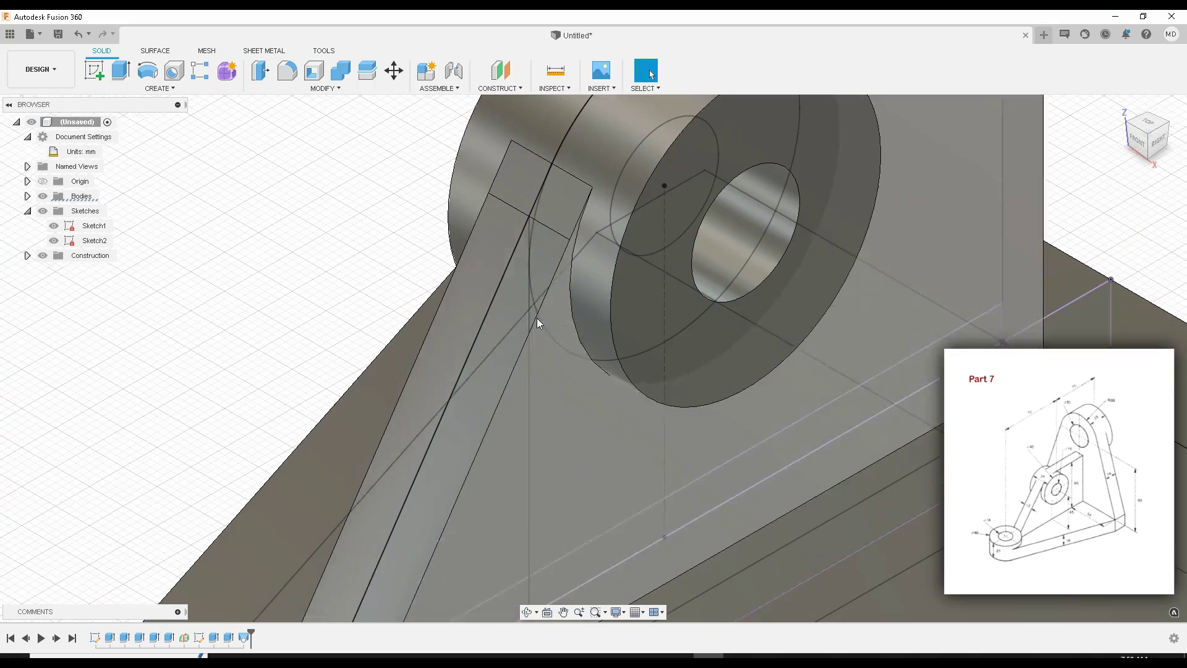
{"action": "middle_click_drag", "start_coordinate": [537, 317], "coordinate": [685, 145]}
{"action": "scroll", "coordinate": [572, 244], "scroll_direction": "up", "scroll_amount": 5}
{"action": "middle_click_drag", "start_coordinate": [609, 179], "coordinate": [569, 272], "text": "shift"}
{"action": "key", "text": "Escape"}
{"action": "scroll", "coordinate": [570, 273], "scroll_direction": "down", "scroll_amount": 4}
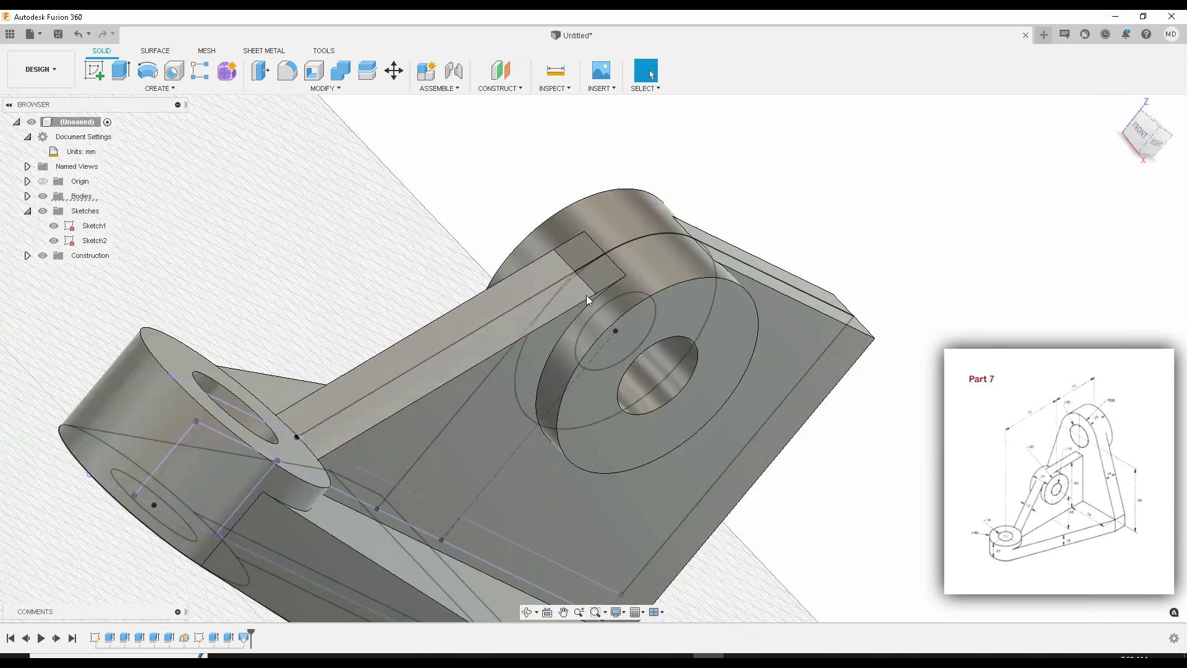
{"action": "scroll", "coordinate": [569, 275], "scroll_direction": "up", "scroll_amount": 3}
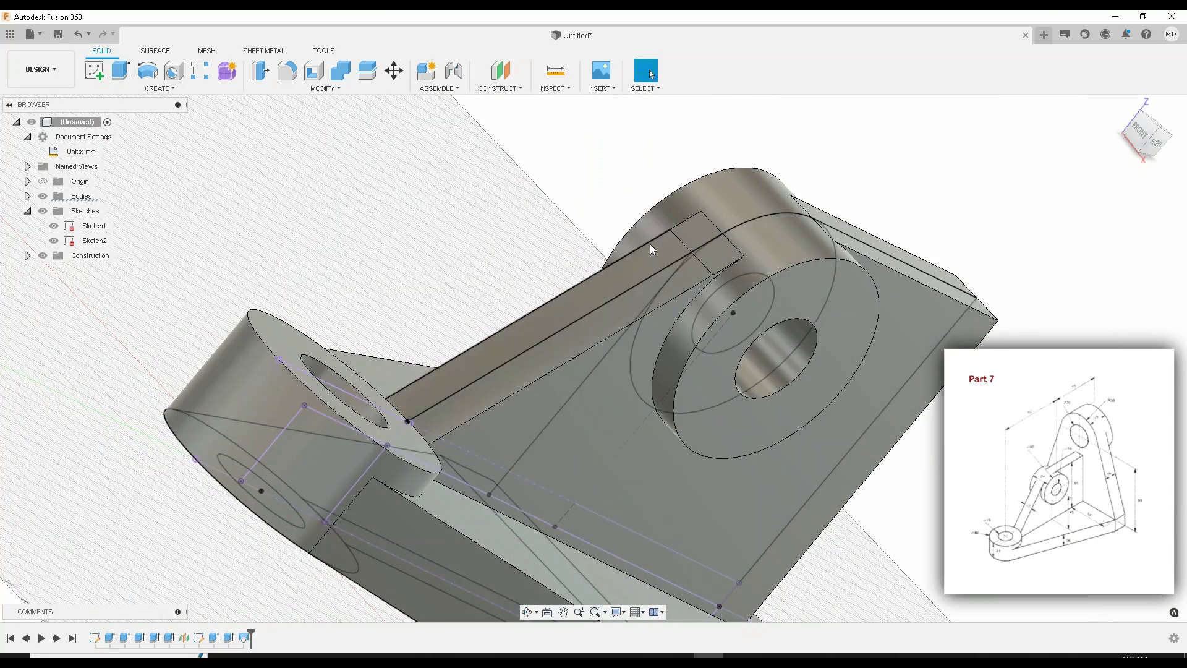
{"action": "left_click", "coordinate": [342, 72]}
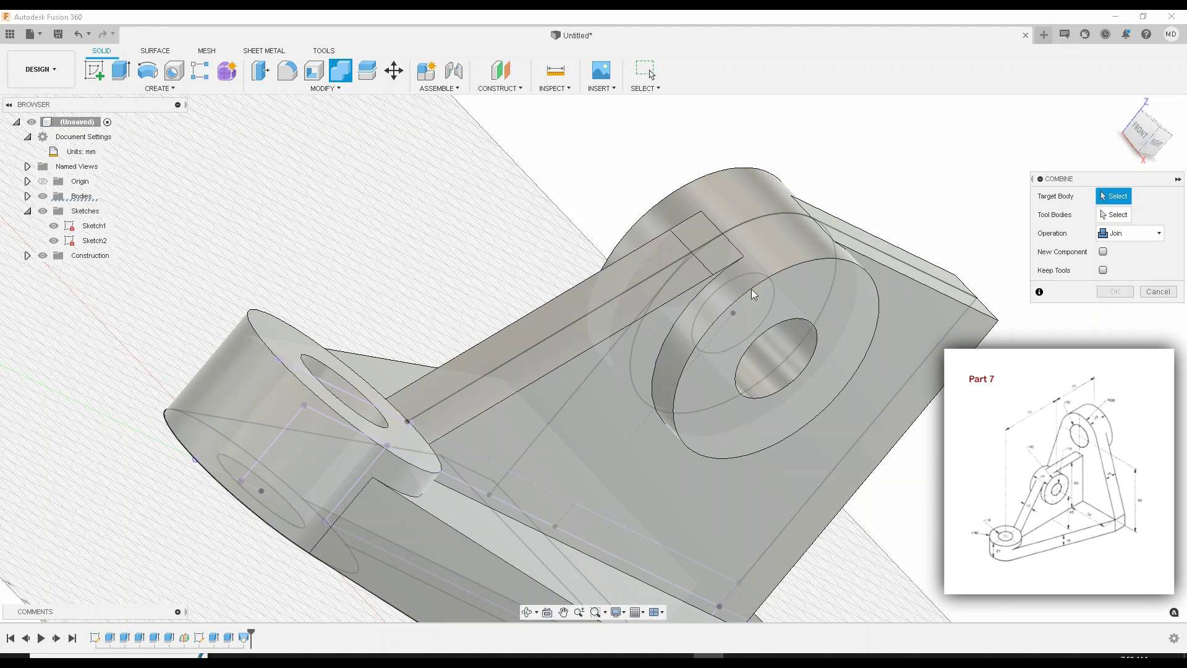
{"action": "left_click", "coordinate": [1116, 215]}
{"action": "left_click", "coordinate": [1115, 196]}
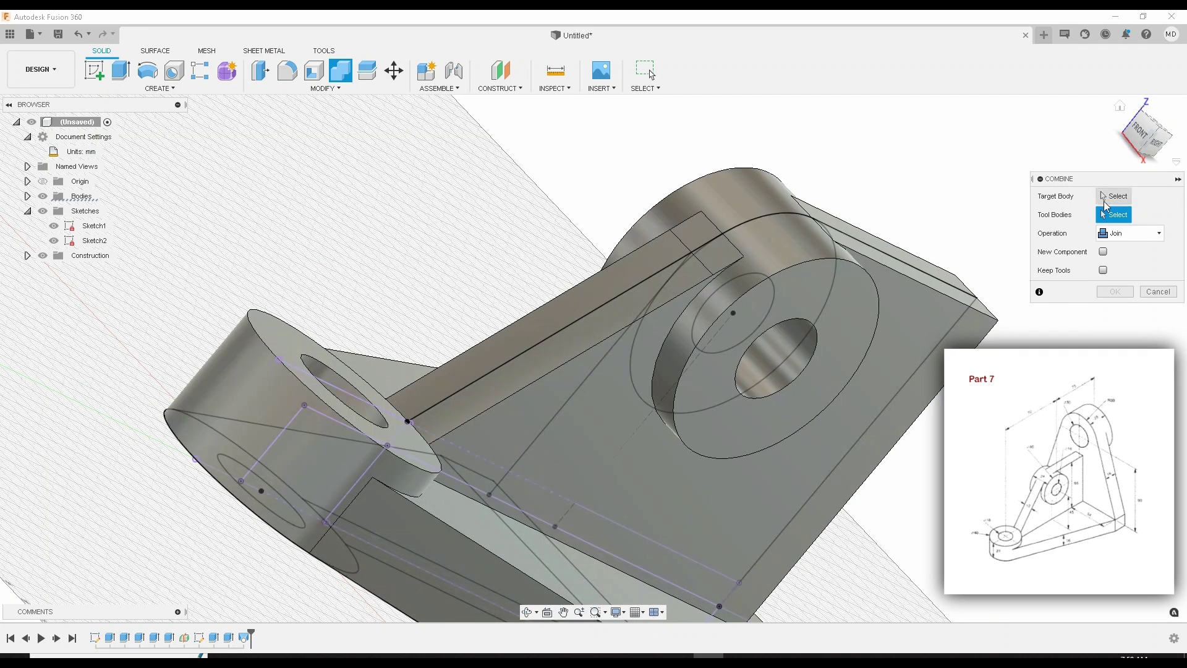
{"action": "left_click", "coordinate": [708, 267]}
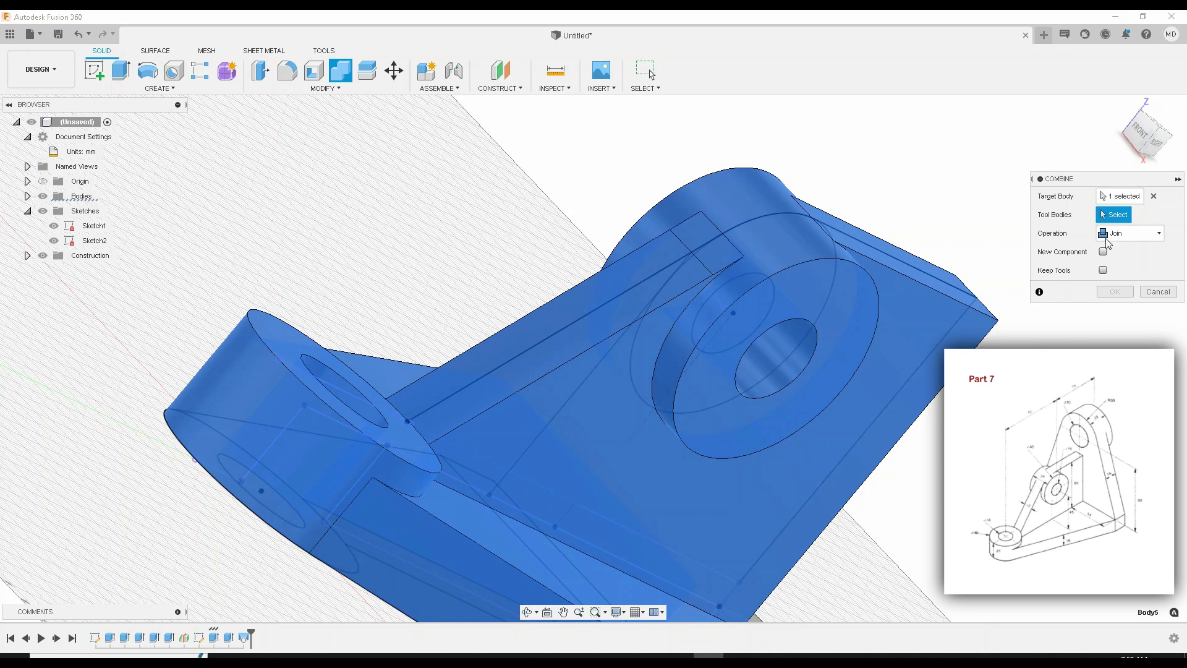
{"action": "left_click", "coordinate": [1147, 295]}
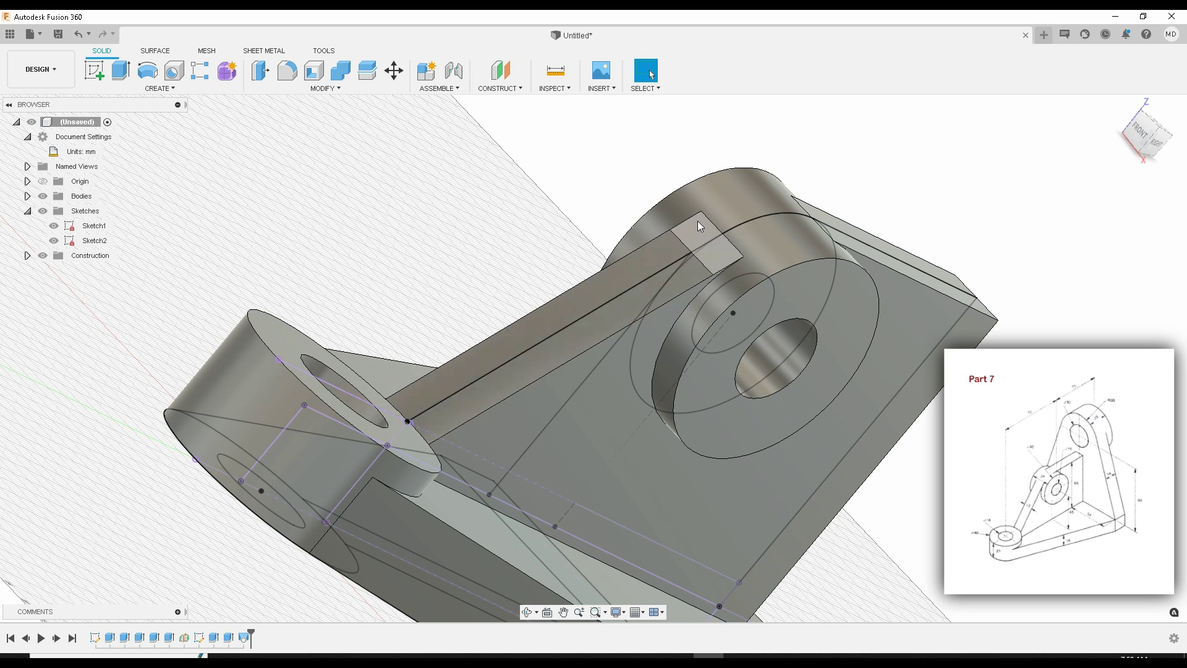
{"action": "left_click", "coordinate": [695, 227]}
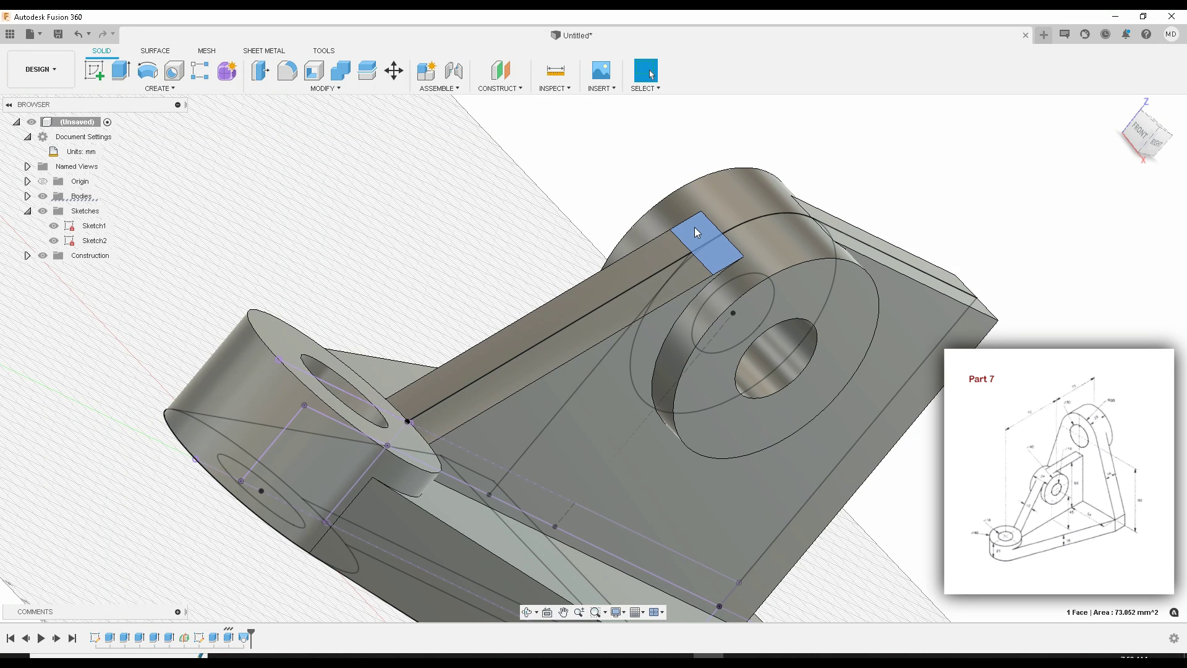
{"action": "left_click", "coordinate": [341, 71]}
{"action": "left_click", "coordinate": [655, 275]}
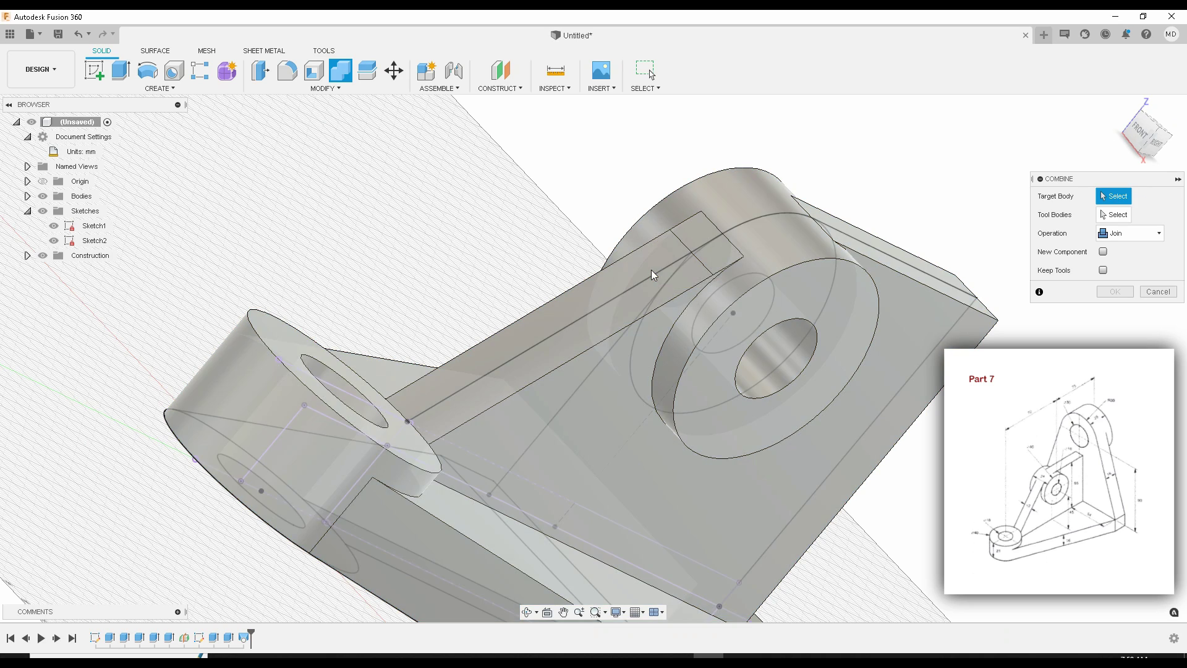
{"action": "left_click", "coordinate": [1158, 292]}
{"action": "scroll", "coordinate": [992, 241], "scroll_direction": "down", "scroll_amount": 2}
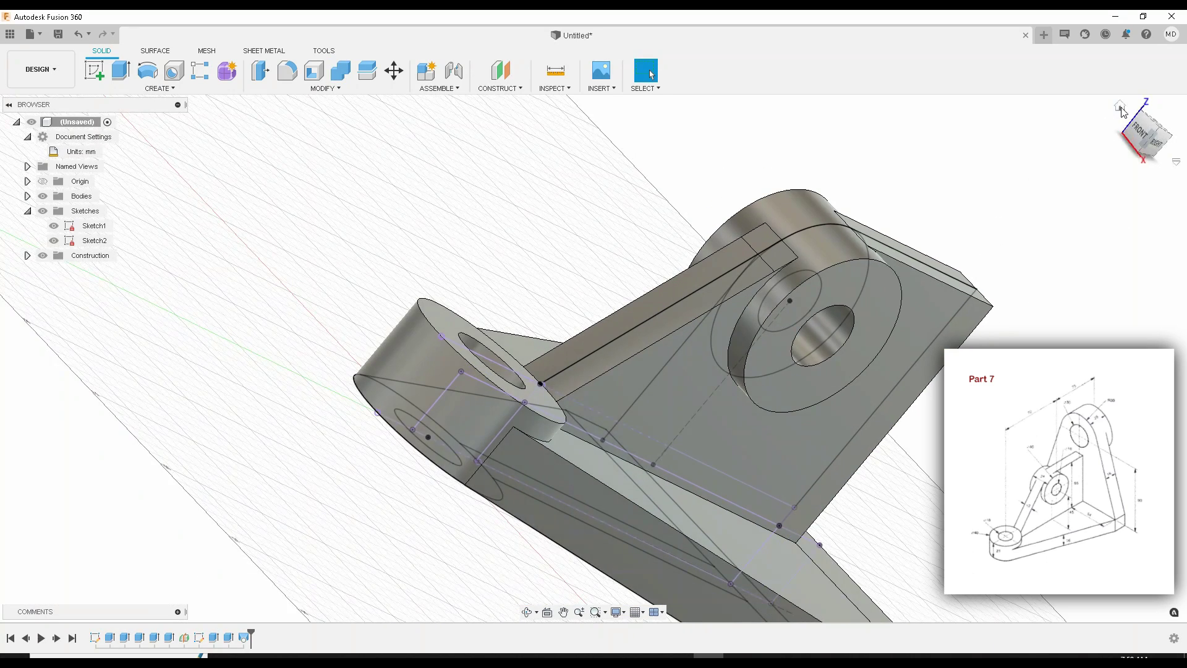
{"action": "left_click", "coordinate": [1121, 109]}
{"action": "scroll", "coordinate": [565, 336], "scroll_direction": "up", "scroll_amount": 5}
Step: Orbit round behind the bracket and select the upright plate's back face
{"action": "scroll", "coordinate": [550, 408], "scroll_direction": "down", "scroll_amount": 2}
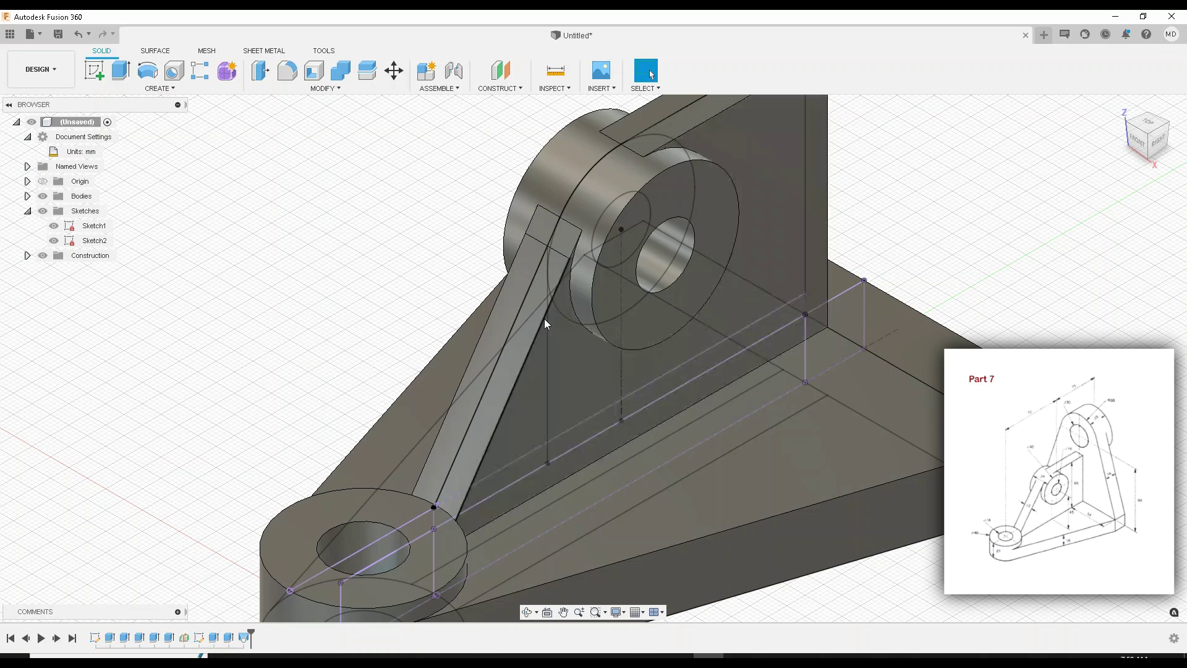
{"action": "middle_click_drag", "start_coordinate": [480, 405], "coordinate": [480, 405]}
{"action": "scroll", "coordinate": [489, 420], "scroll_direction": "down", "scroll_amount": 5}
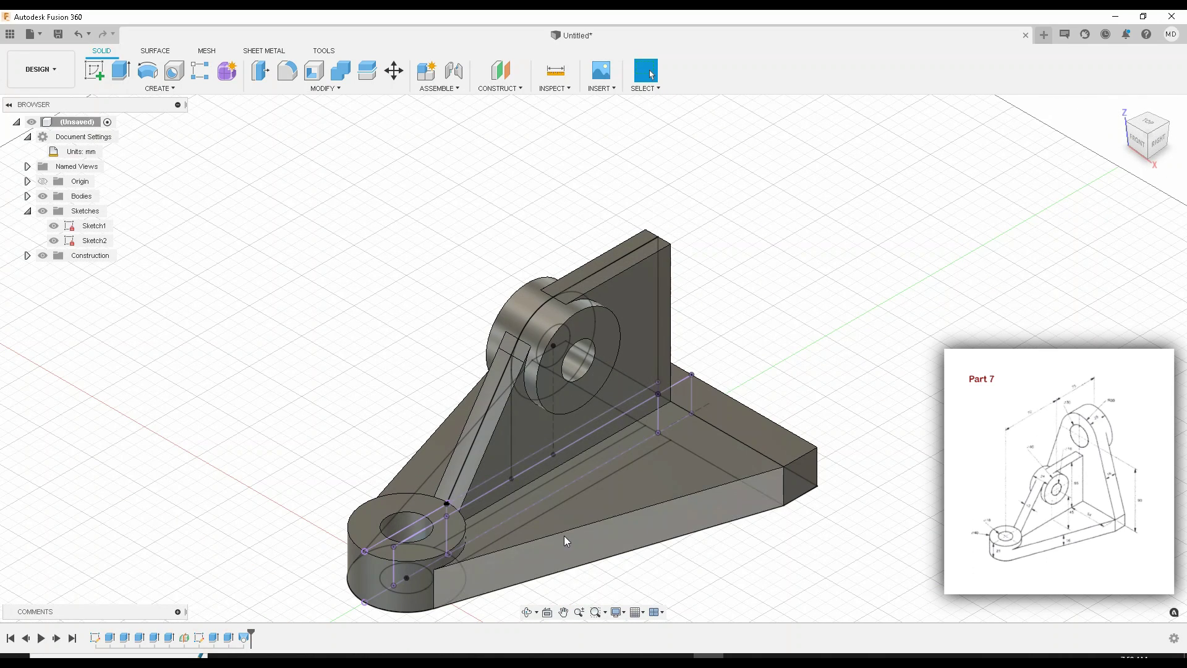
{"action": "middle_click_drag", "start_coordinate": [597, 474], "coordinate": [524, 407], "text": "shift"}
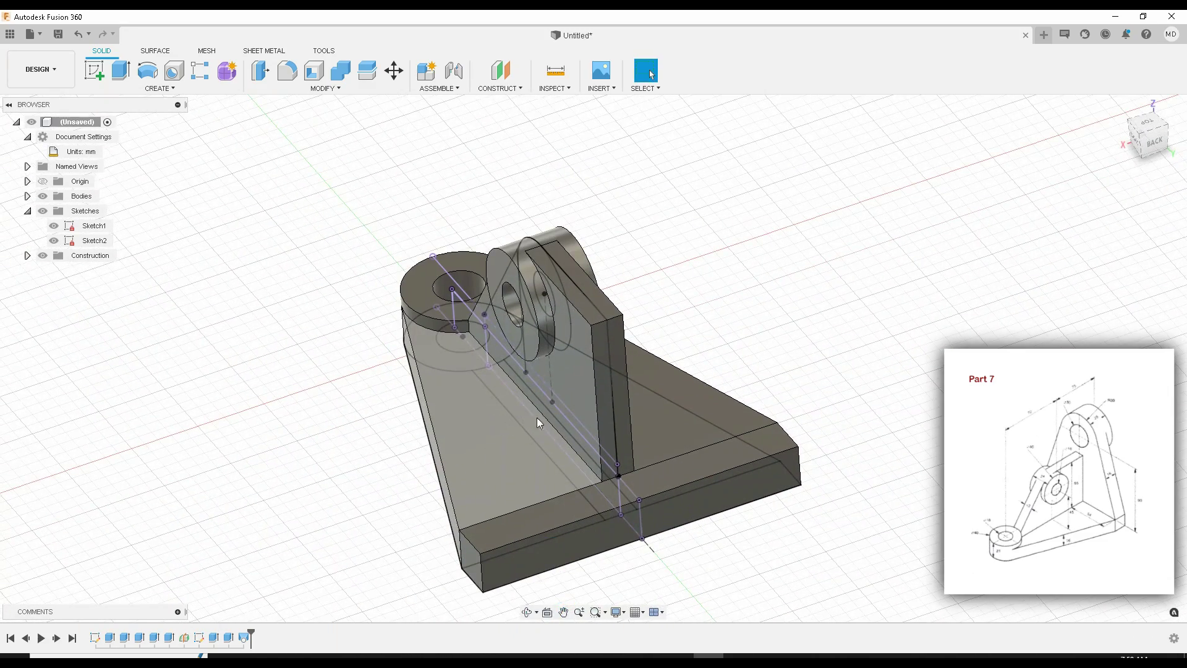
{"action": "left_click", "coordinate": [607, 380]}
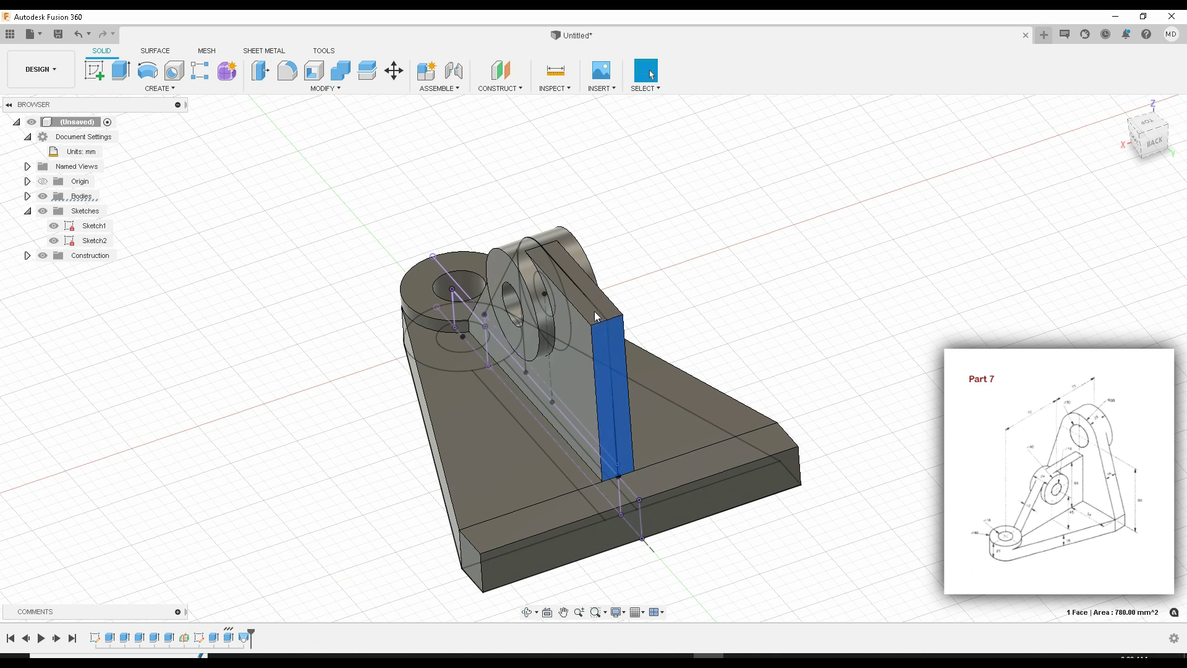
Step: Start Sketch3 on the back face and project the upright plate and base faces into it
{"action": "left_click", "coordinate": [95, 71]}
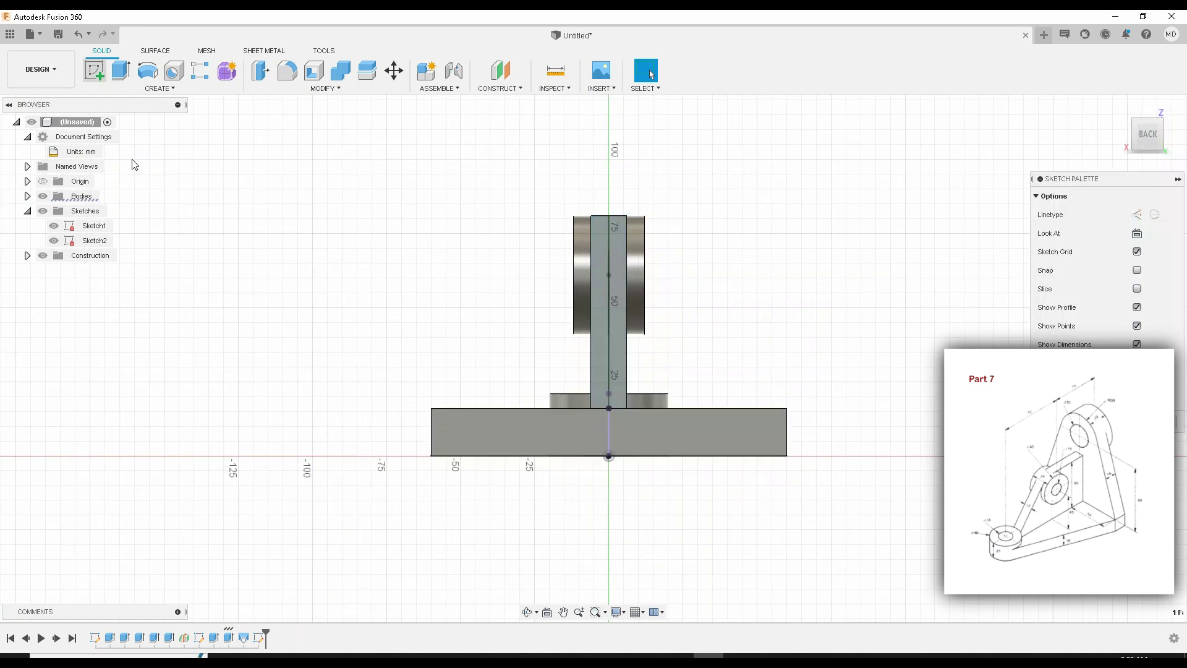
{"action": "left_click", "coordinate": [131, 91]}
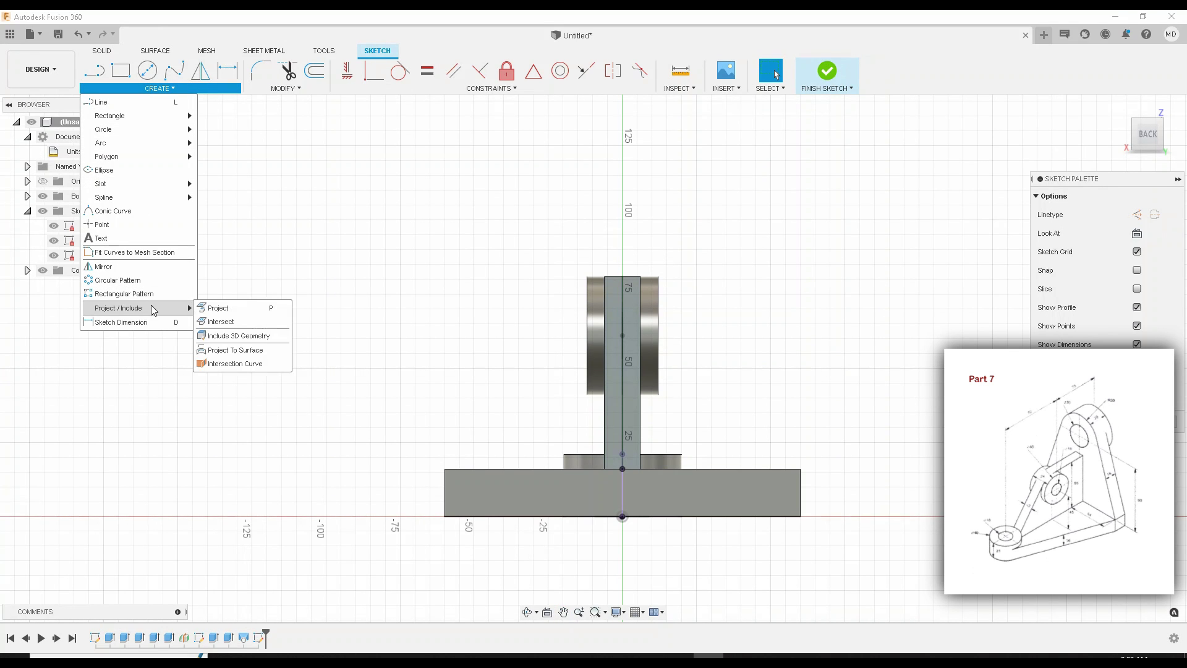
{"action": "left_click", "coordinate": [204, 308]}
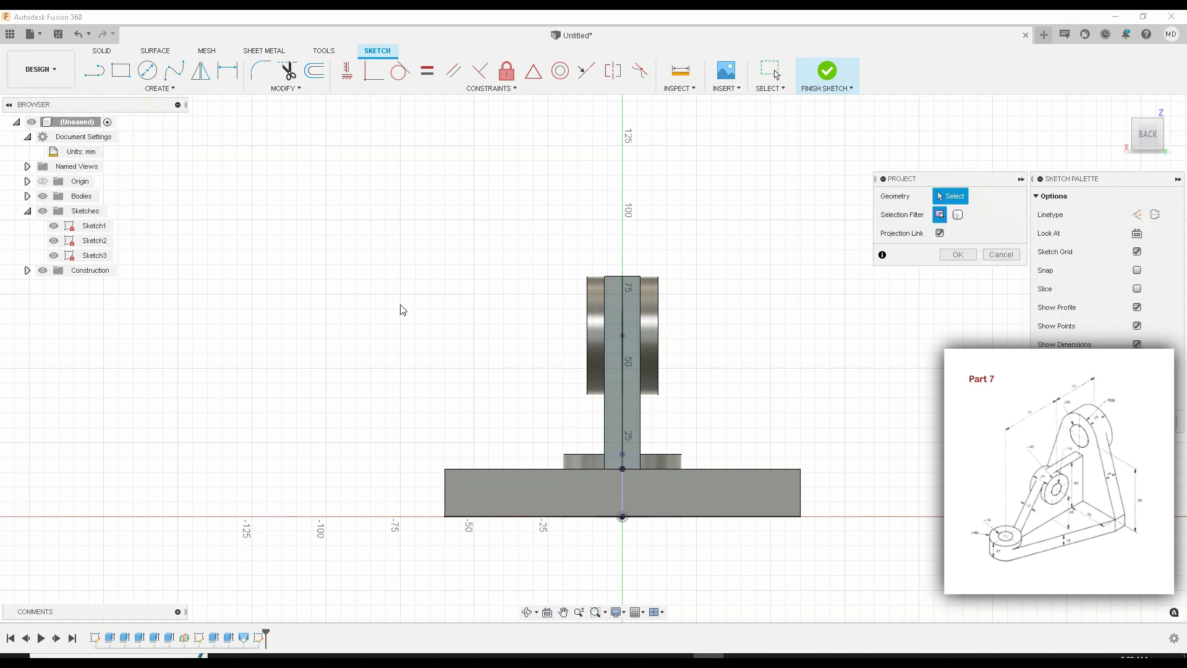
{"action": "left_click", "coordinate": [612, 355]}
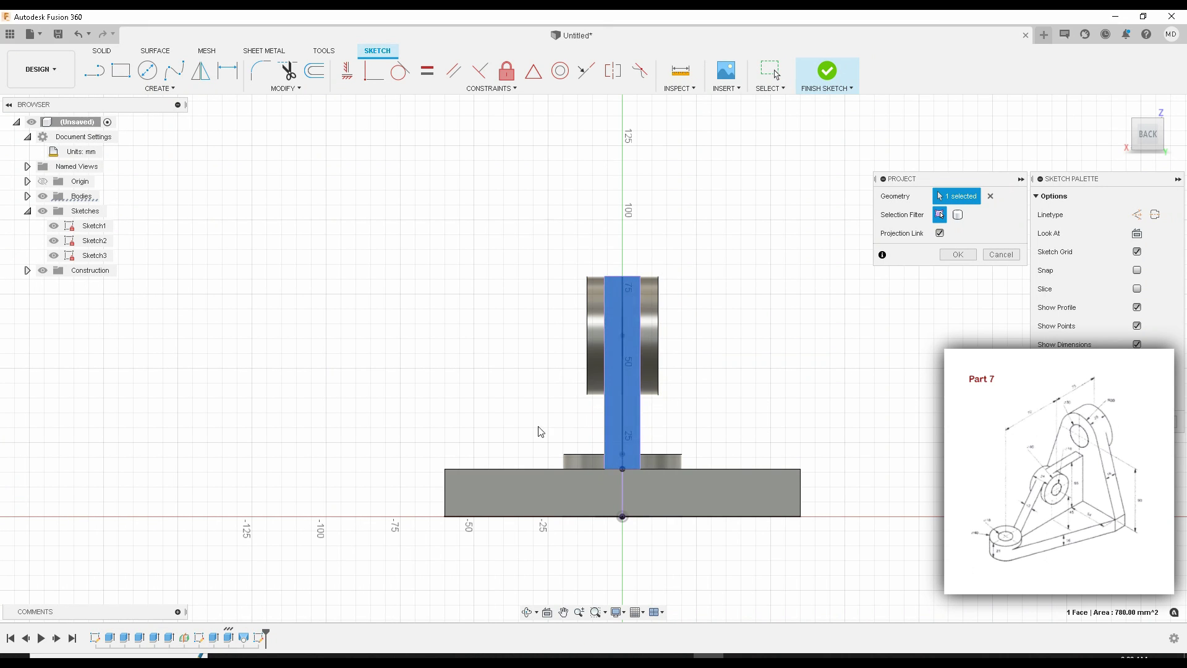
{"action": "left_click", "coordinate": [568, 473]}
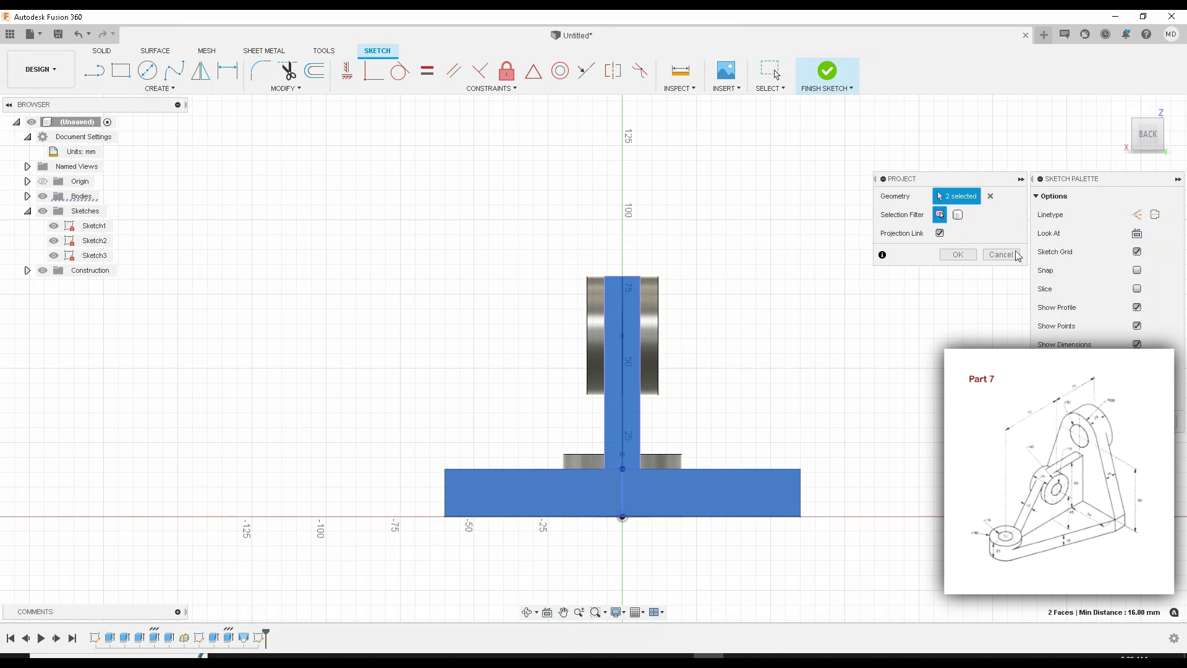
{"action": "left_click", "coordinate": [971, 260]}
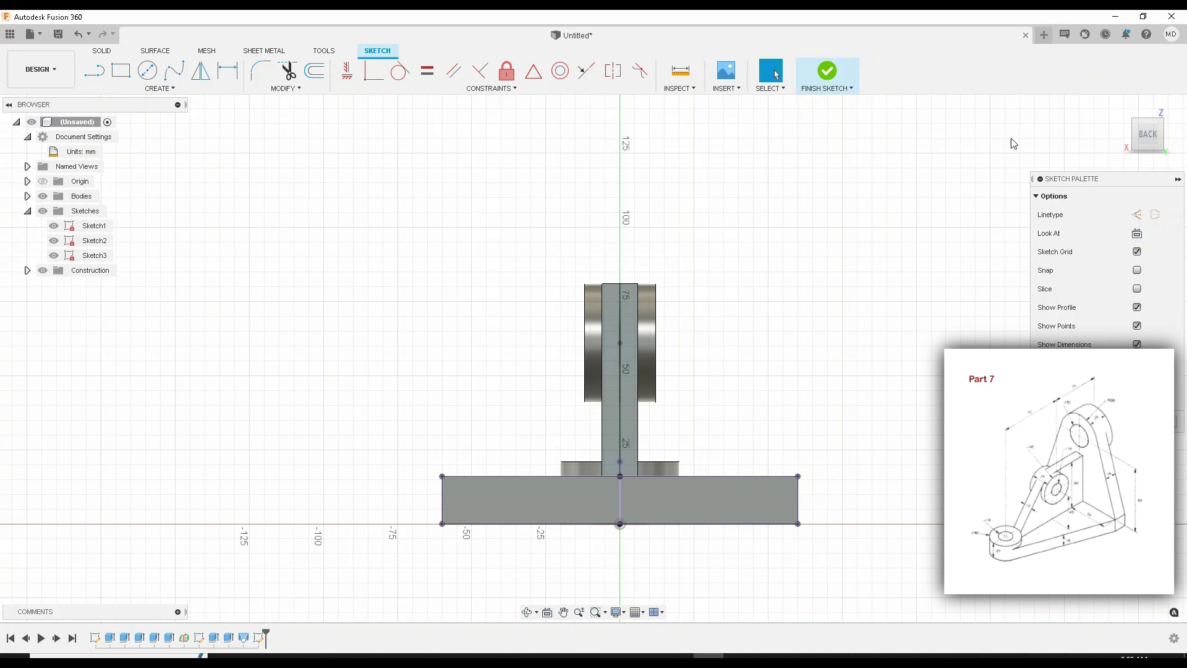
Step: With construction linetype on, start a vertical line from the midpoint of the base's top edge in Sketch3
{"action": "left_click", "coordinate": [1138, 215]}
{"action": "left_click", "coordinate": [94, 72]}
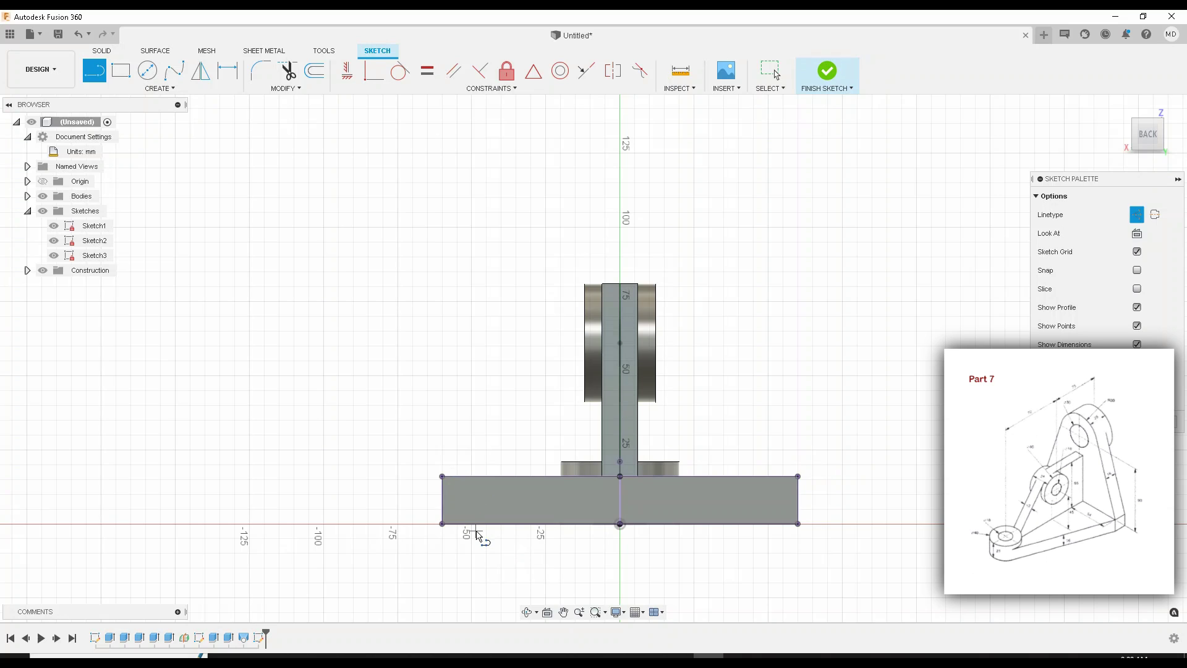
{"action": "left_click", "coordinate": [620, 476]}
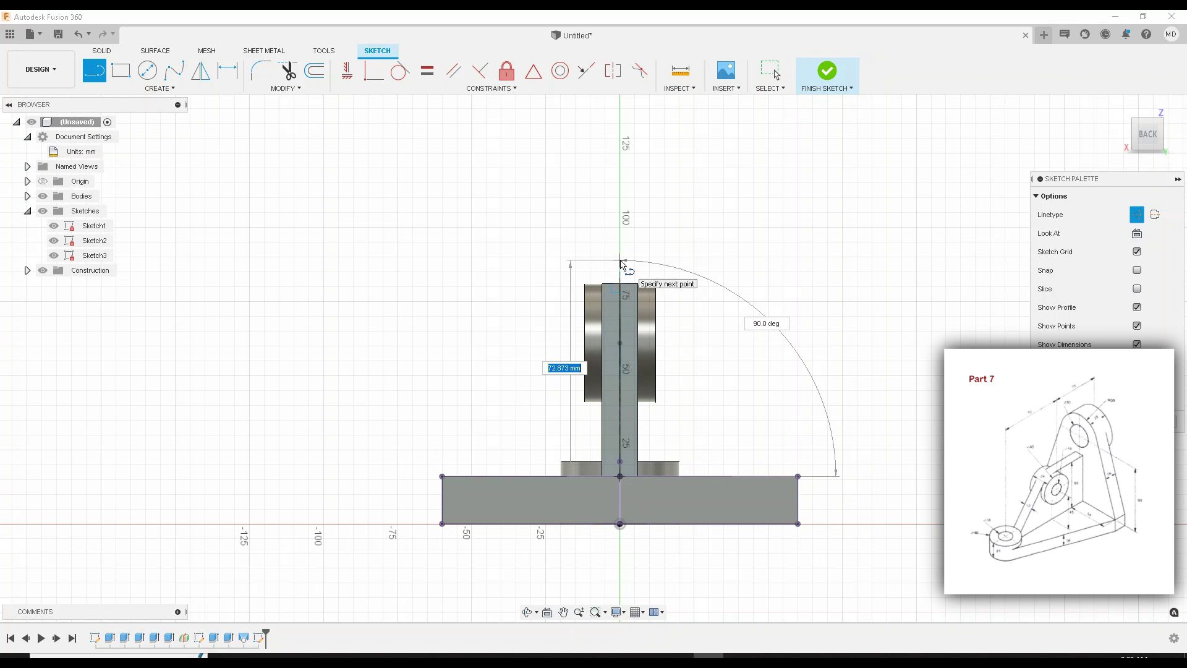
{"action": "key", "text": "Escape"}
{"action": "left_click", "coordinate": [619, 476]}
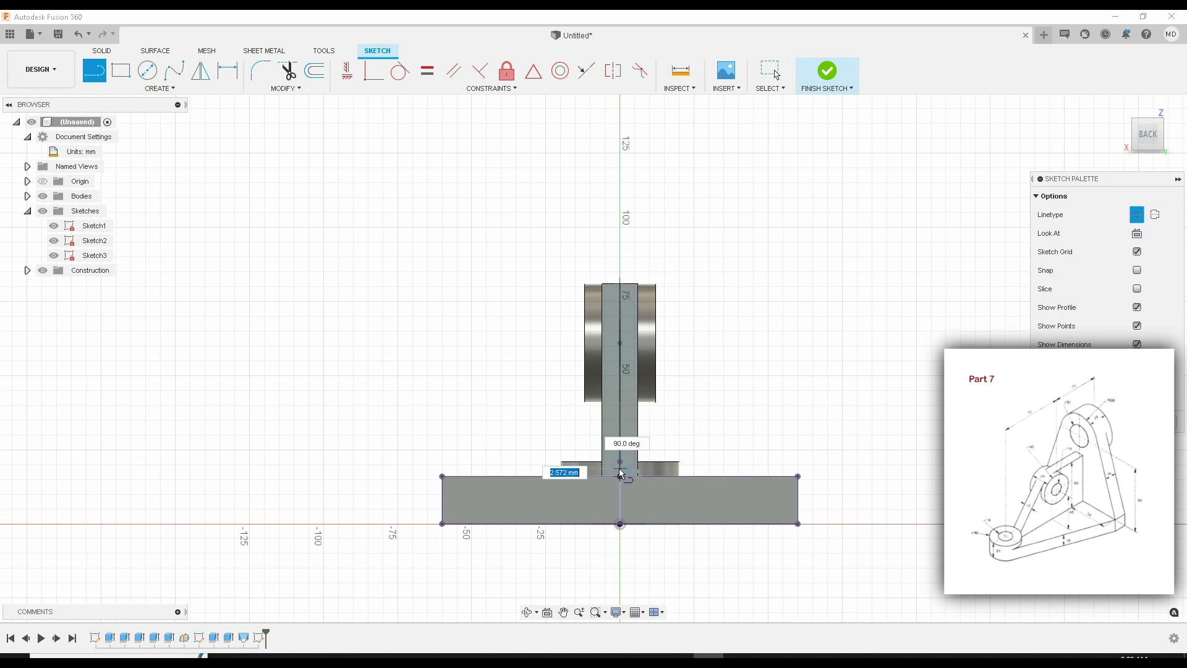
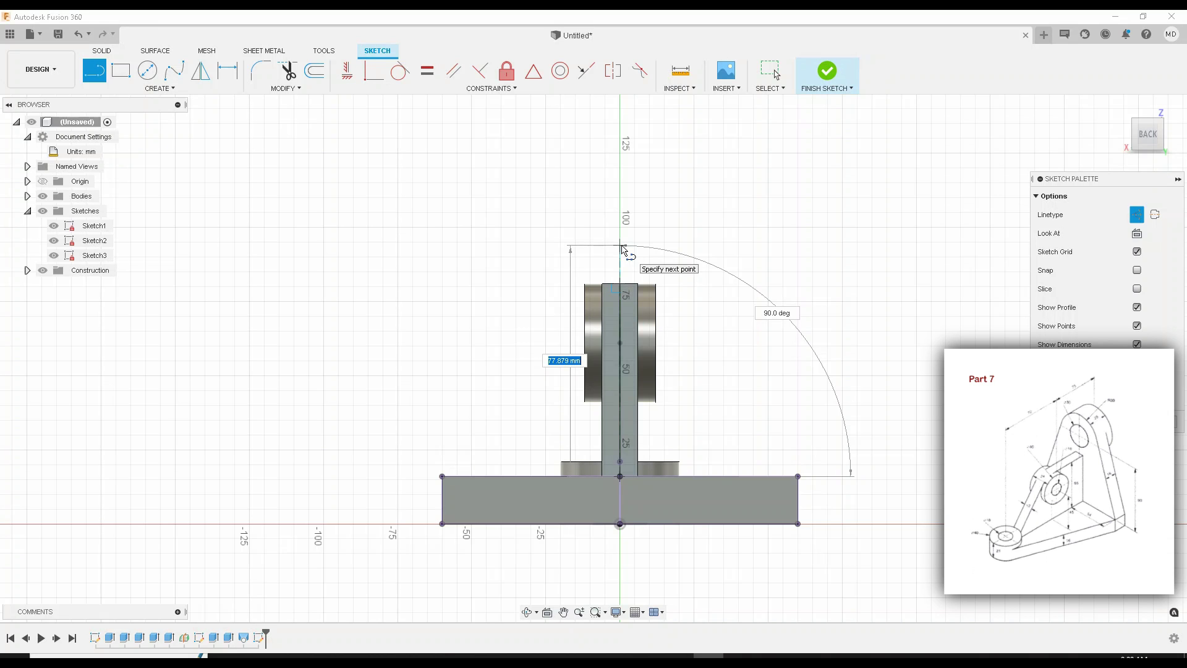
Step: Finish the vertical construction line at 90 mm long
{"action": "type", "text": "90"}
{"action": "key", "text": "Tab"}
{"action": "key", "text": "Return"}
{"action": "key", "text": "Escape"}
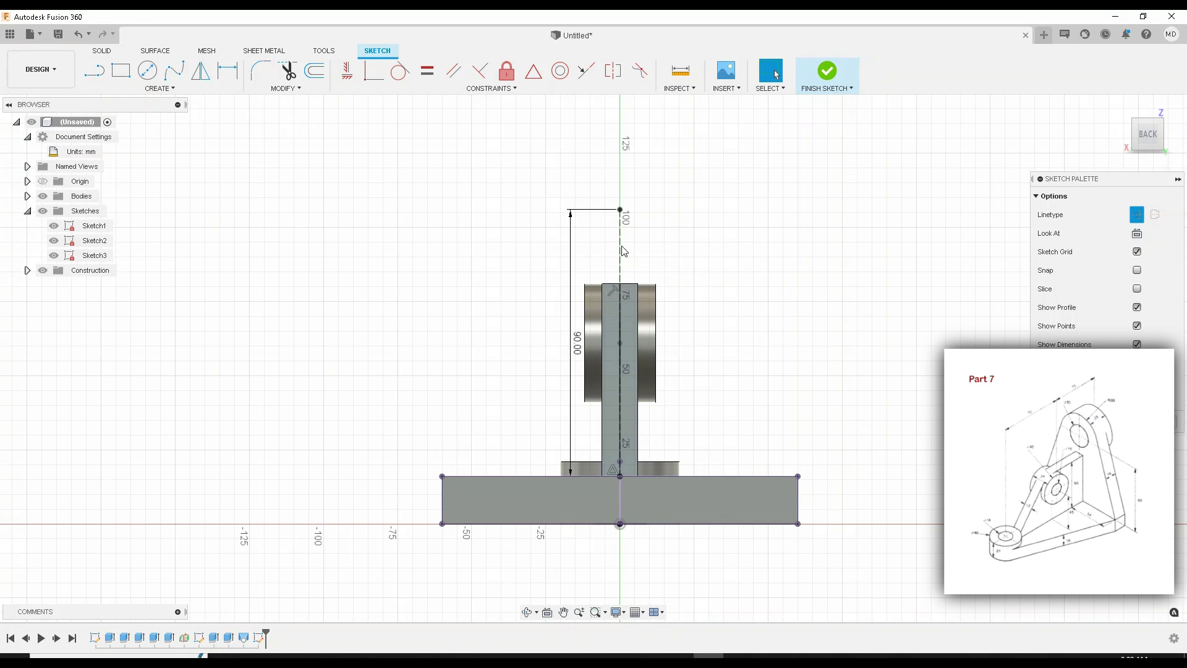
{"action": "middle_click_drag", "start_coordinate": [586, 266], "coordinate": [507, 293]}
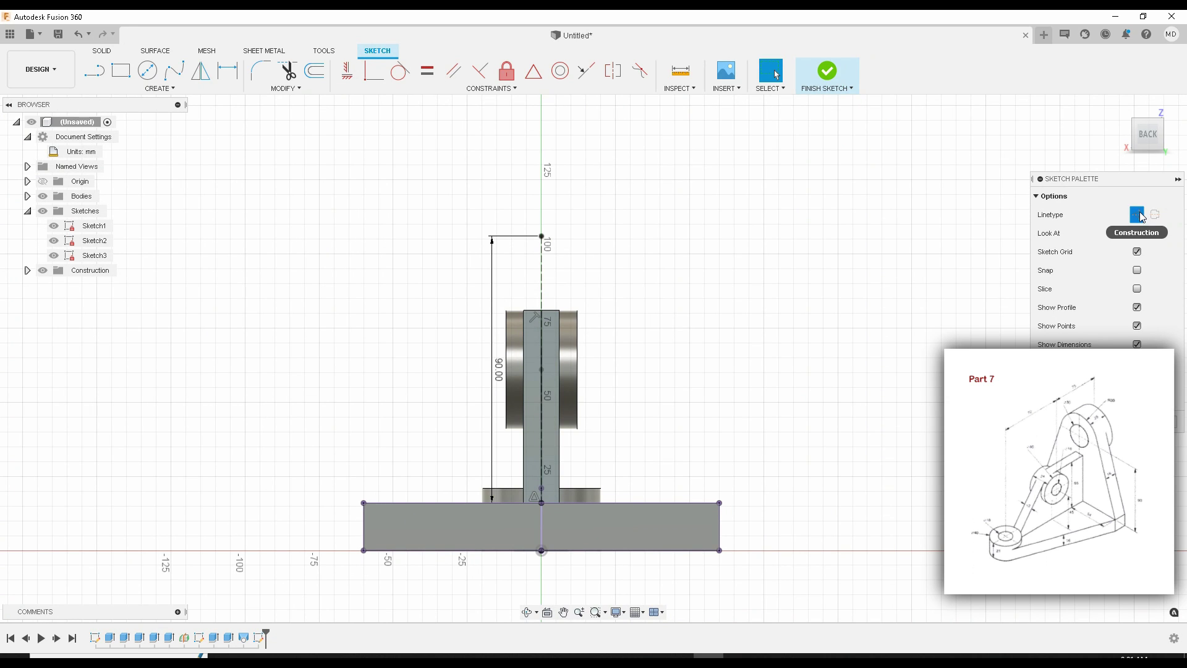
Step: Draw concentric Ø30 and Ø60 circles centred on the line's top endpoint
{"action": "left_click", "coordinate": [146, 72]}
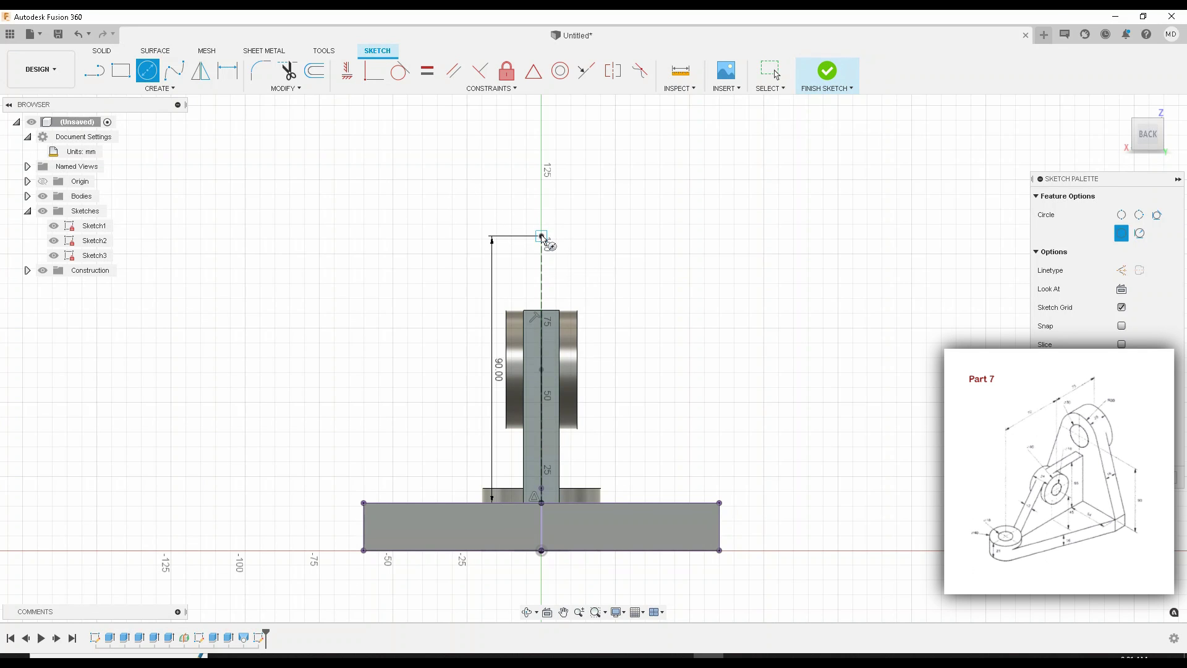
{"action": "left_click", "coordinate": [542, 236]}
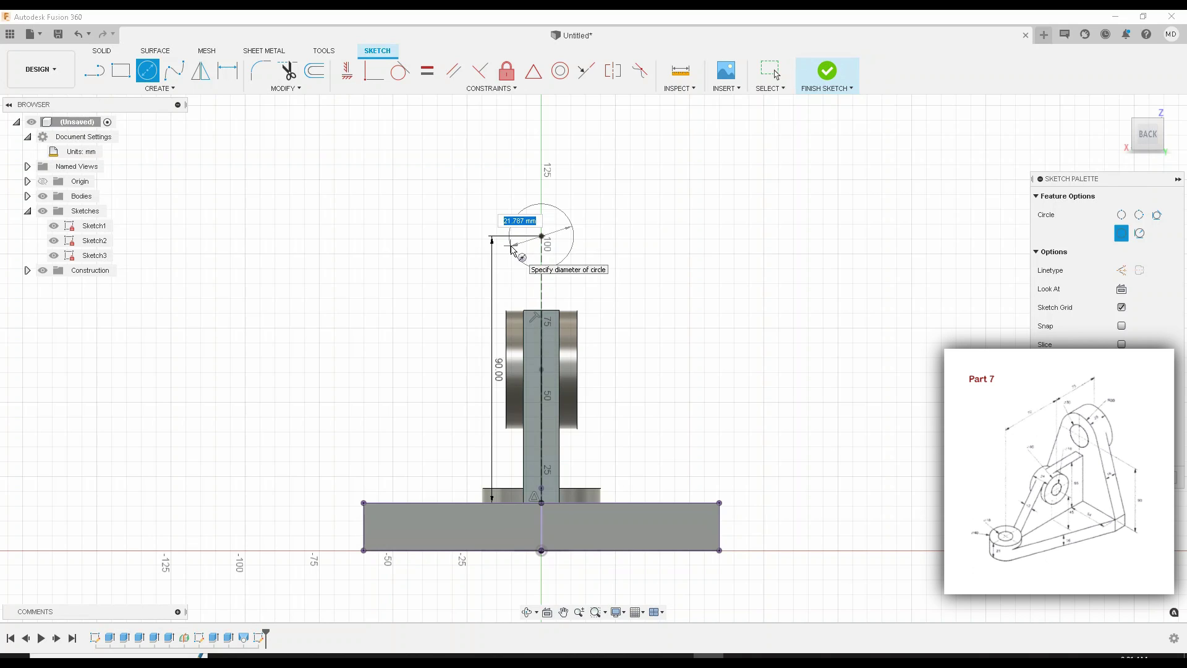
{"action": "type", "text": "30"}
{"action": "key", "text": "Return"}
{"action": "key", "text": "Escape"}
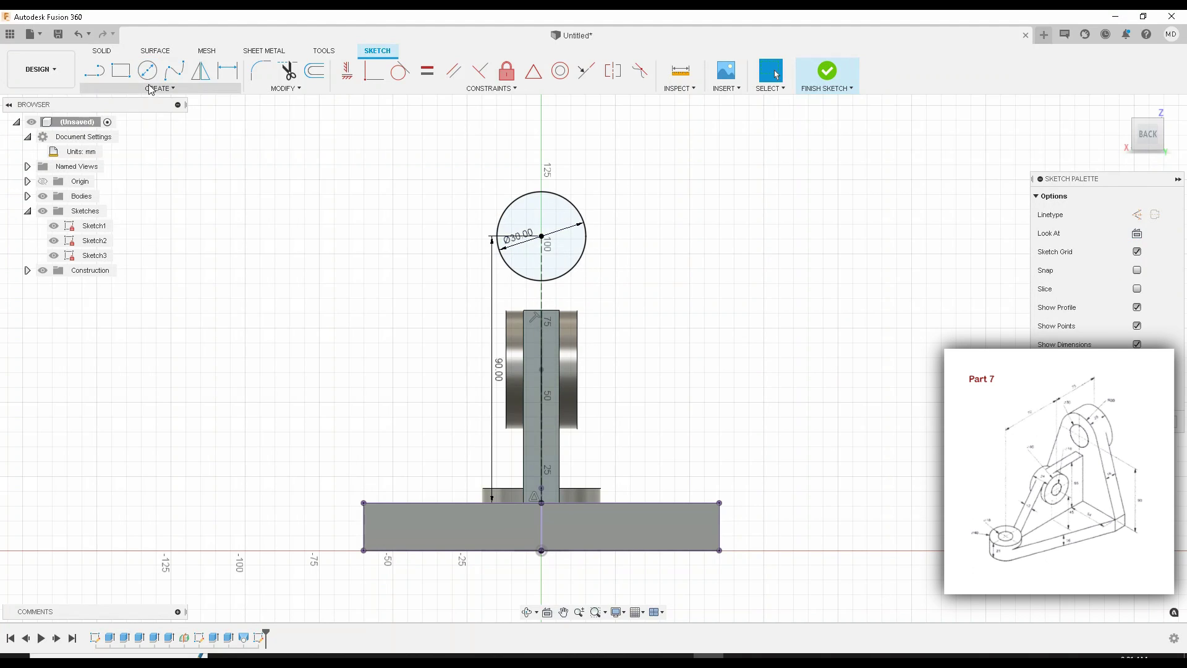
{"action": "left_click", "coordinate": [147, 70]}
{"action": "left_click", "coordinate": [541, 236]}
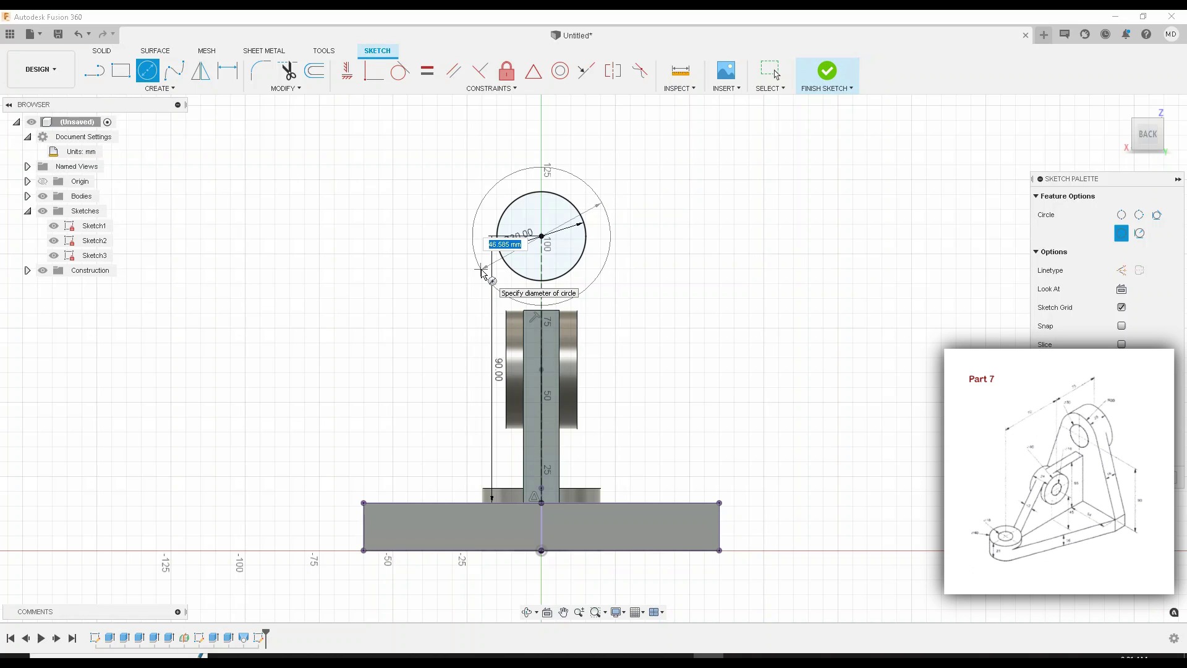
{"action": "type", "text": "60"}
{"action": "key", "text": "Return"}
{"action": "key", "text": "Escape"}
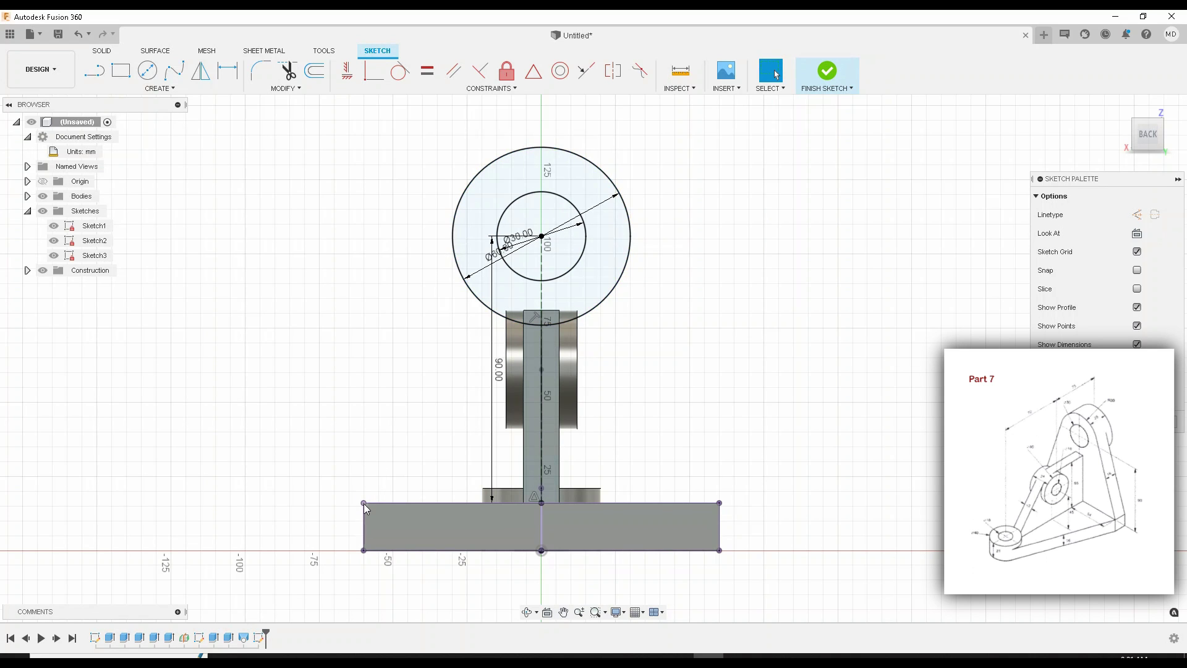
{"action": "left_click", "coordinate": [460, 216]}
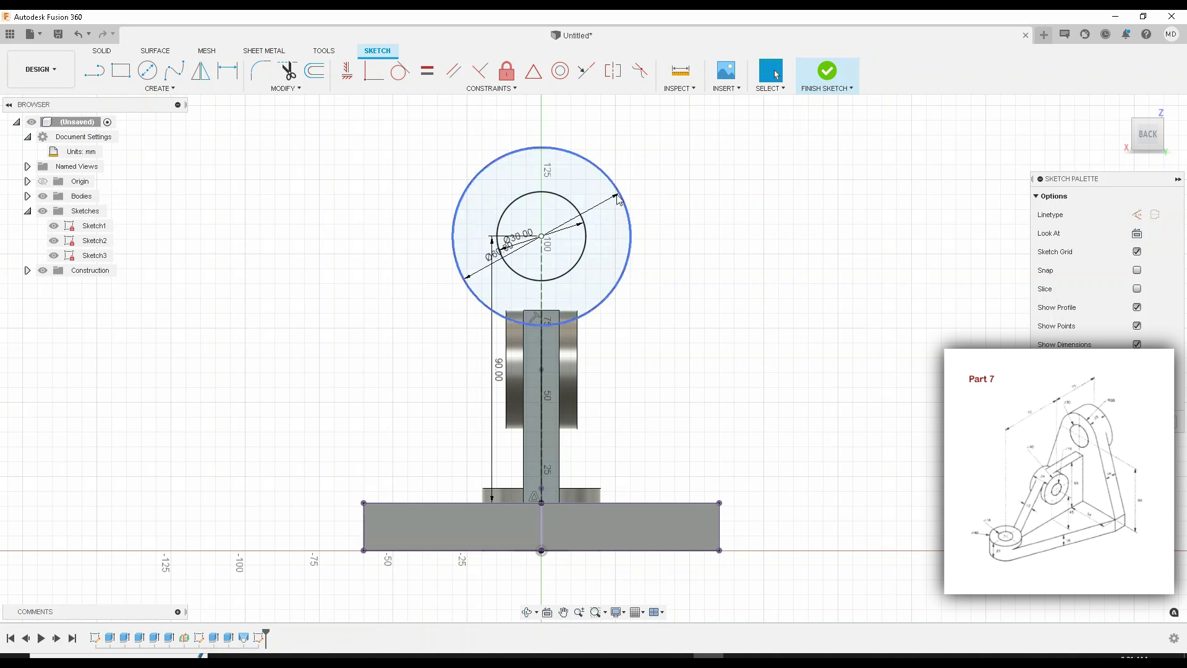
{"action": "key", "text": "Escape"}
Step: Draw lines from the base's top-left and top-right corners tangent to the Ø60 circle
{"action": "left_click", "coordinate": [94, 70]}
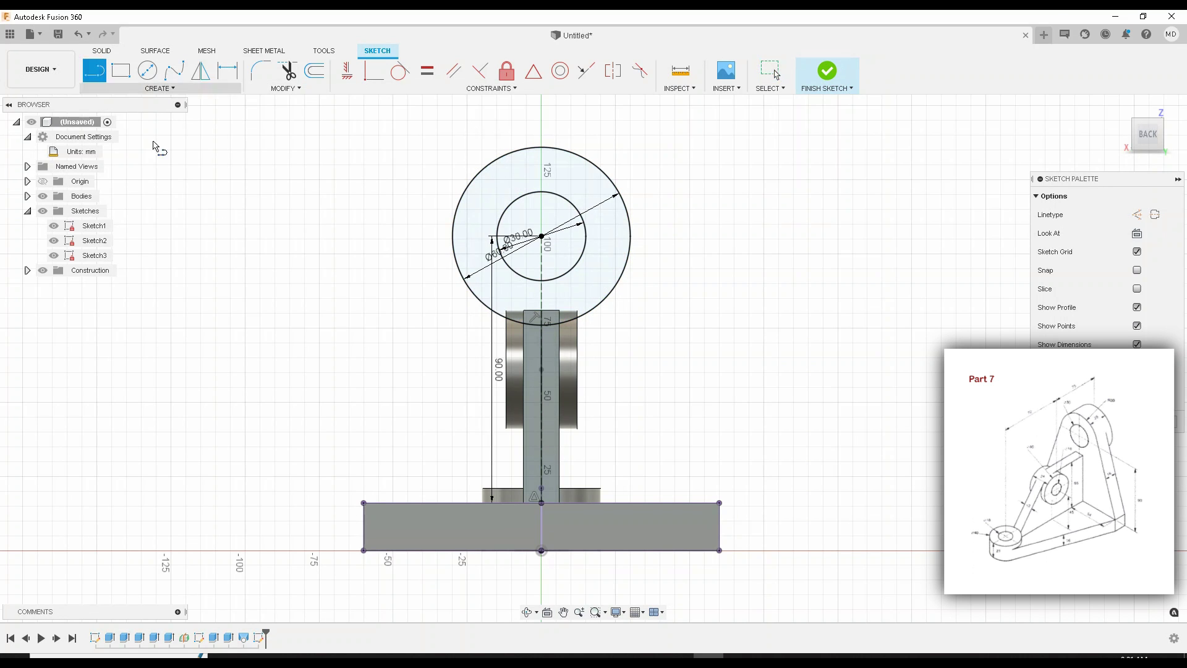
{"action": "left_click", "coordinate": [364, 502]}
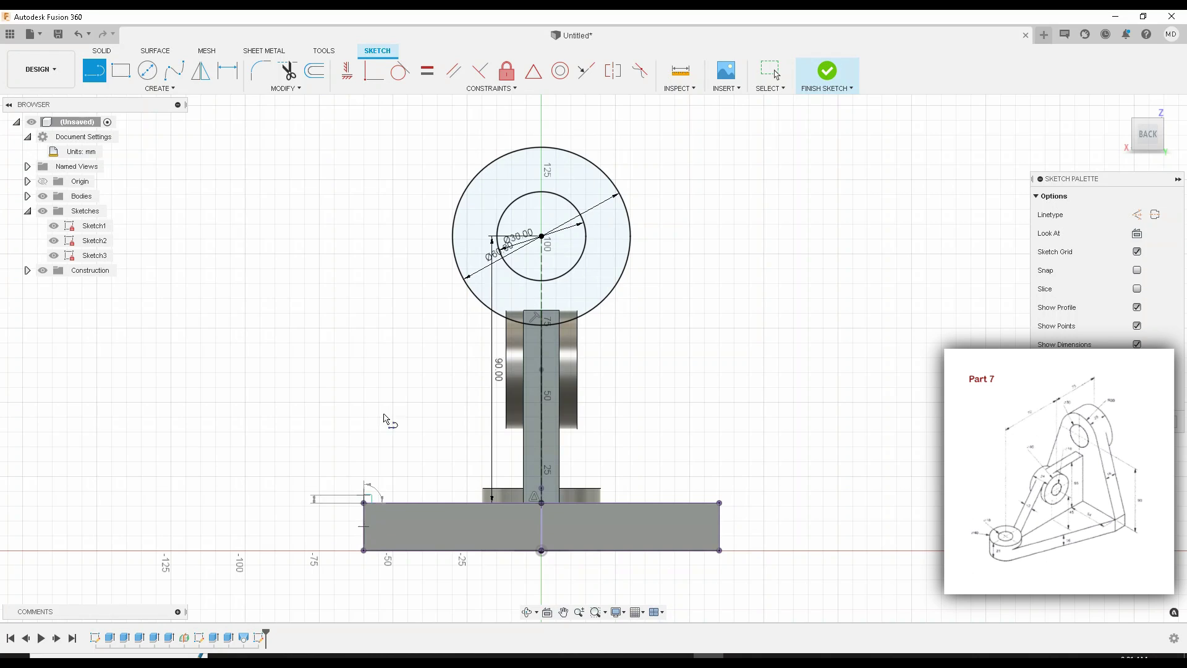
{"action": "double_click", "coordinate": [459, 209]}
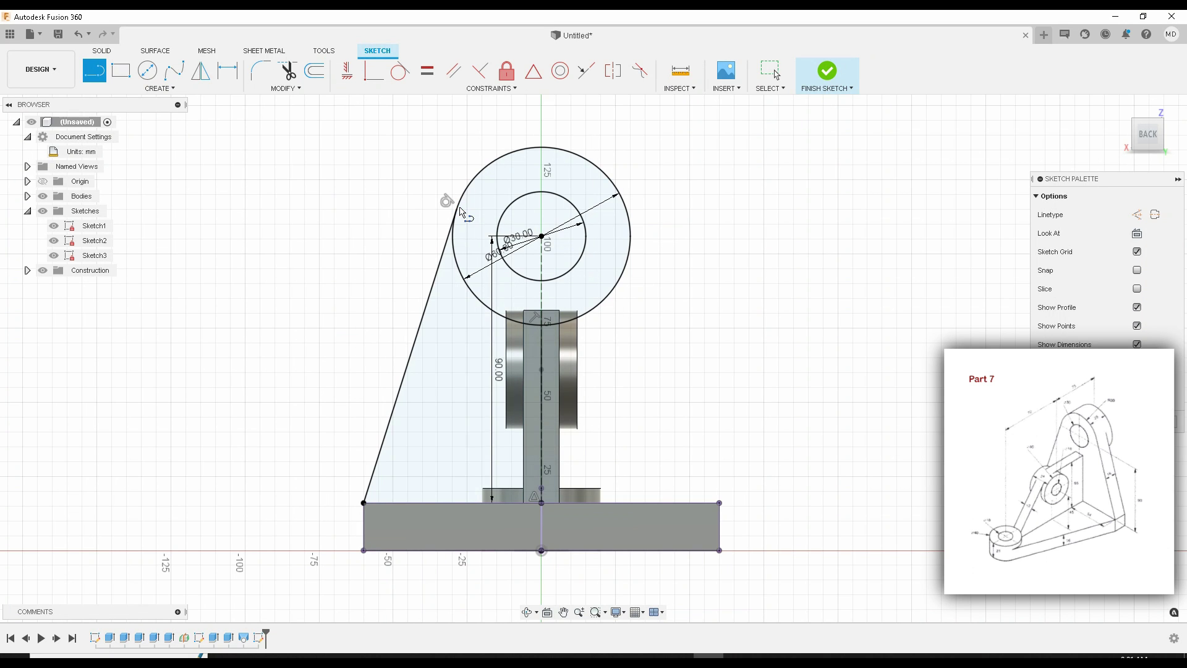
{"action": "left_click", "coordinate": [720, 503]}
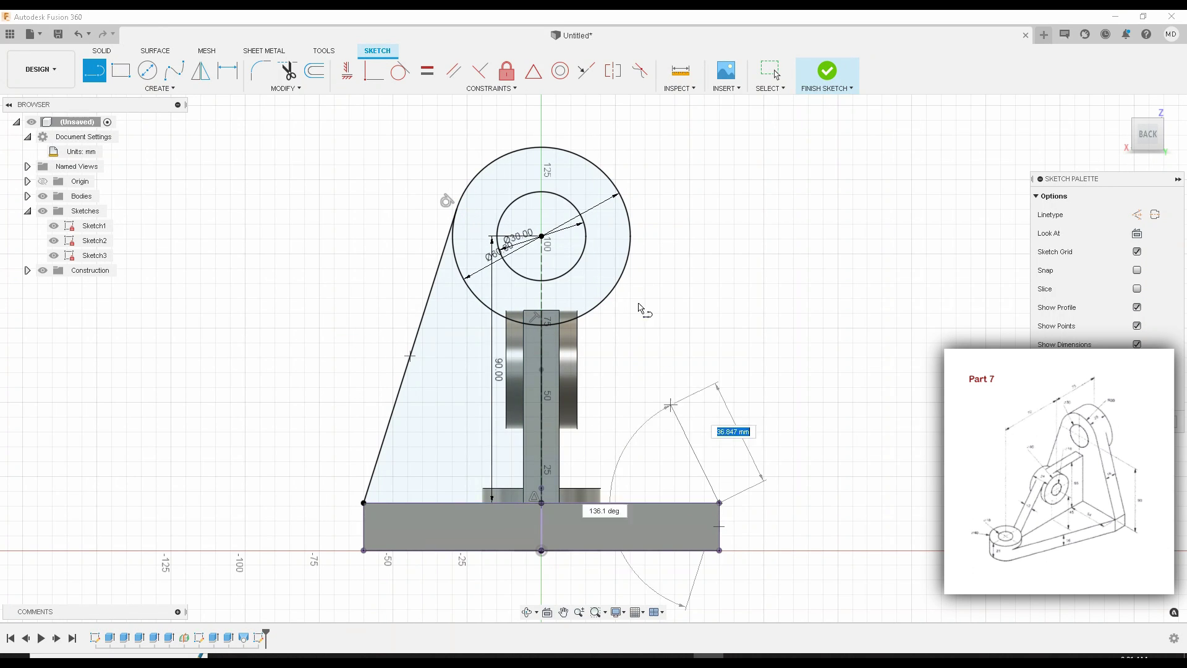
{"action": "double_click", "coordinate": [626, 211]}
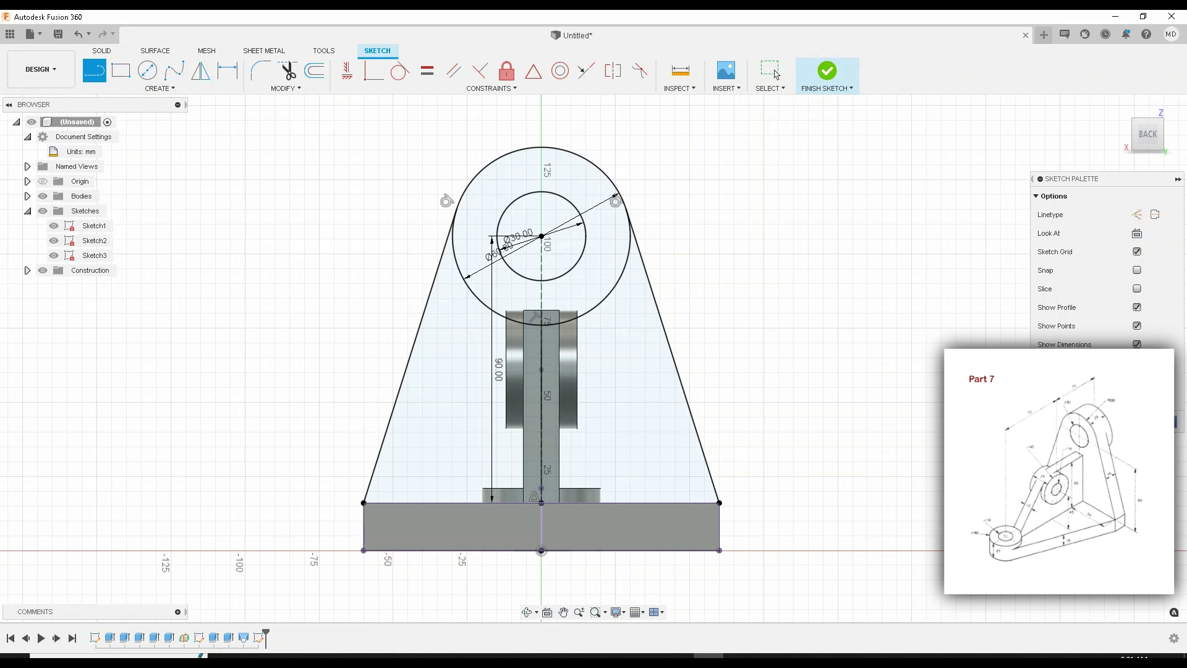
Step: Finish the sketch and select the ring profile in the 3D view
{"action": "left_click", "coordinate": [827, 70]}
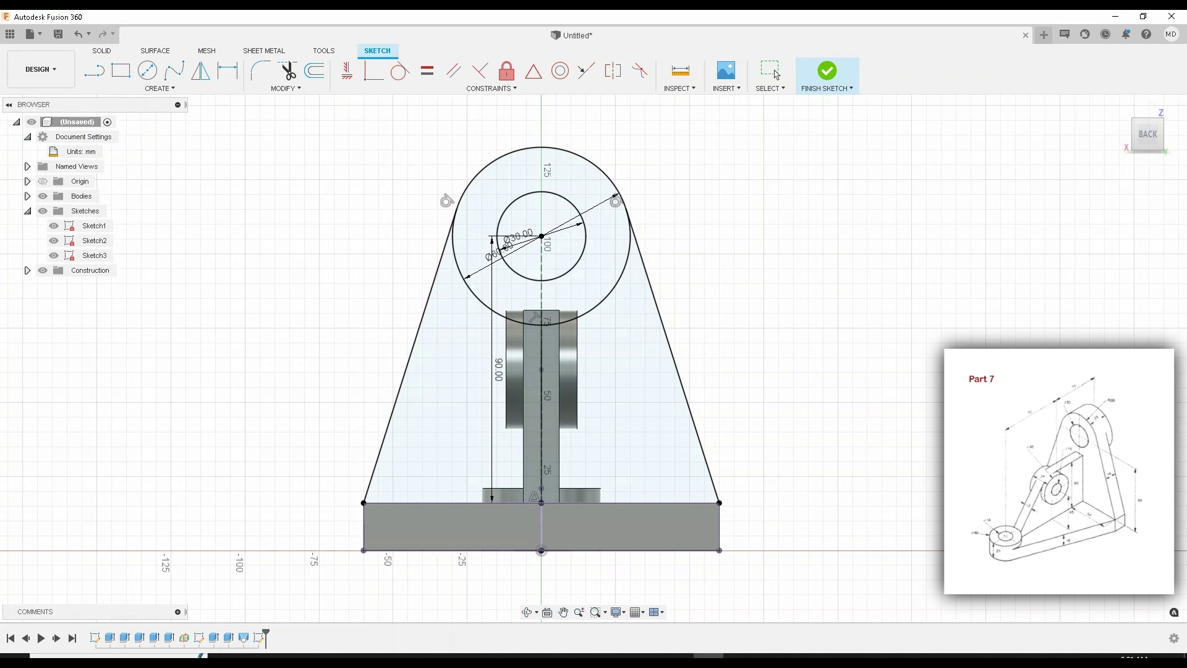
{"action": "left_click_drag", "start_coordinate": [822, 374], "coordinate": [826, 397]}
{"action": "key", "text": "Escape"}
{"action": "left_click", "coordinate": [583, 325]}
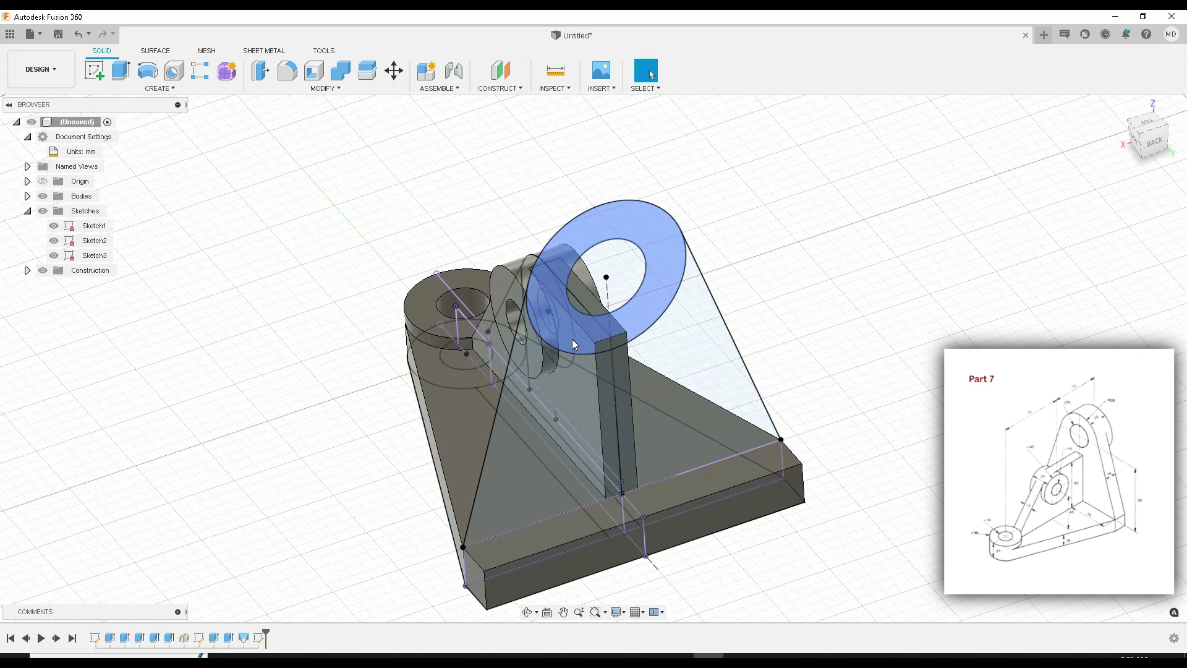
Step: Extrude the ring profile plus the small profile beneath it 8.294 mm as a new body
{"action": "left_click", "coordinate": [121, 73]}
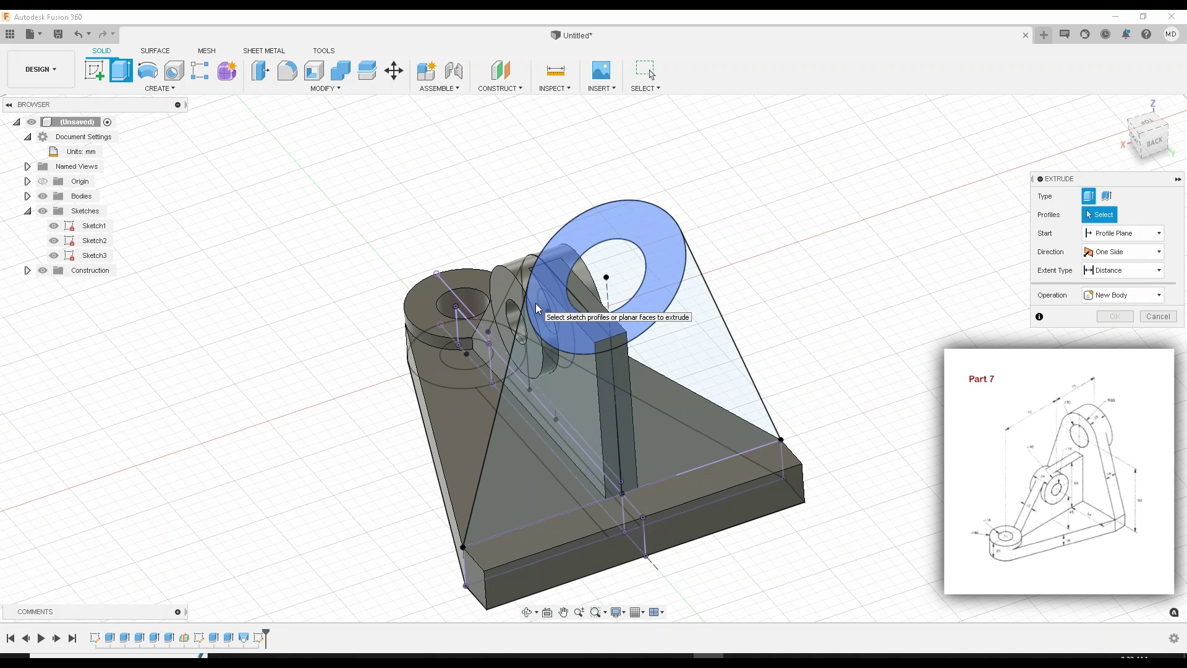
{"action": "left_click", "coordinate": [544, 336]}
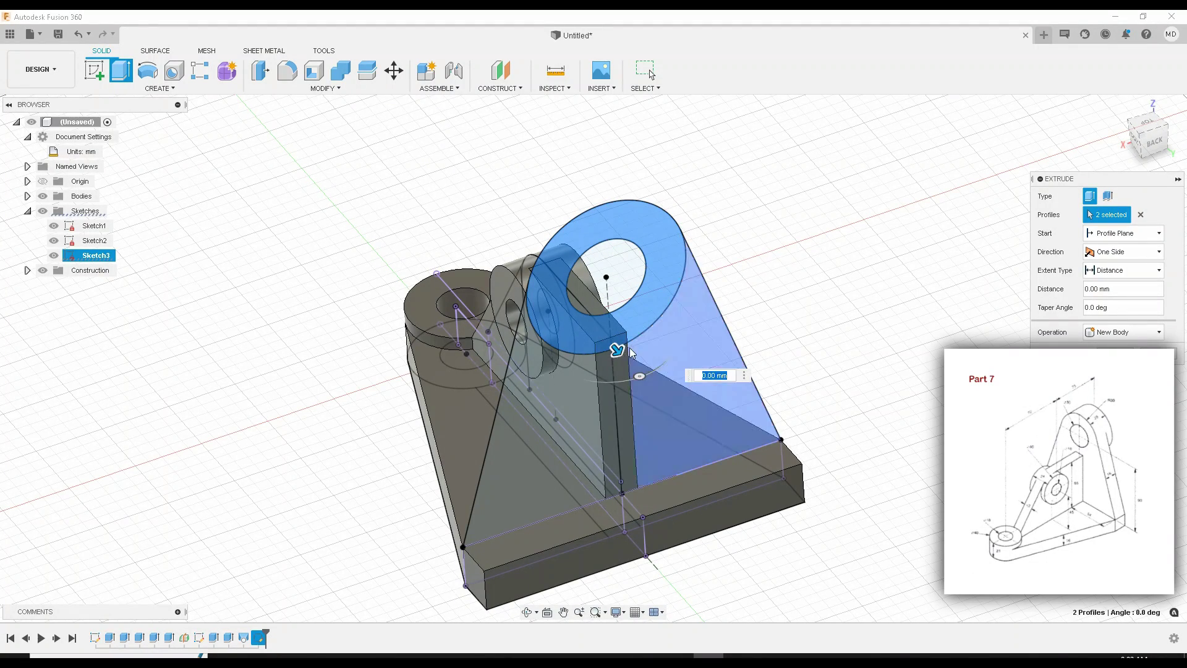
{"action": "left_click", "coordinate": [609, 347]}
{"action": "scroll", "coordinate": [606, 348], "scroll_direction": "up", "scroll_amount": 3}
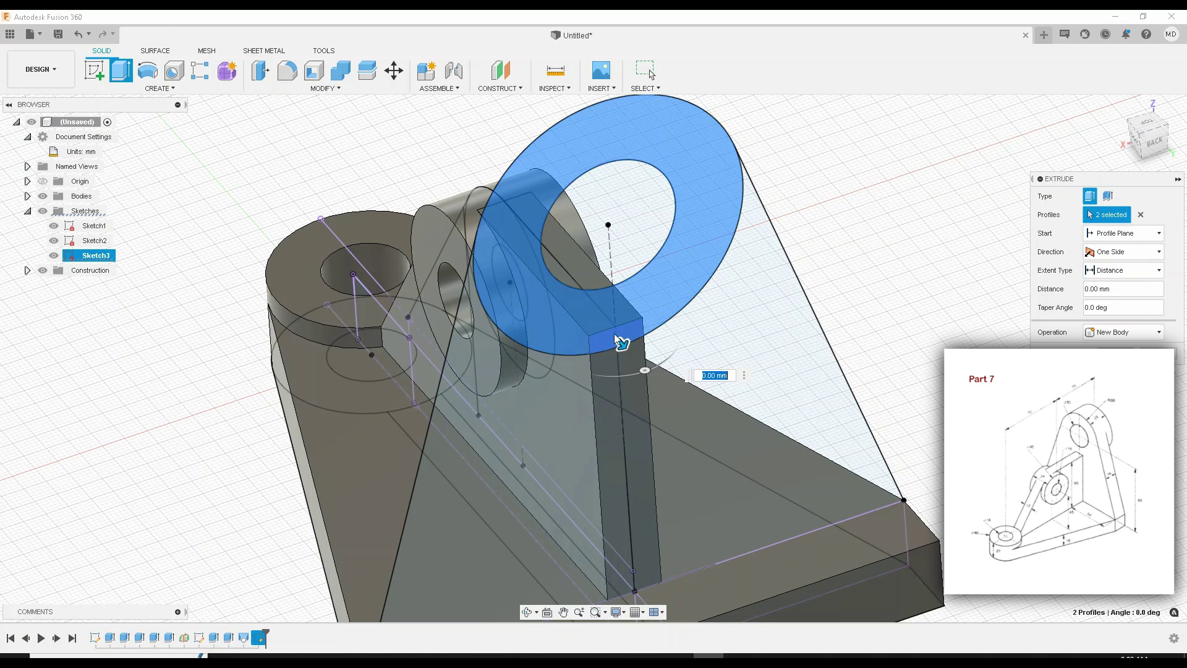
{"action": "left_click_drag", "start_coordinate": [622, 343], "coordinate": [639, 363]}
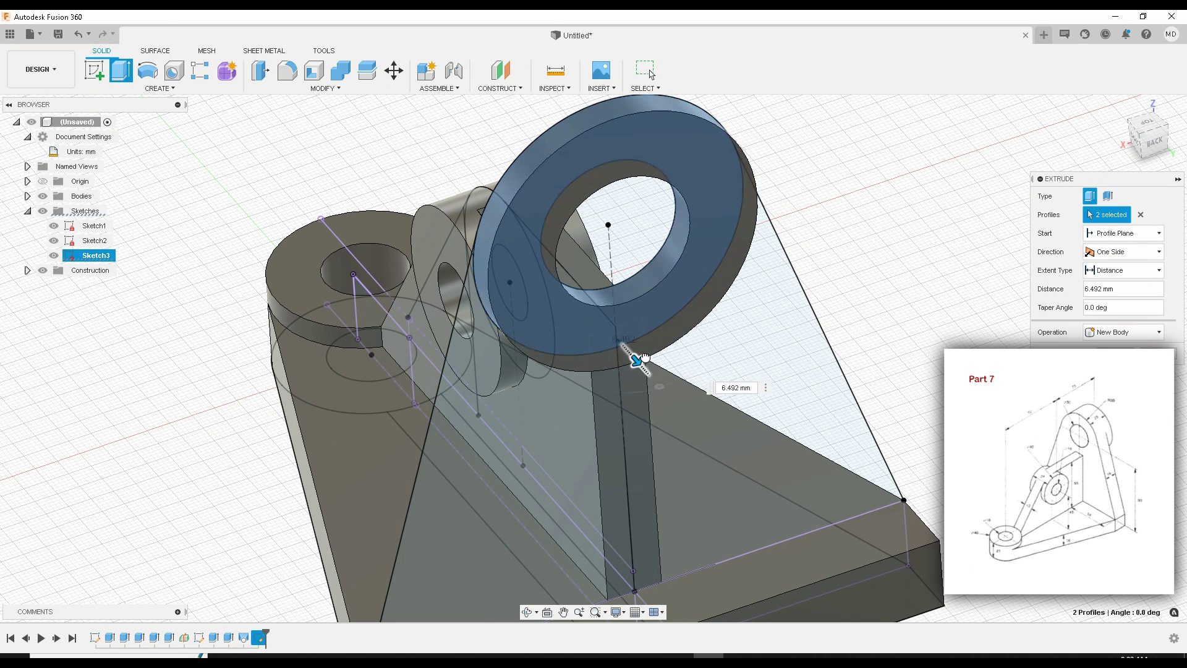
{"action": "scroll", "coordinate": [442, 442], "scroll_direction": "down", "scroll_amount": 1}
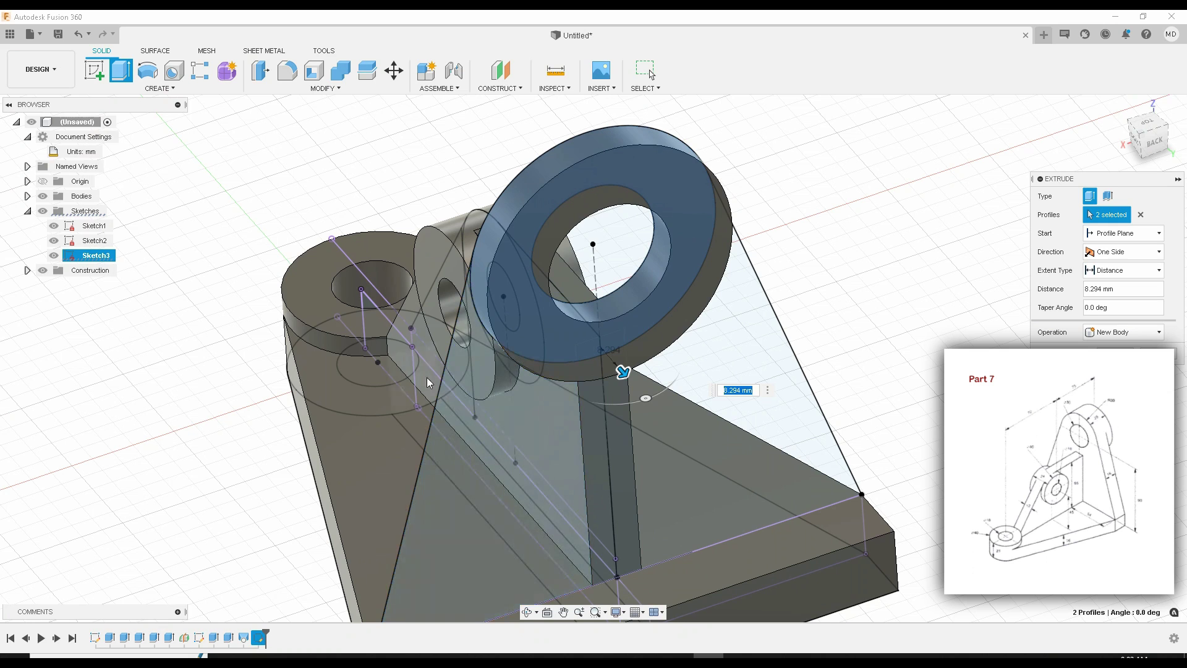
{"action": "scroll", "coordinate": [235, 321], "scroll_direction": "down", "scroll_amount": 2}
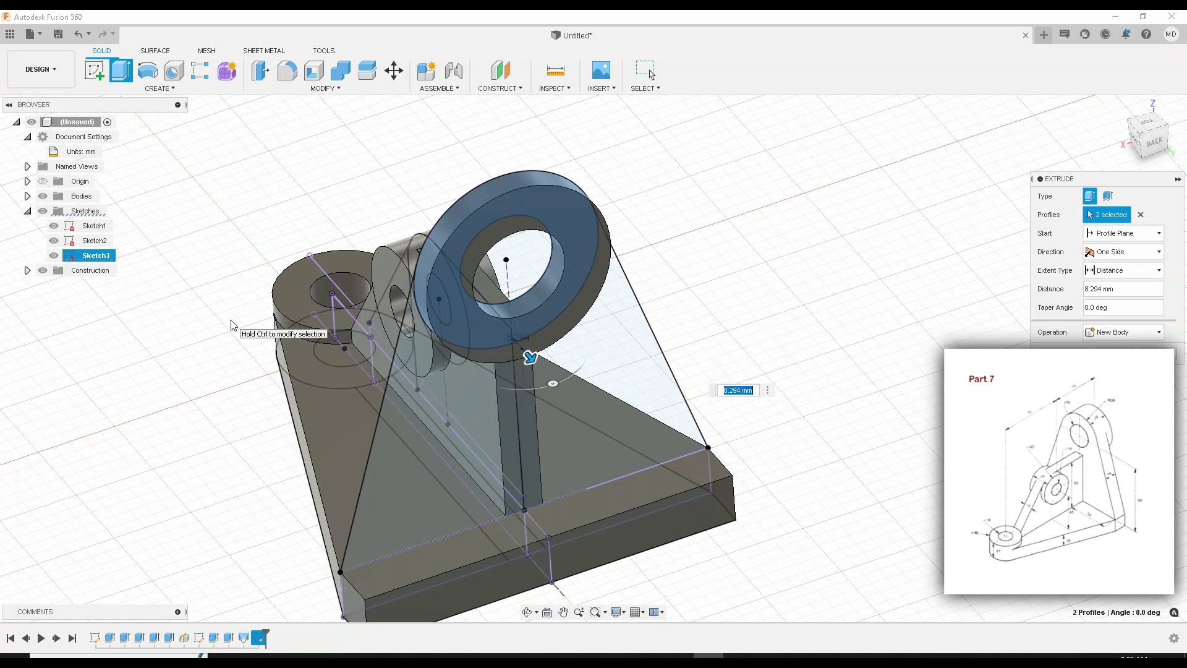
{"action": "key", "text": "Return"}
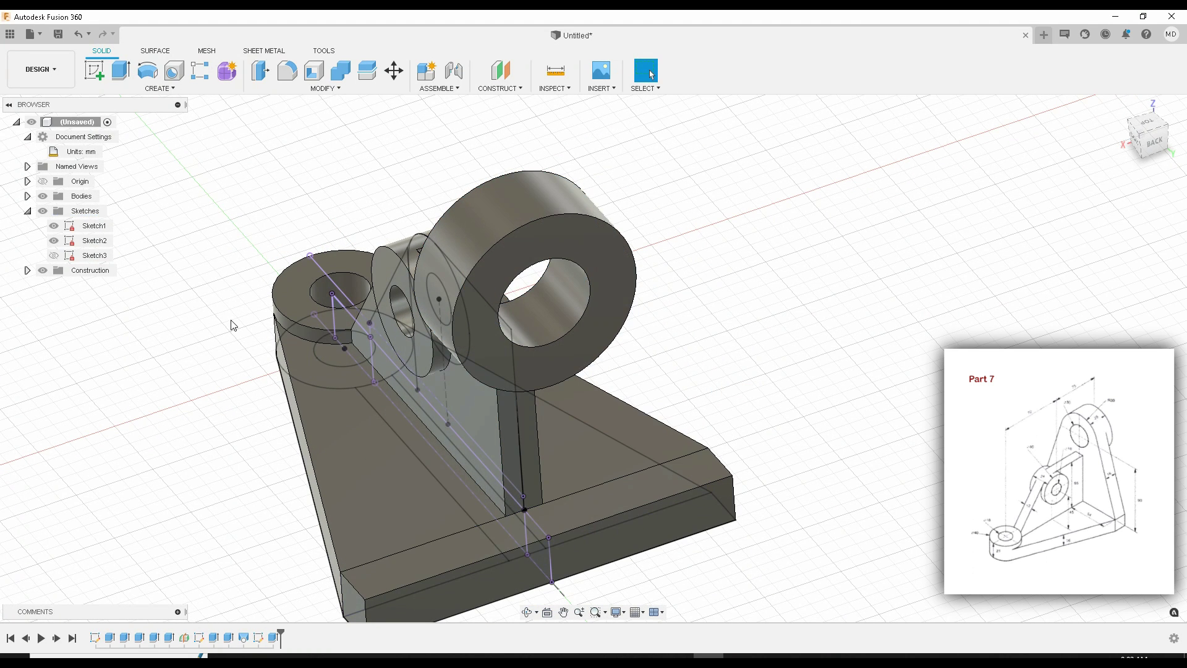
Step: Make Sketch3's triangular web profiles visible again
{"action": "left_click", "coordinate": [54, 256]}
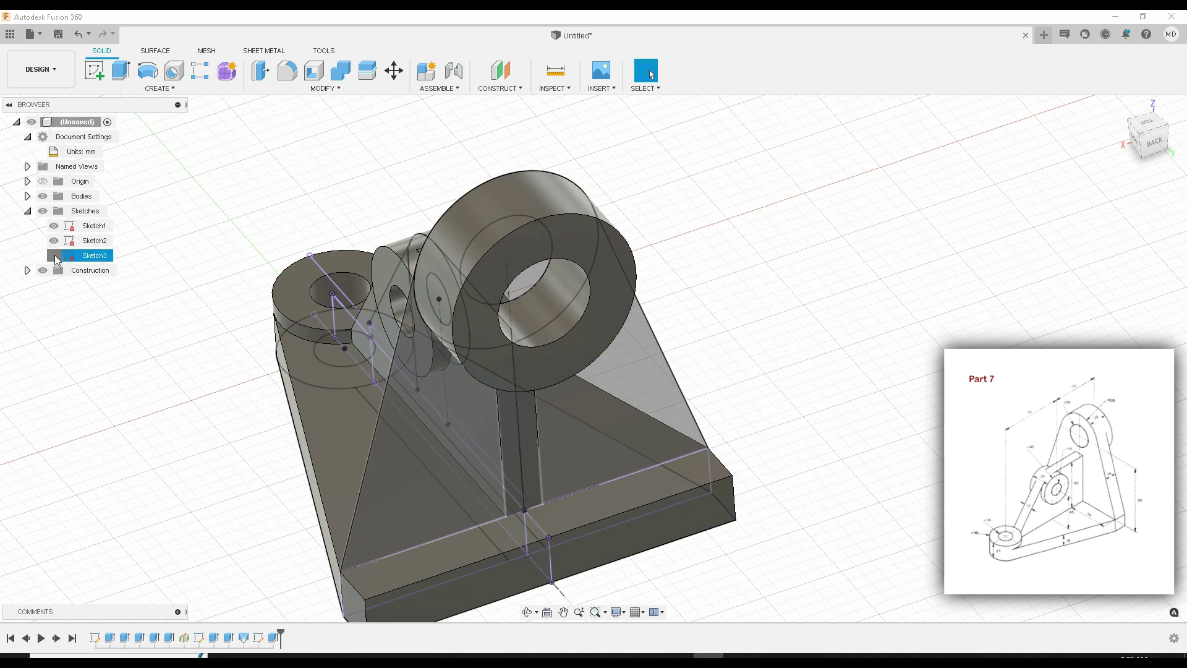
{"action": "middle_click_drag", "start_coordinate": [296, 469], "coordinate": [274, 454]}
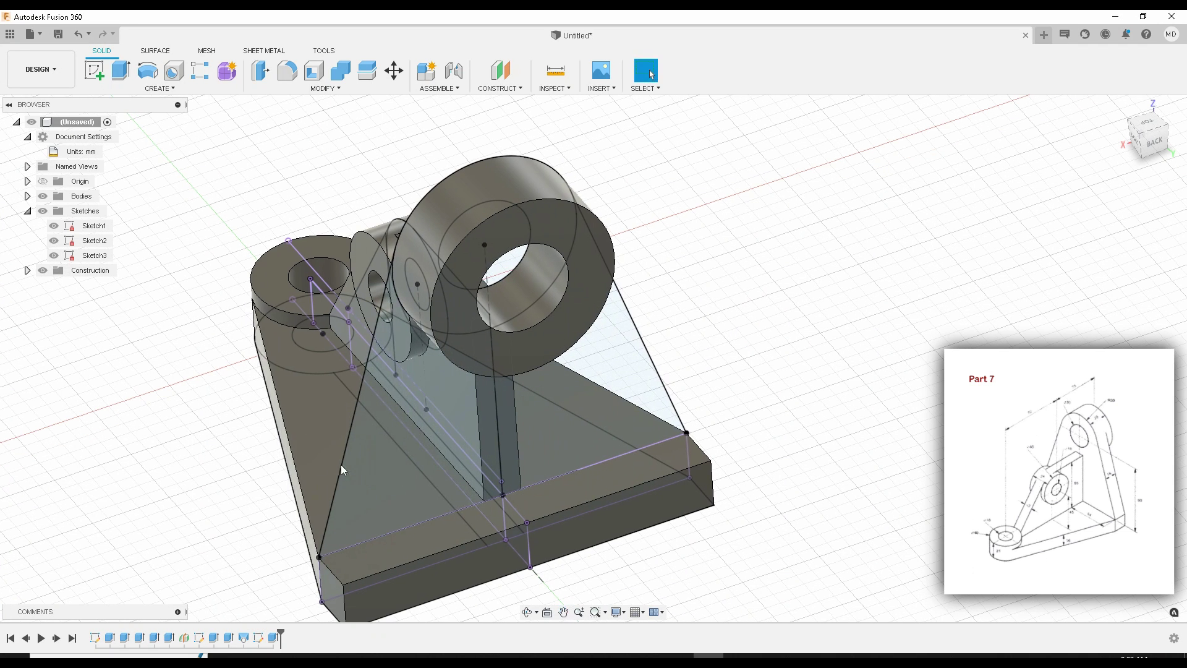
{"action": "left_click", "coordinate": [421, 468]}
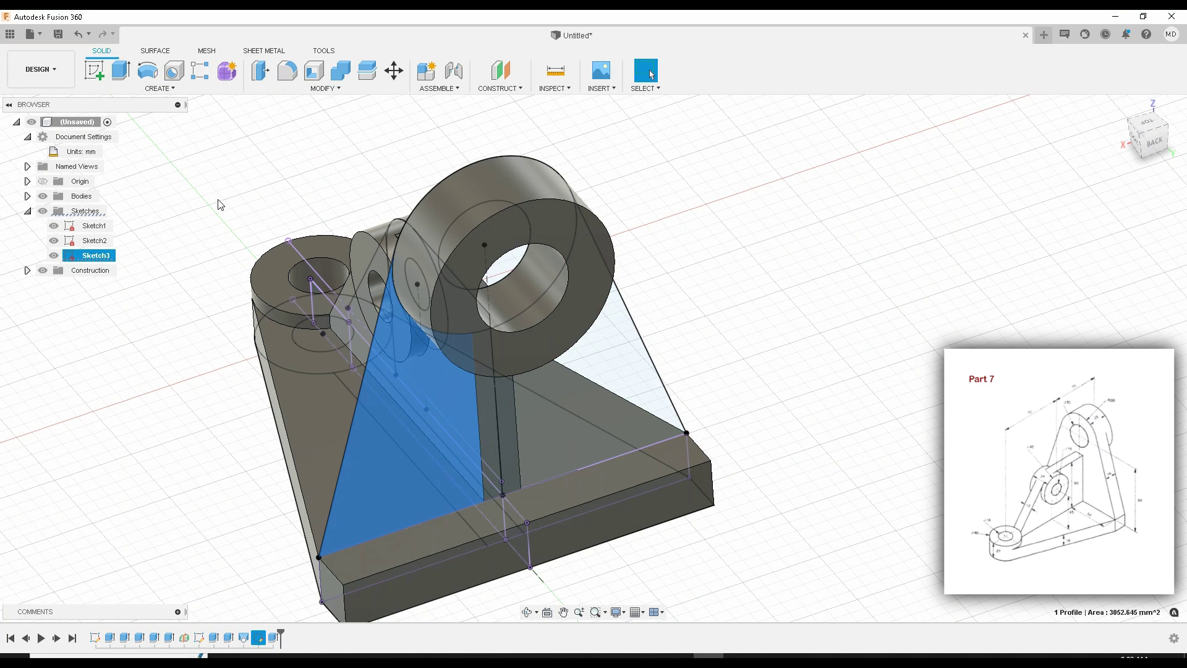
{"action": "key", "text": "Escape"}
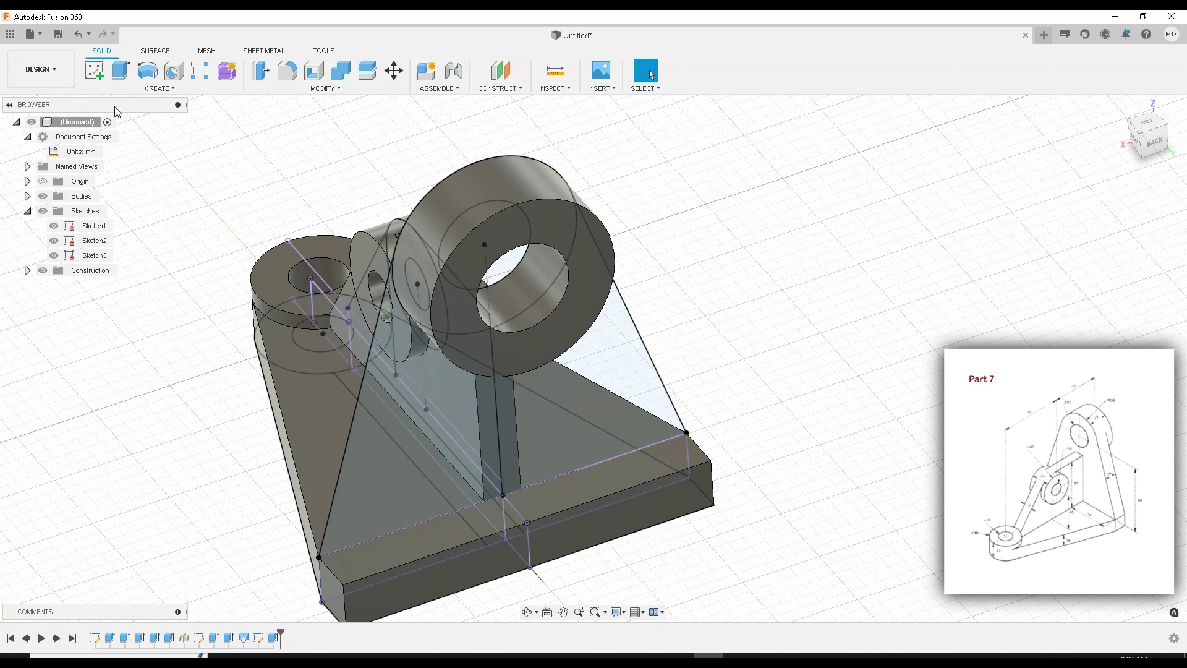
Step: Extrude the triangular web, narrow strip and right region 16 mm as a New Body
{"action": "left_click", "coordinate": [121, 70]}
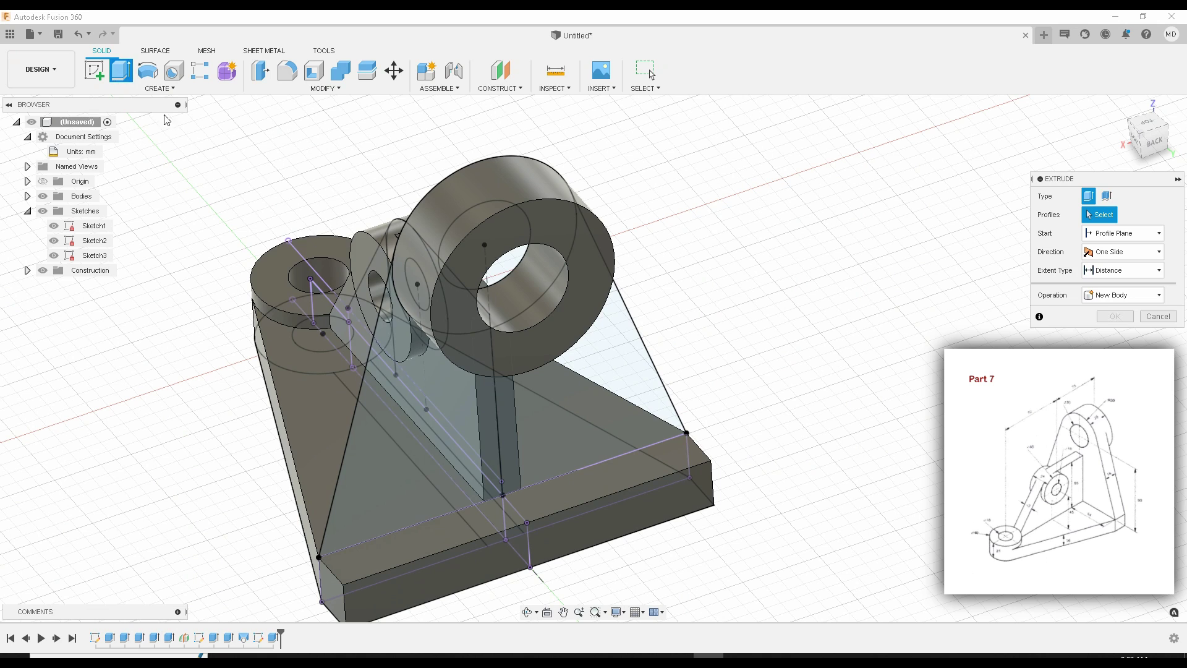
{"action": "left_click", "coordinate": [388, 407]}
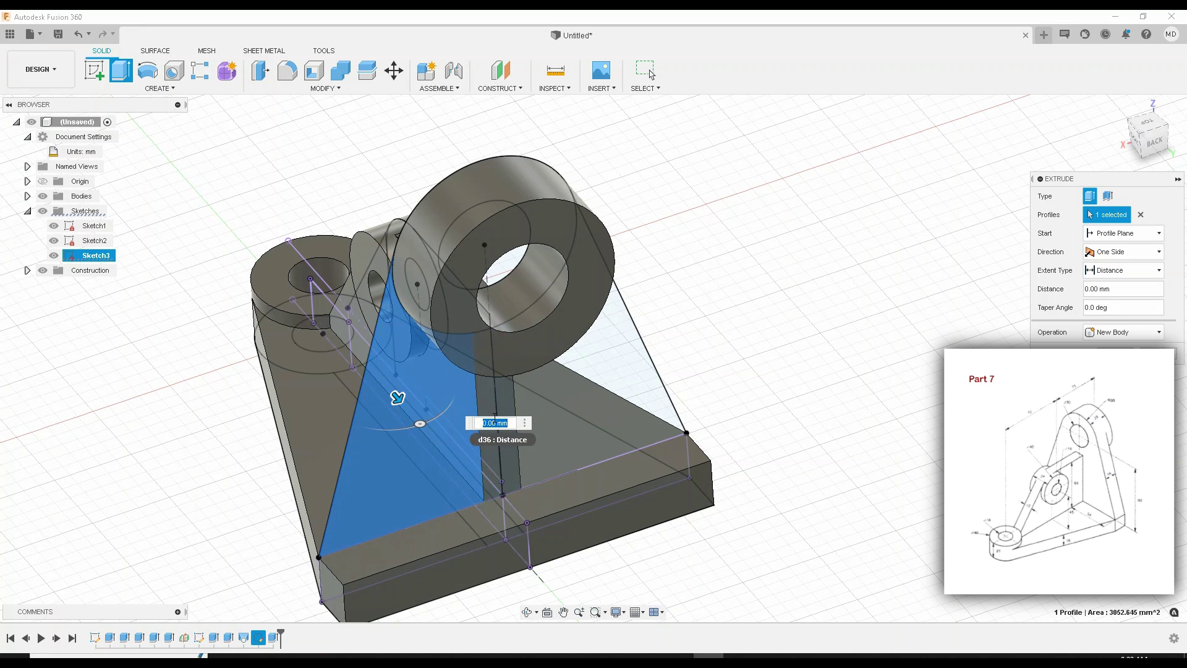
{"action": "left_click", "coordinate": [494, 442]}
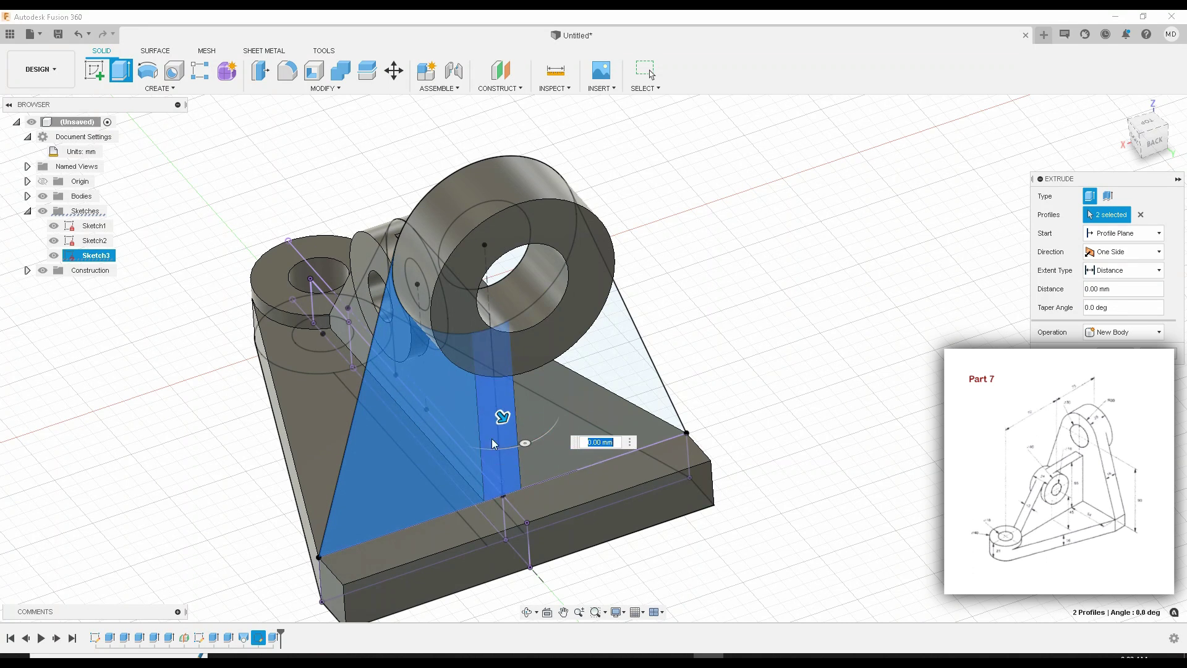
{"action": "left_click", "coordinate": [601, 343]}
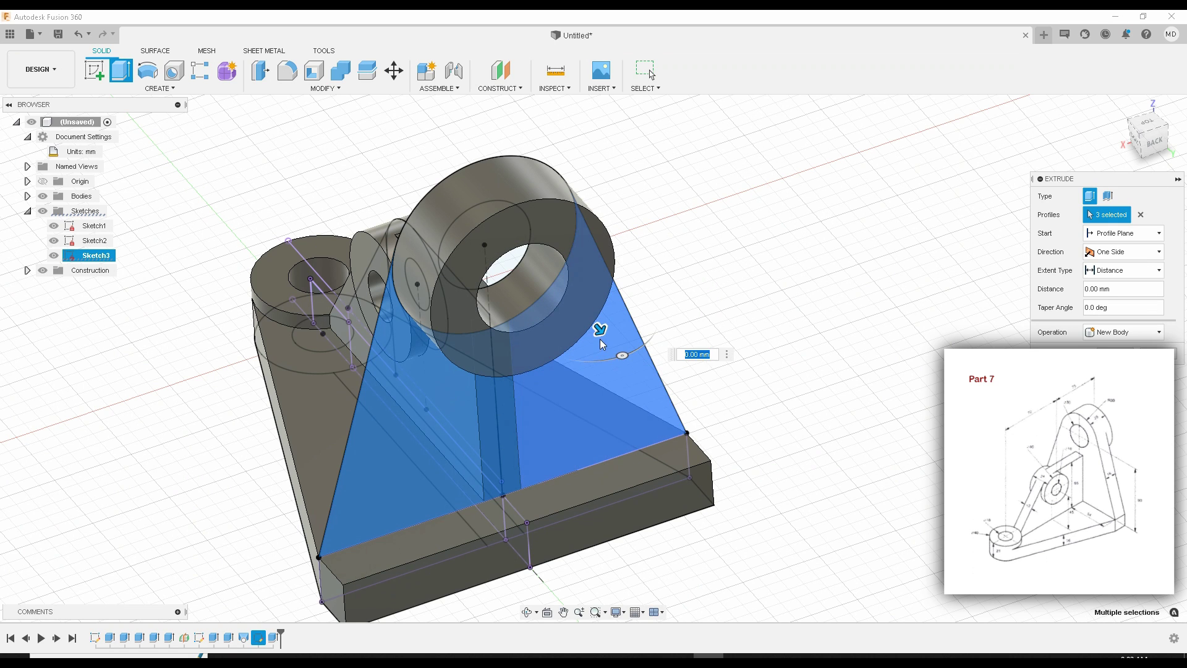
{"action": "left_click_drag", "start_coordinate": [604, 328], "coordinate": [616, 348]}
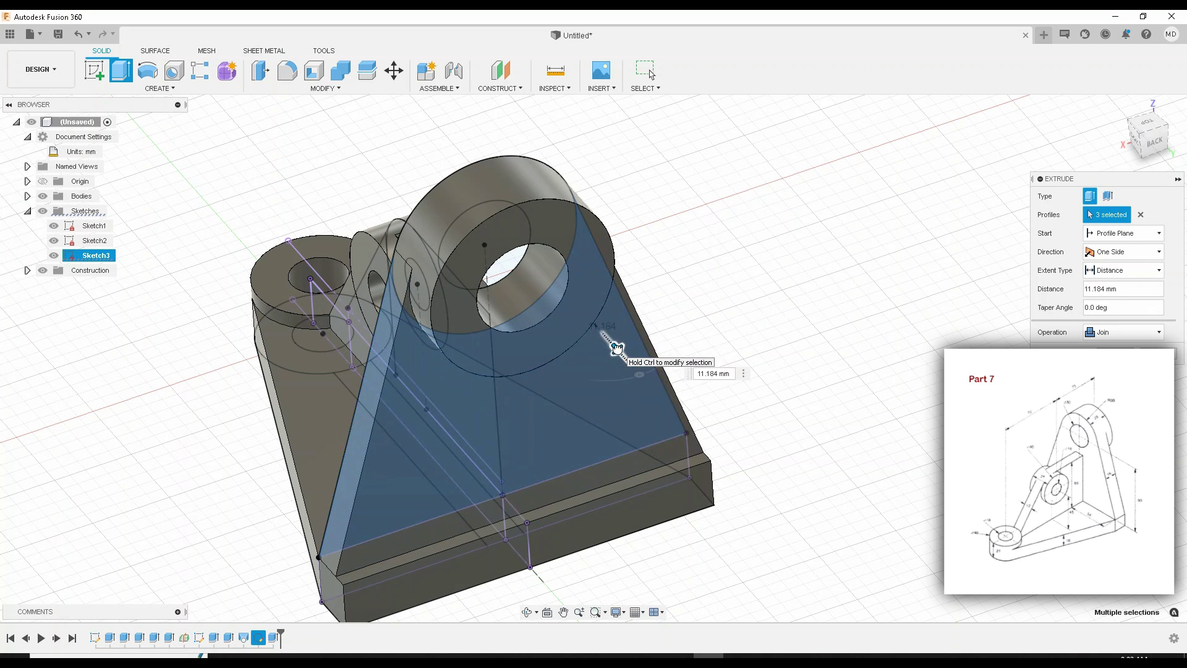
{"action": "type", "text": "16"}
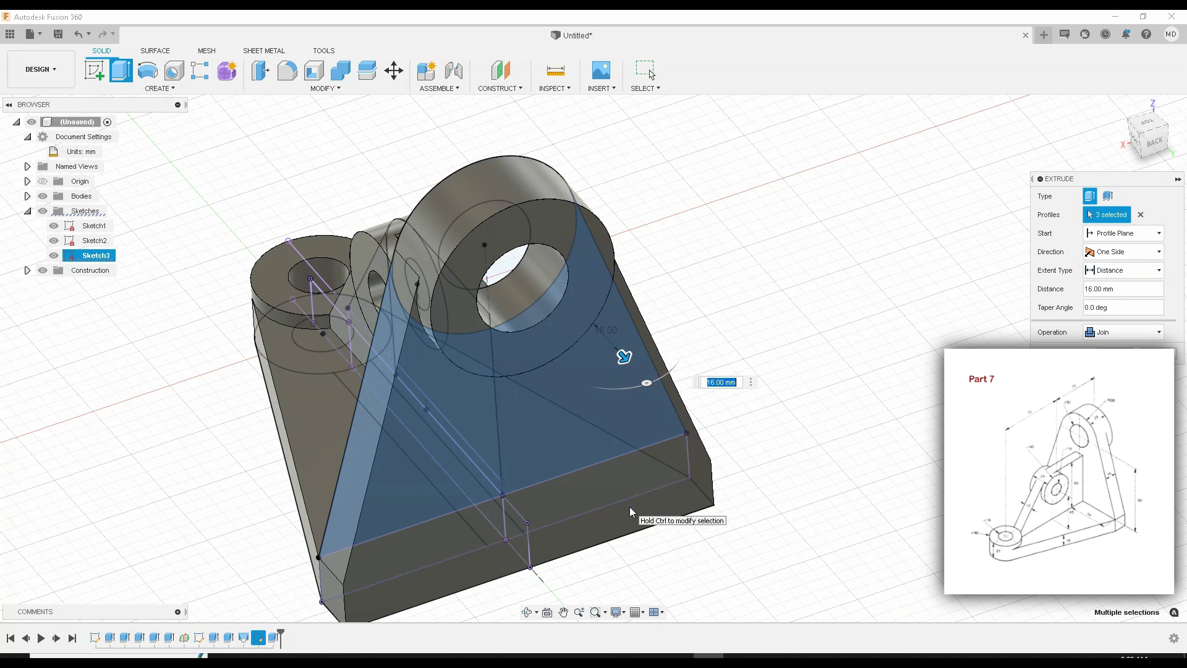
{"action": "left_click", "coordinate": [1122, 332]}
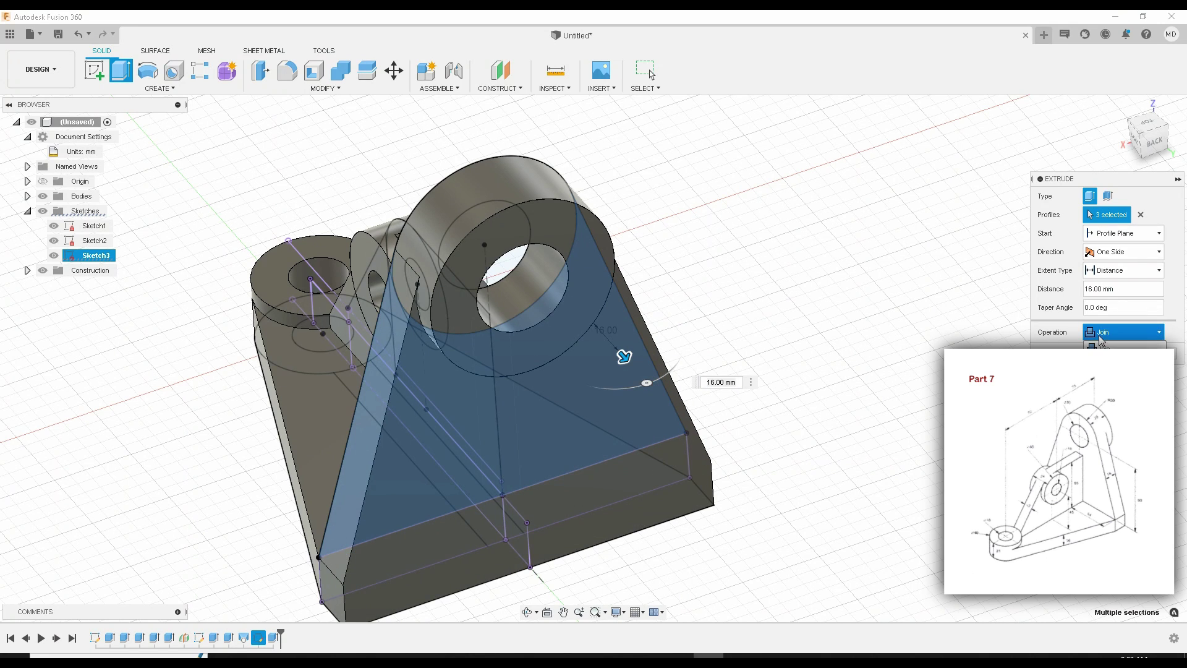
{"action": "left_click", "coordinate": [1113, 395]}
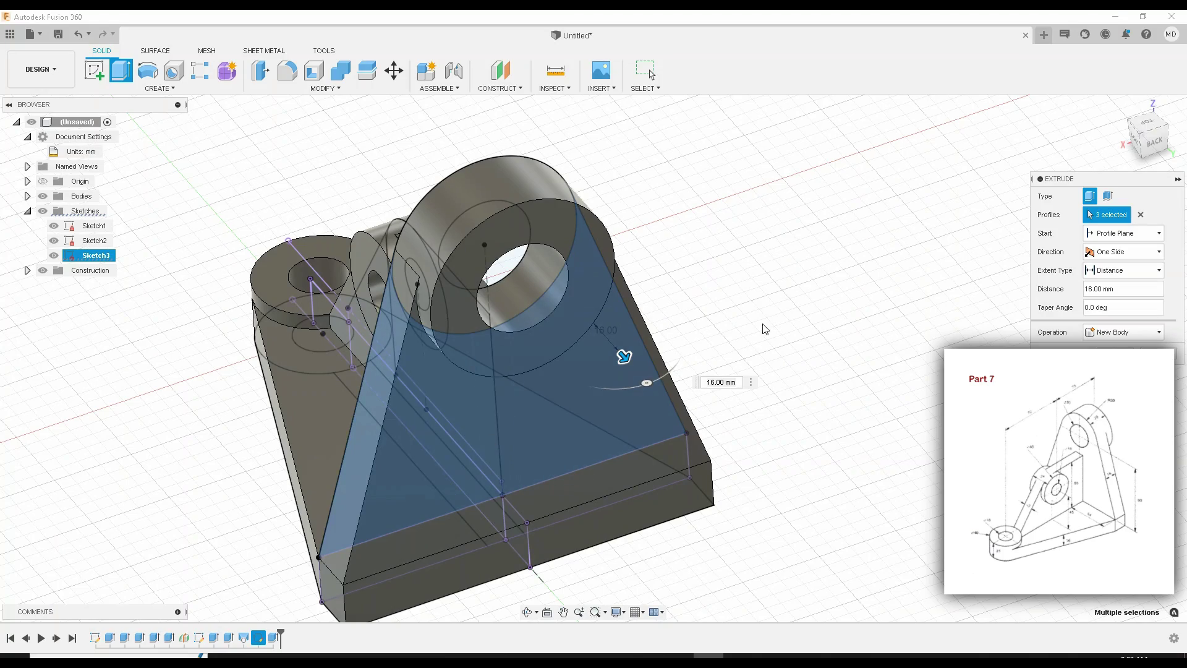
{"action": "middle_click_drag", "start_coordinate": [763, 328], "coordinate": [745, 295]}
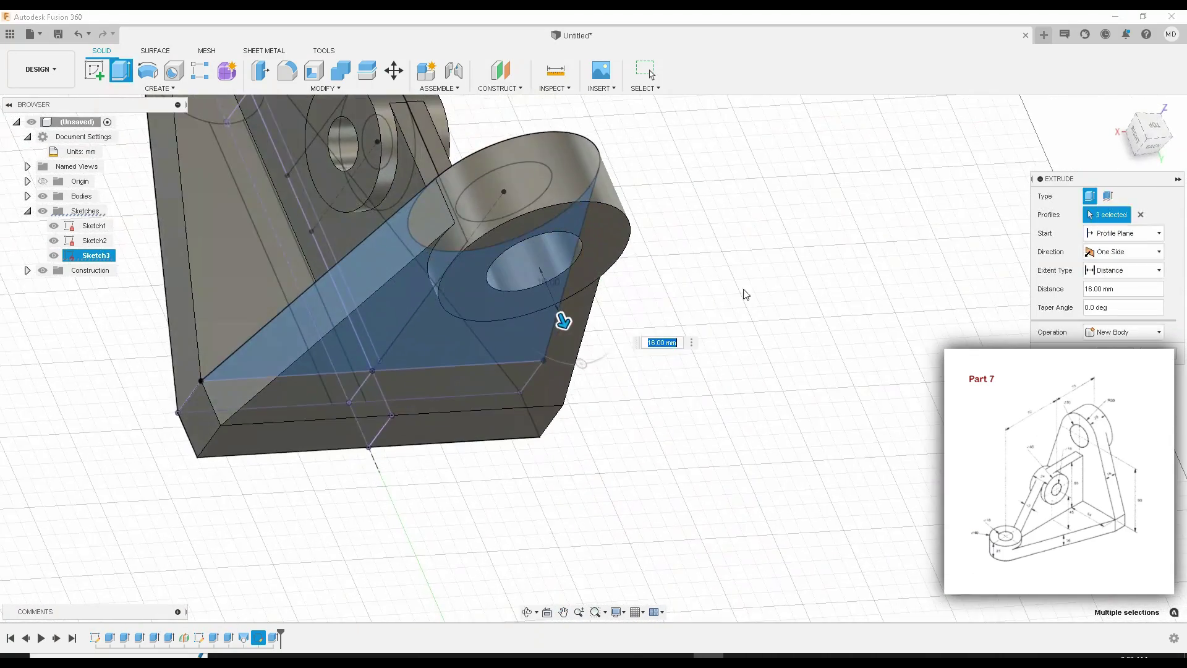
{"action": "key", "text": "Return"}
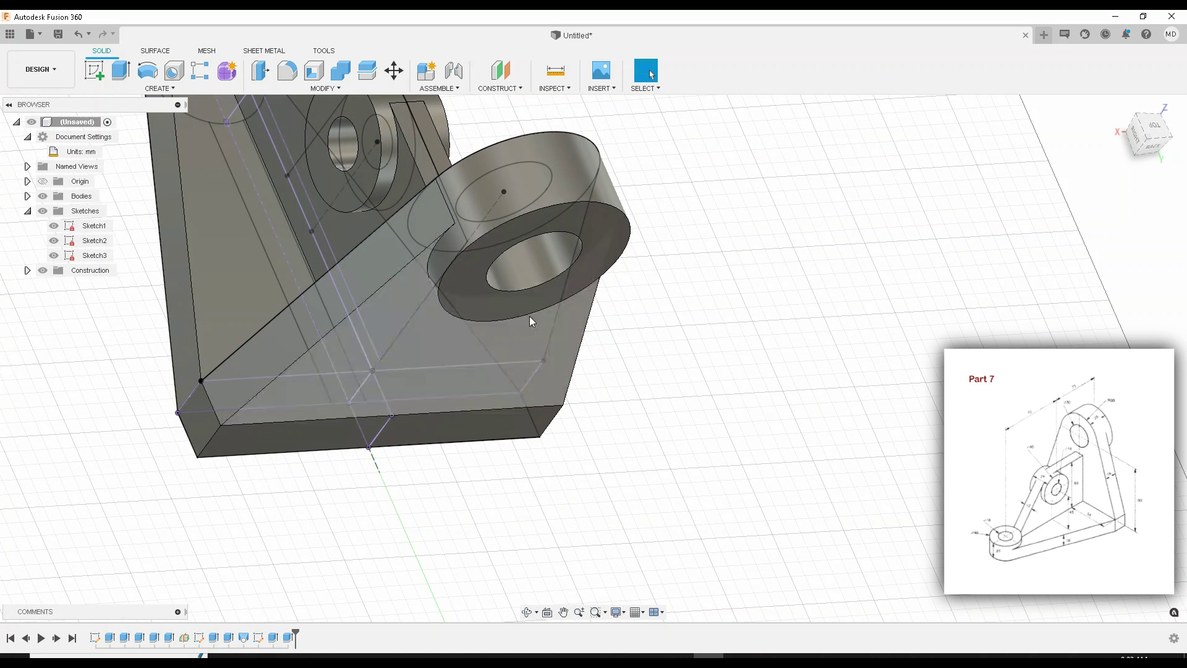
Step: Hide all sketches and return to the home isometric view
{"action": "left_click", "coordinate": [43, 211]}
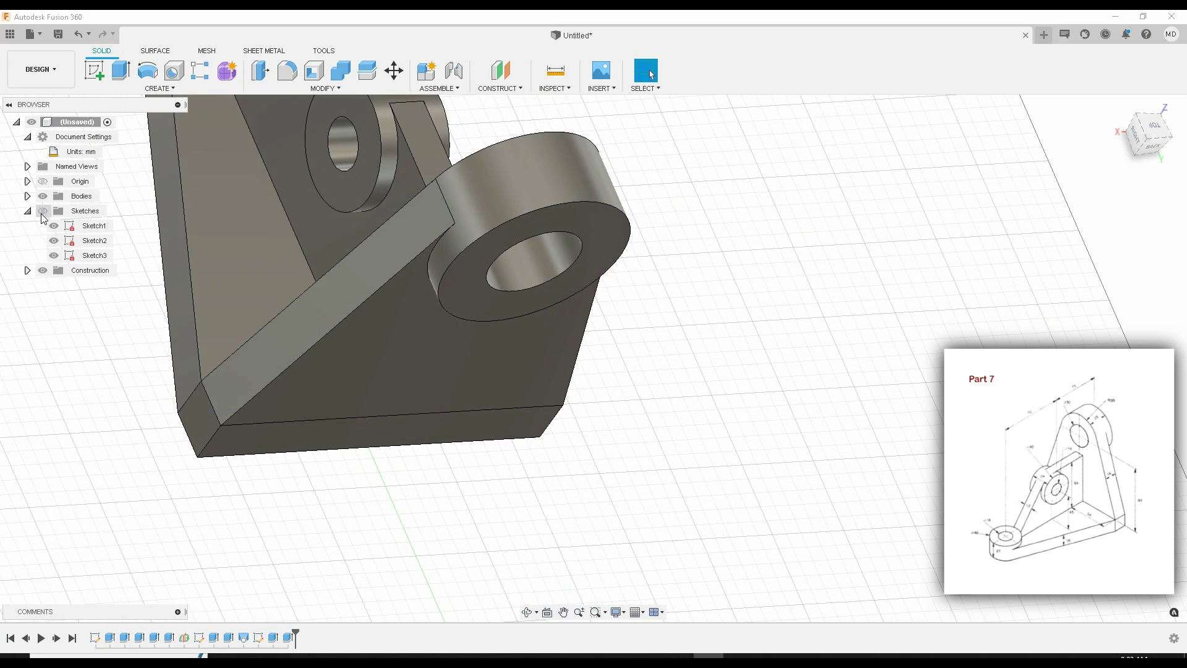
{"action": "left_click", "coordinate": [1120, 107]}
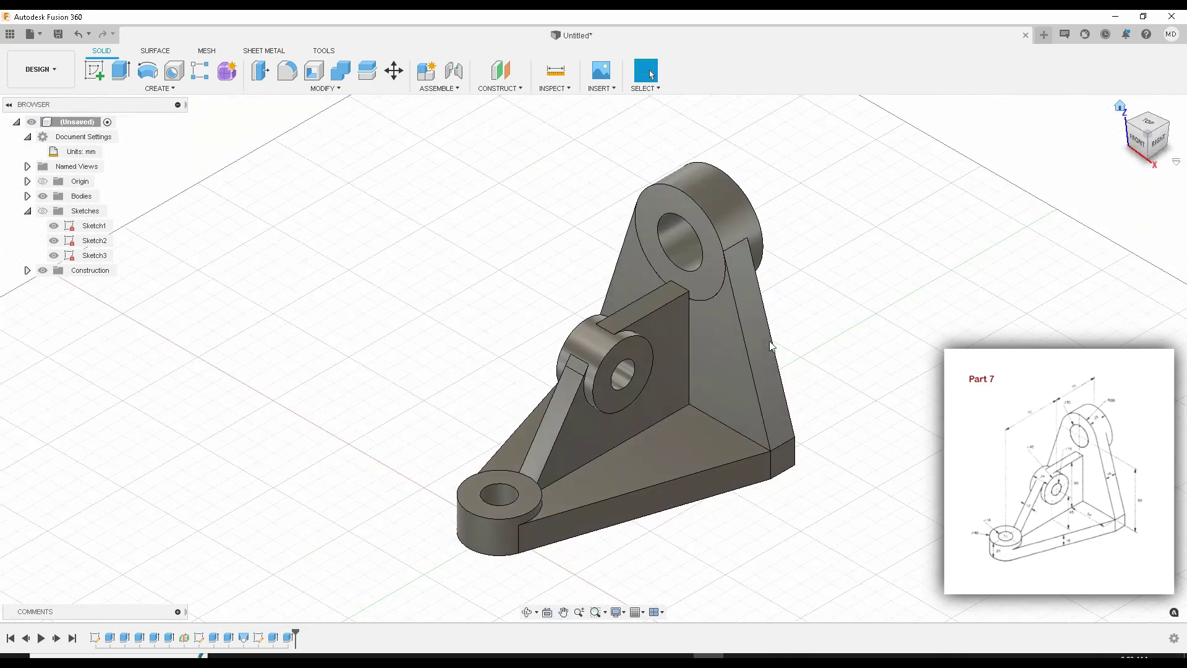
{"action": "scroll", "coordinate": [850, 407], "scroll_direction": "up", "scroll_amount": 2}
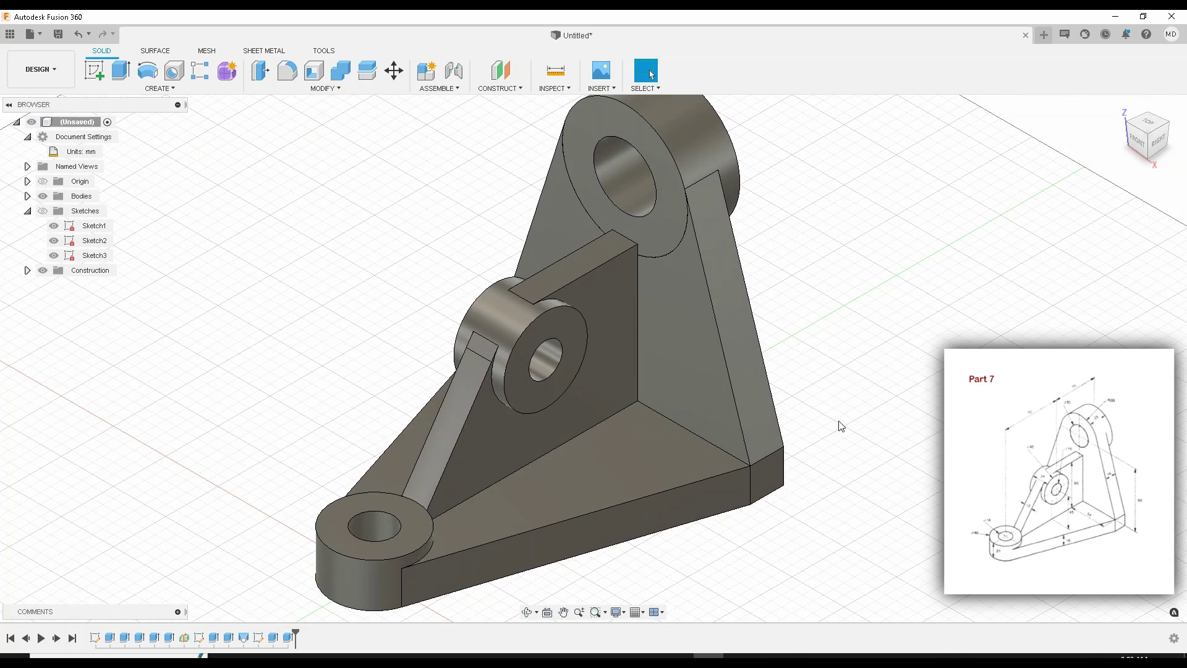
{"action": "middle_click_drag", "start_coordinate": [834, 418], "coordinate": [829, 462]}
{"action": "scroll", "coordinate": [829, 462], "scroll_direction": "down", "scroll_amount": 1}
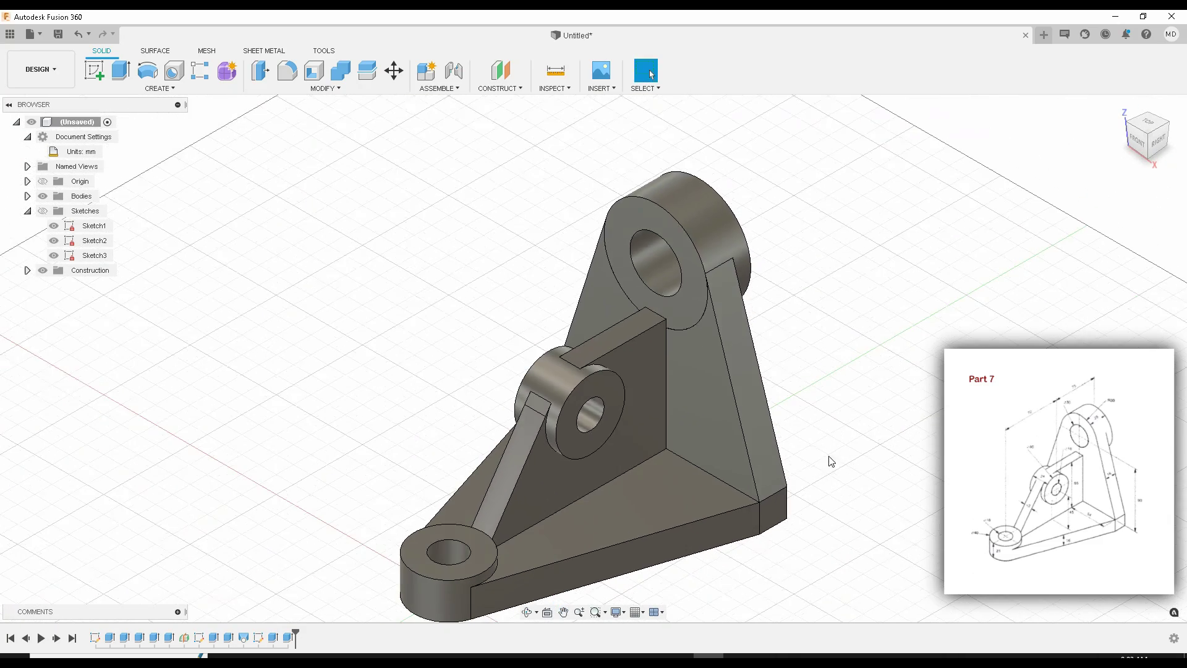
Step: Combine with Join, using the triangular plate as target and the upper ring as tool body
{"action": "left_click", "coordinate": [684, 316]}
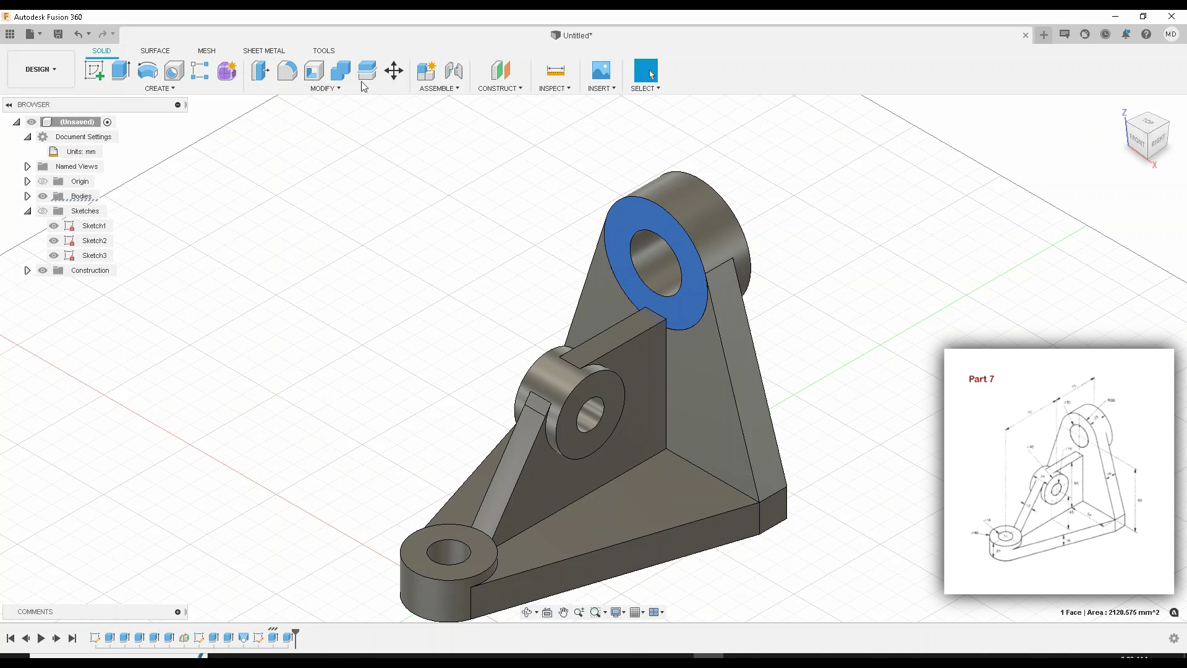
{"action": "left_click", "coordinate": [340, 70]}
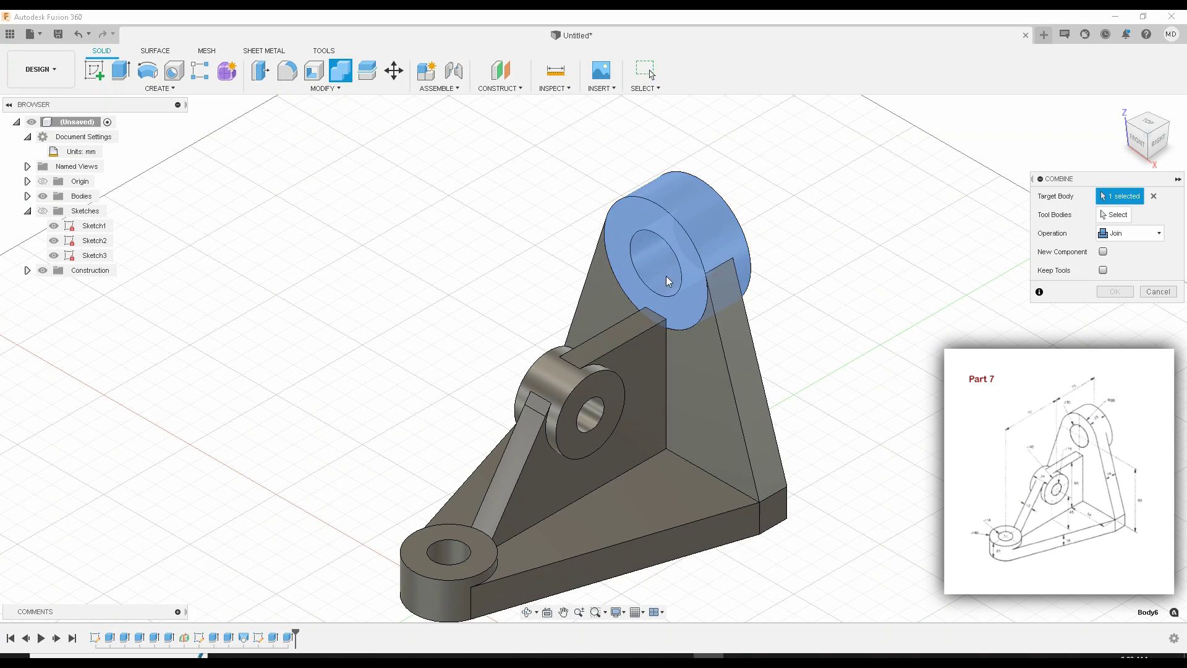
{"action": "left_click", "coordinate": [699, 365]}
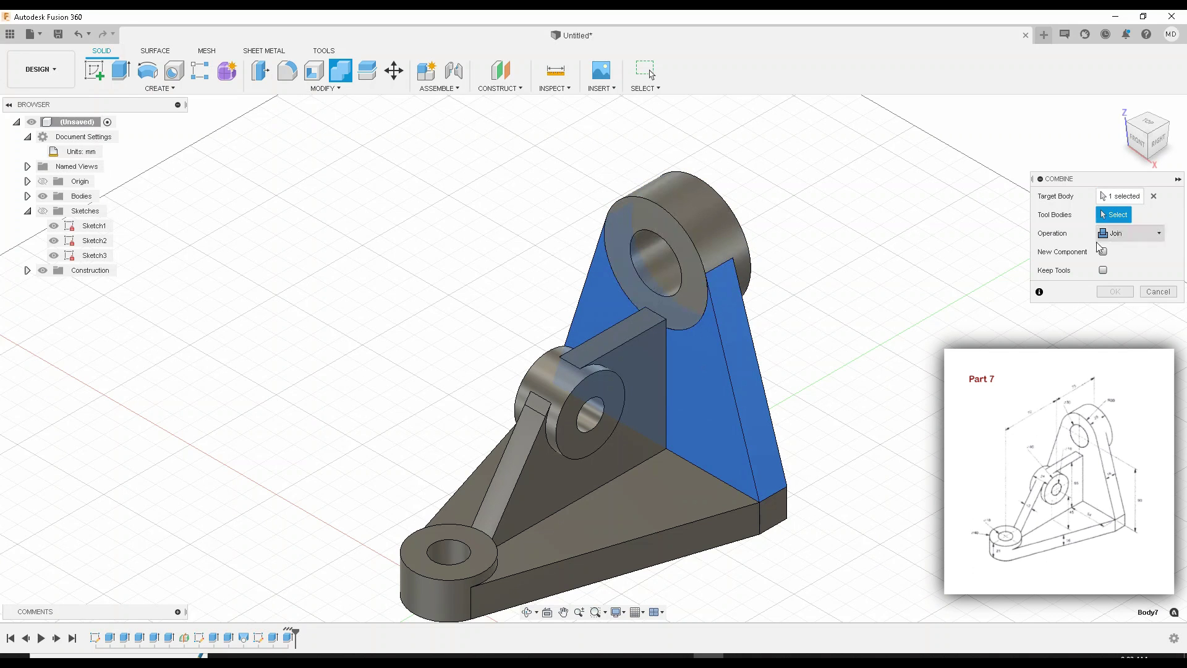
{"action": "scroll", "coordinate": [822, 294], "scroll_direction": "up", "scroll_amount": 2}
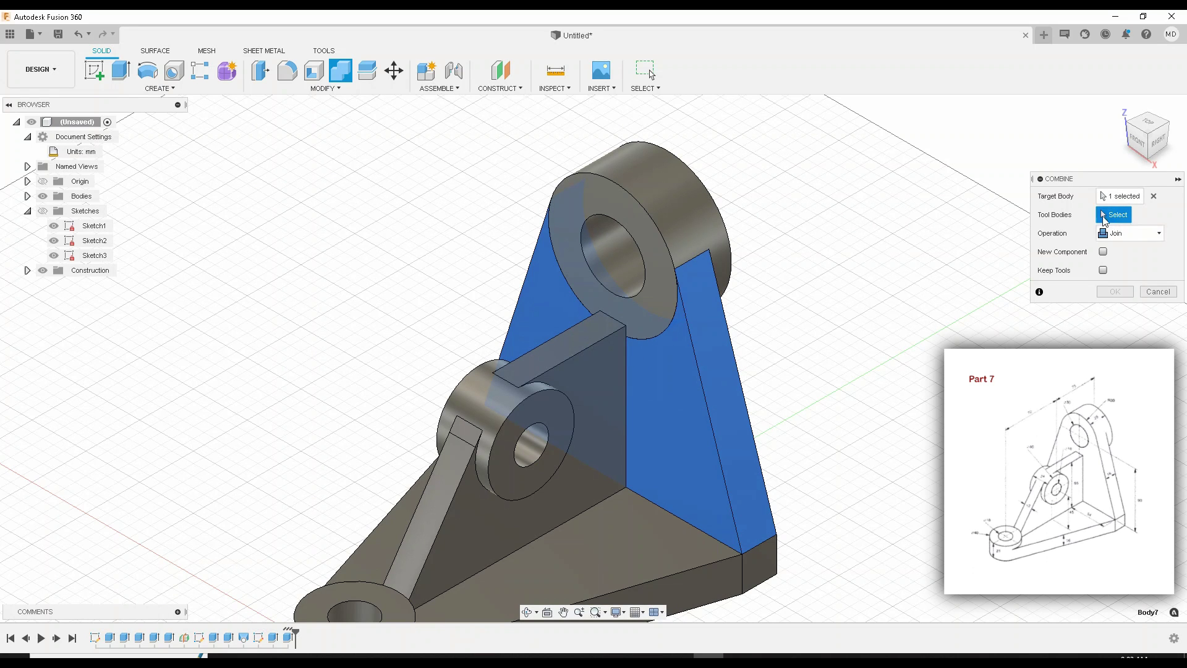
{"action": "left_click", "coordinate": [650, 291]}
{"action": "left_click", "coordinate": [1115, 291]}
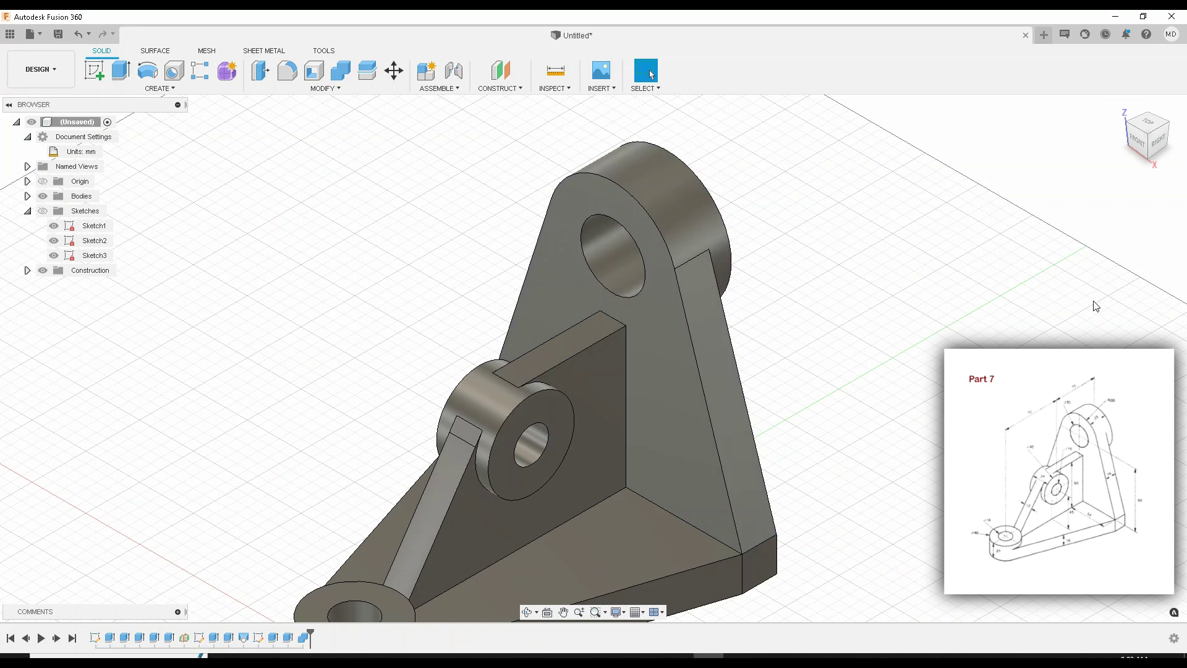
{"action": "scroll", "coordinate": [779, 327], "scroll_direction": "down", "scroll_amount": 3}
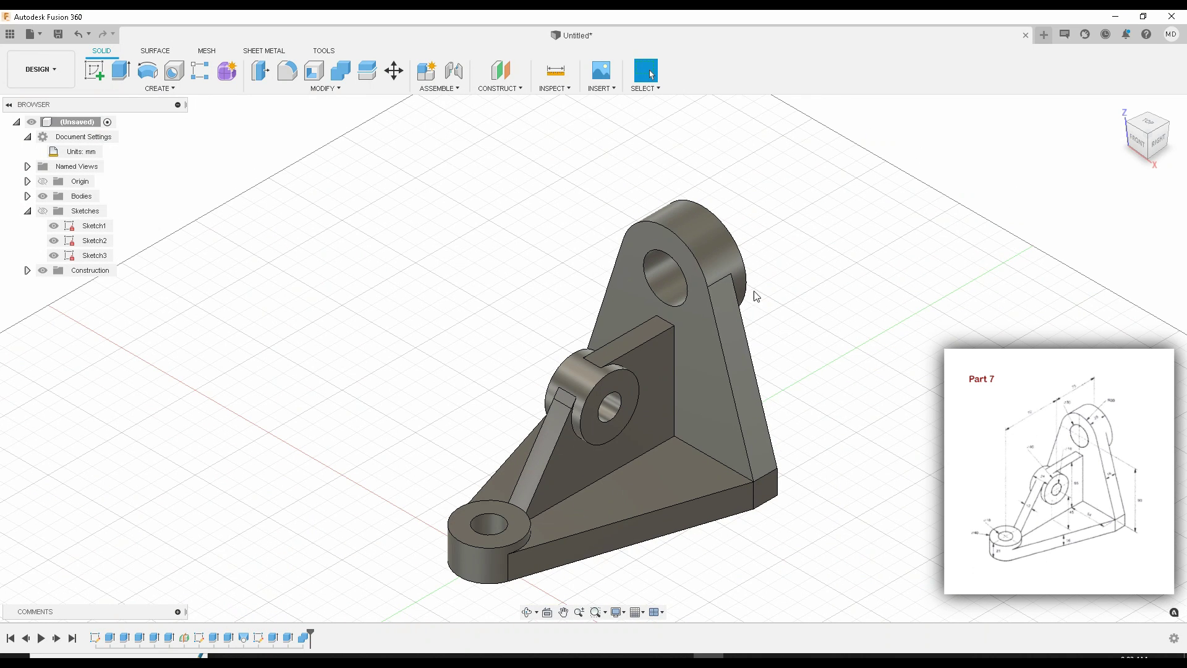
Step: Cancel a second Combine attempt and return to the part's home view
{"action": "left_click", "coordinate": [341, 70]}
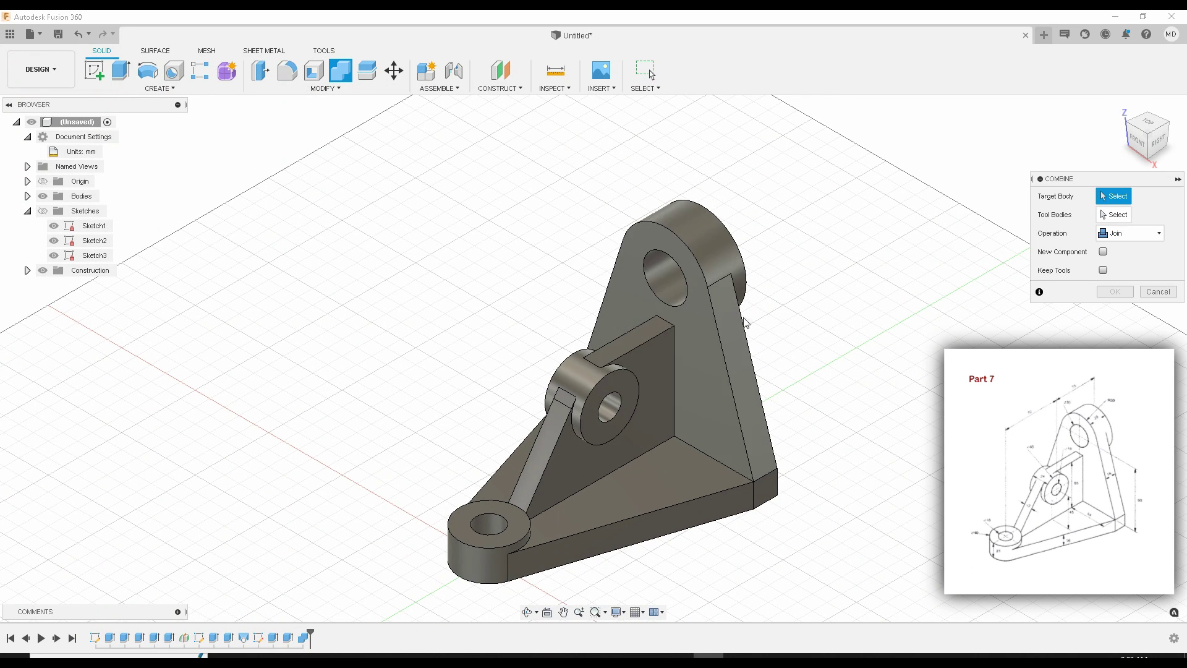
{"action": "left_click", "coordinate": [714, 254]}
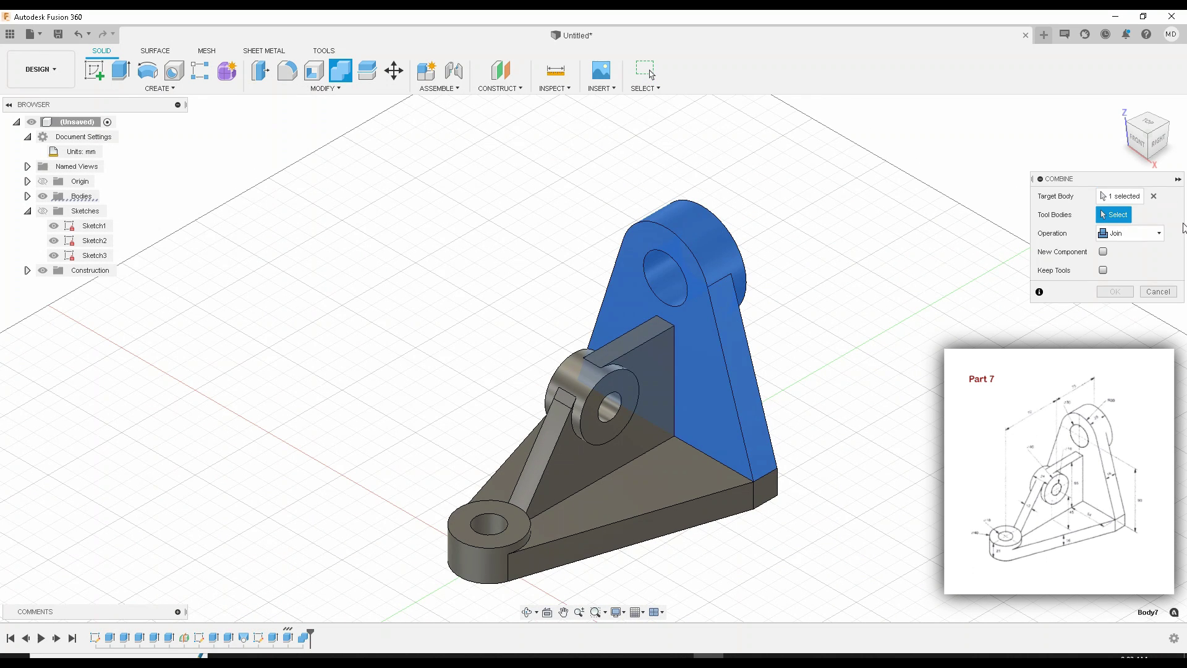
{"action": "left_click", "coordinate": [1158, 292]}
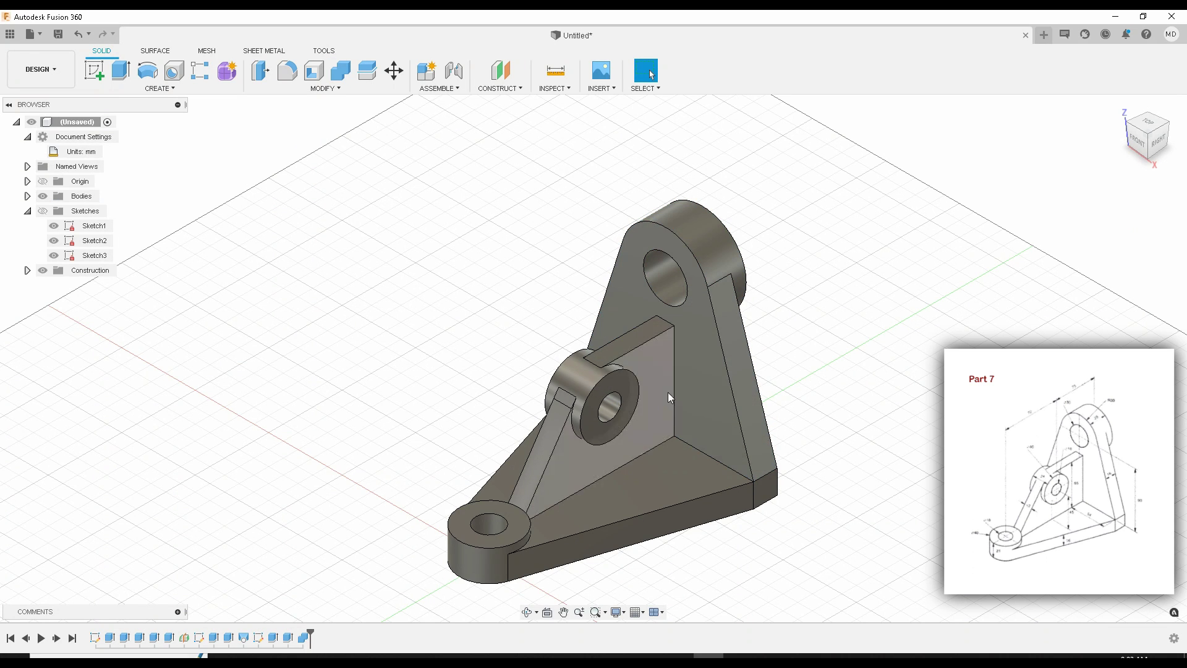
{"action": "scroll", "coordinate": [667, 392], "scroll_direction": "up", "scroll_amount": 2}
{"action": "middle_click_drag", "start_coordinate": [620, 424], "coordinate": [525, 469]}
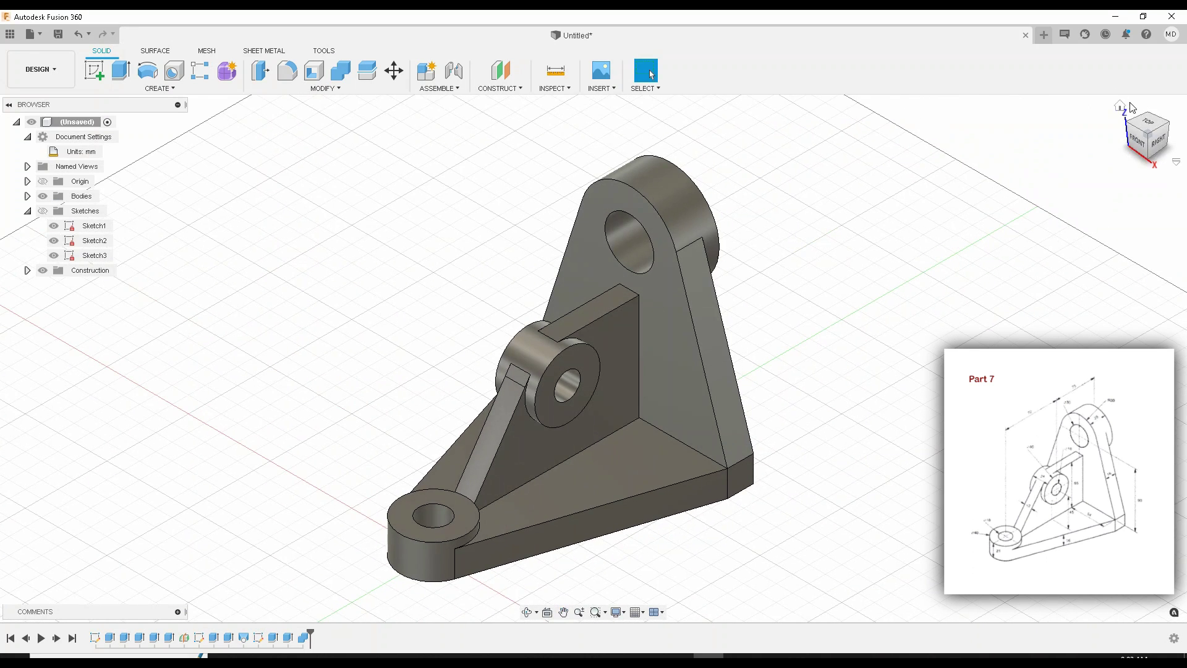
{"action": "left_click", "coordinate": [1119, 108]}
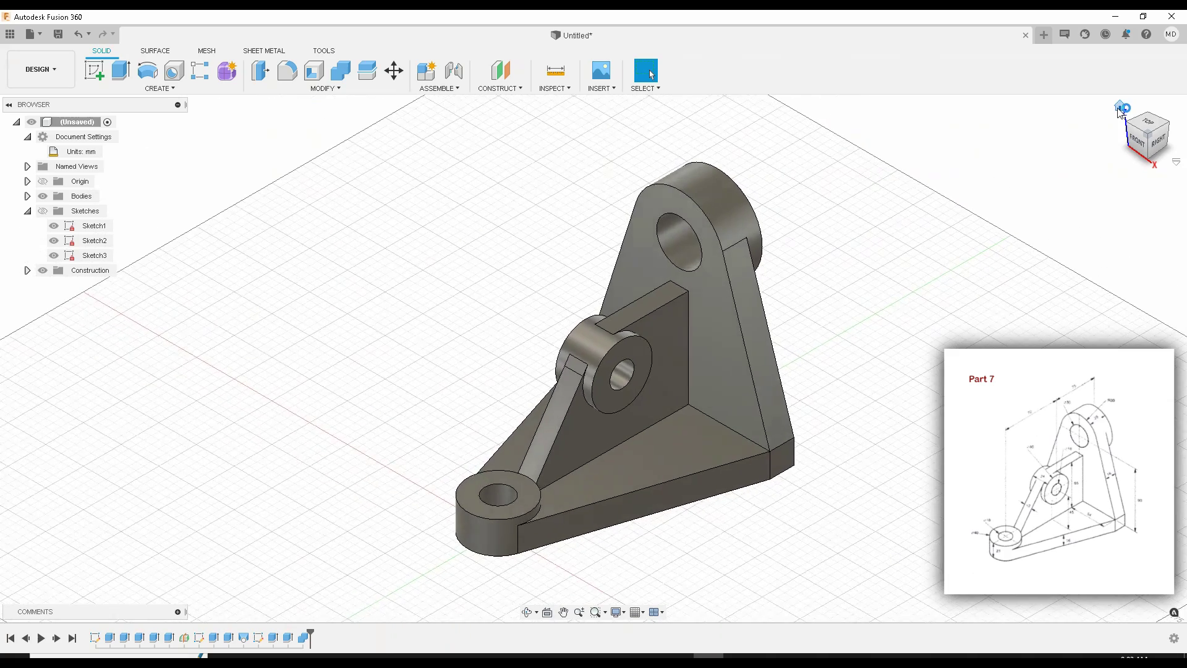